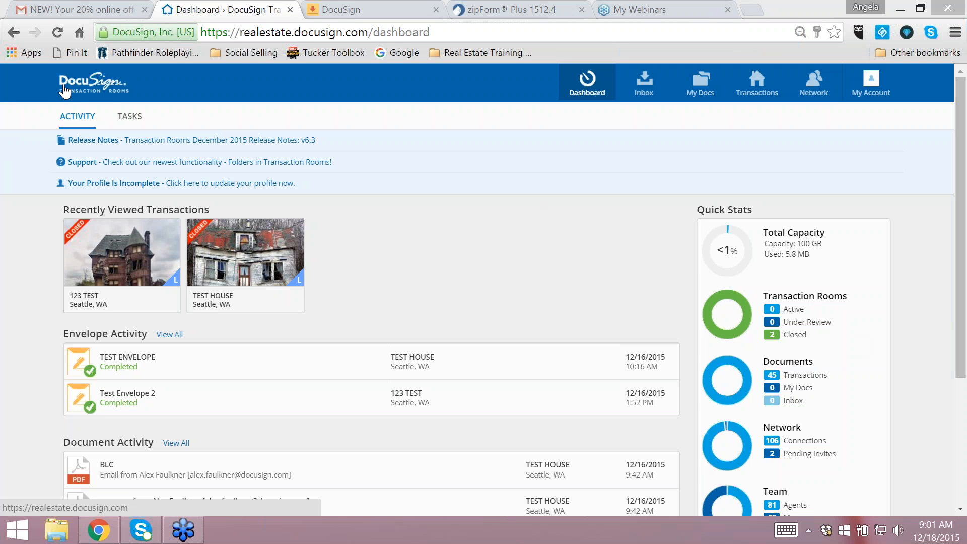
# - Compare the Transaction Rooms dashboard, the DocuSign signature account's home page and the zipForm Plus transaction list
pyautogui.click(374, 8)
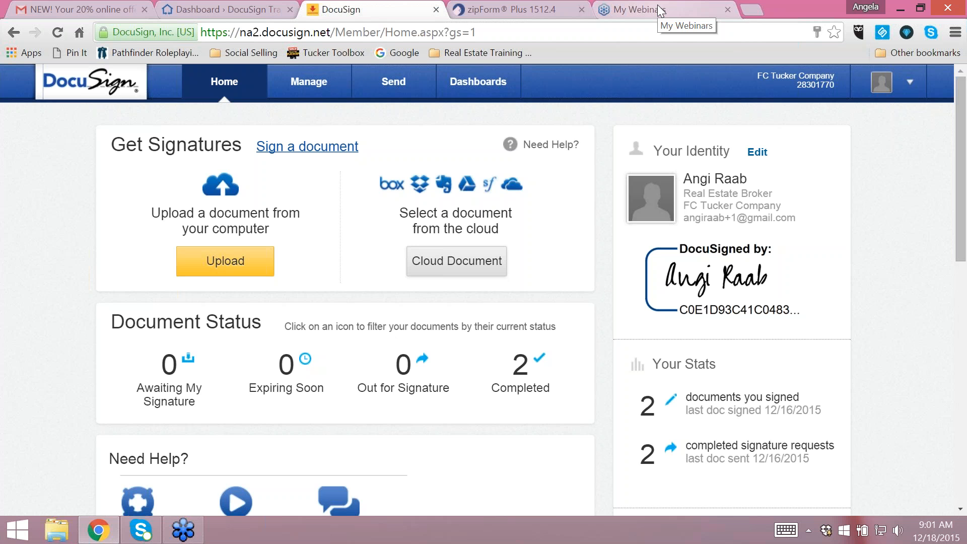
pyautogui.click(231, 9)
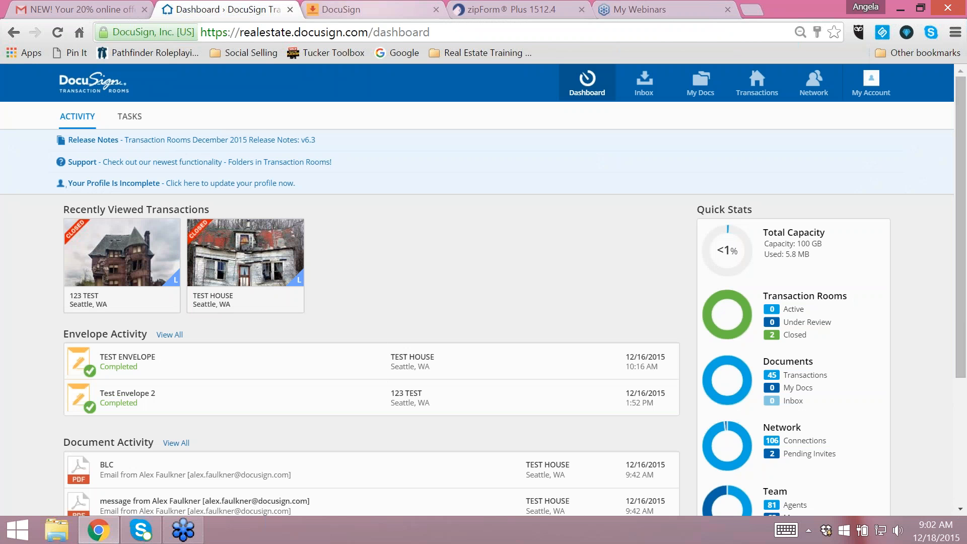
pyautogui.click(512, 8)
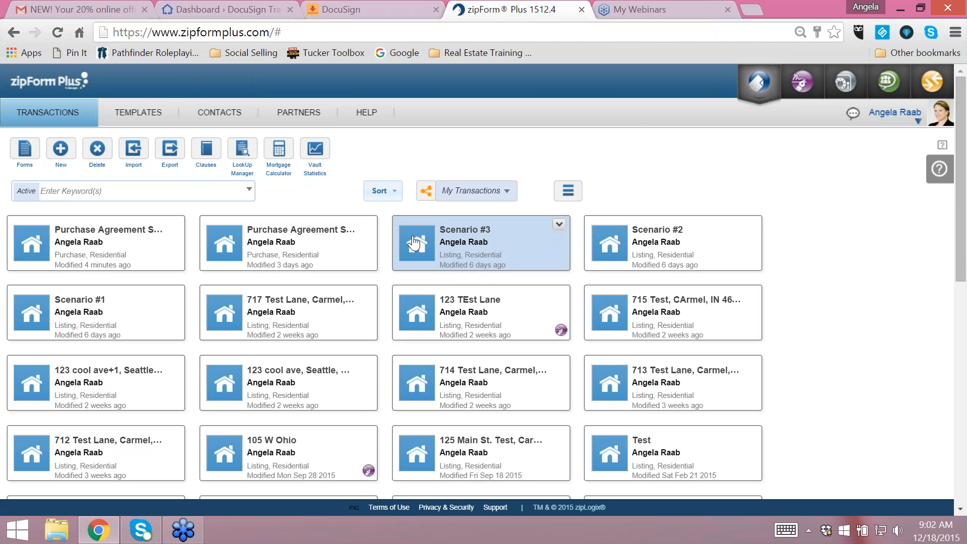
pyautogui.click(377, 7)
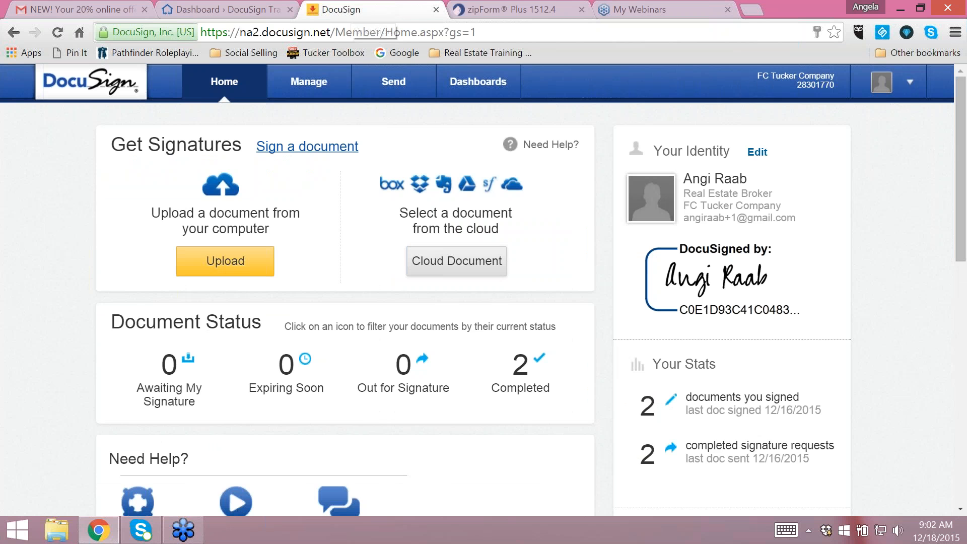
pyautogui.click(237, 10)
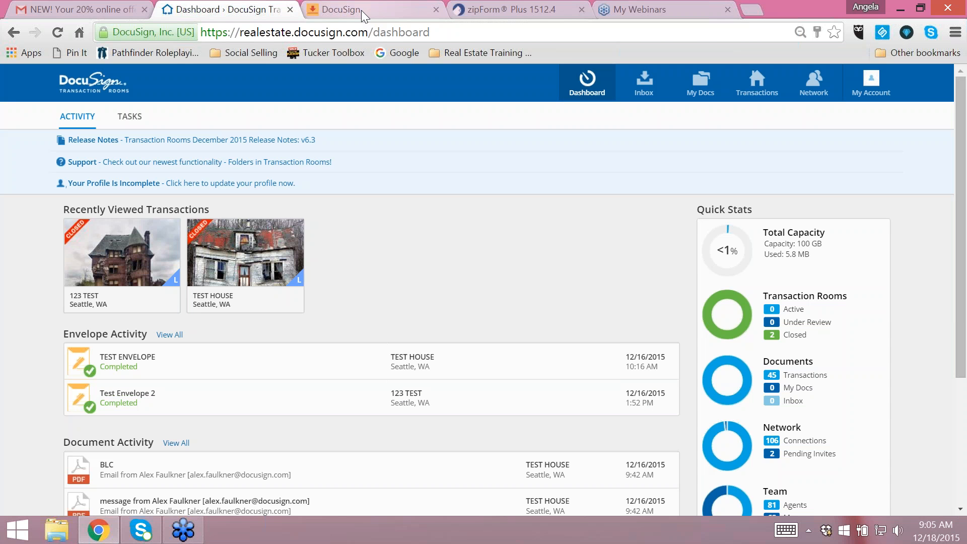
# - In the account's profile settings, set the time zone to Eastern and save the changes
pyautogui.click(866, 93)
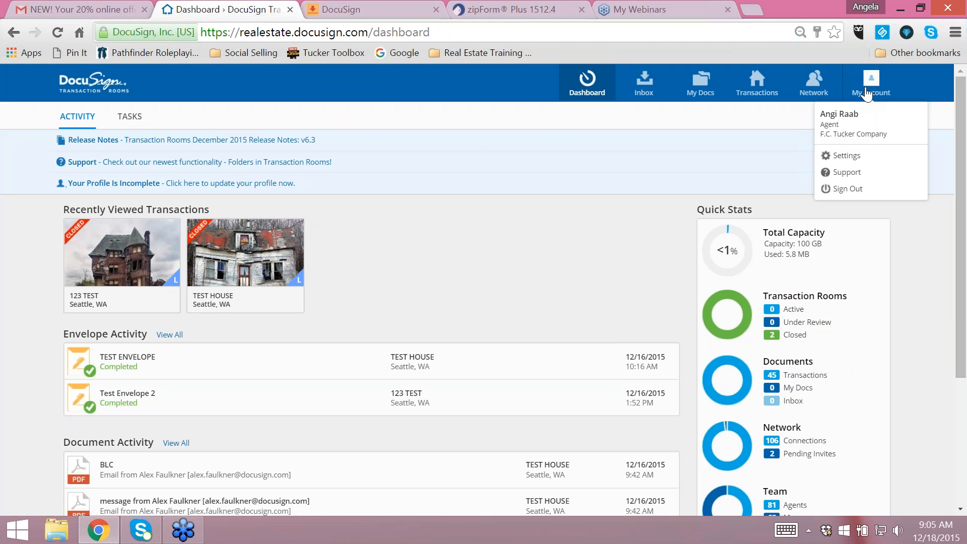
pyautogui.click(835, 158)
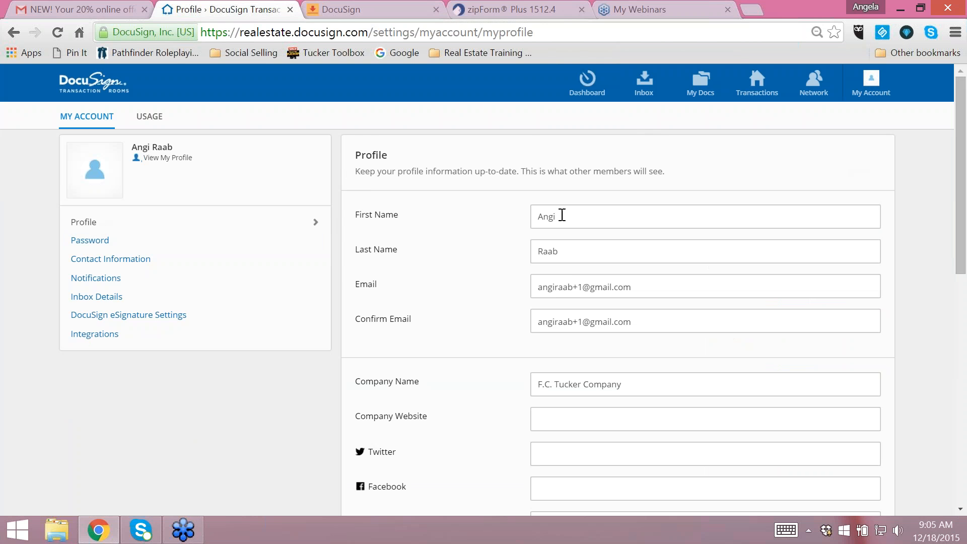
pyautogui.scroll(-4, 501, 350)
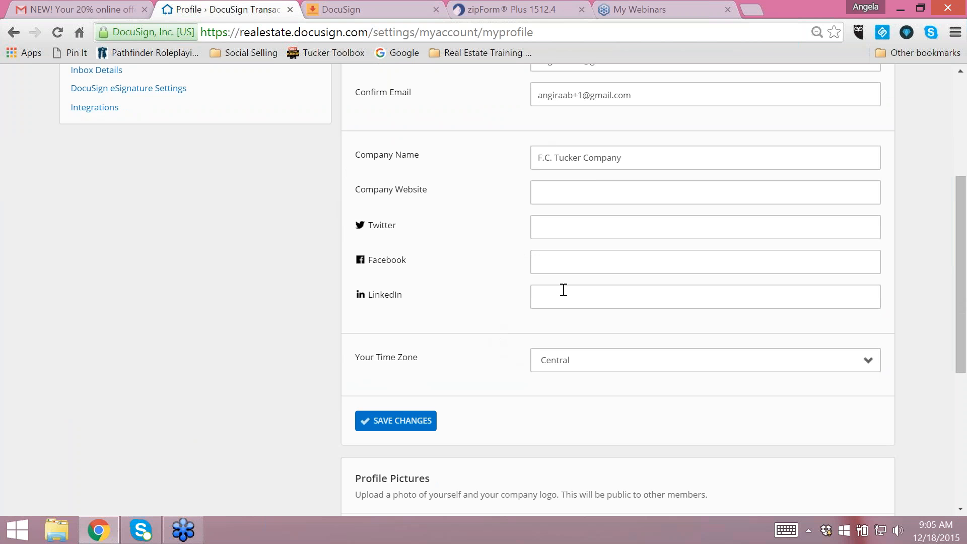
pyautogui.scroll(-2, 478, 310)
pyautogui.click(582, 292)
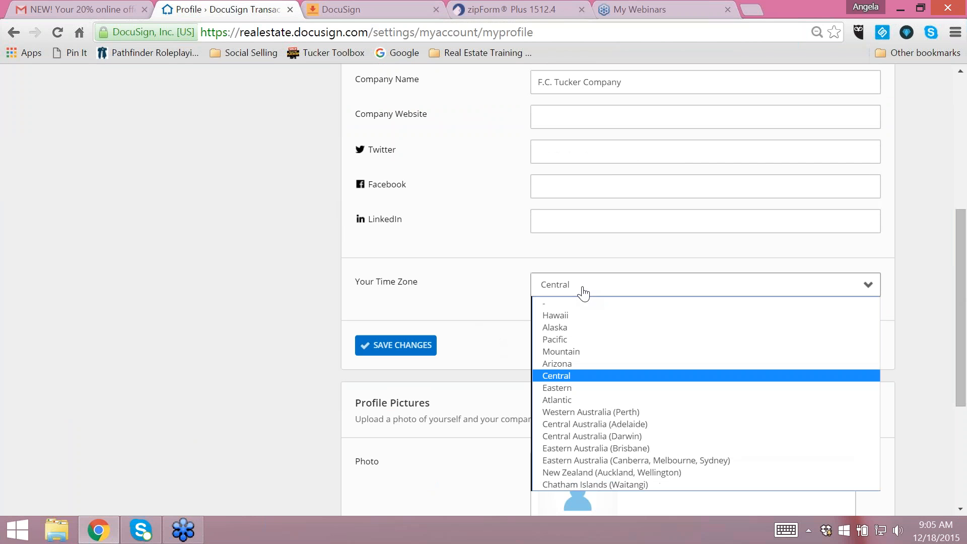
pyautogui.click(567, 386)
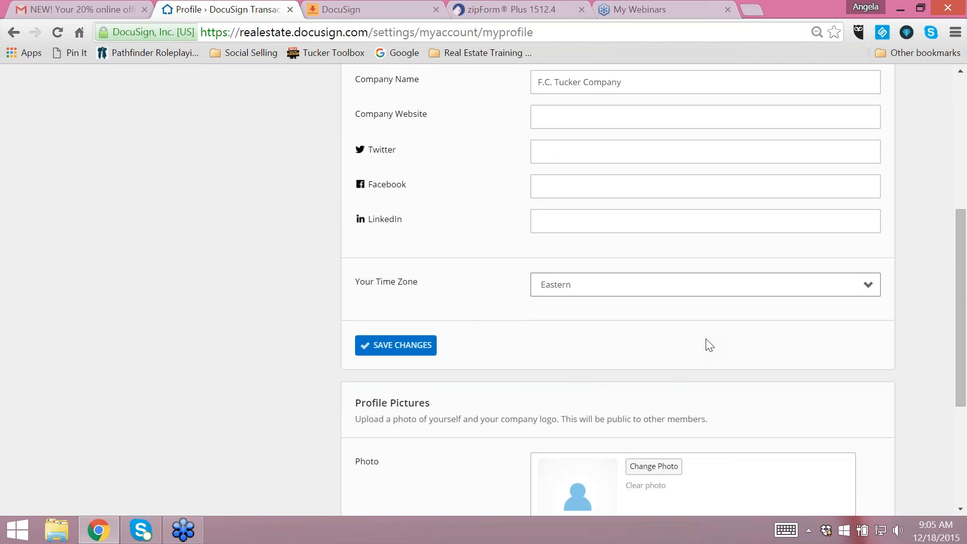
pyautogui.scroll(-4, 775, 347)
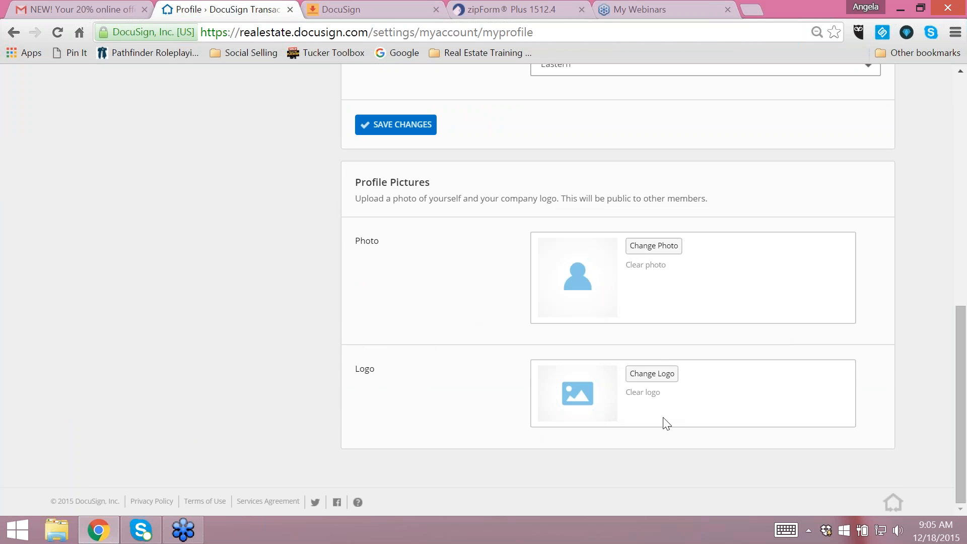
pyautogui.click(400, 126)
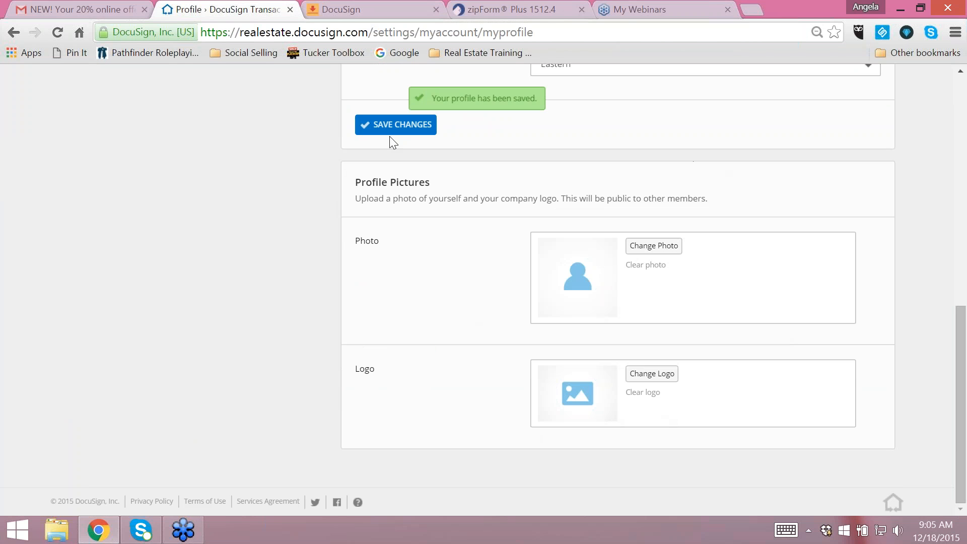
# - Upload the "current headshot" image as the profile photo and save it with the full image selected
pyautogui.click(670, 247)
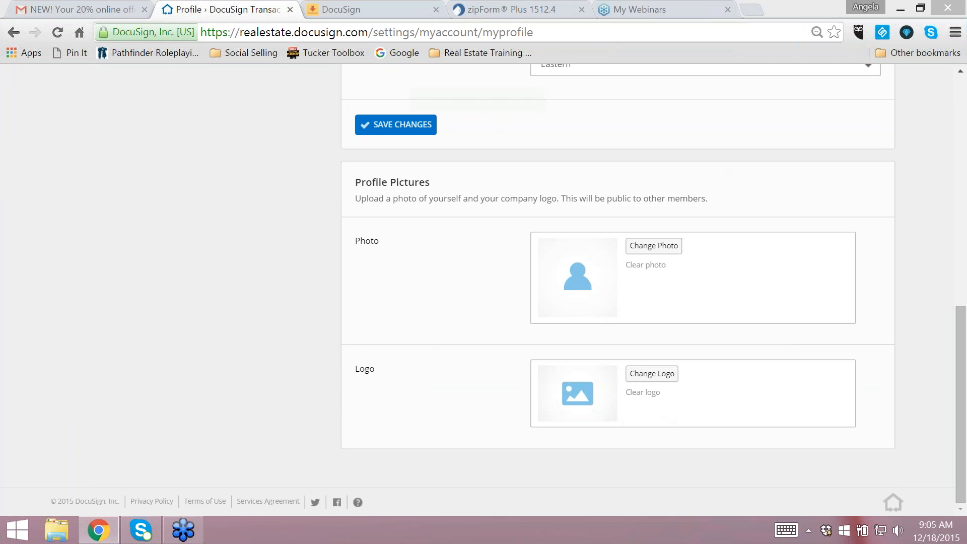
pyautogui.click(211, 123)
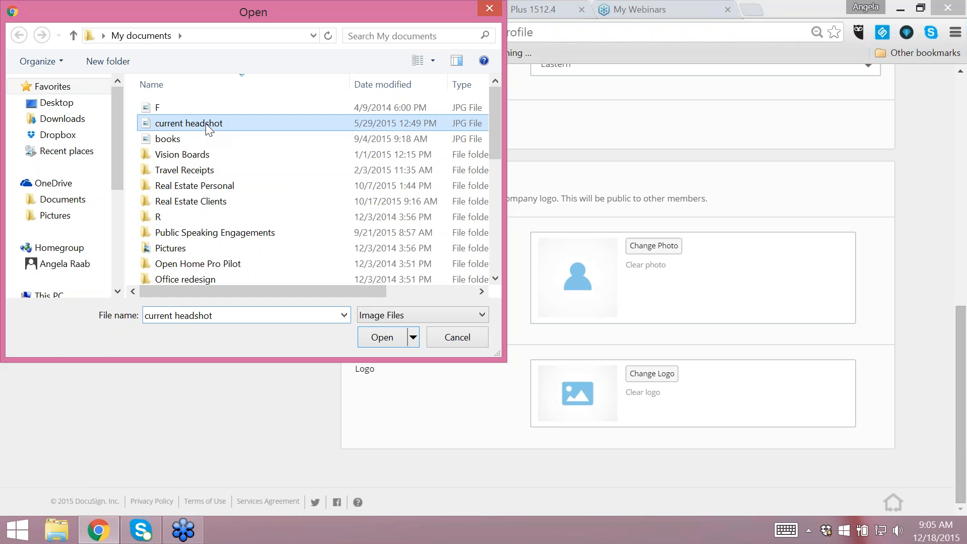
pyautogui.click(382, 337)
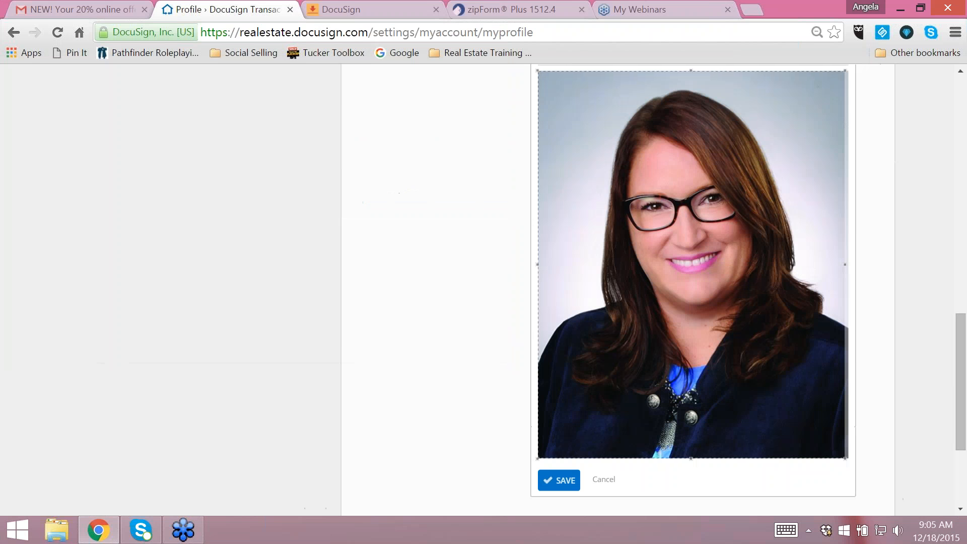
pyautogui.click(557, 481)
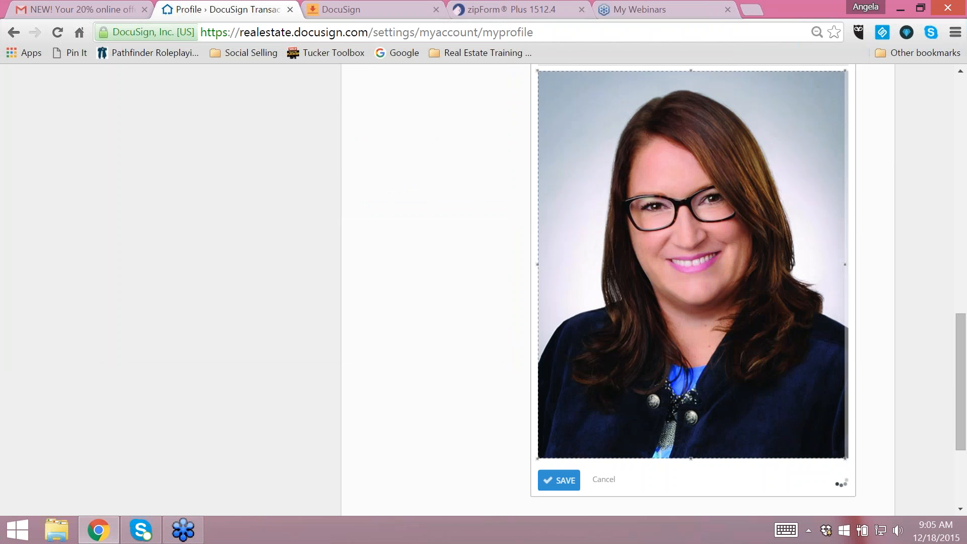
pyautogui.scroll(-1, 896, 381)
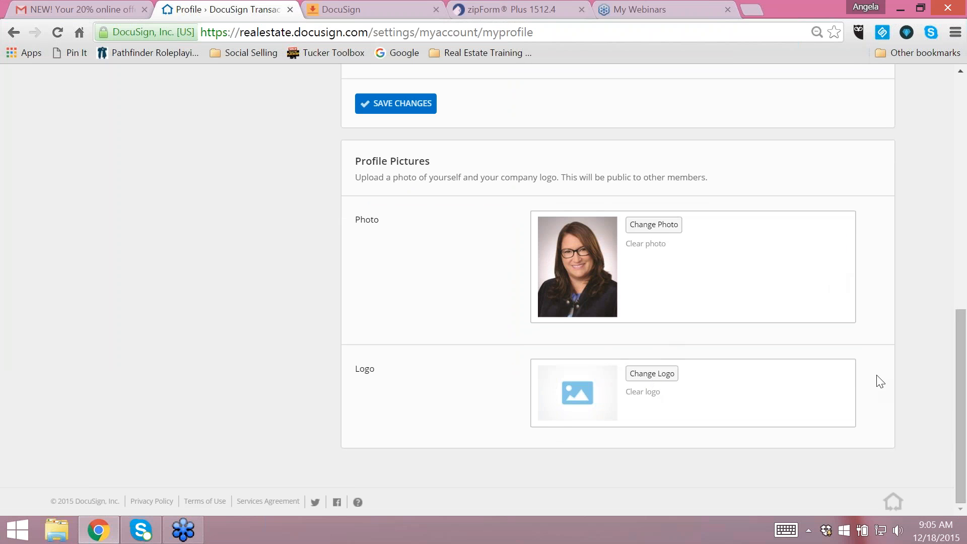
# - Review the account's password and contact information pages and the list of notification options
pyautogui.scroll(10, 877, 380)
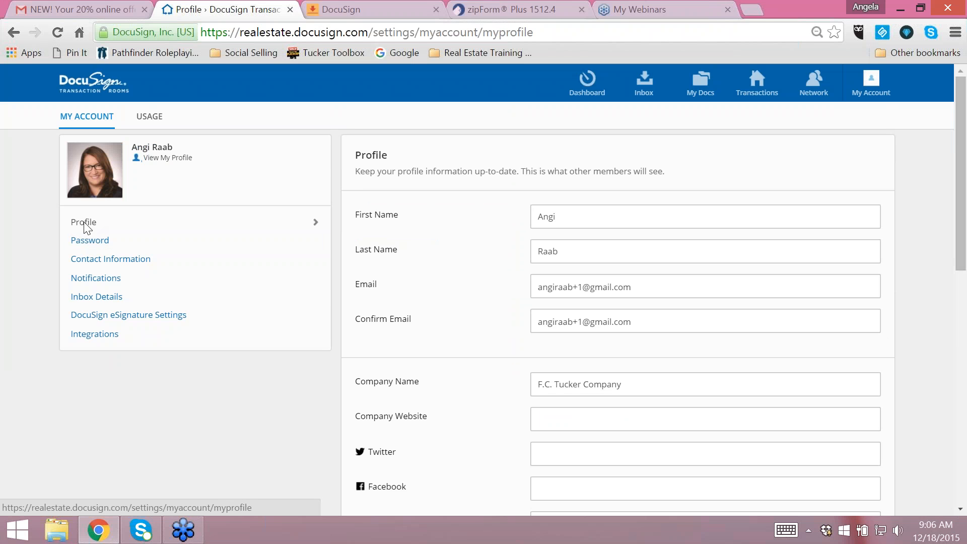
pyautogui.click(88, 244)
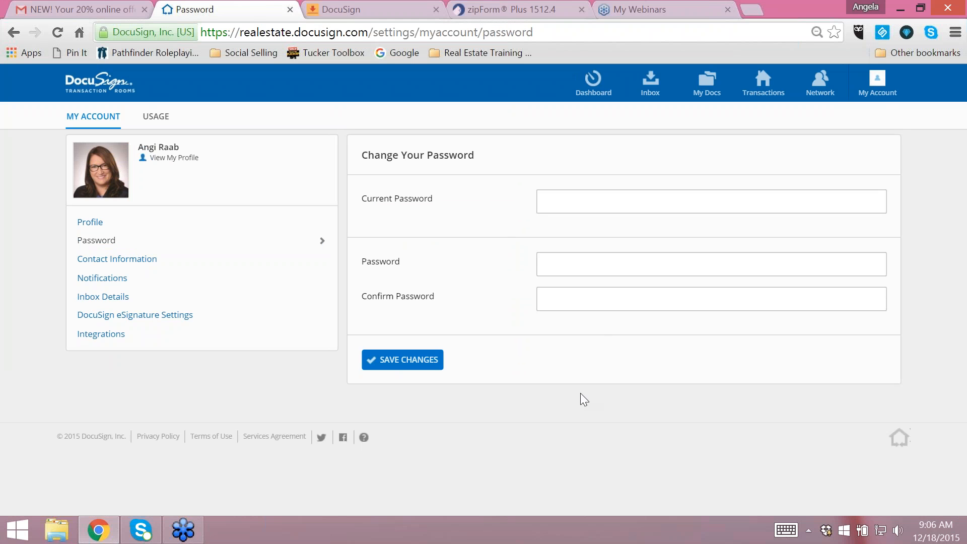
pyautogui.click(136, 261)
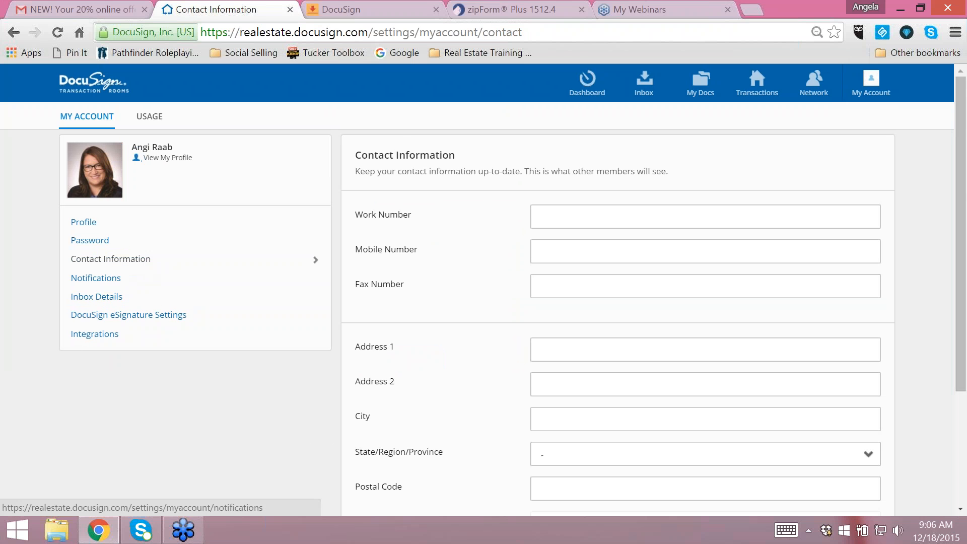
pyautogui.scroll(-1, 470, 353)
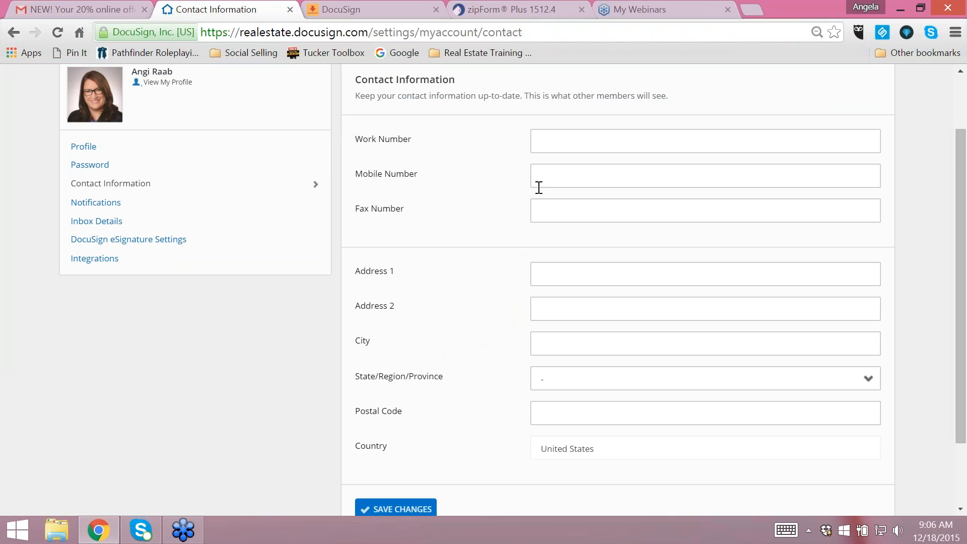
pyautogui.scroll(-1, 501, 356)
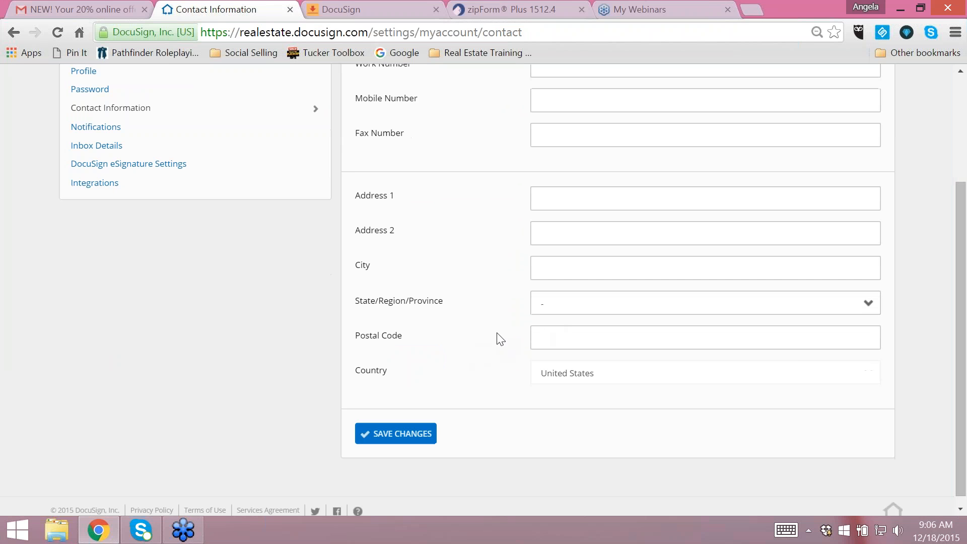
pyautogui.scroll(1, 472, 283)
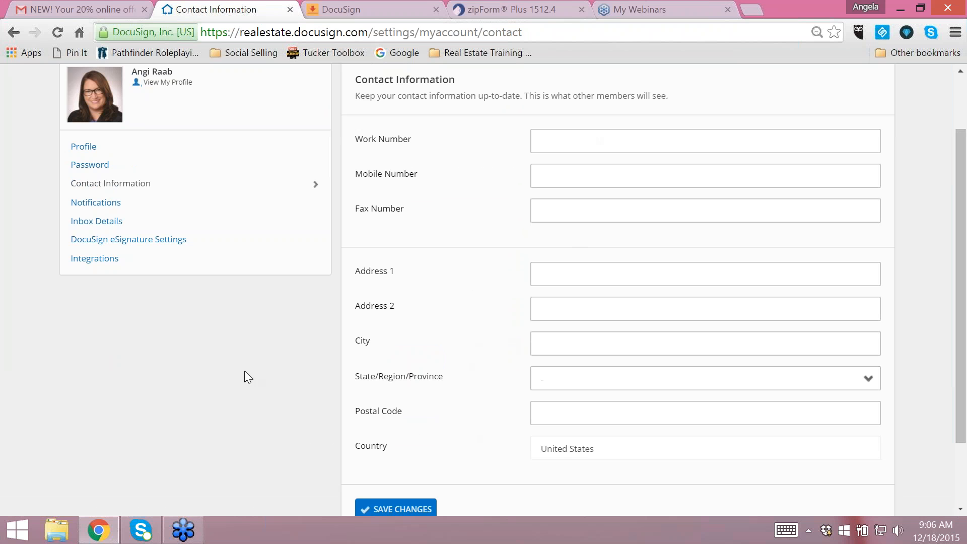
pyautogui.click(75, 204)
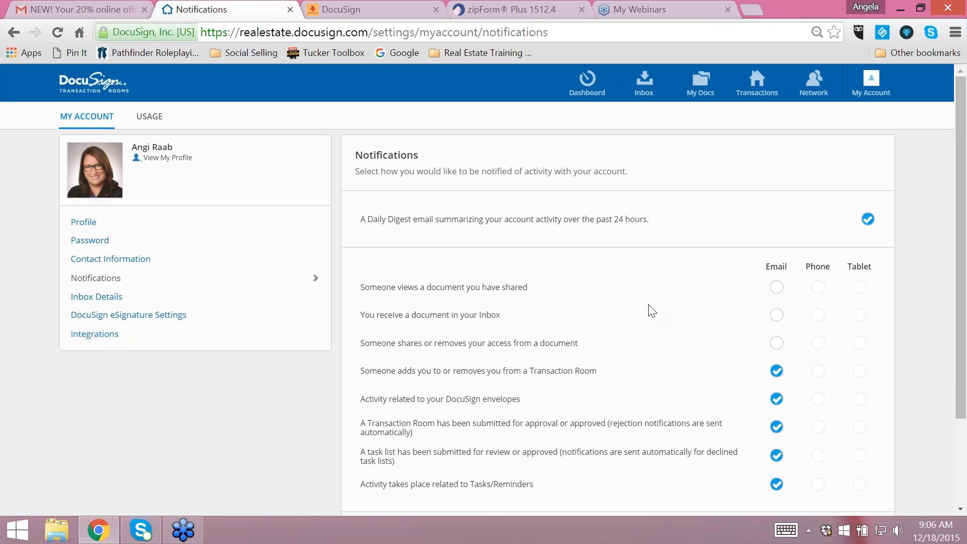
pyautogui.scroll(-2, 610, 269)
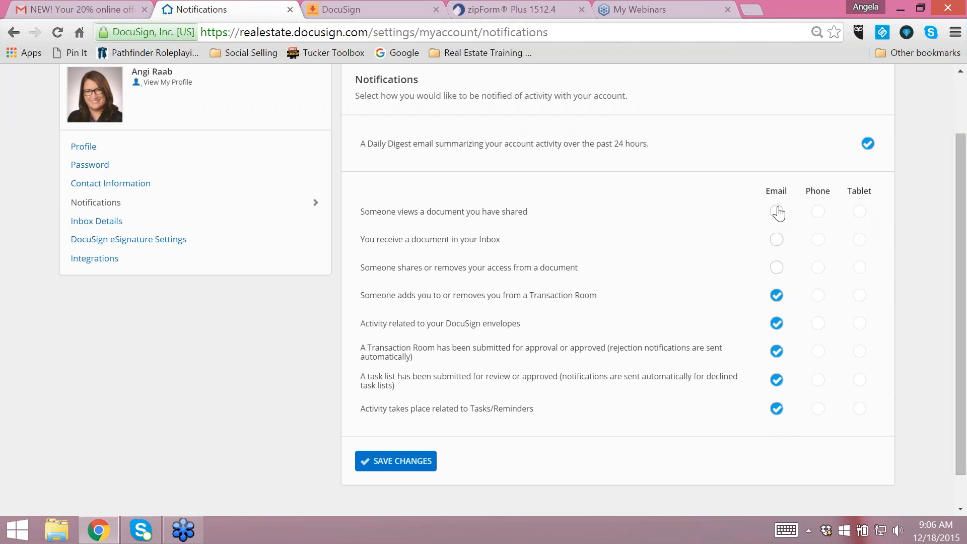
# - Switch email notifications for document views, Inbox documents and sharing changes on and back off, and save the notification settings
pyautogui.click(776, 268)
pyautogui.click(777, 241)
pyautogui.click(778, 215)
pyautogui.click(777, 214)
pyautogui.click(777, 241)
pyautogui.click(778, 268)
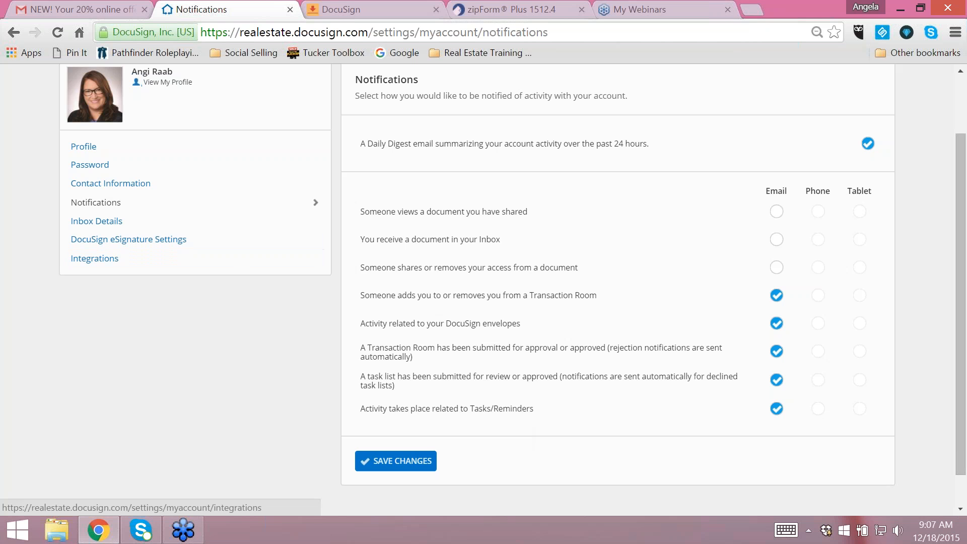
pyautogui.click(409, 462)
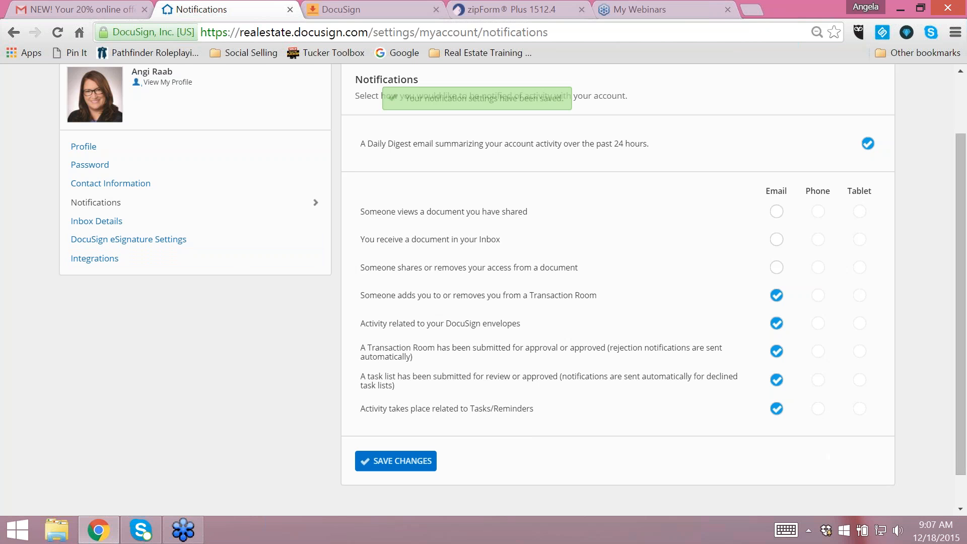
# - In the inbox details, change the inbound email prefix to the agent's first and last name joined by an underscore, and save
pyautogui.click(101, 223)
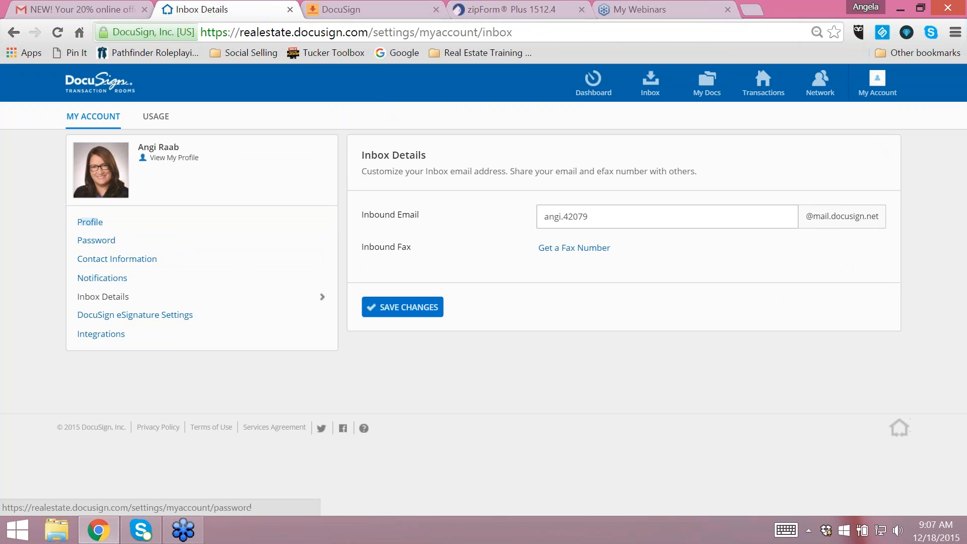
pyautogui.click(607, 212)
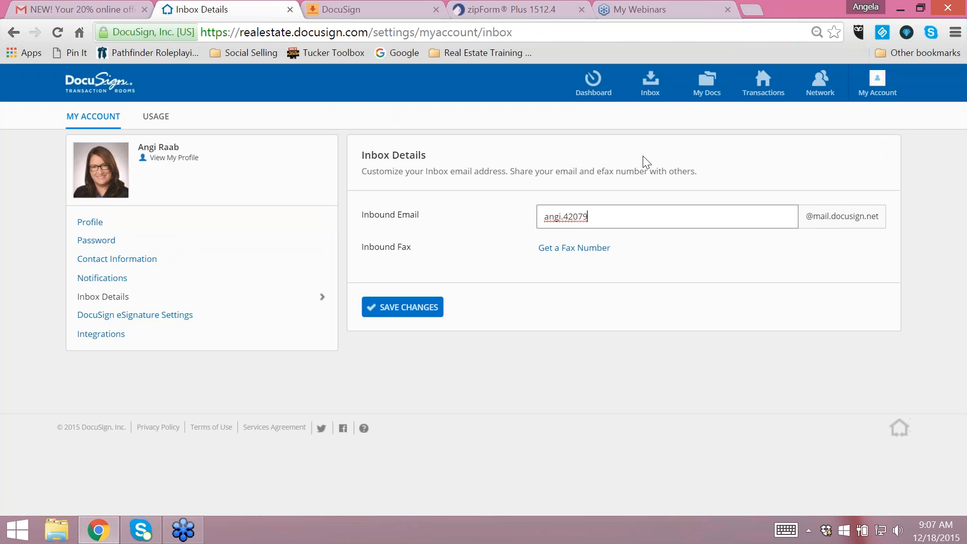
pyautogui.moveTo(598, 216); pyautogui.dragTo(545, 216)
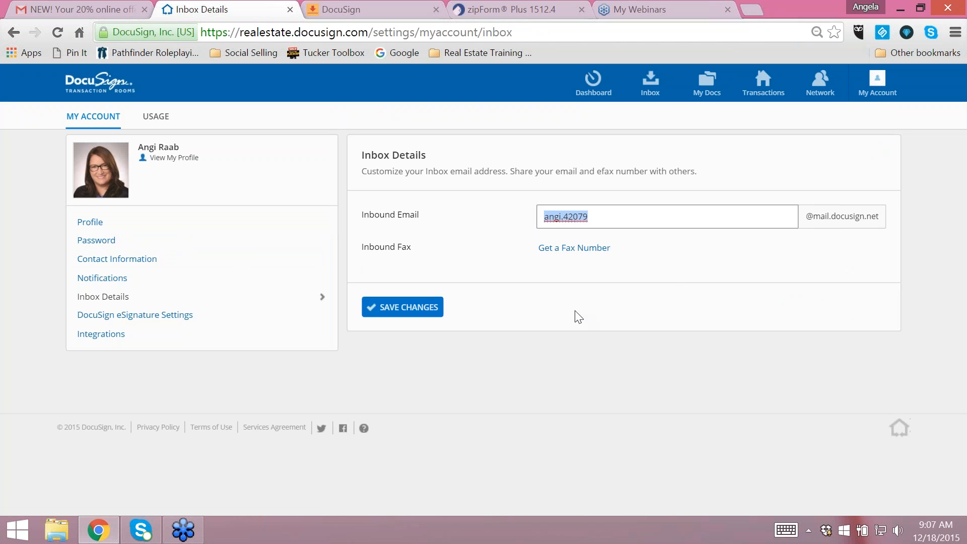
pyautogui.click(600, 320)
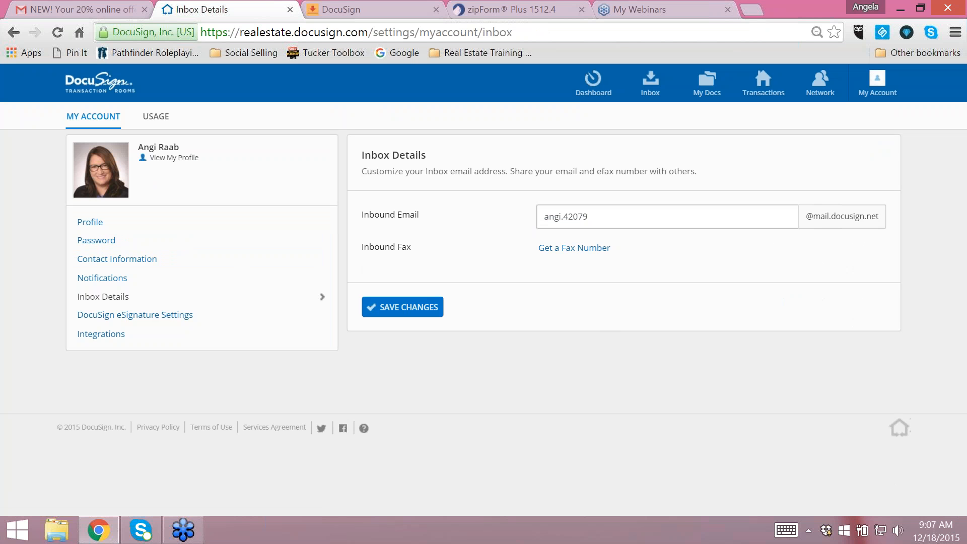
pyautogui.moveTo(607, 213); pyautogui.dragTo(540, 229)
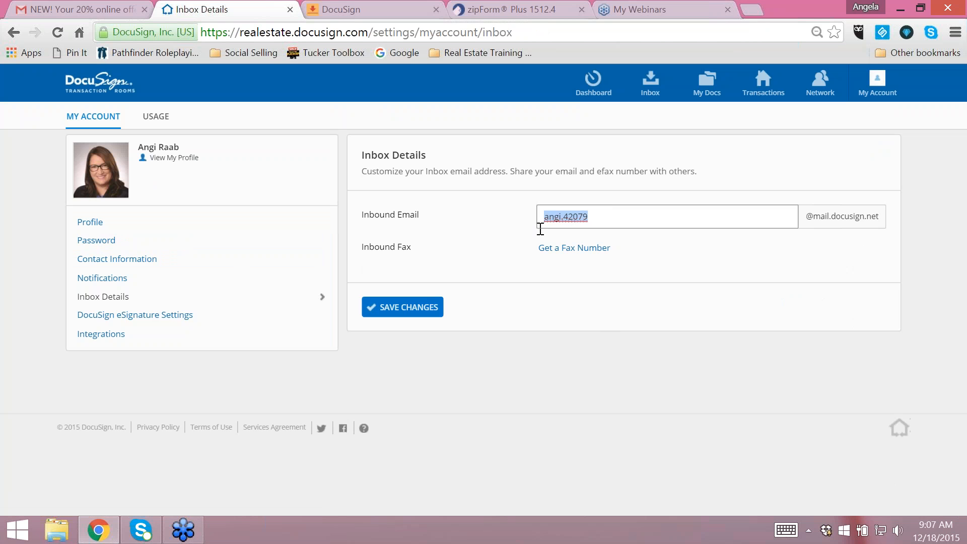
pyautogui.click(401, 308)
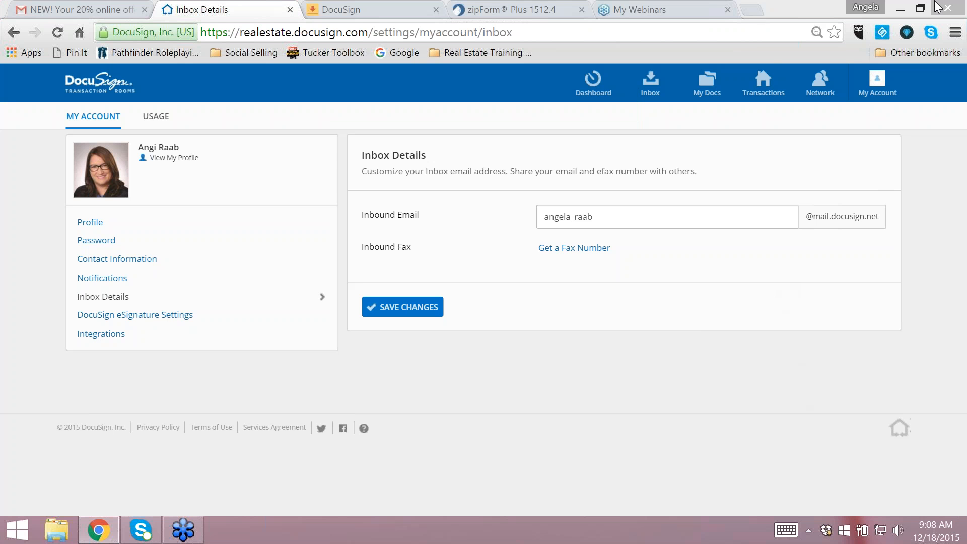
pyautogui.click(626, 356)
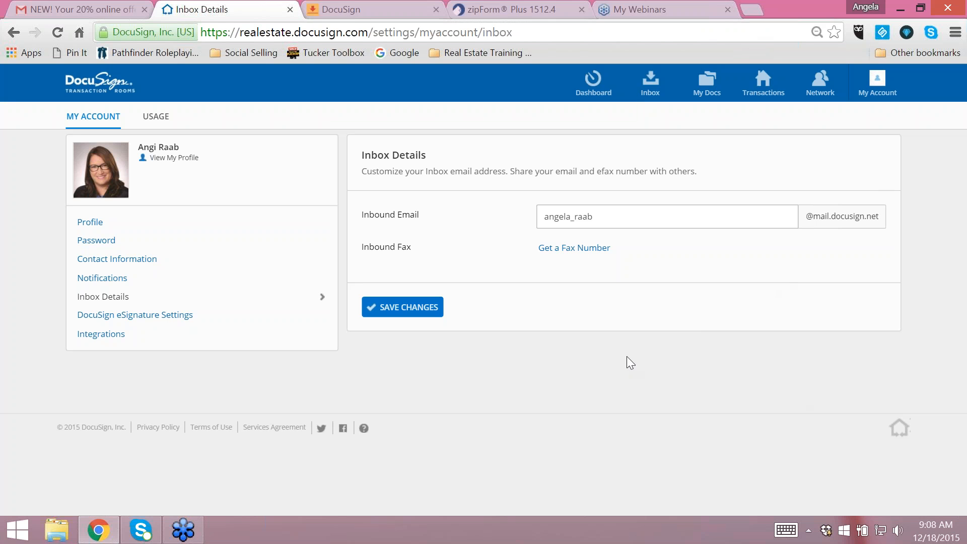
# - Request an inbound fax number for the account's inbox
pyautogui.click(564, 255)
pyautogui.click(535, 162)
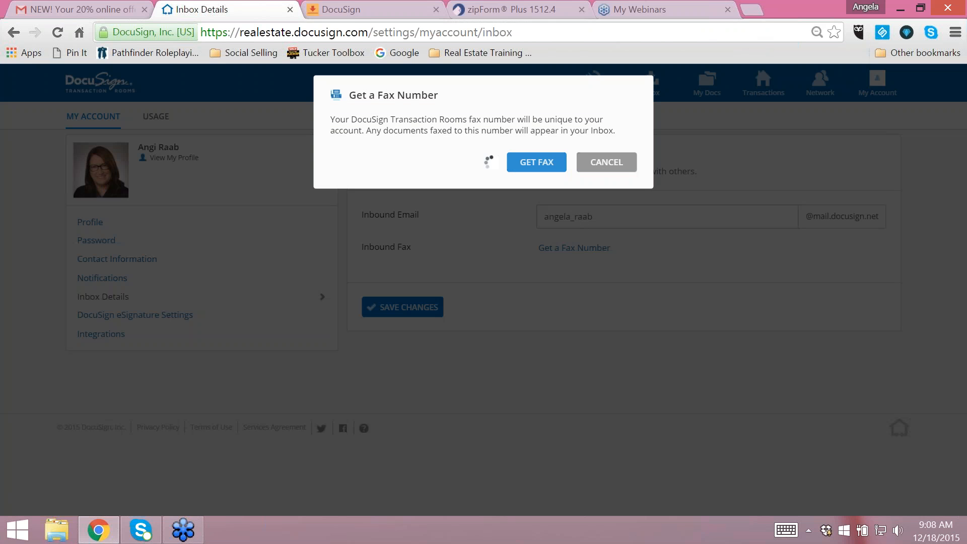
# - Highlight the account's inbound fax number and save the inbox details
pyautogui.click(607, 207)
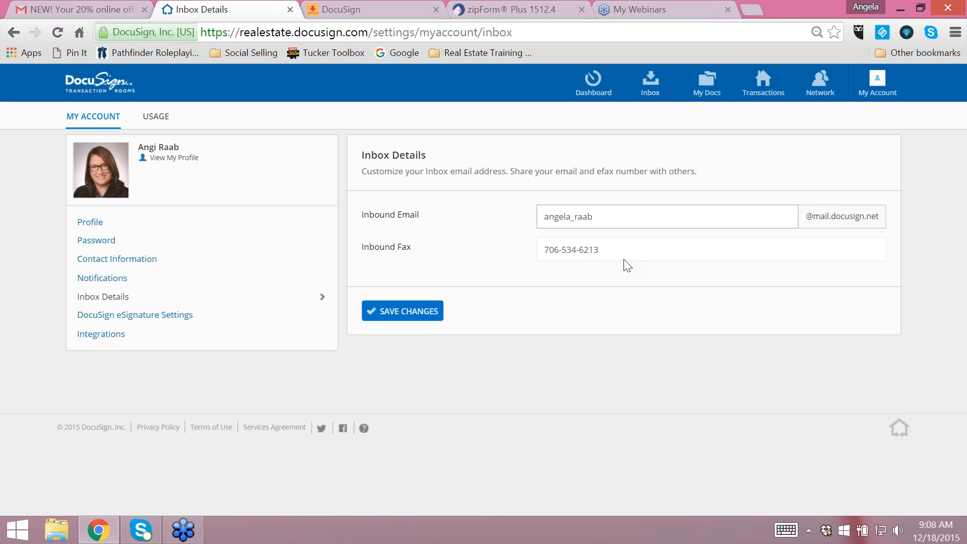
pyautogui.moveTo(613, 255); pyautogui.dragTo(541, 261)
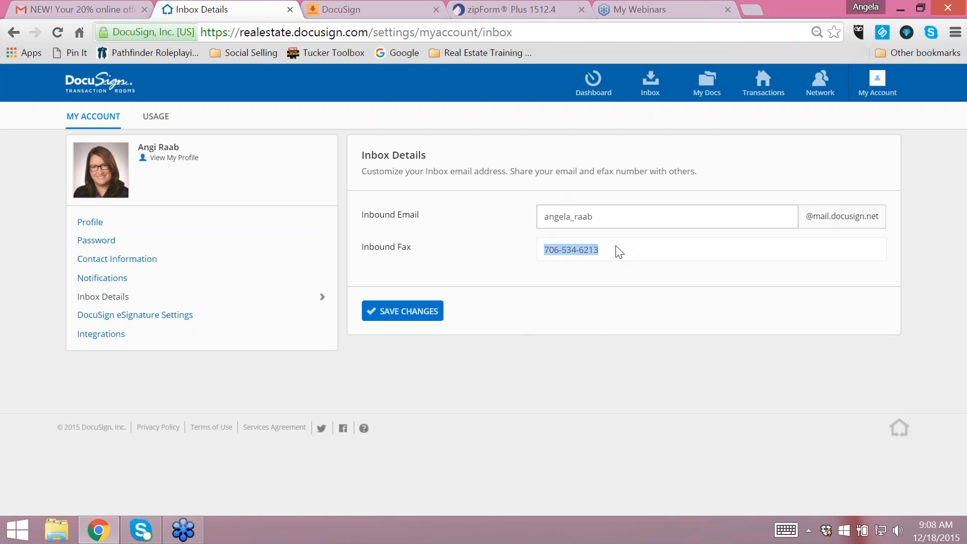
pyautogui.click(434, 313)
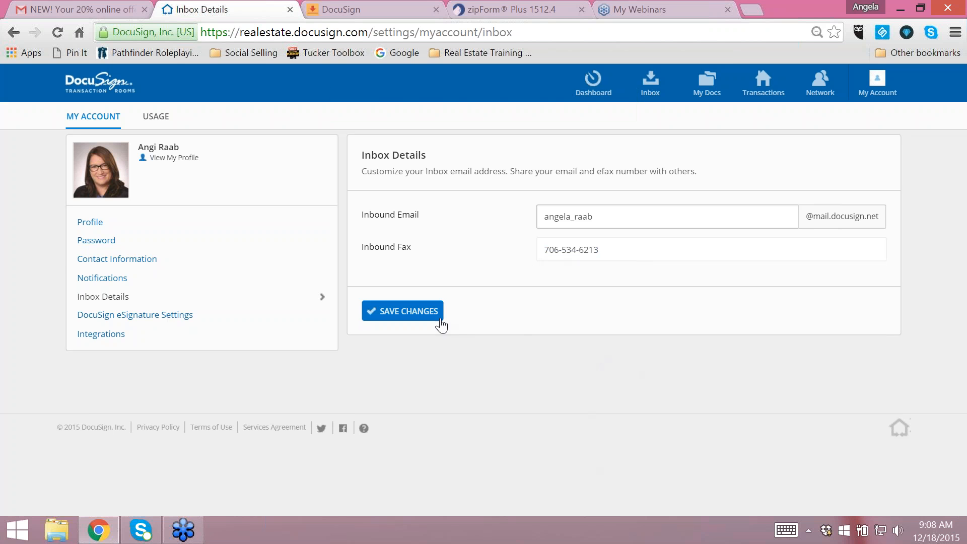
# - Check the DocuSign eSignature account's home page and unlink that account from Transaction Rooms in the eSignature settings
pyautogui.click(168, 324)
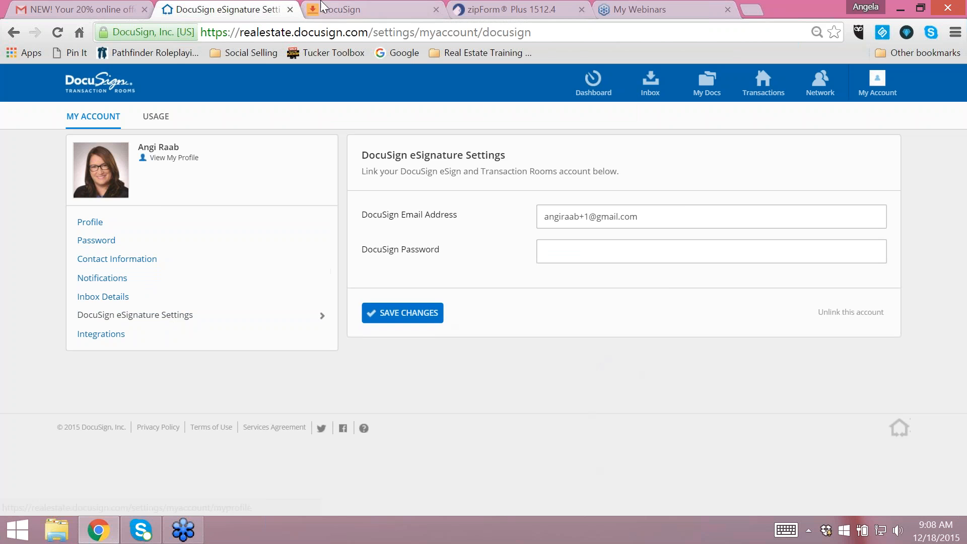
pyautogui.click(346, 11)
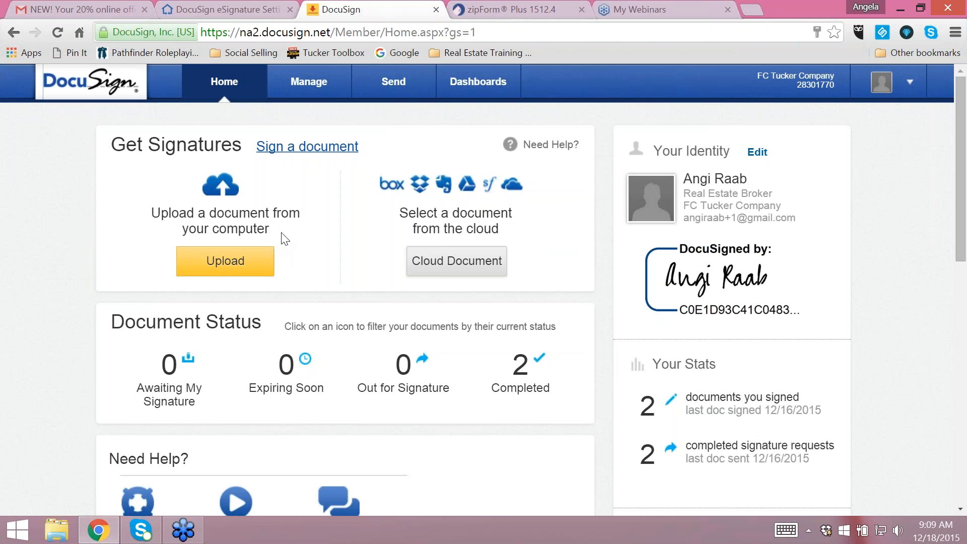
pyautogui.click(236, 9)
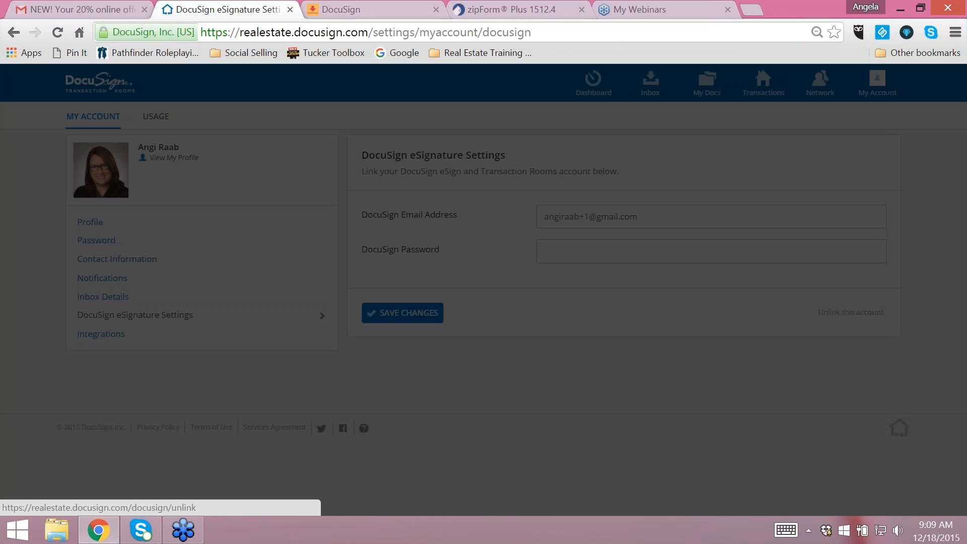
pyautogui.click(845, 315)
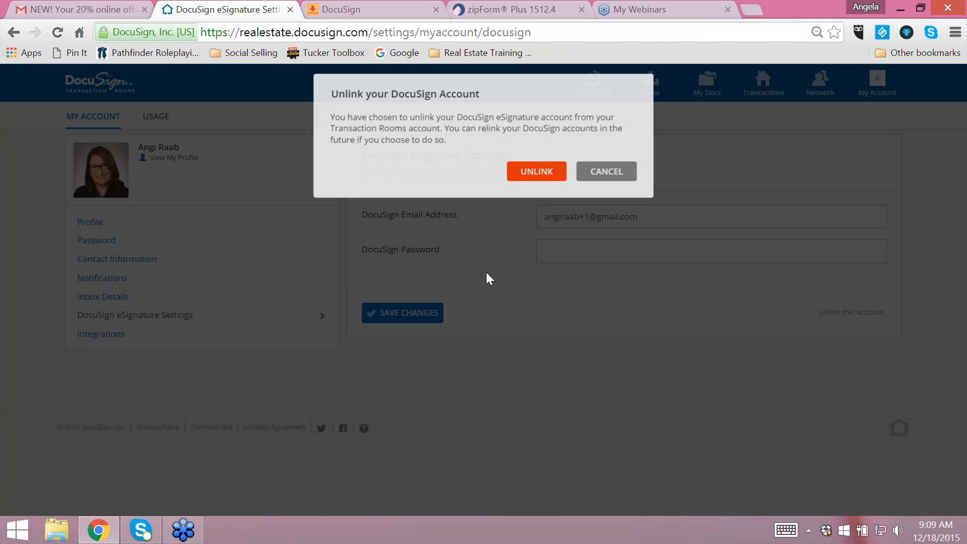
pyautogui.click(535, 170)
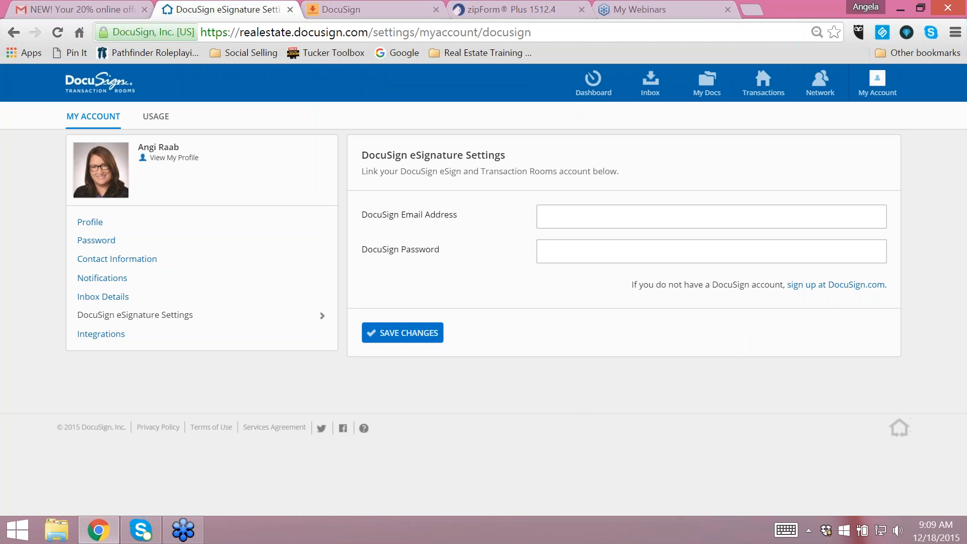
# - Link the eSignature account to Transaction Rooms by entering its DocuSign email address and password and saving the changes
pyautogui.click(578, 218)
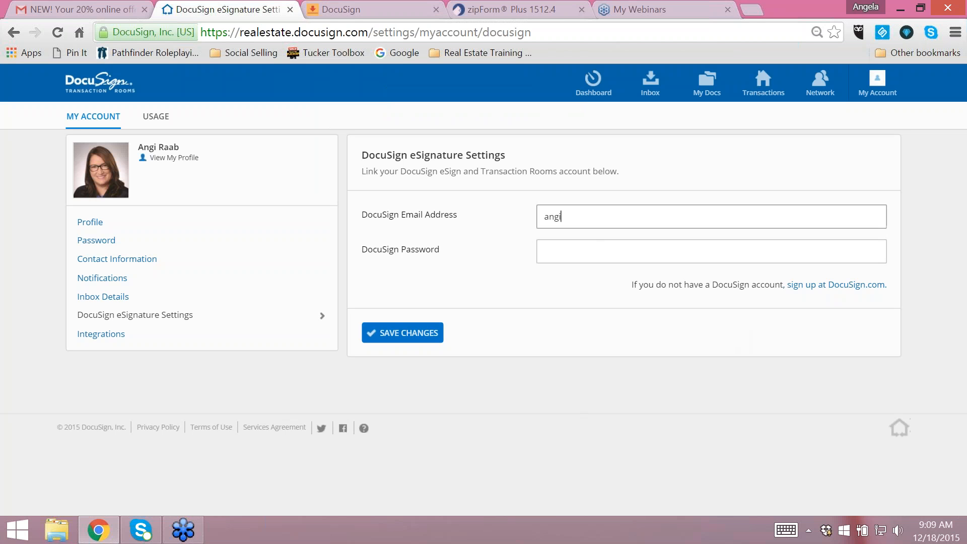
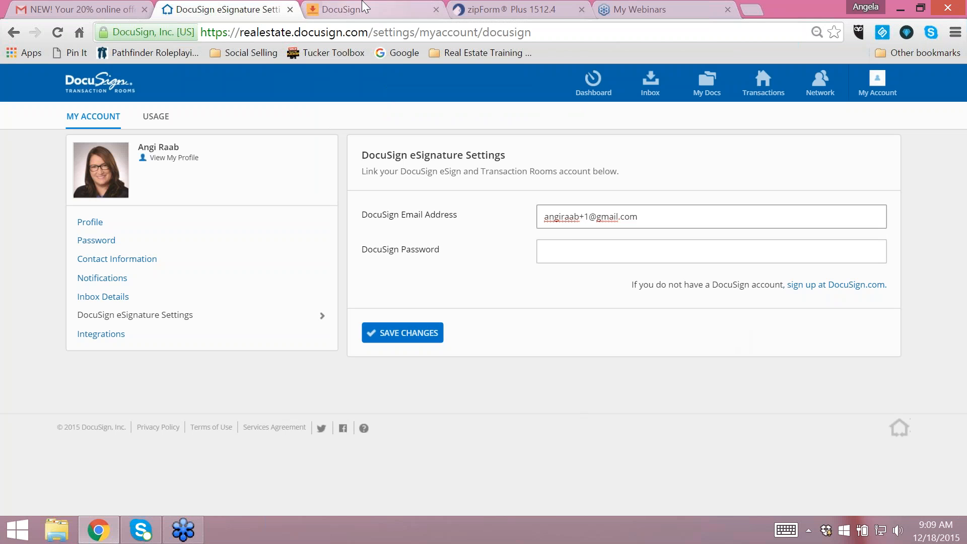
pyautogui.click(571, 242)
pyautogui.write('••••••••••')
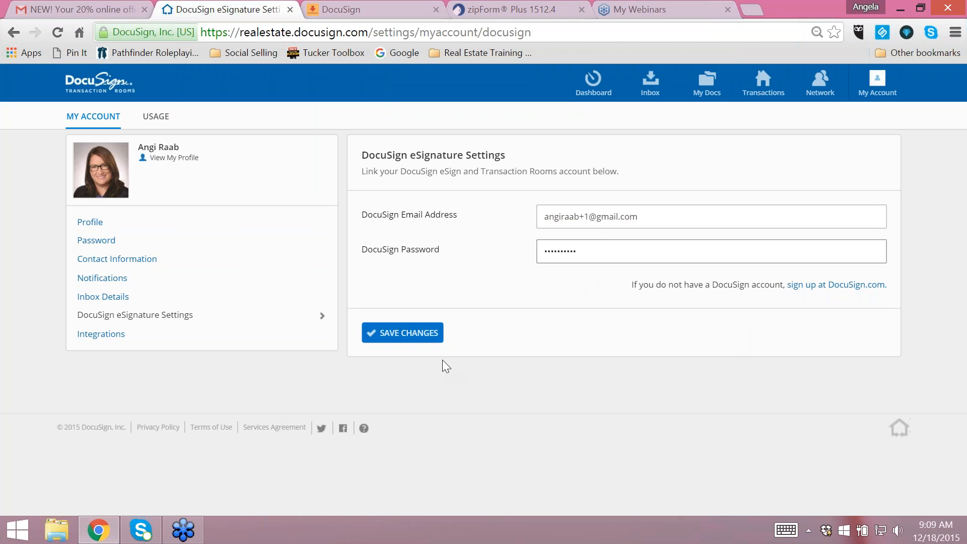
pyautogui.click(420, 337)
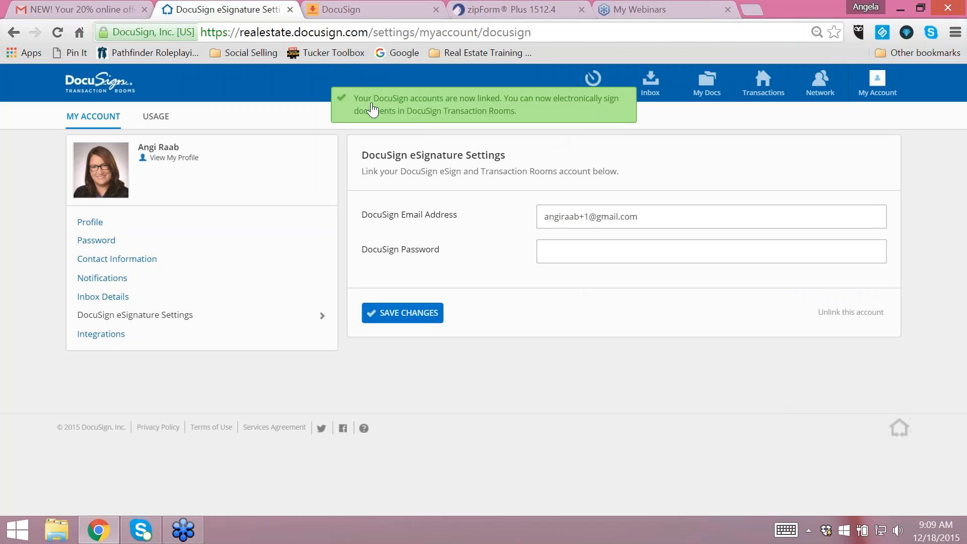
pyautogui.click(589, 116)
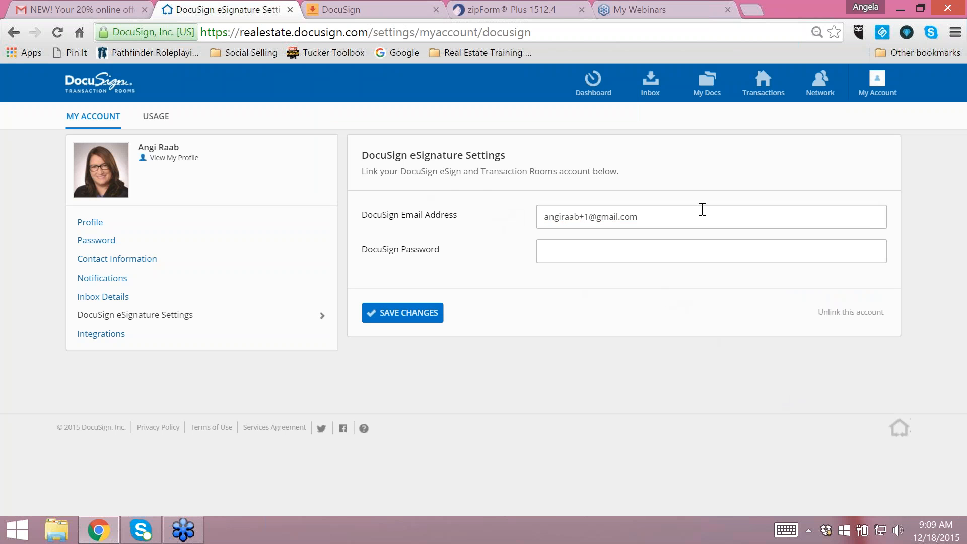
pyautogui.click(656, 216)
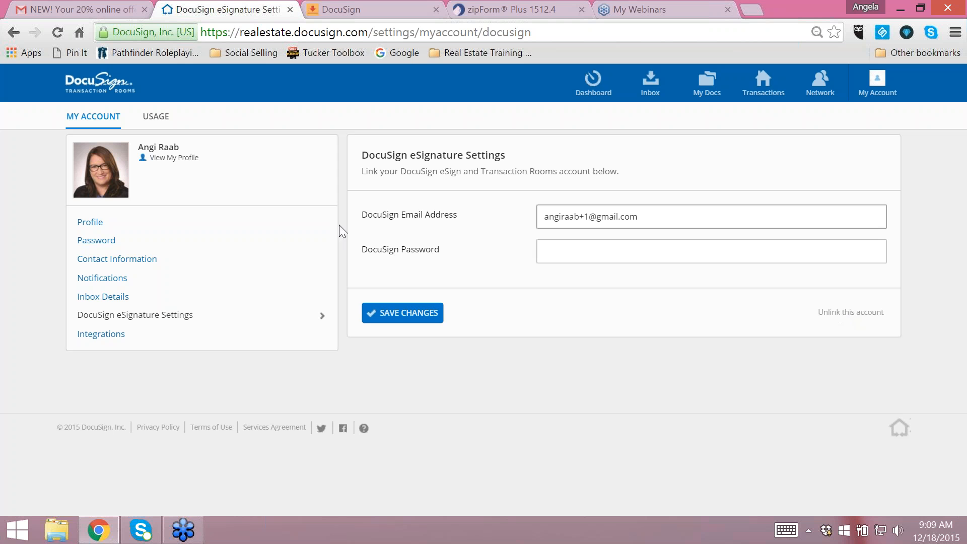
# - Visit the Transaction Rooms dashboard and return to the DocuSign eSignature settings of the account
pyautogui.click(94, 88)
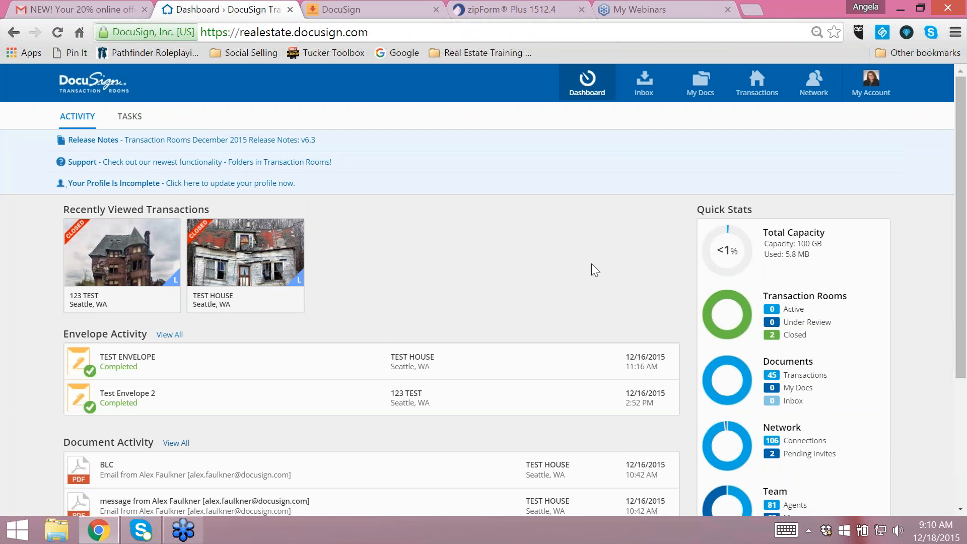
pyautogui.click(874, 96)
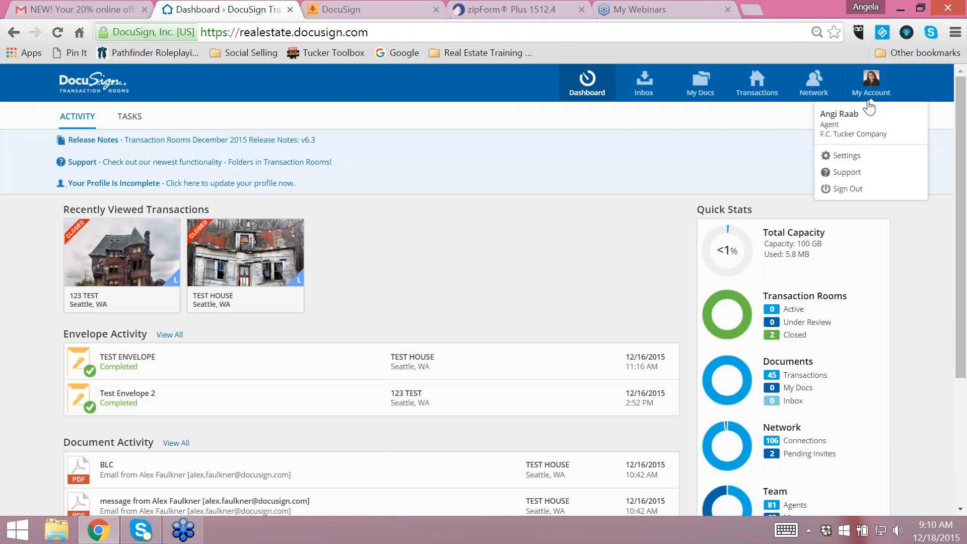
pyautogui.click(838, 157)
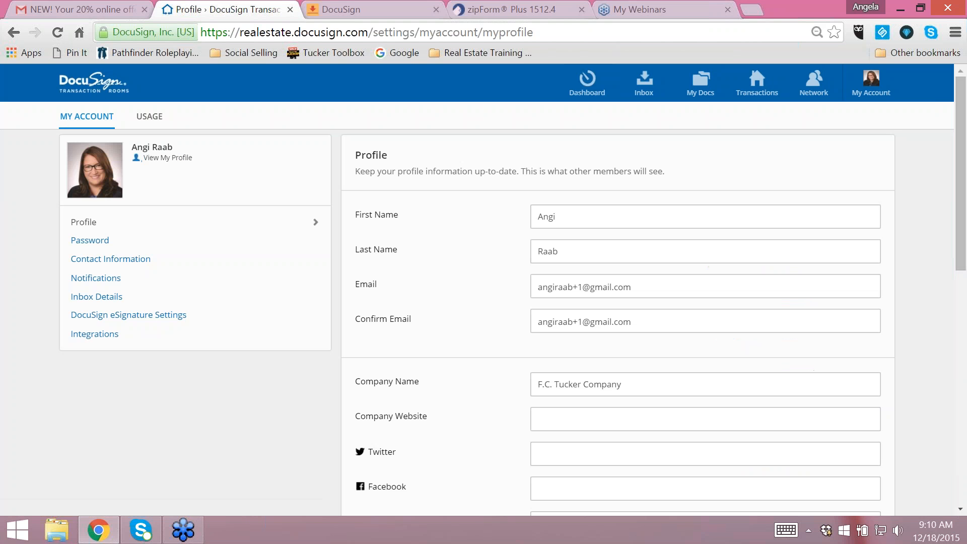
pyautogui.click(167, 317)
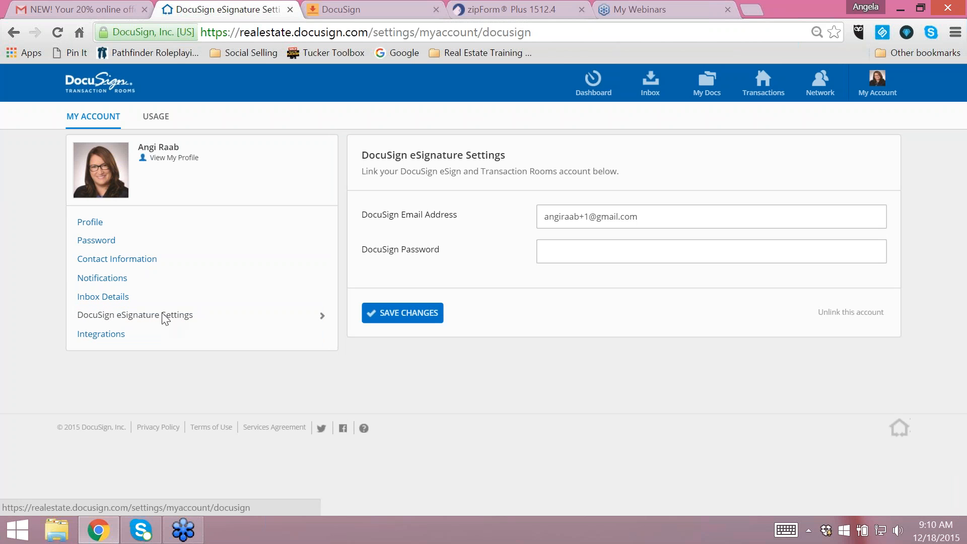
# - Review the zipForm, TRIBUS and cloud storage settings on the account's integrations page
pyautogui.click(97, 335)
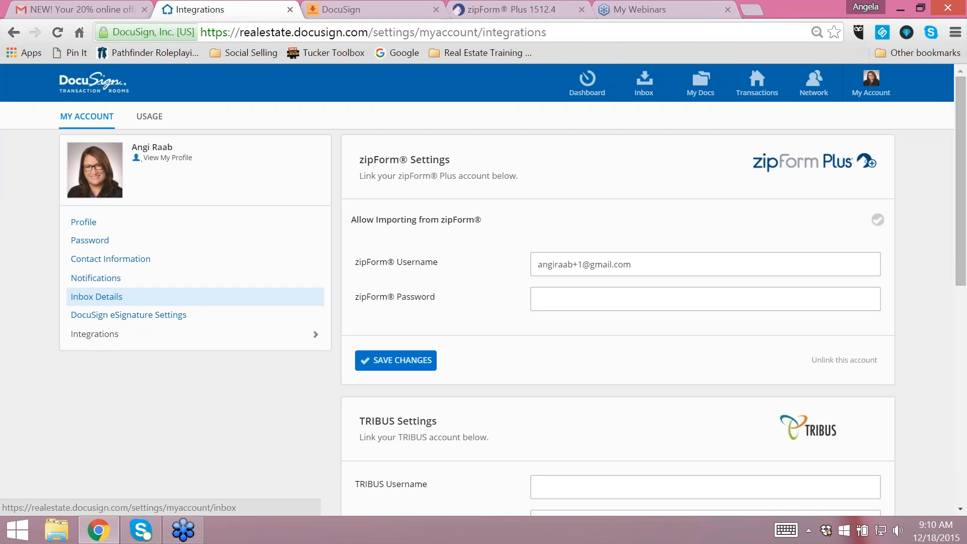
pyautogui.click(659, 266)
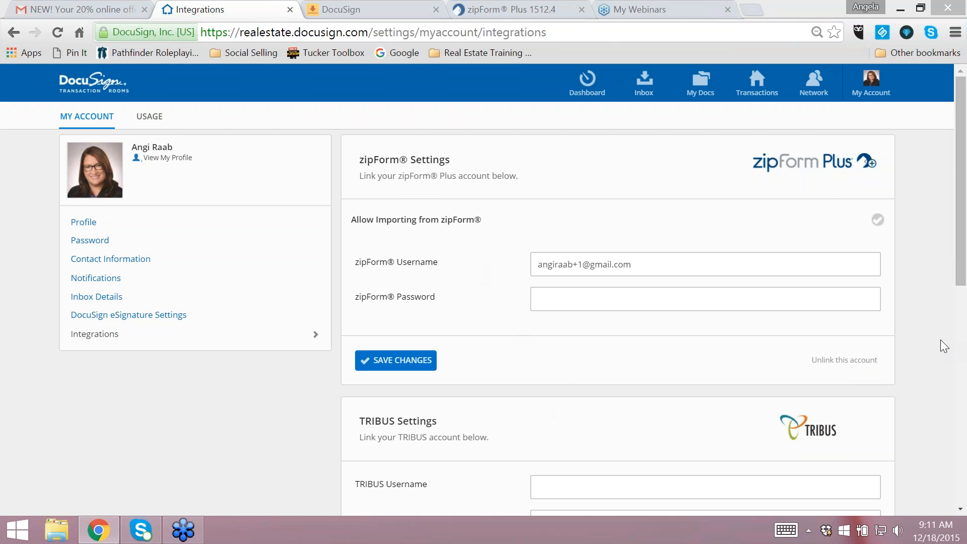
pyautogui.scroll(-4, 938, 335)
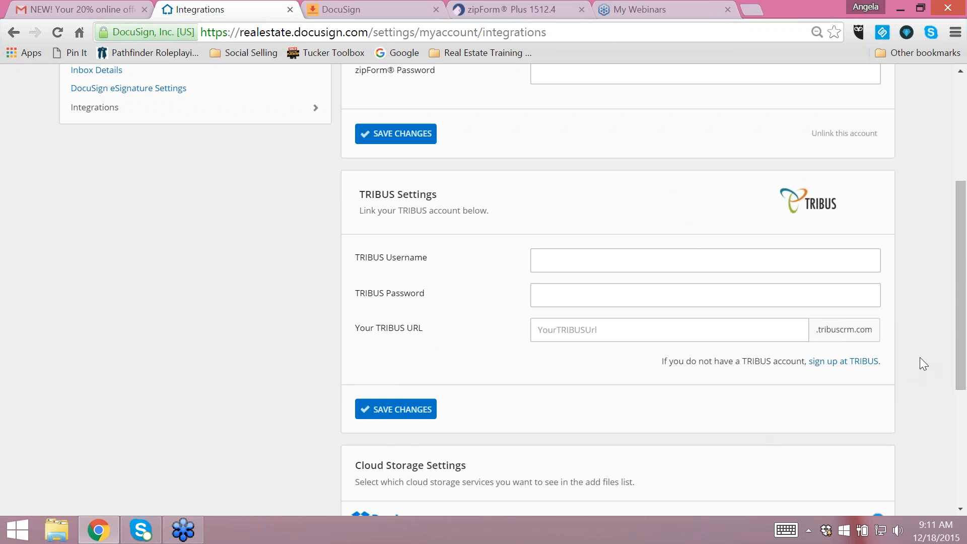
pyautogui.scroll(-5, 920, 352)
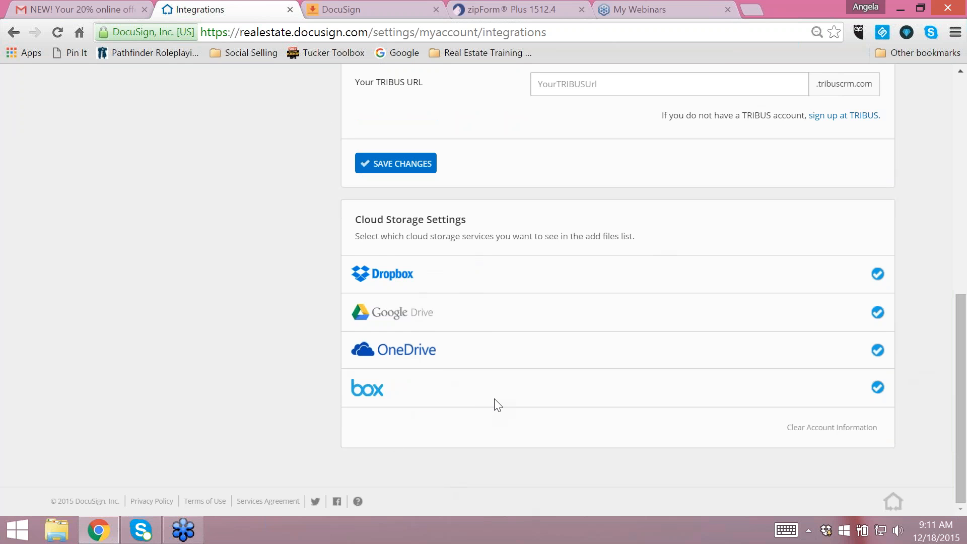
pyautogui.scroll(10, 494, 401)
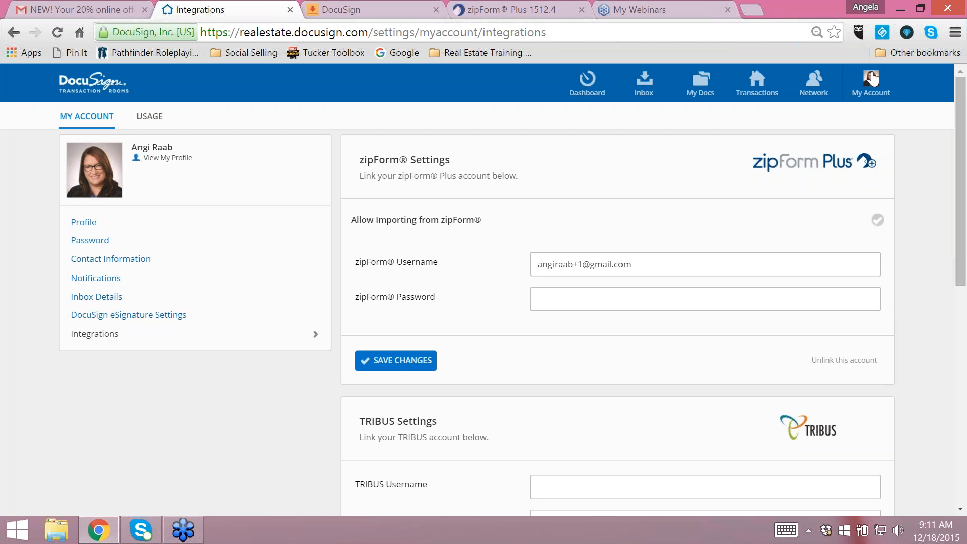
# - Filter the network members by My Brokerage, My Region and My Office, and return to Entire Network
pyautogui.click(819, 90)
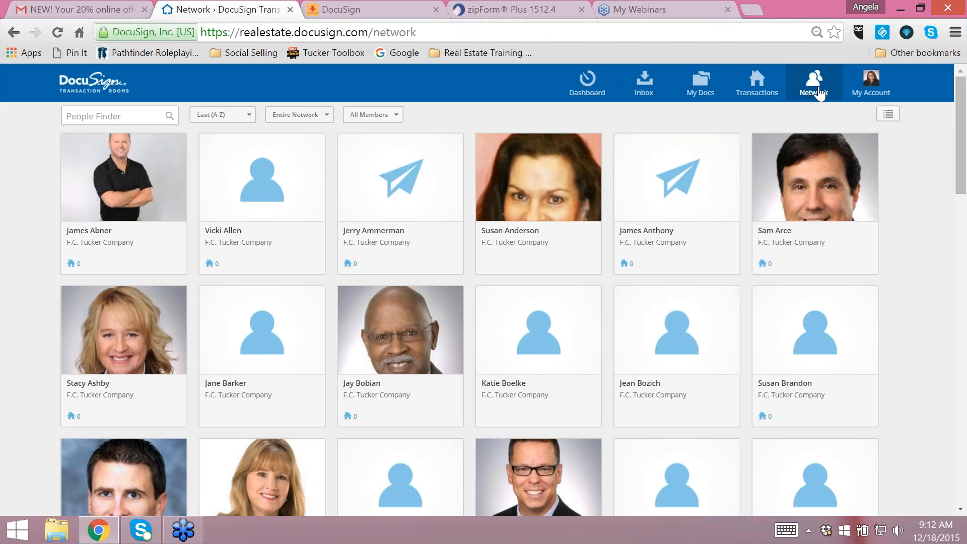
pyautogui.click(308, 117)
pyautogui.click(307, 137)
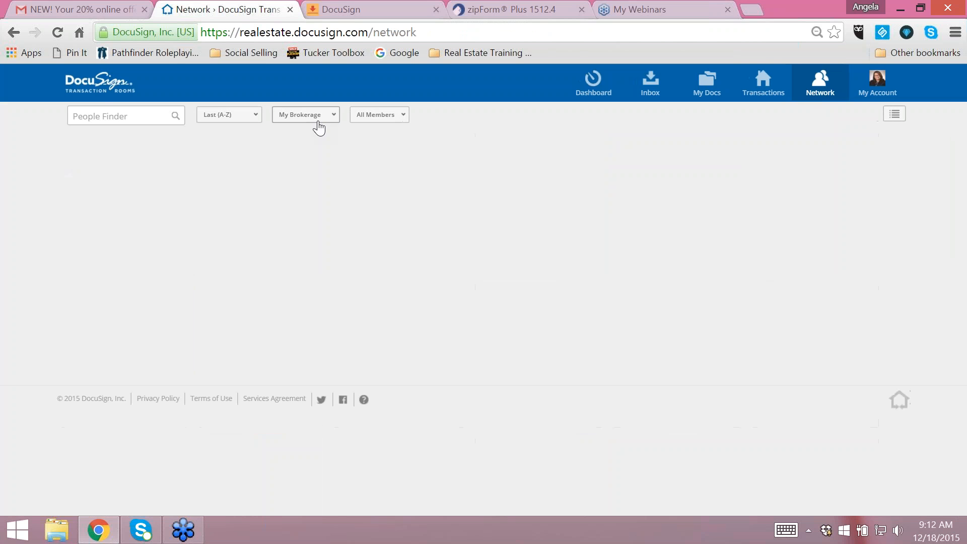
pyautogui.click(321, 116)
pyautogui.click(300, 145)
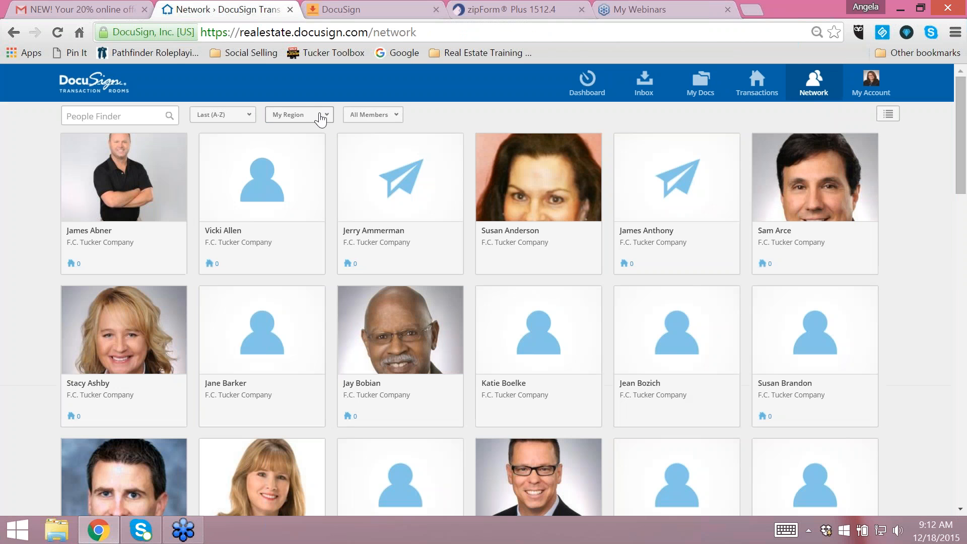
pyautogui.click(319, 117)
pyautogui.click(297, 154)
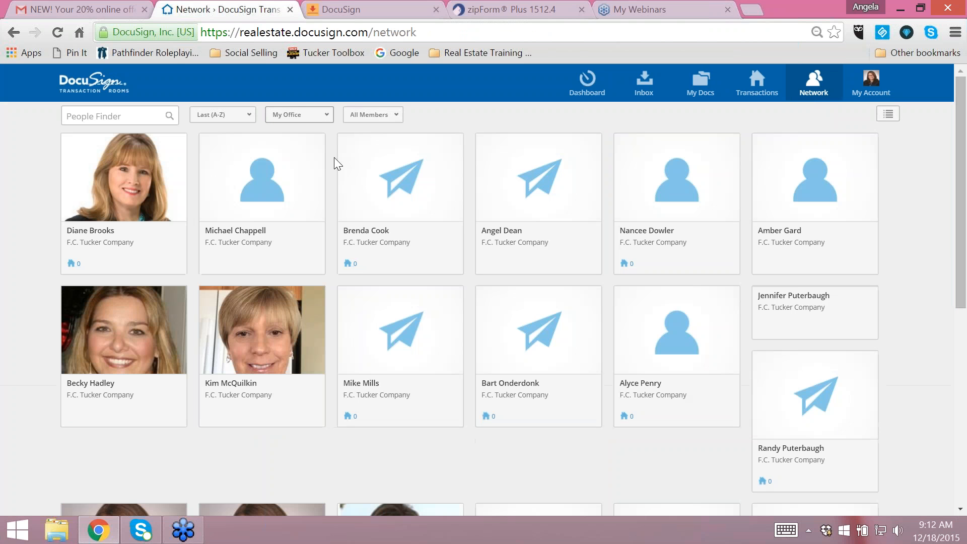
pyautogui.click(320, 117)
pyautogui.click(304, 127)
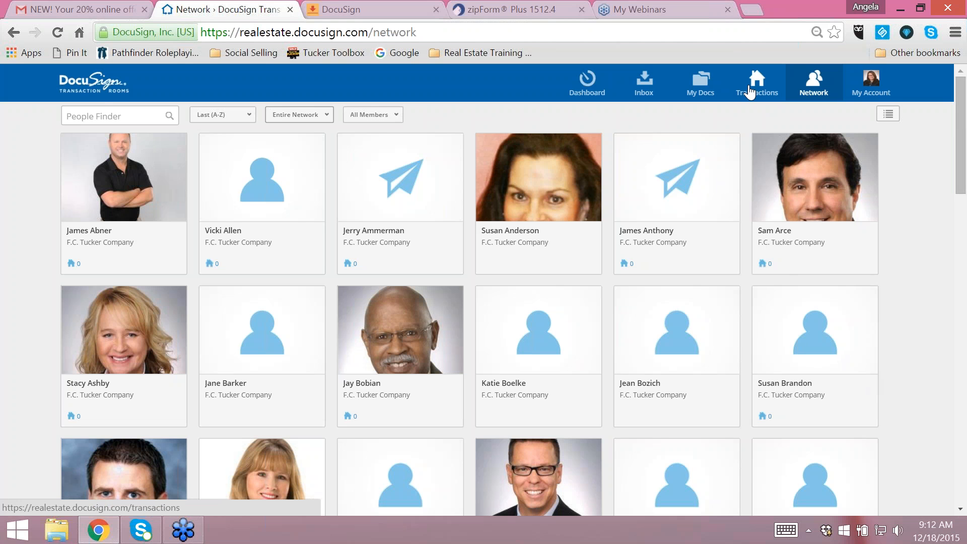
# - Dismiss the Facebook notification and create a personal folder named Purchase in My Docs
pyautogui.click(700, 91)
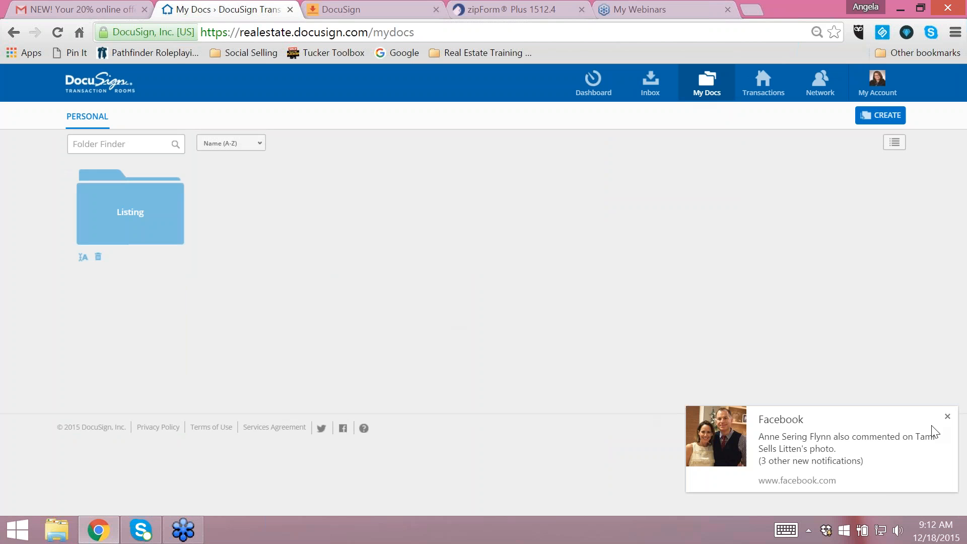
pyautogui.click(948, 416)
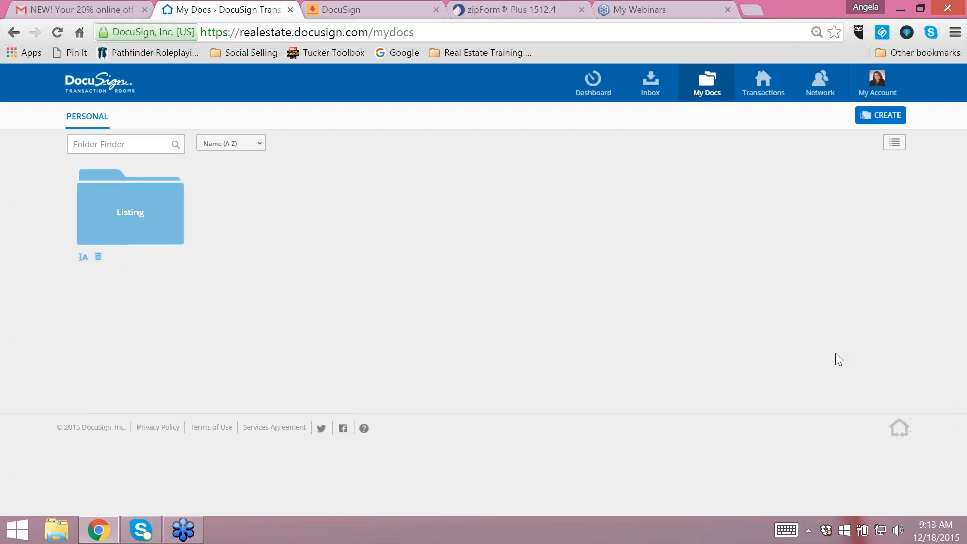
pyautogui.click(873, 115)
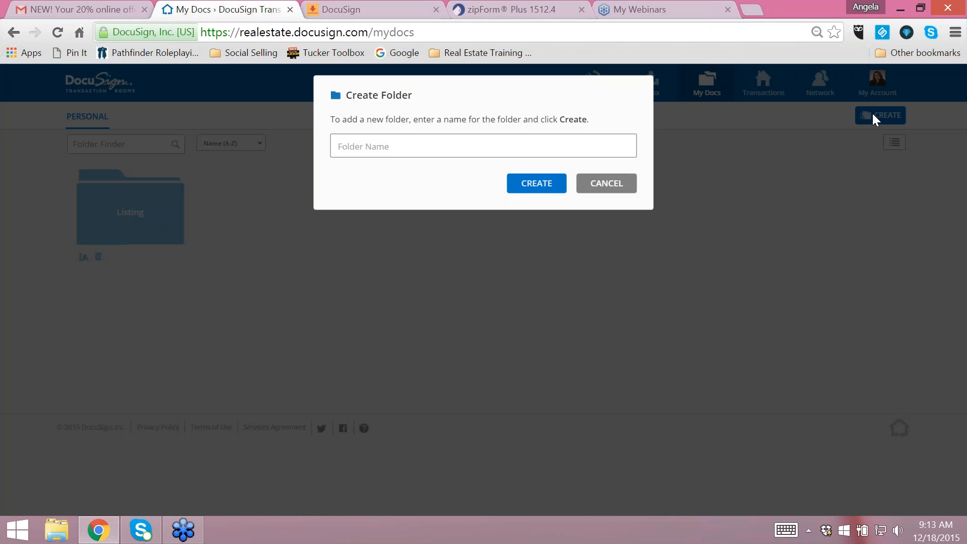
pyautogui.write('Purchase')
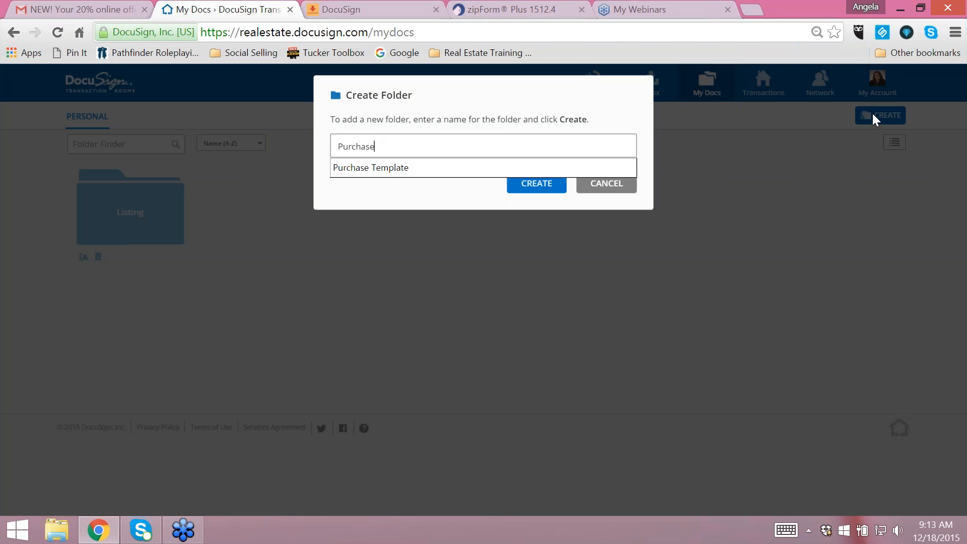
pyautogui.click(532, 190)
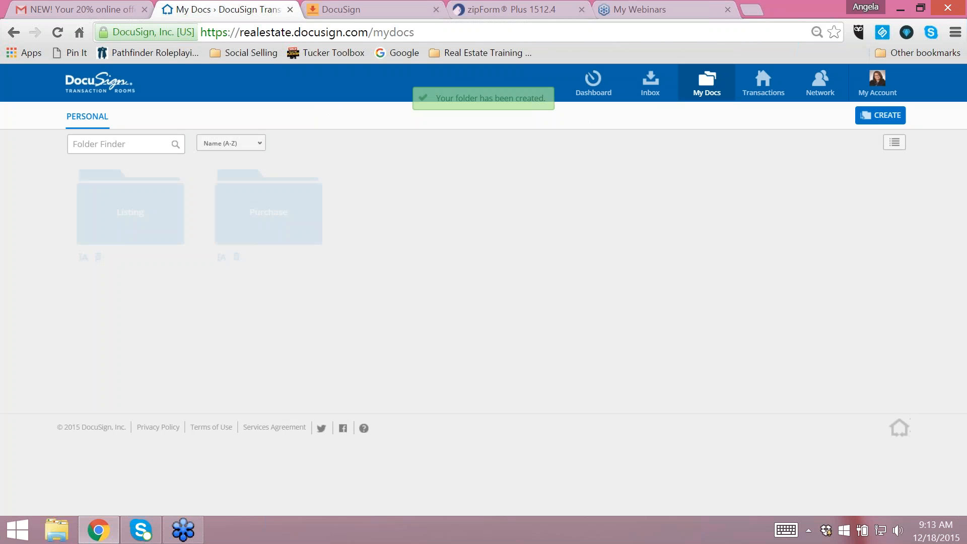
# - Create a personal folder named Client Care Documents in My Docs
pyautogui.click(878, 115)
pyautogui.write('Cl')
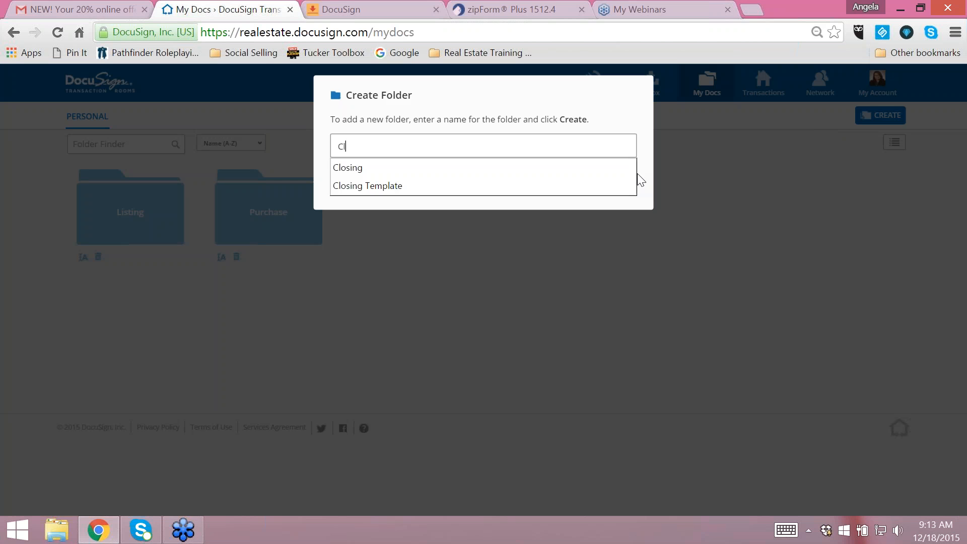
pyautogui.write('ient Care Documents')
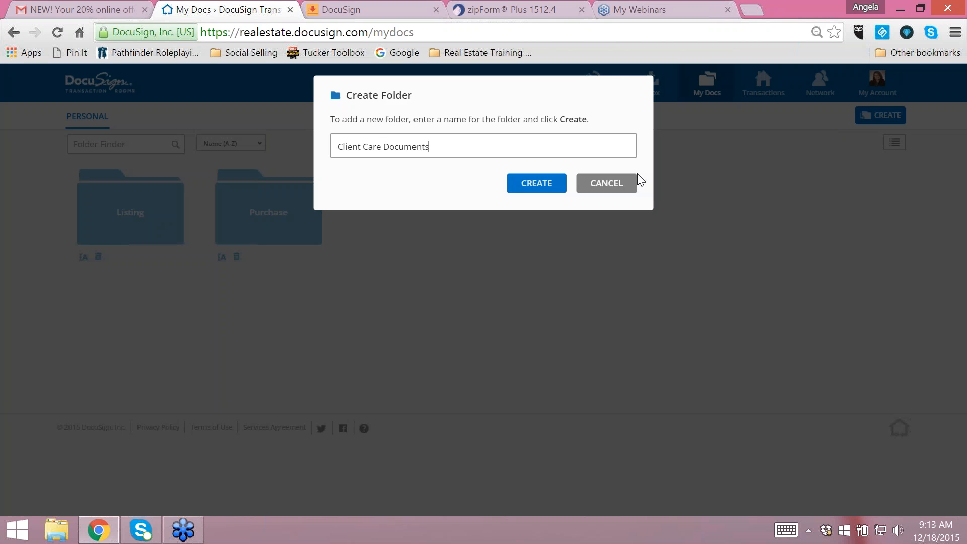
pyautogui.press('Return')
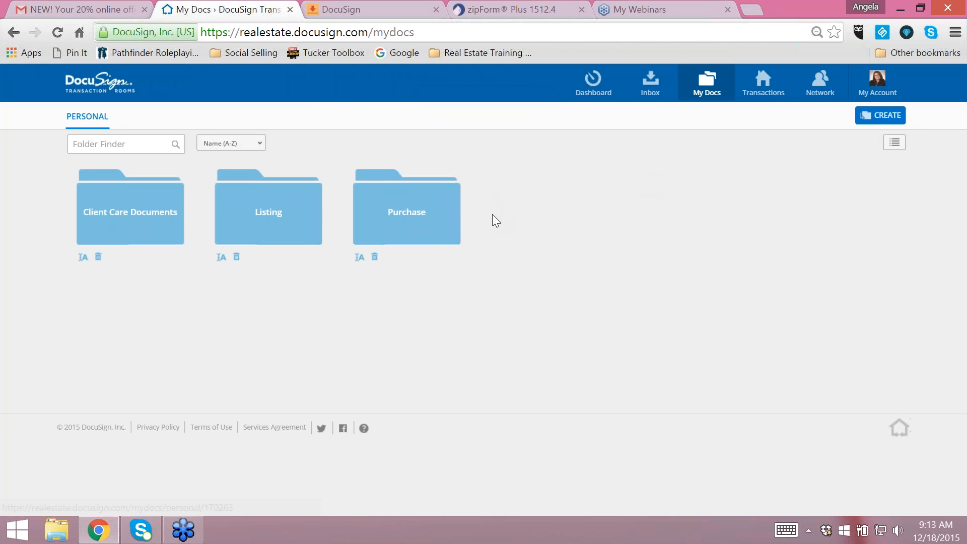
# - Visit the Purchase and Listing folders in My Docs and return to the personal folder overview
pyautogui.click(434, 222)
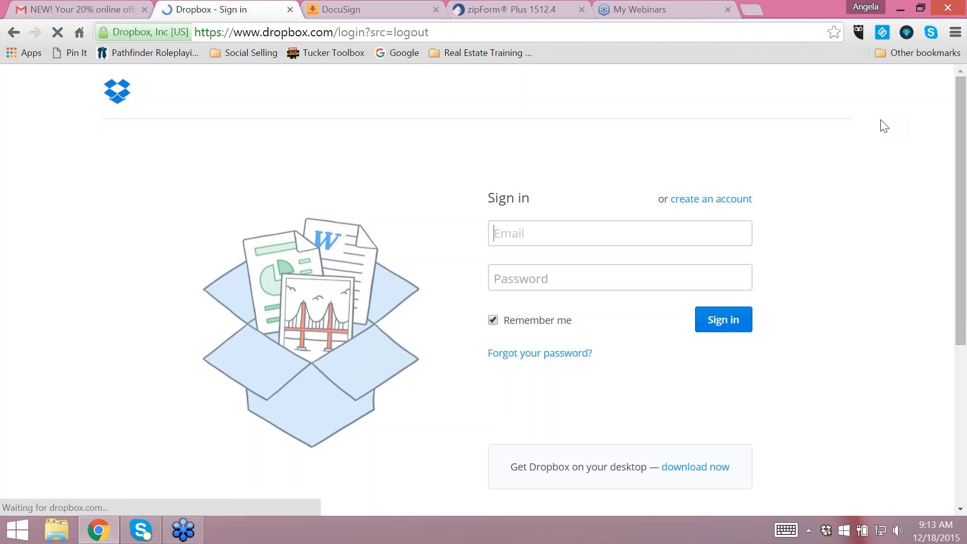
pyautogui.click(14, 33)
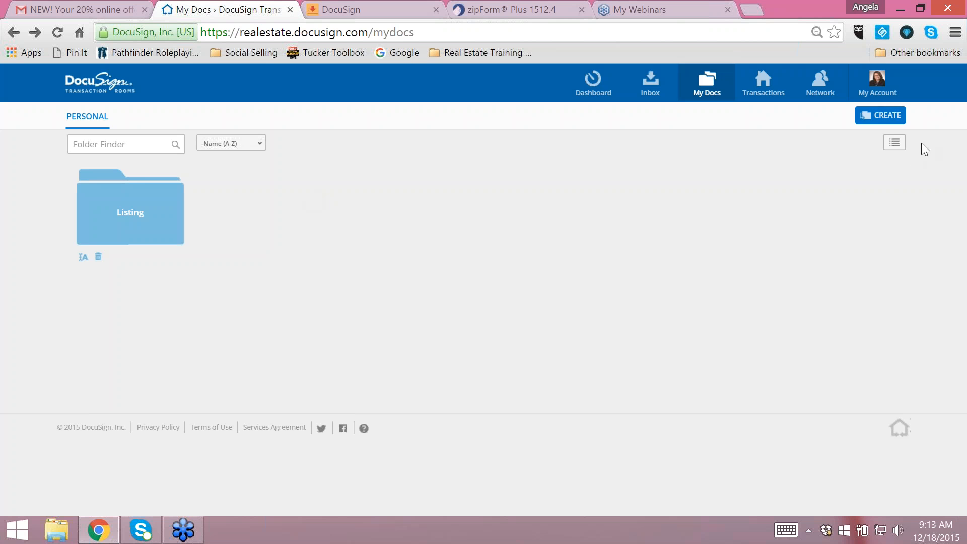
pyautogui.click(881, 117)
pyautogui.click(580, 187)
pyautogui.click(130, 212)
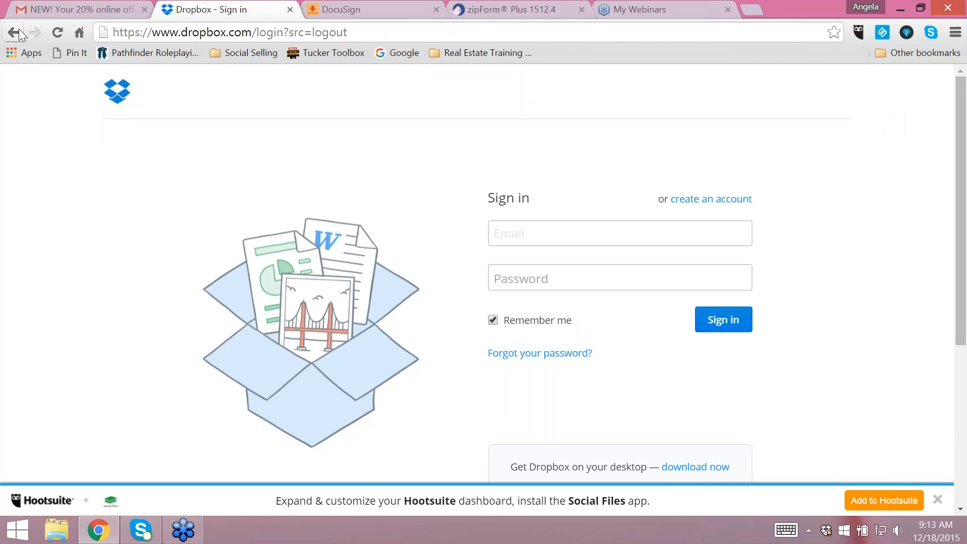
pyautogui.click(19, 30)
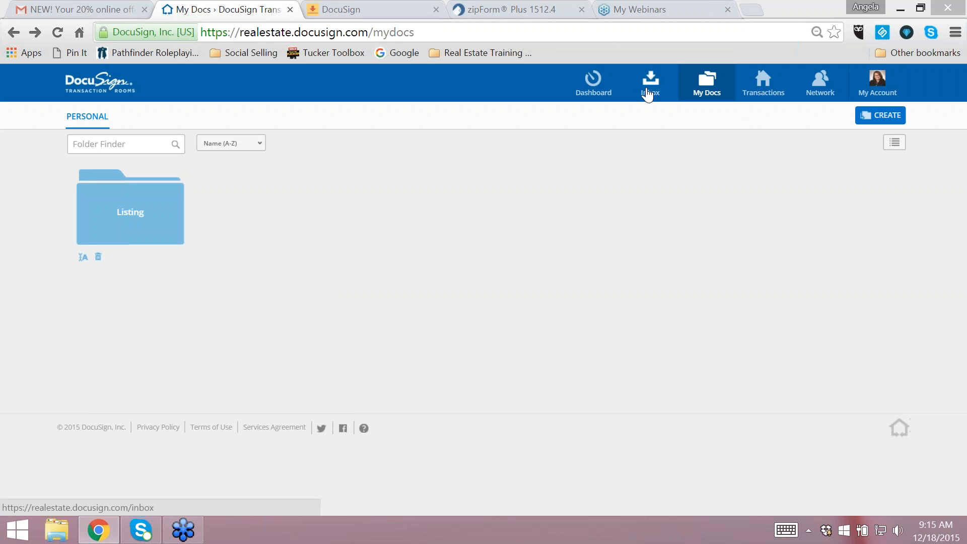
# - Copy the email address of the Transaction Rooms inbox and switch to Gmail
pyautogui.click(648, 94)
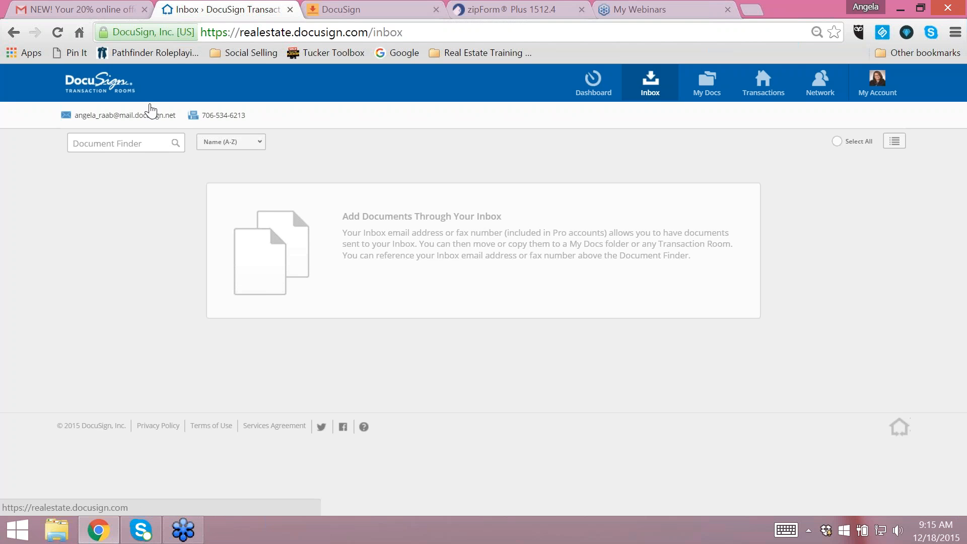
pyautogui.moveTo(179, 119); pyautogui.dragTo(74, 123)
pyautogui.hotkey('ctrl', 'c')
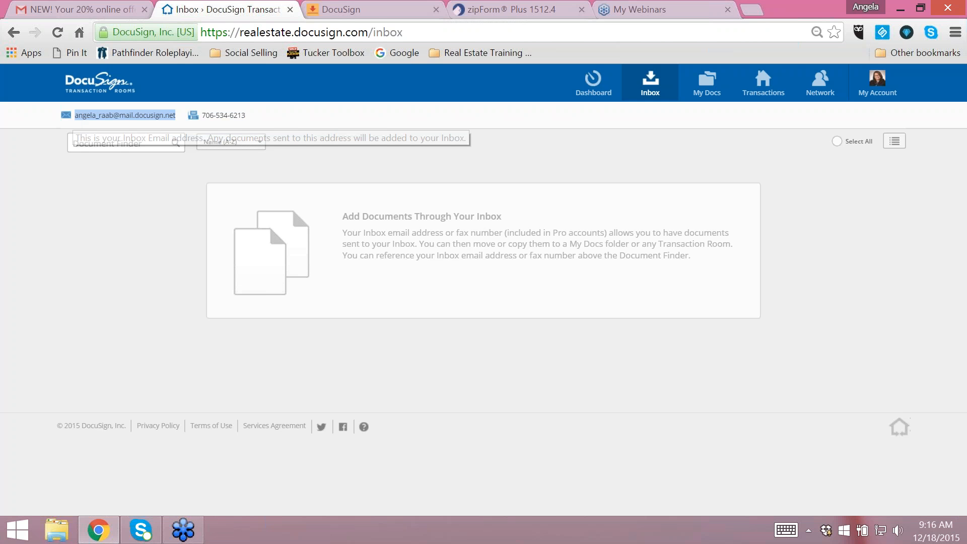
pyautogui.click(80, 9)
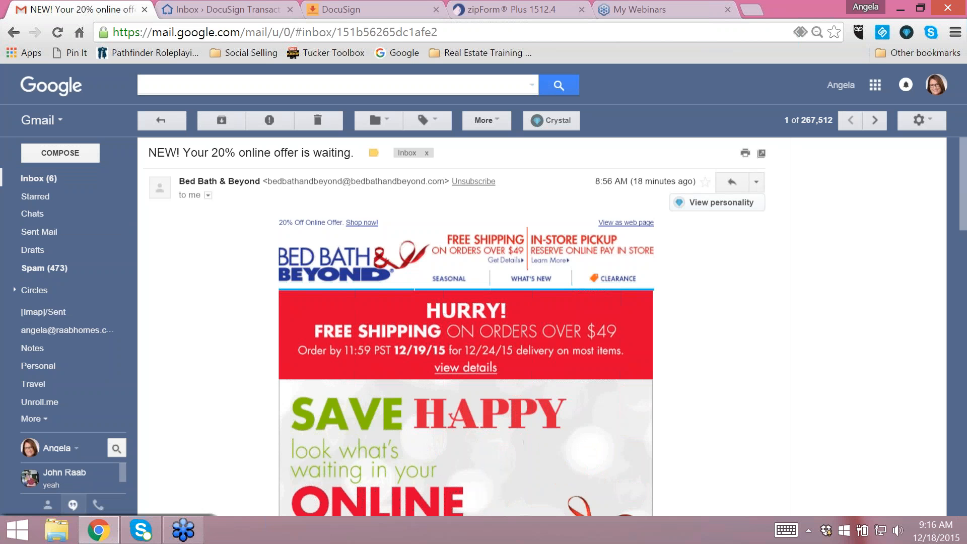
# - Search the mail for pdf and open the Business Planning PDFs message to check its attachments
pyautogui.click(172, 87)
pyautogui.write('pdf')
pyautogui.press('Return')
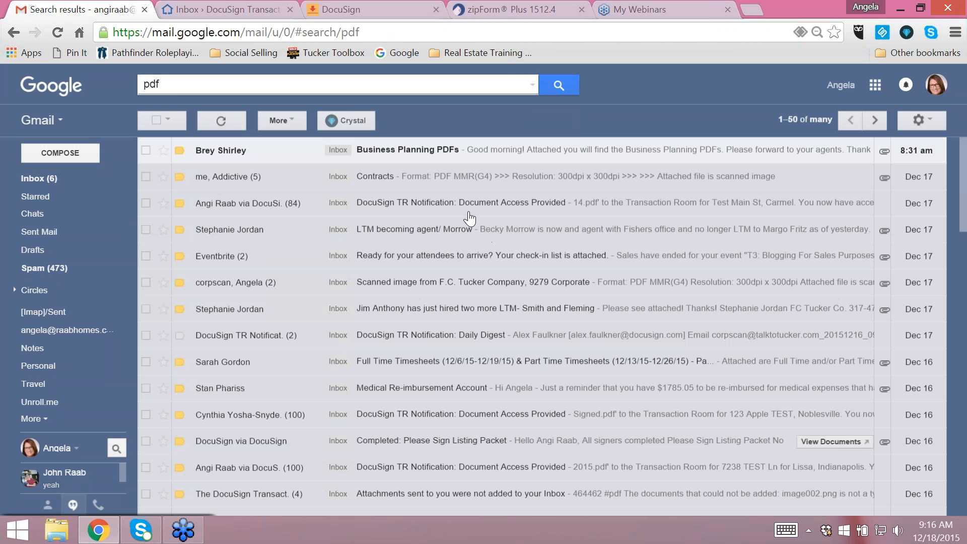
pyautogui.click(528, 157)
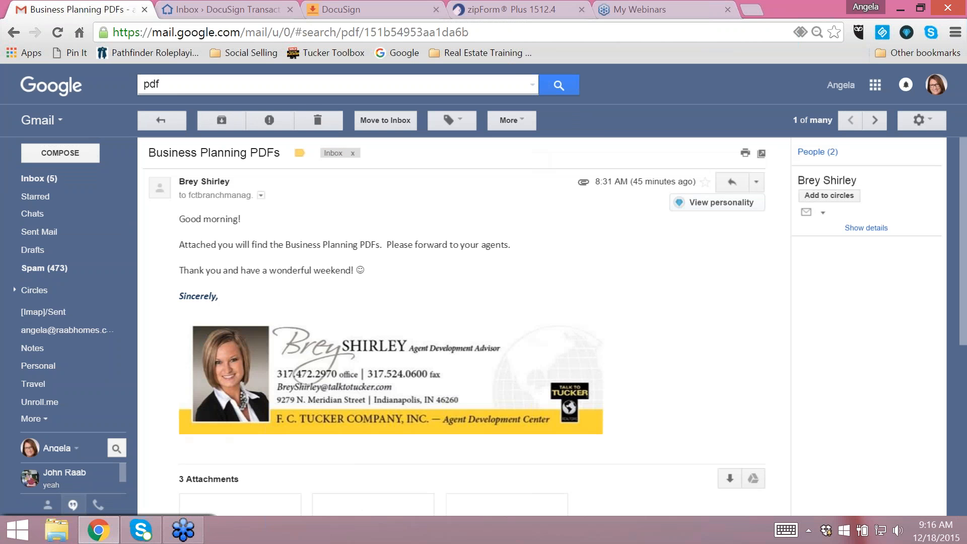
pyautogui.scroll(-3, 697, 328)
pyautogui.scroll(3, 697, 327)
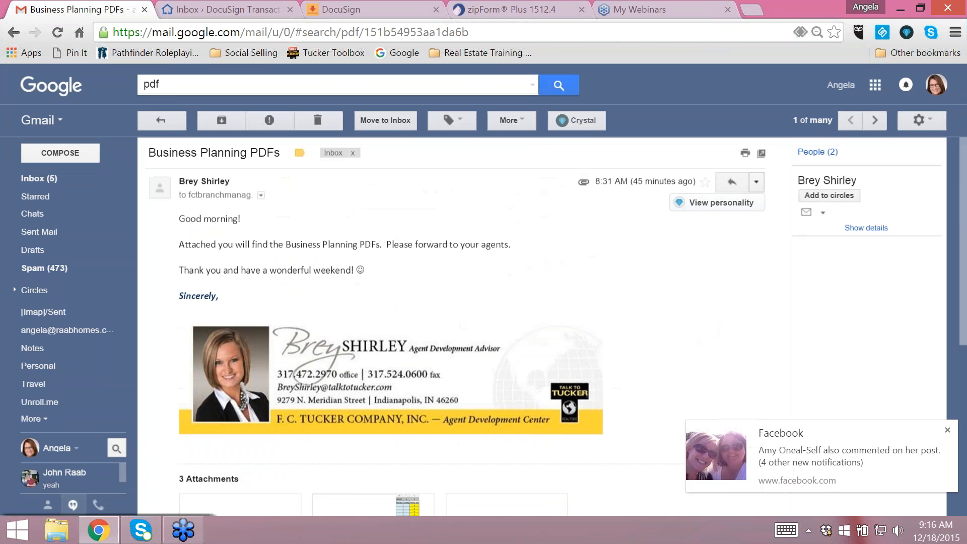
# - Start forwarding the Business Planning PDFs message to the copied inbox email address and check the attached files
pyautogui.click(756, 182)
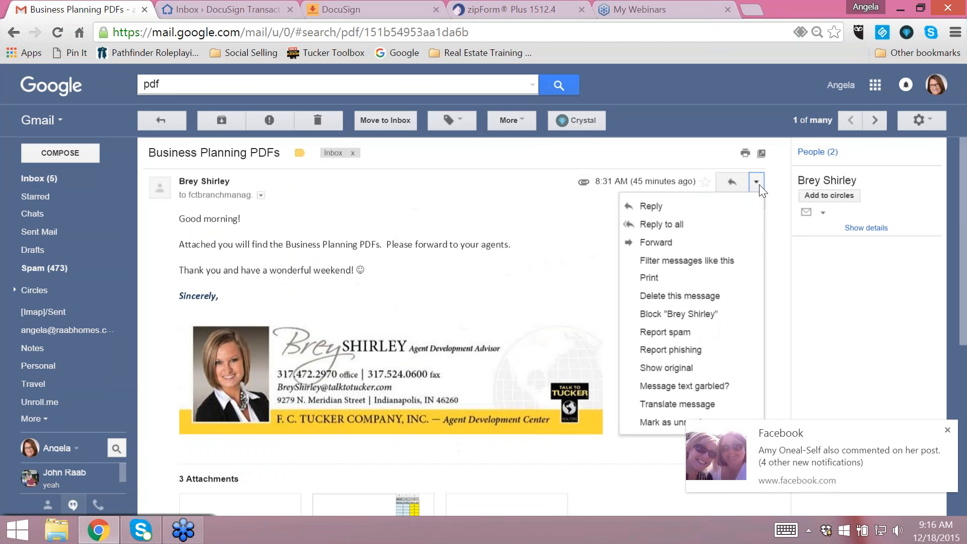
pyautogui.click(655, 243)
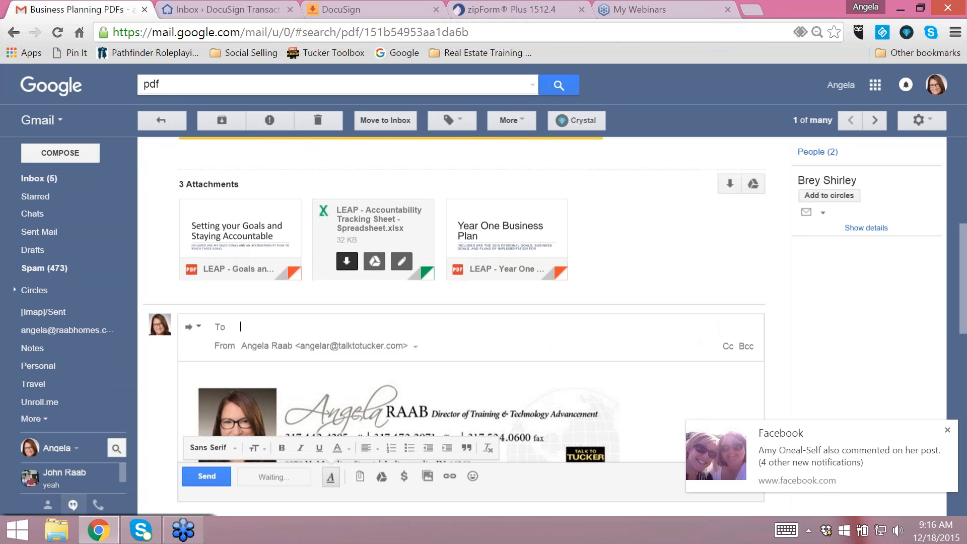
pyautogui.hotkey('ctrl', 'v')
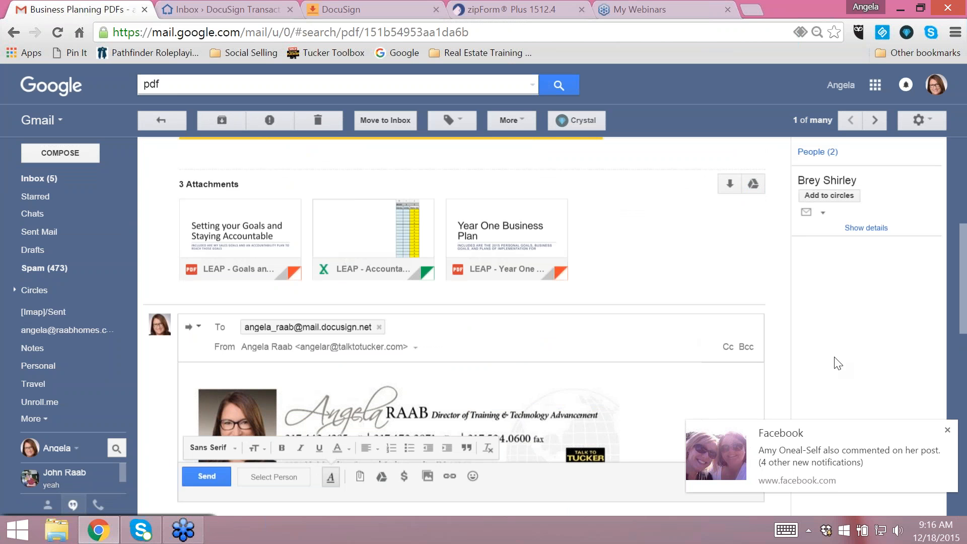
pyautogui.moveTo(965, 272); pyautogui.dragTo(965, 455)
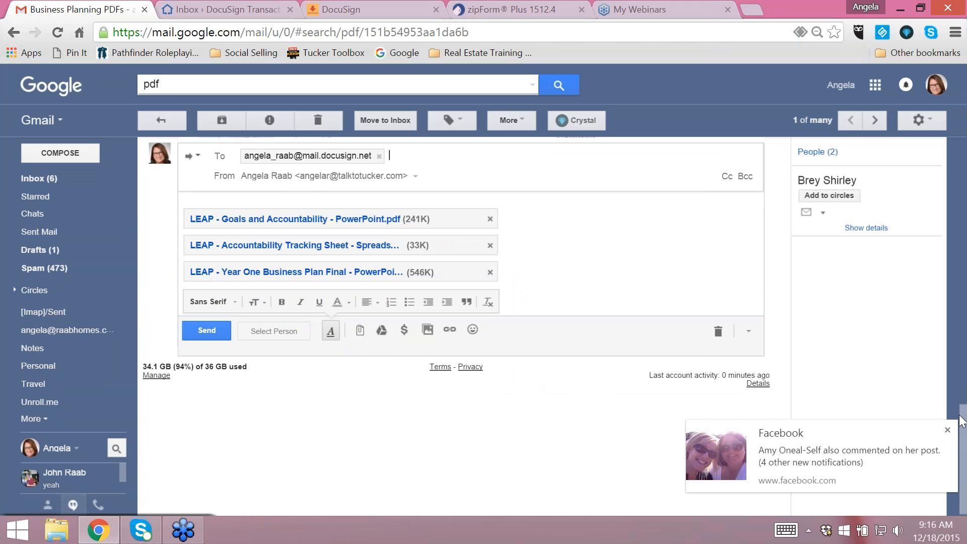
pyautogui.moveTo(964, 427)
pyautogui.mouseDown()
pyautogui.moveTo(956, 243)
pyautogui.moveTo(964, 310)
pyautogui.moveTo(964, 283)
pyautogui.mouseUp()
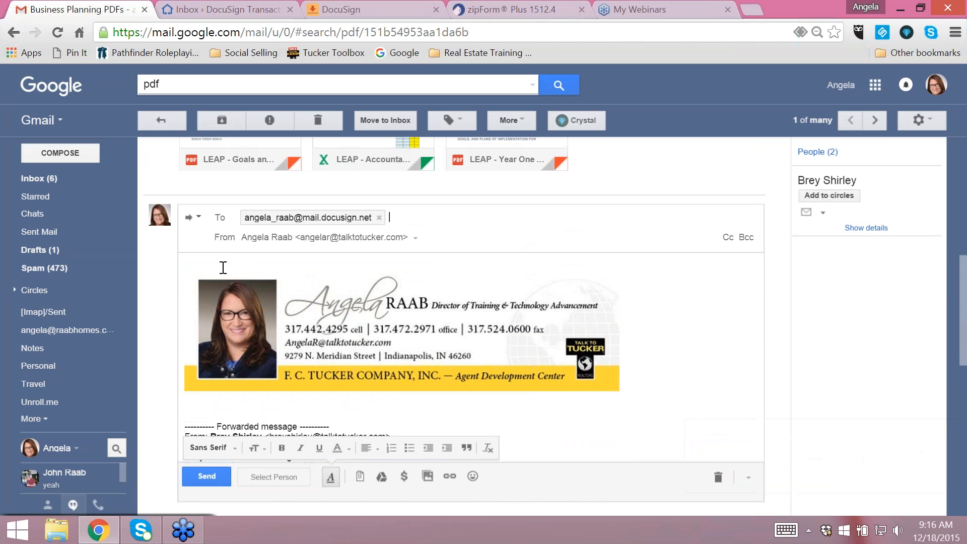
# - Write "Here are the docs you need." above the signature in the forwarded message
pyautogui.write('HEre are t')
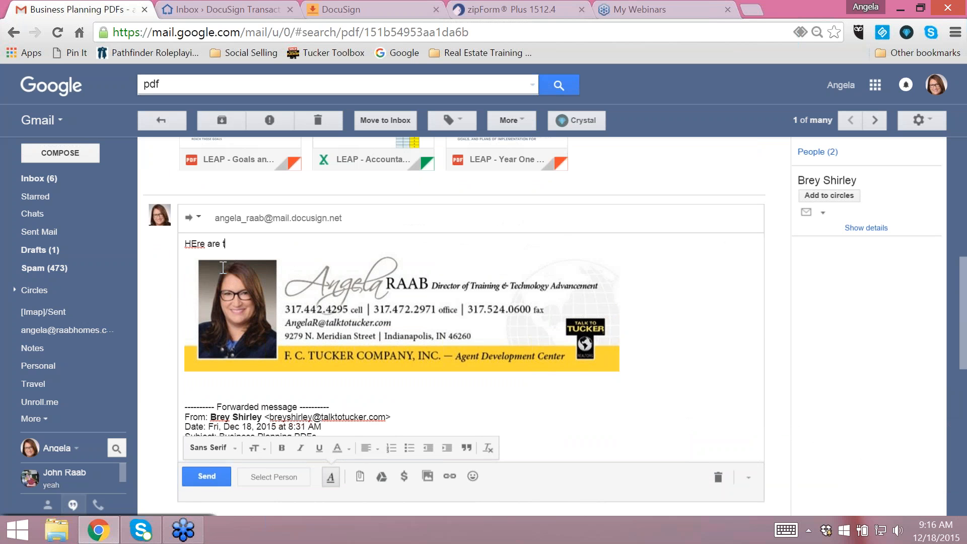
pyautogui.press('BackSpace')
pyautogui.press('BackSpace')
pyautogui.press('BackSpace')
pyautogui.press('BackSpace')
pyautogui.press('BackSpace')
pyautogui.press('BackSpace')
pyautogui.press('BackSpace')
pyautogui.write('ere ')
pyautogui.write('is')
pyautogui.press('BackSpace')
pyautogui.press('BackSpace')
pyautogui.write('are the docs you need.')
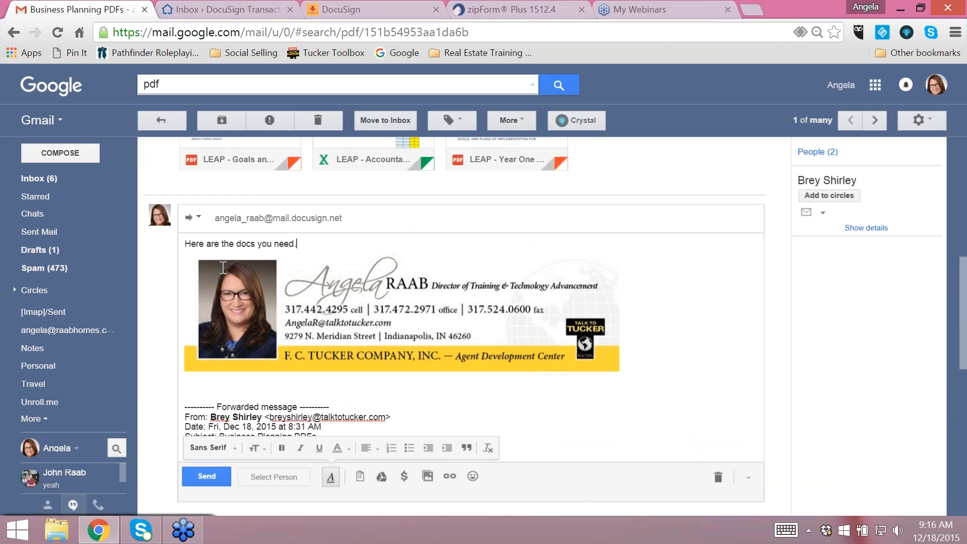
# - Replace the forwarded message's subject with #pdf and send it
pyautogui.click(372, 217)
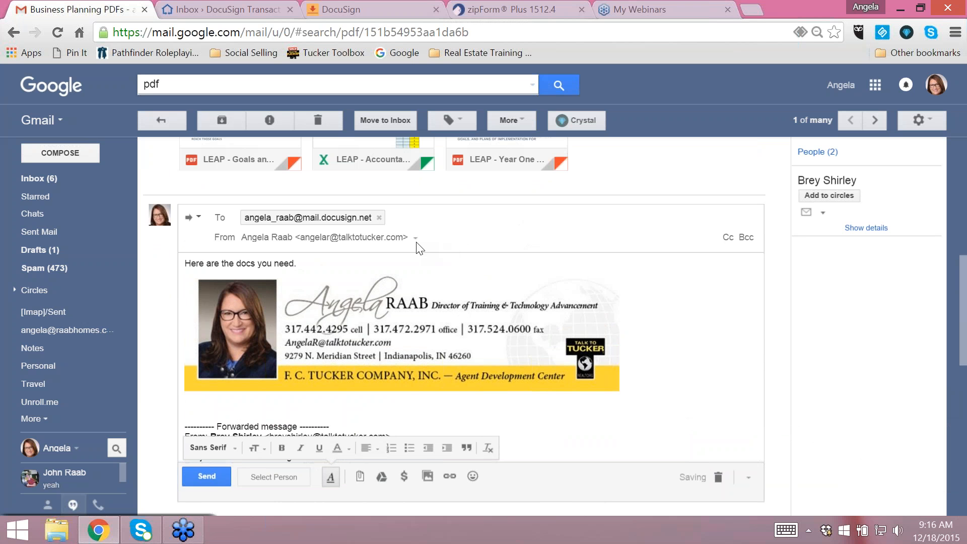
pyautogui.click(199, 220)
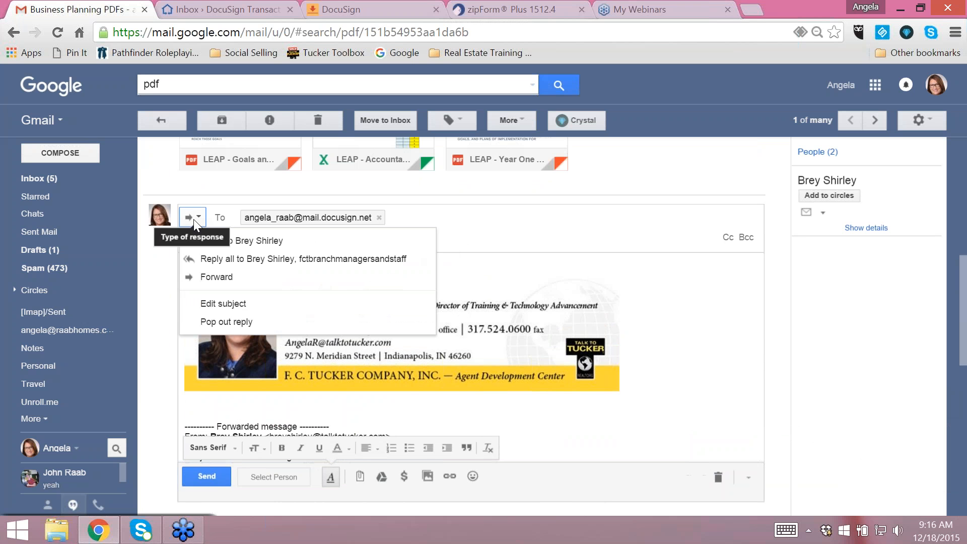
pyautogui.click(223, 318)
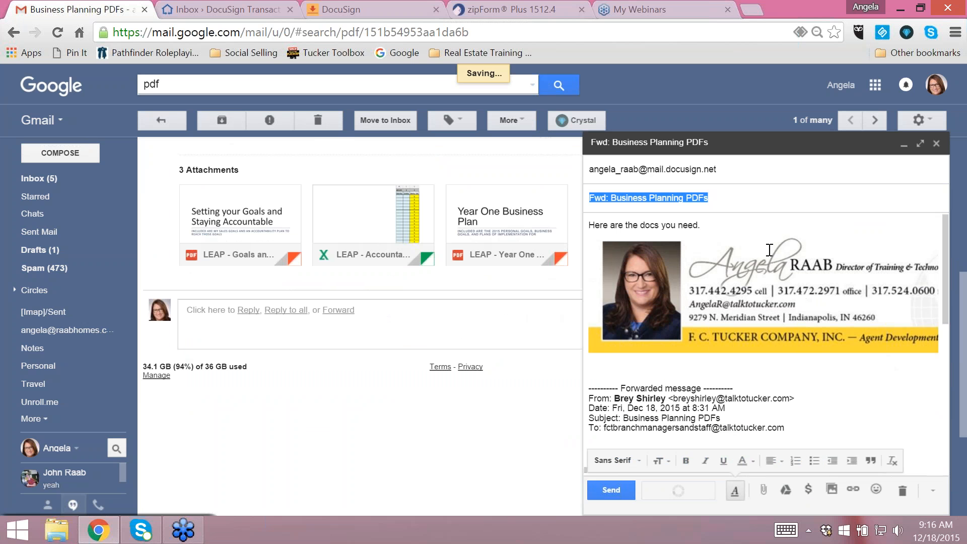
pyautogui.press('BackSpace')
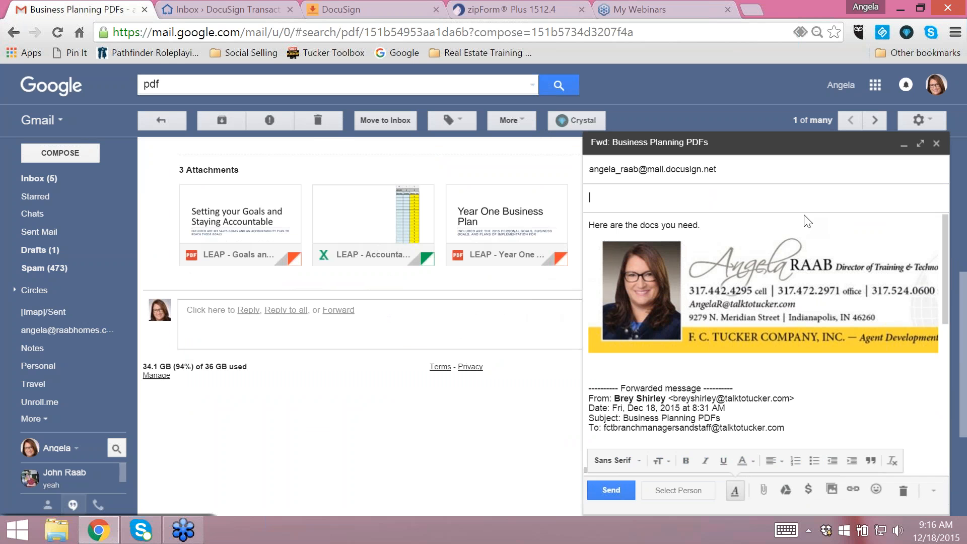
pyautogui.write('#pdf')
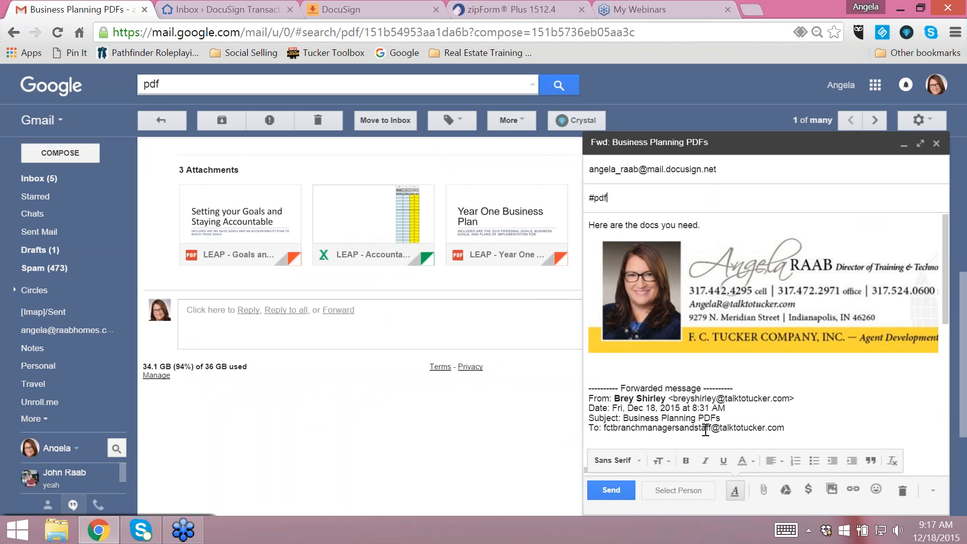
pyautogui.click(612, 491)
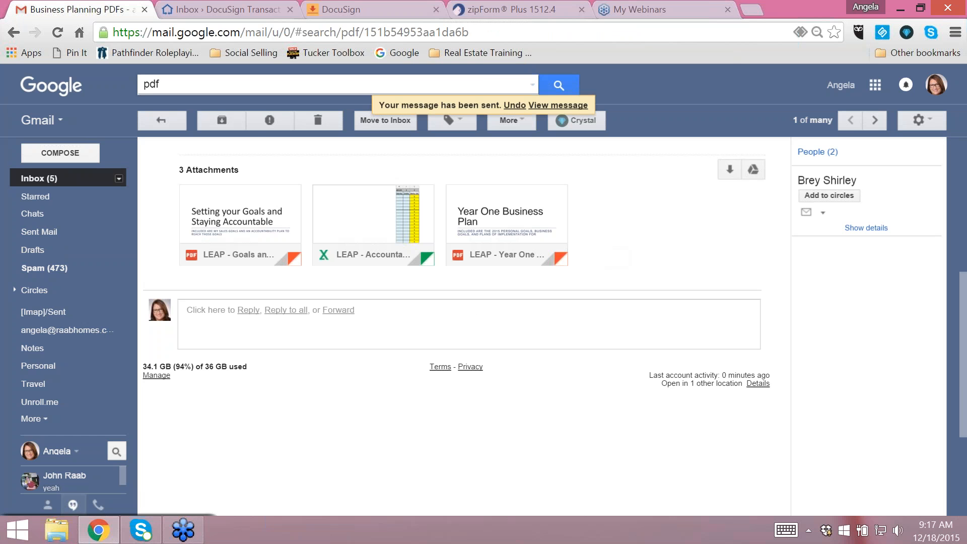
# - Return to the Gmail inbox, then switch to the Transaction Rooms inbox and refresh it to check for the forwarded documents
pyautogui.click(36, 179)
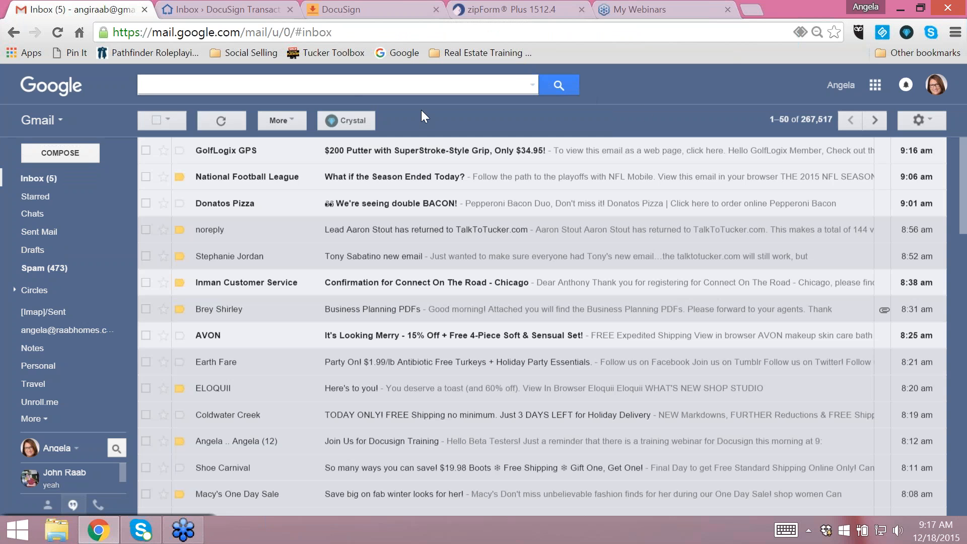
pyautogui.click(186, 5)
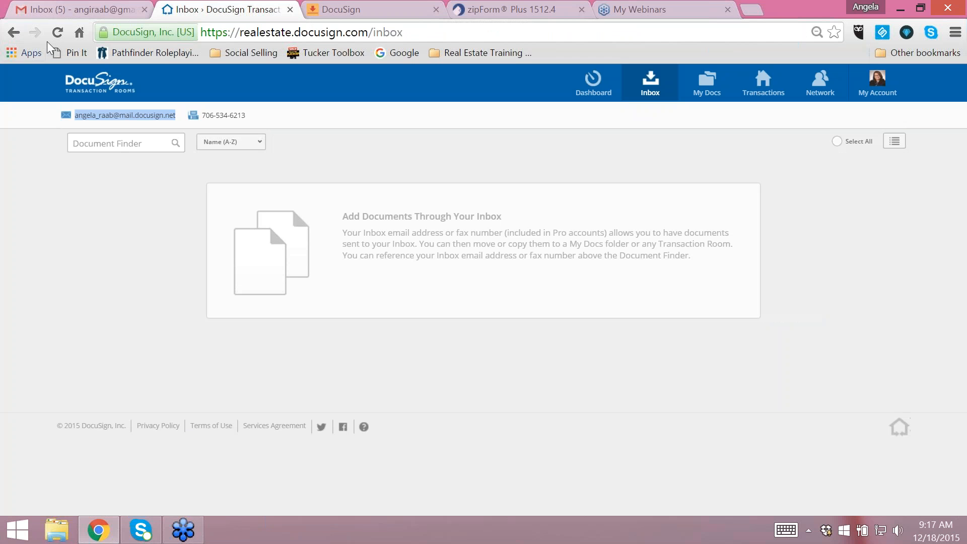
pyautogui.click(57, 32)
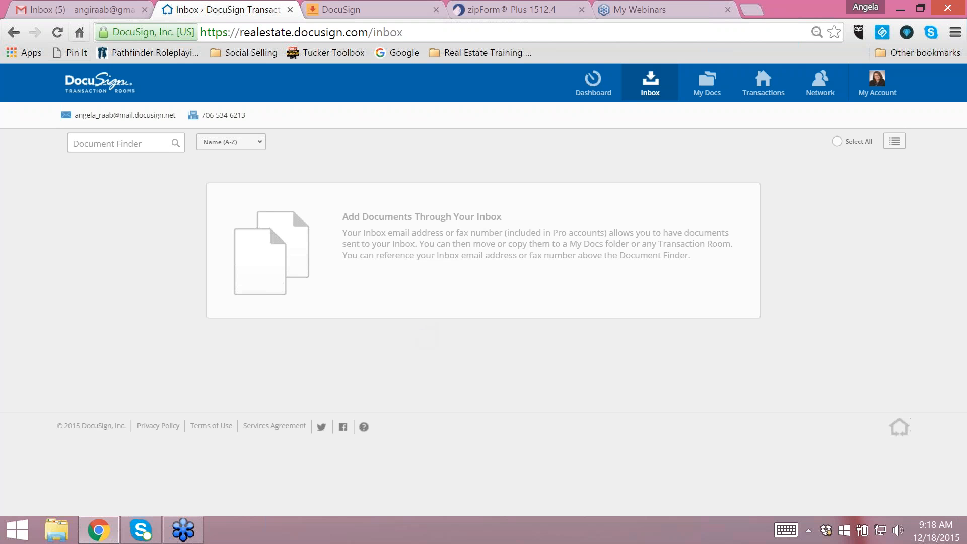
pyautogui.click(57, 32)
# - Copy the Transaction Rooms inbox email address again and search Gmail for pdf
pyautogui.moveTo(177, 118); pyautogui.dragTo(74, 120)
pyautogui.hotkey('ctrl', 'c')
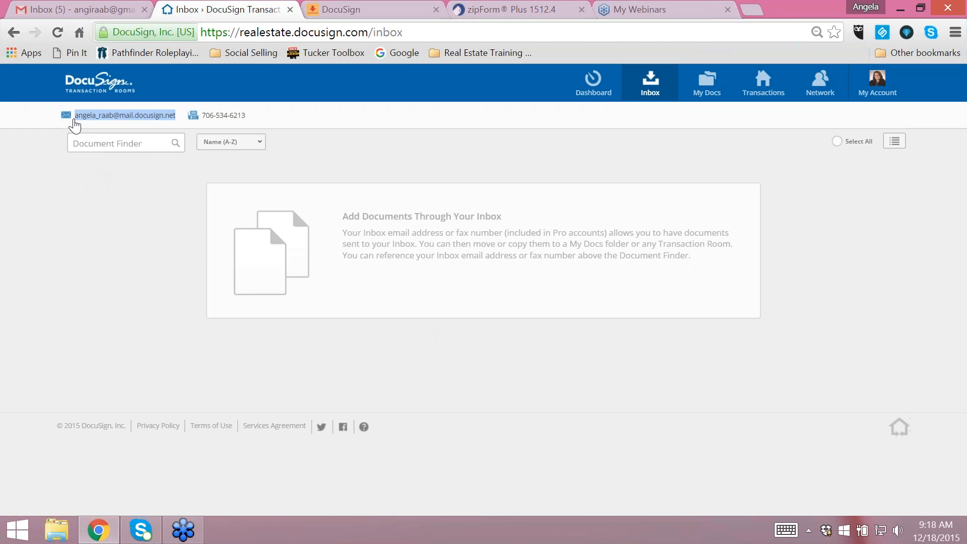
pyautogui.click(77, 11)
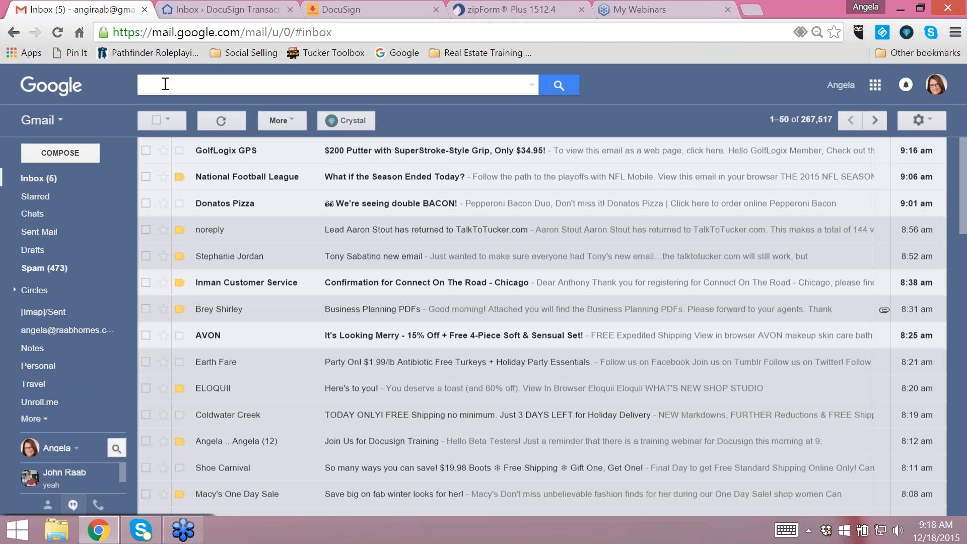
pyautogui.write('pdf')
pyautogui.press('Return')
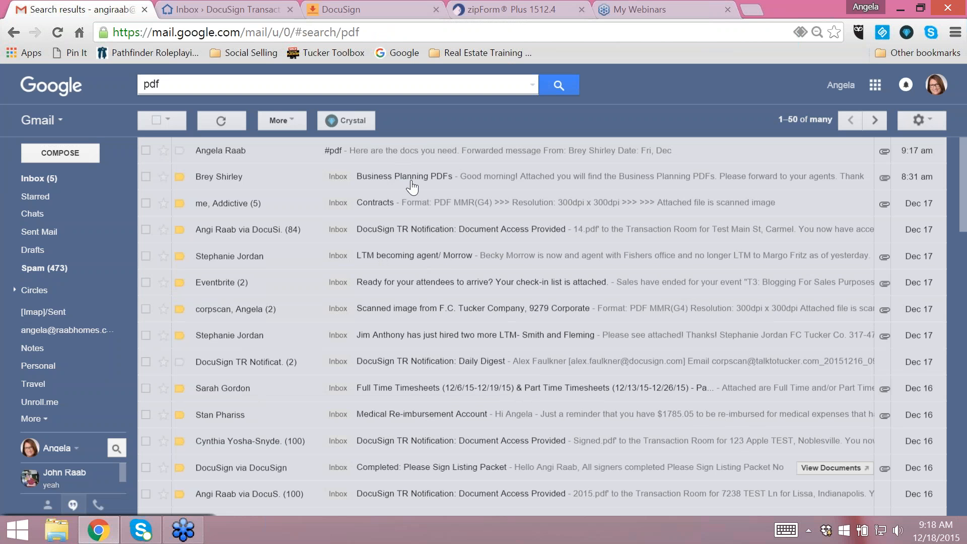
# - Open the Eventbrite attendee check-in list email and address a forward of it to the Transaction Rooms inbox email address
pyautogui.click(404, 283)
pyautogui.scroll(-13, 676, 396)
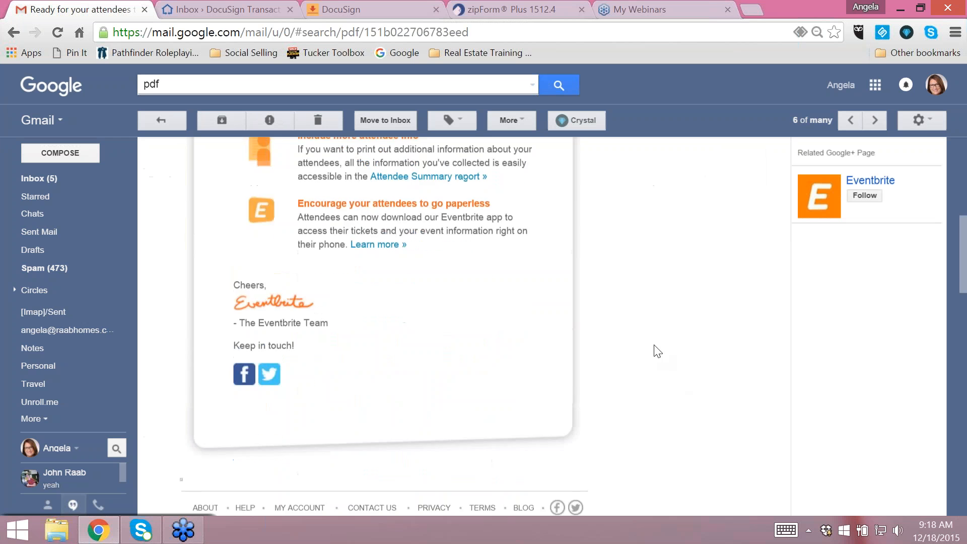
pyautogui.scroll(4, 584, 371)
pyautogui.scroll(8, 686, 324)
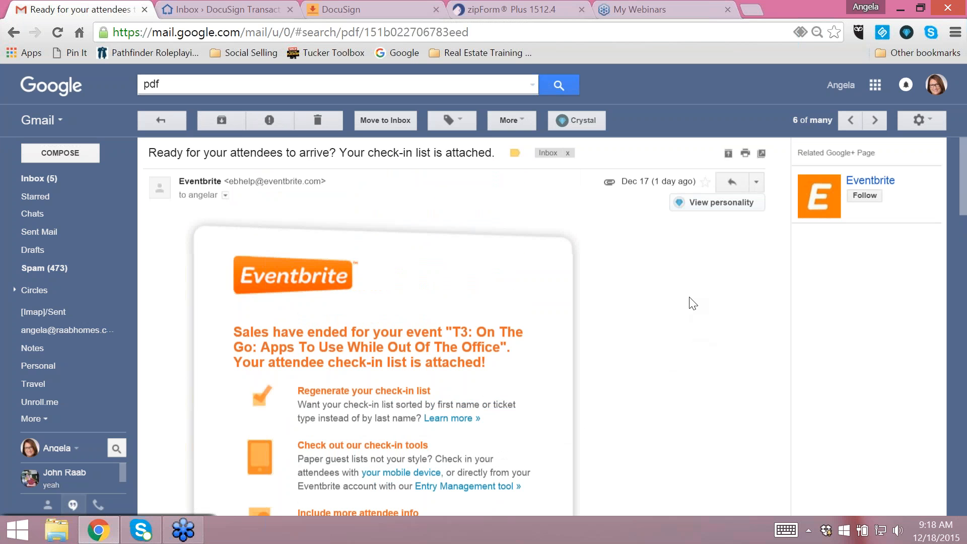
pyautogui.click(757, 181)
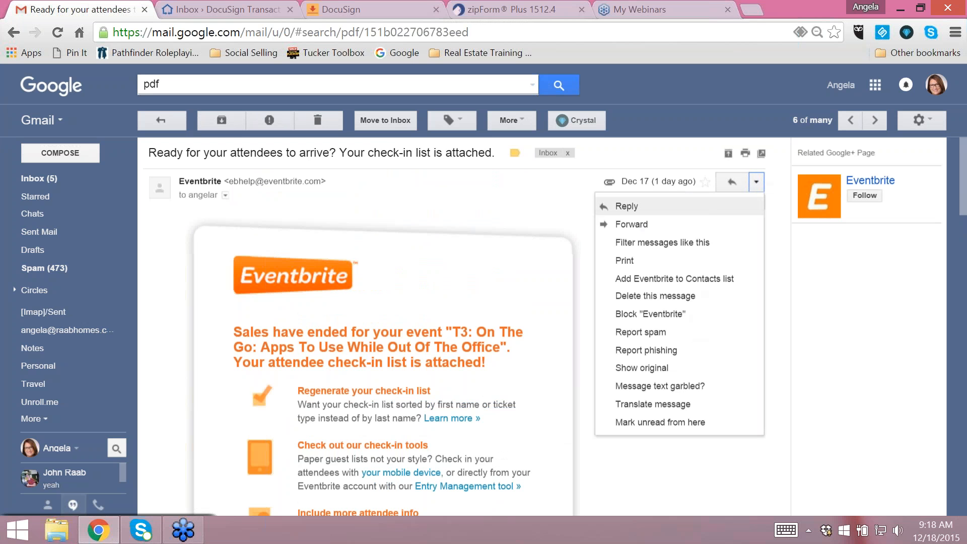
pyautogui.click(626, 230)
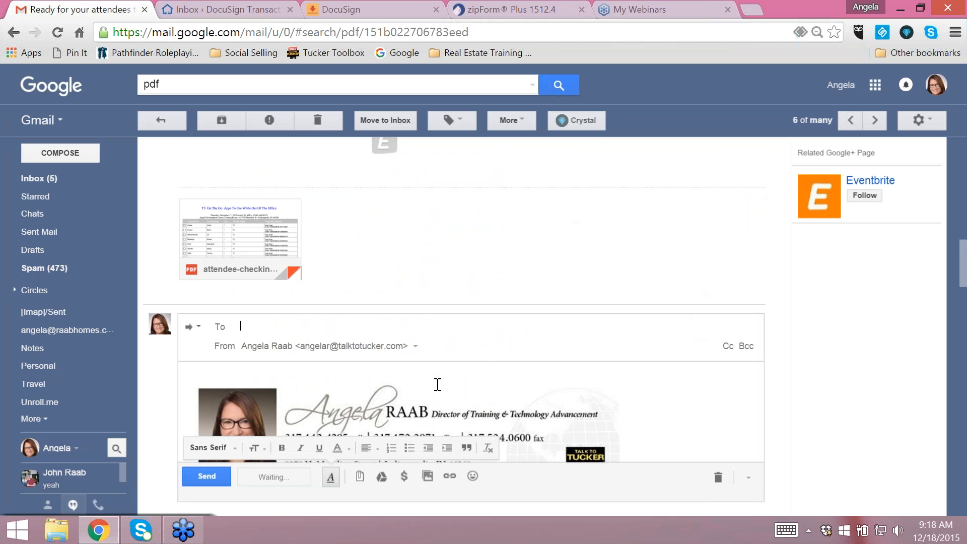
pyautogui.hotkey('ctrl', 'v')
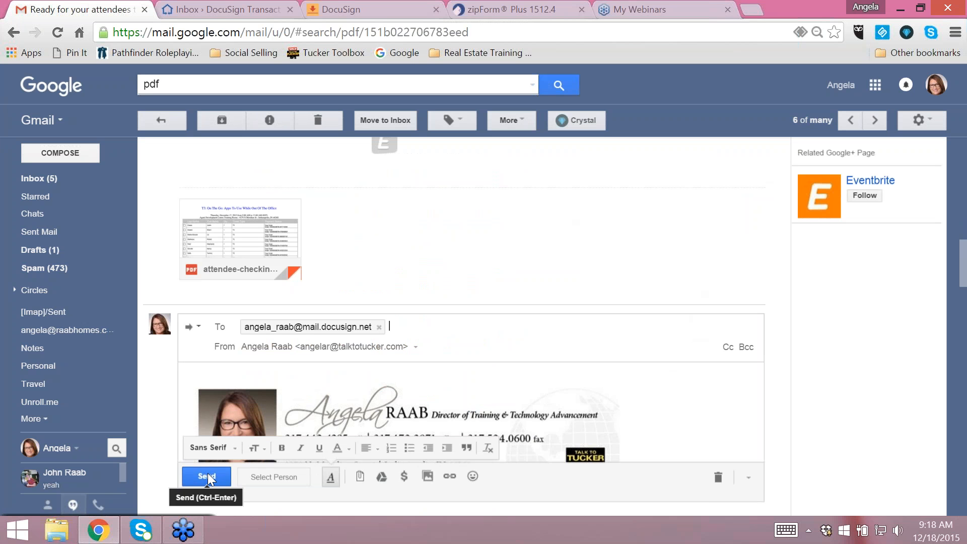
# - Replace the forwarded Eventbrite message's subject with #pdf and send it
pyautogui.click(200, 331)
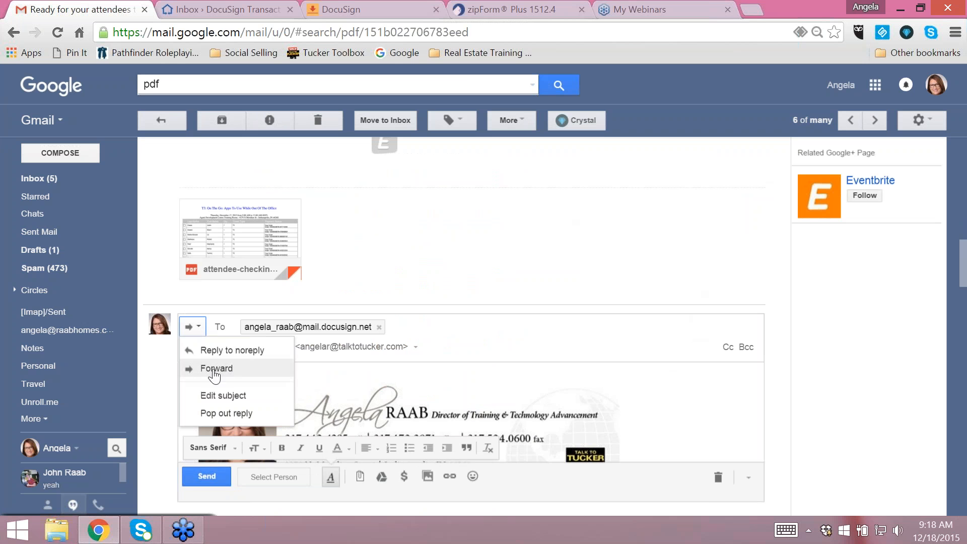
pyautogui.click(220, 397)
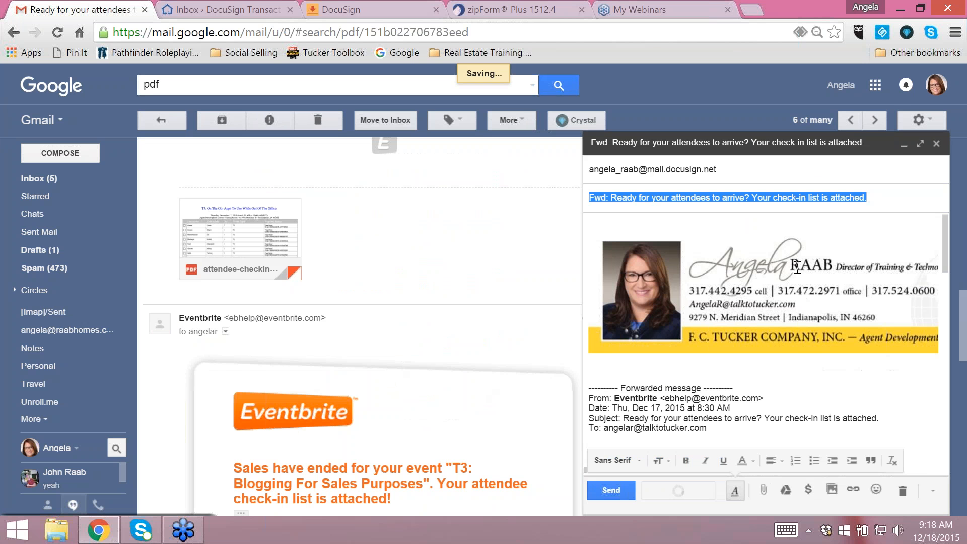
pyautogui.press('BackSpace')
pyautogui.write('#pdf')
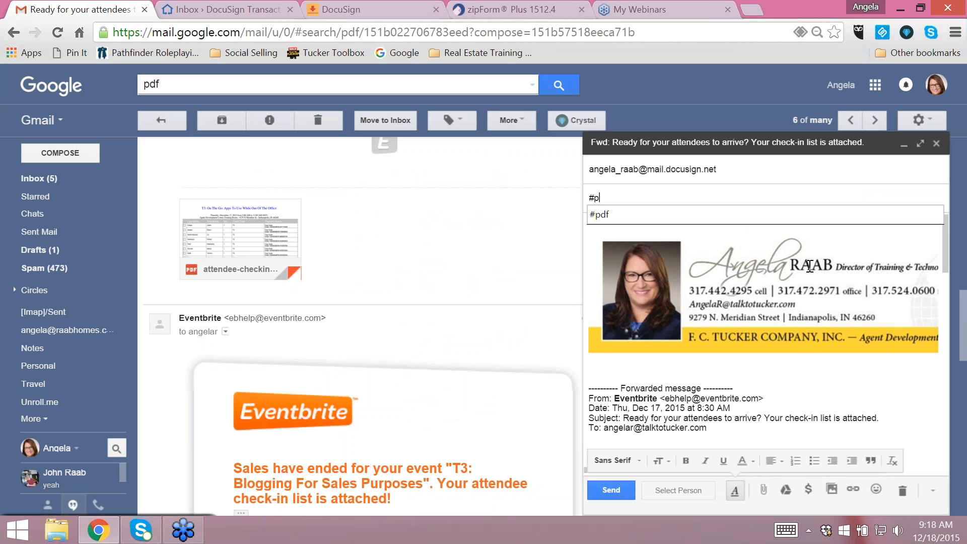
pyautogui.click(611, 490)
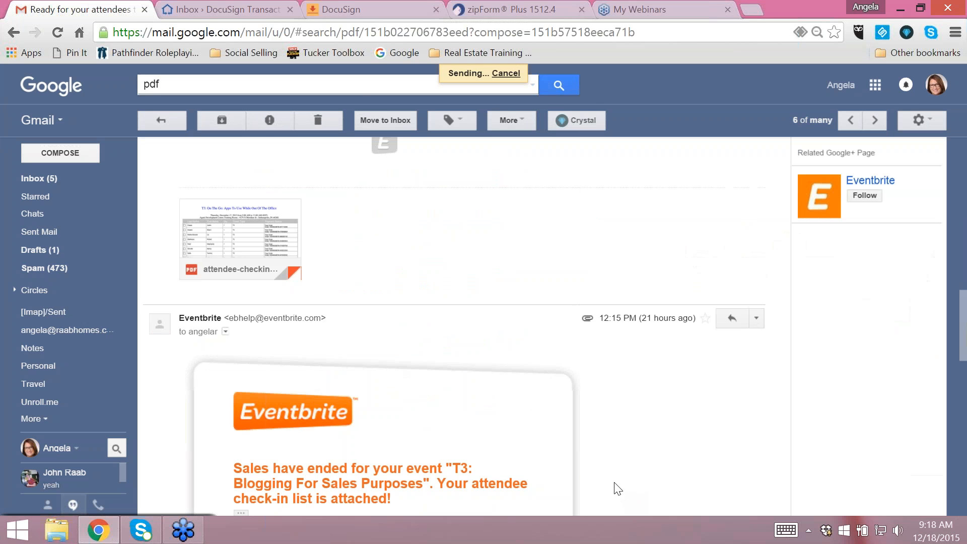
# - Switch to the Transaction Rooms inbox, open the dashboard and review its recent transactions, envelope activity, document activity and quick stats
pyautogui.click(224, 3)
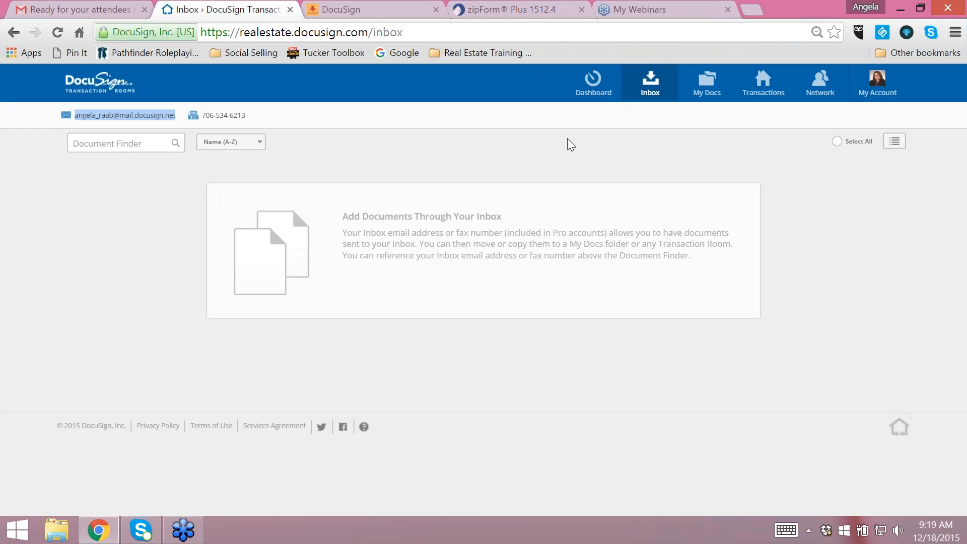
pyautogui.click(594, 89)
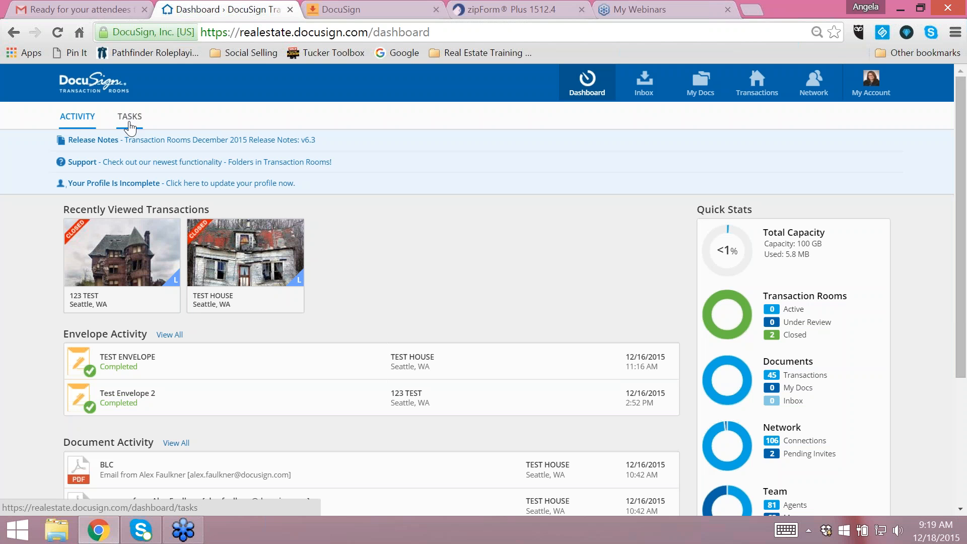
pyautogui.scroll(-3, 432, 222)
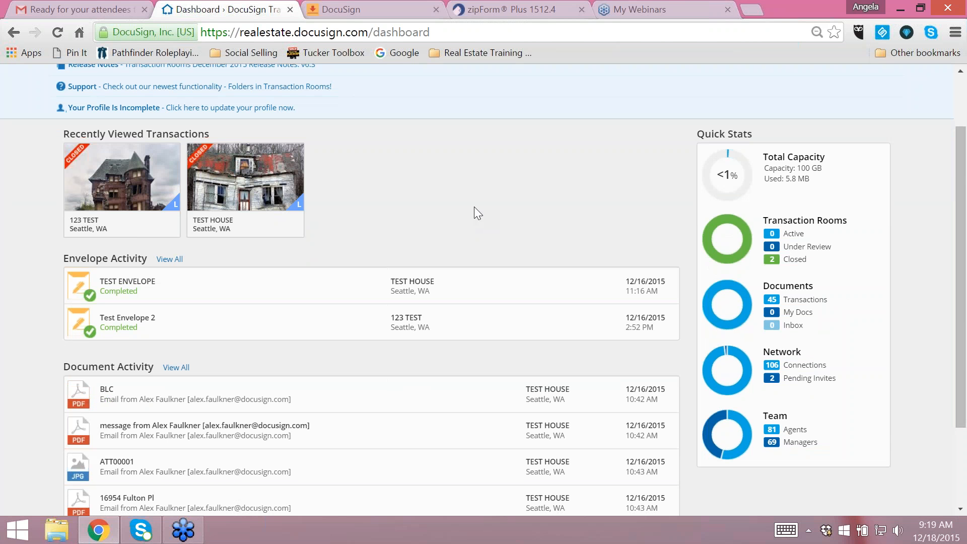
pyautogui.scroll(2, 509, 201)
pyautogui.scroll(-2, 412, 176)
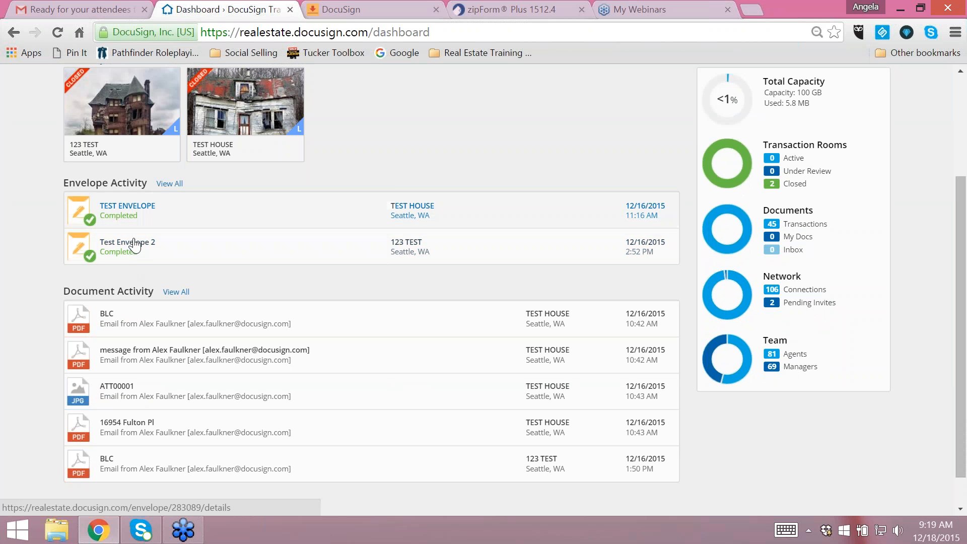
pyautogui.scroll(-1, 108, 290)
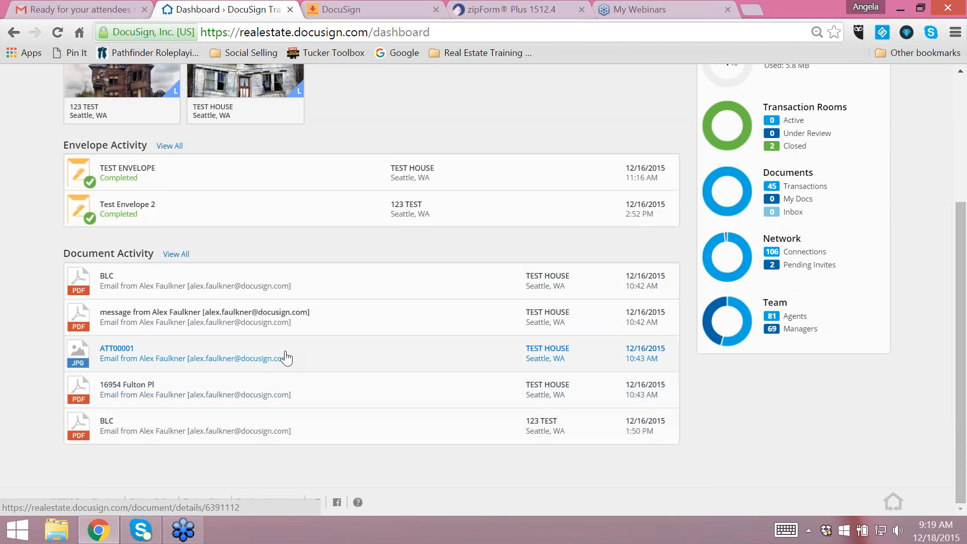
pyautogui.scroll(5, 499, 291)
# - View the dashboard's tasks, filter them by Task Lists, and reset the type filter to All Types
pyautogui.click(143, 125)
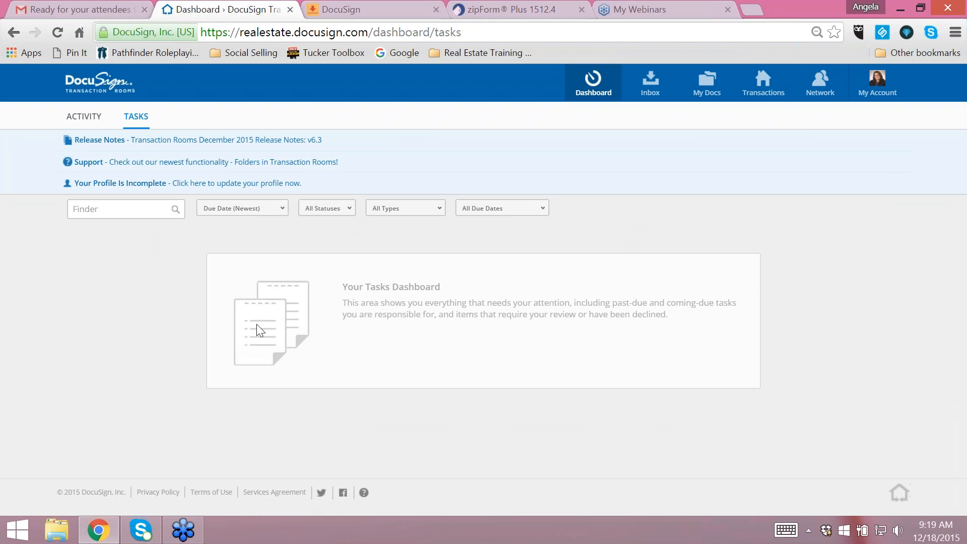
pyautogui.click(135, 119)
pyautogui.click(428, 209)
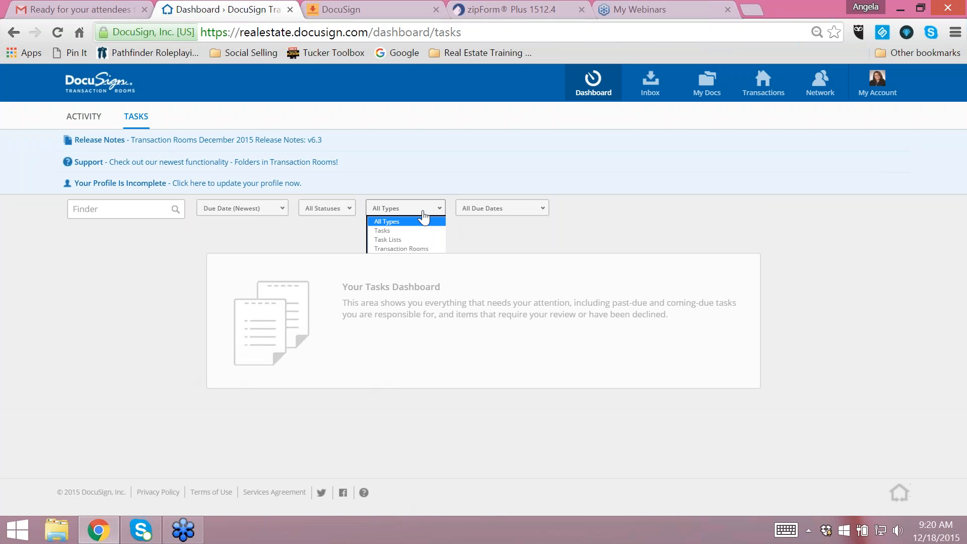
pyautogui.click(398, 240)
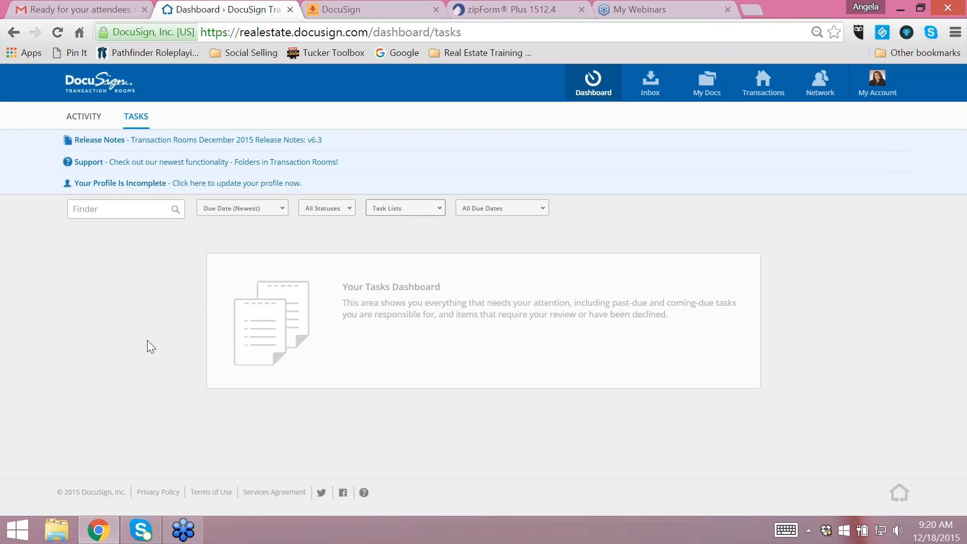
pyautogui.click(421, 207)
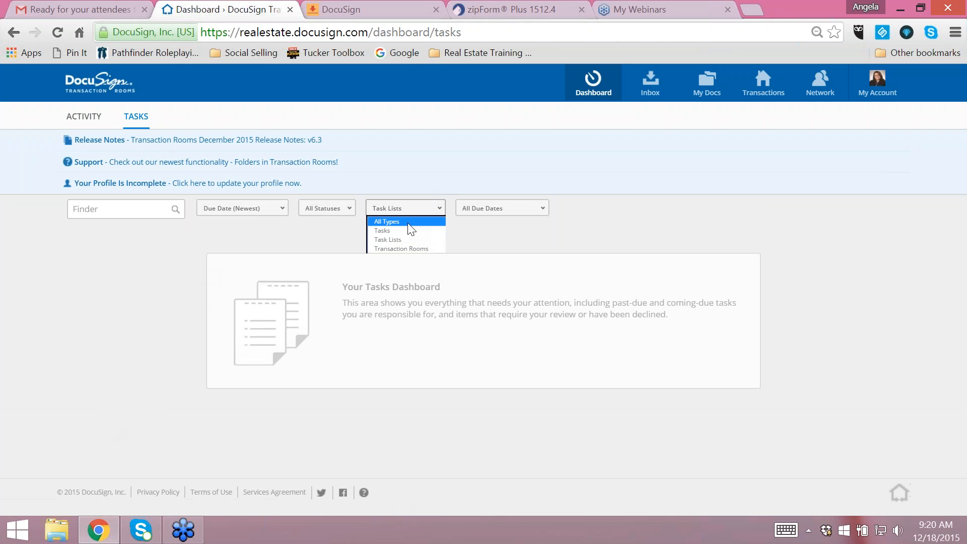
pyautogui.click(388, 222)
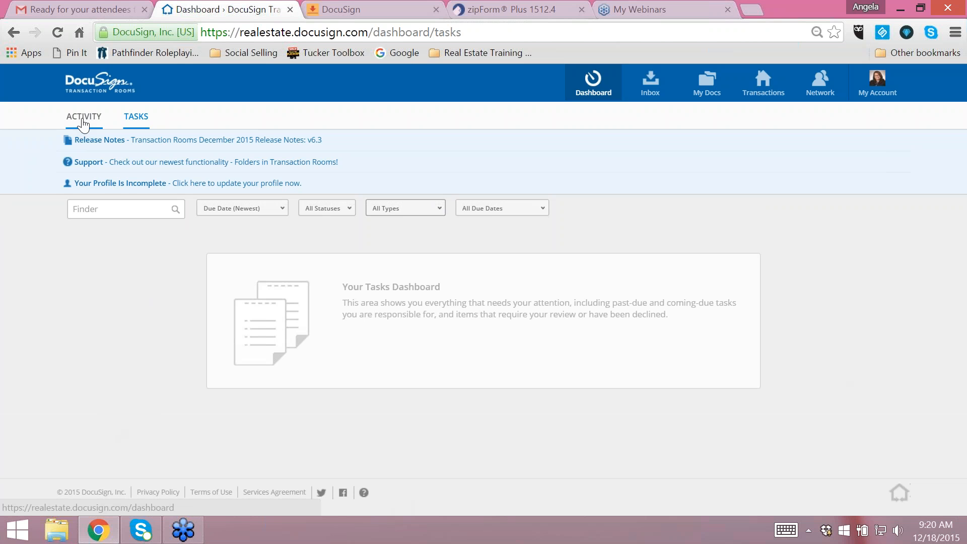
# - Return to the dashboard's activity view and look over the recent activity and quick stats again
pyautogui.click(82, 121)
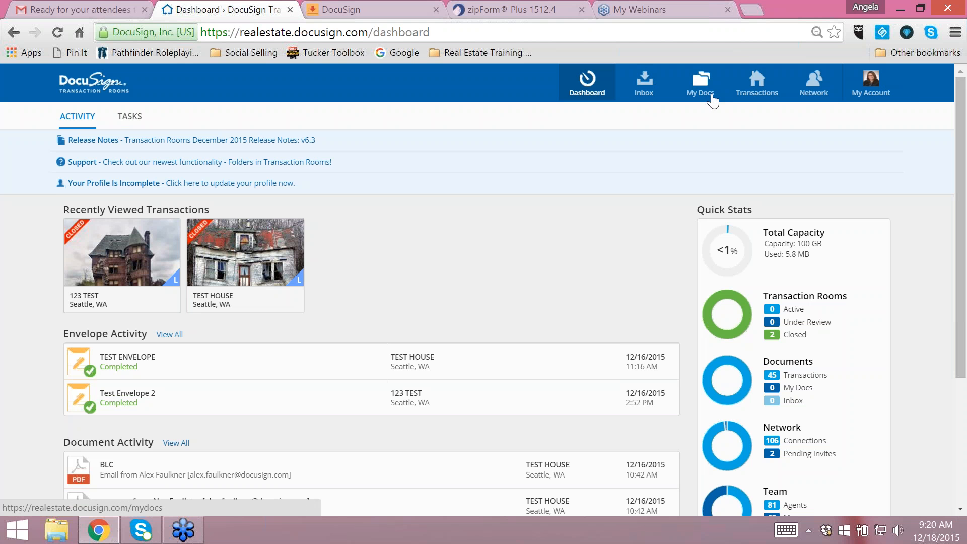
pyautogui.scroll(-1, 527, 203)
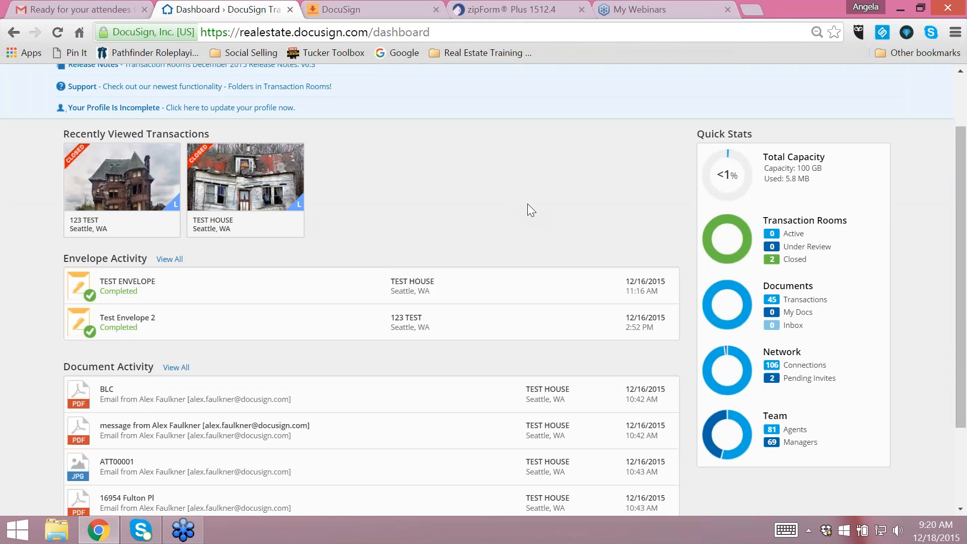
pyautogui.scroll(-2, 524, 209)
pyautogui.scroll(3, 484, 217)
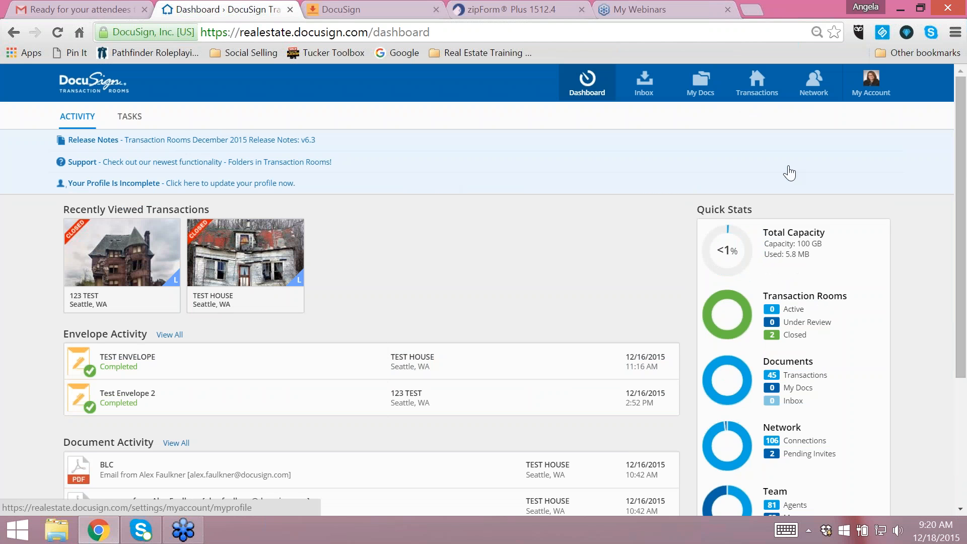
# - Open the transactions area, view the transactions under review and the closed ones, and return to the active ones
pyautogui.click(760, 91)
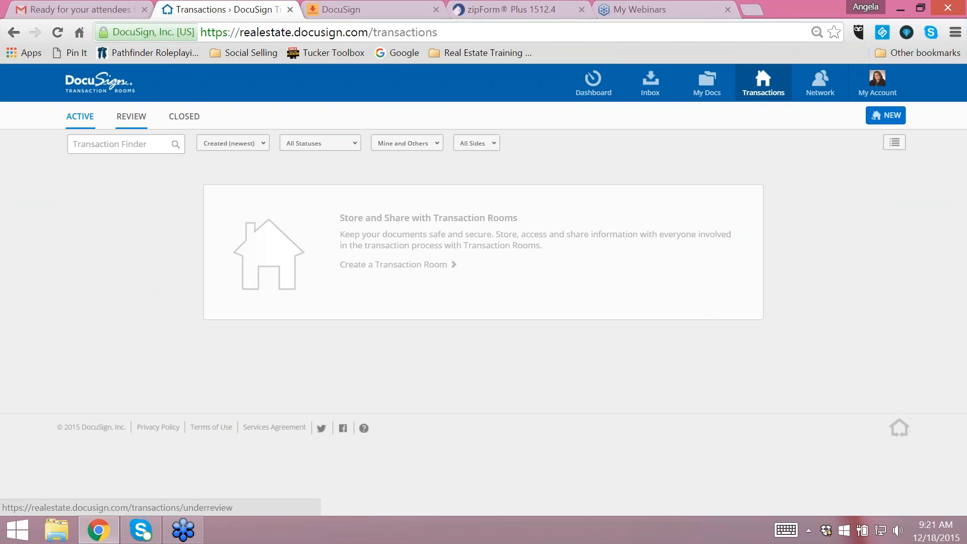
pyautogui.click(131, 116)
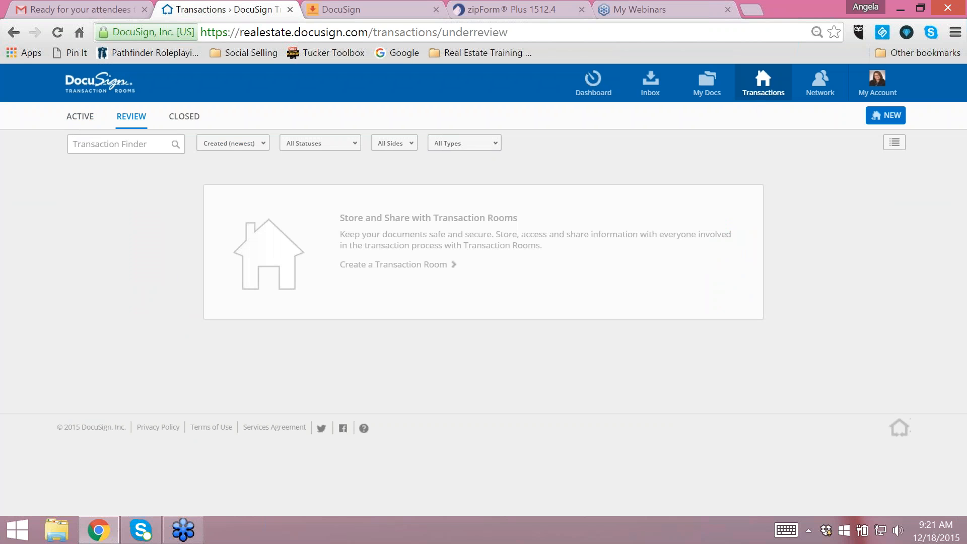
pyautogui.click(187, 119)
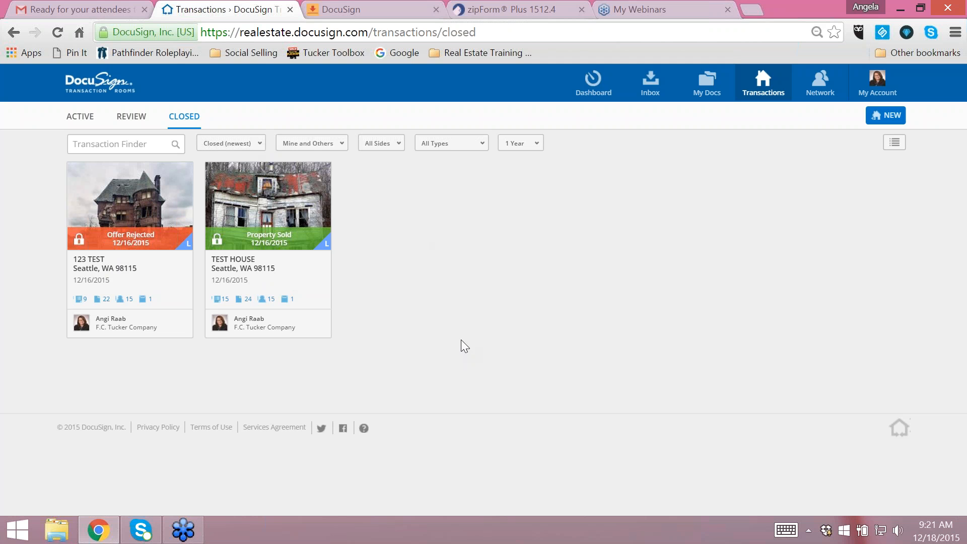
pyautogui.click(83, 118)
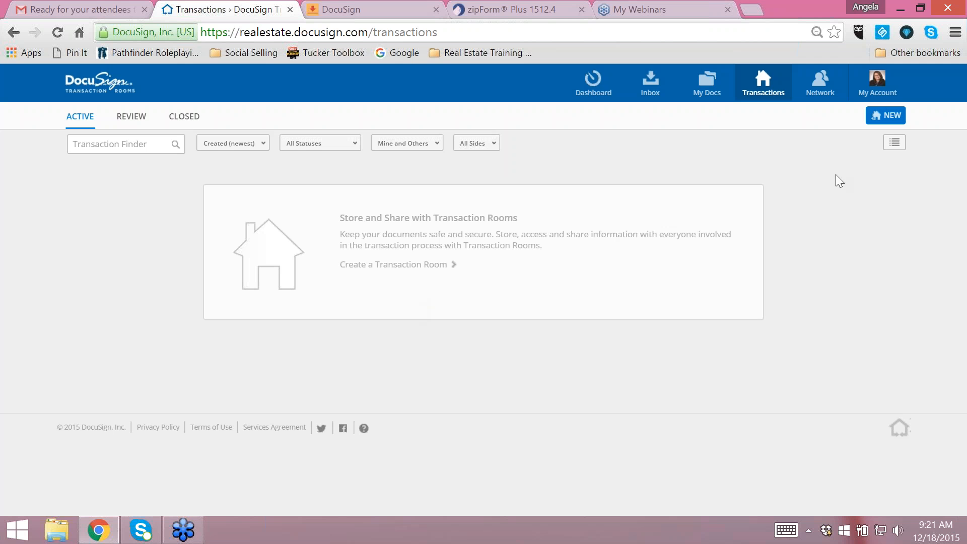
# - Start a new transaction and enter the property's street address, city, state and postal code
pyautogui.click(886, 118)
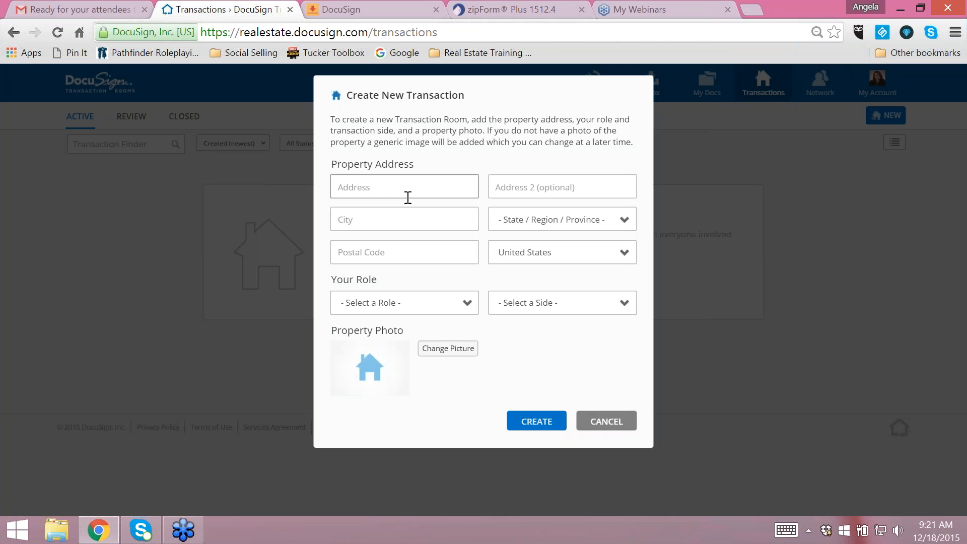
pyautogui.click(391, 189)
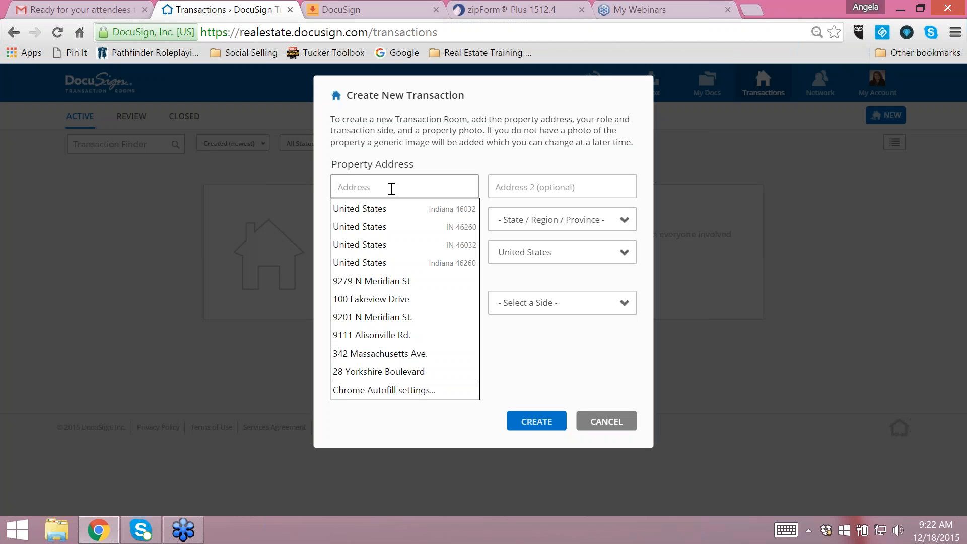
pyautogui.write('821 Test ')
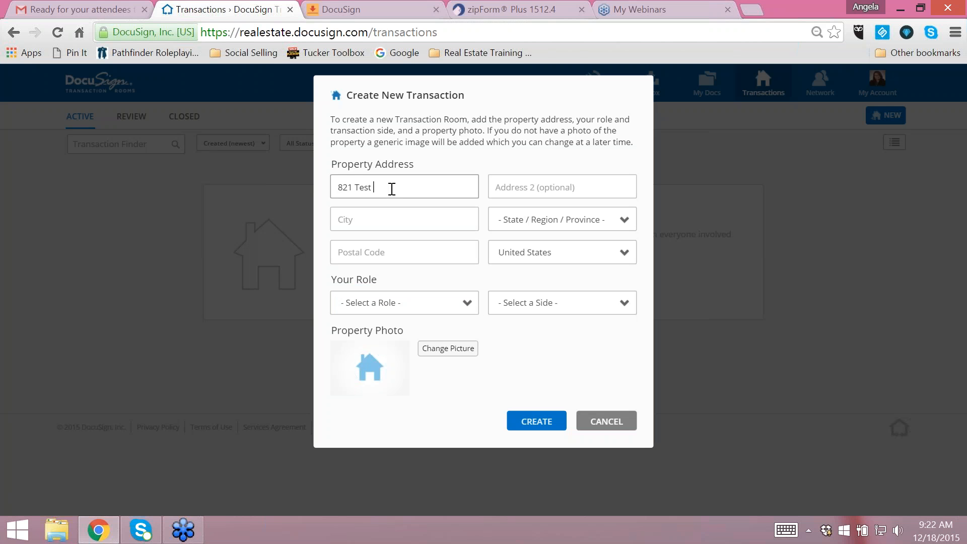
pyautogui.write('Lane')
pyautogui.press('Tab')
pyautogui.press('Tab')
pyautogui.write('Carmel')
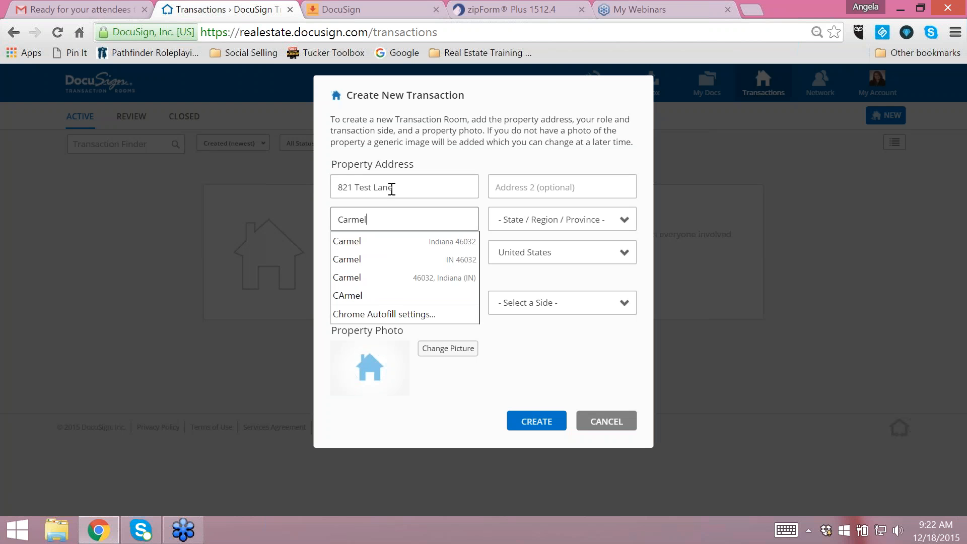
pyautogui.press('Tab')
pyautogui.write('in')
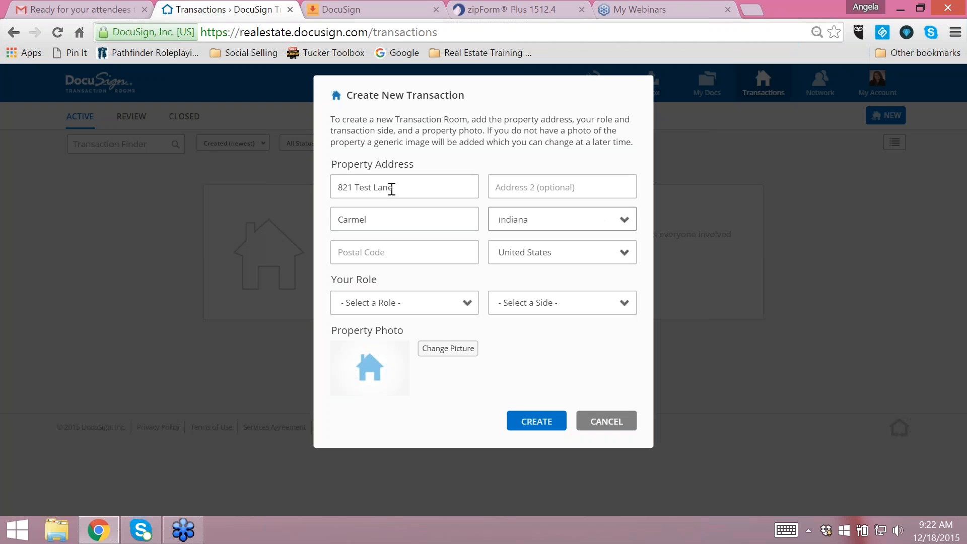
pyautogui.press('Tab')
pyautogui.write('46032')
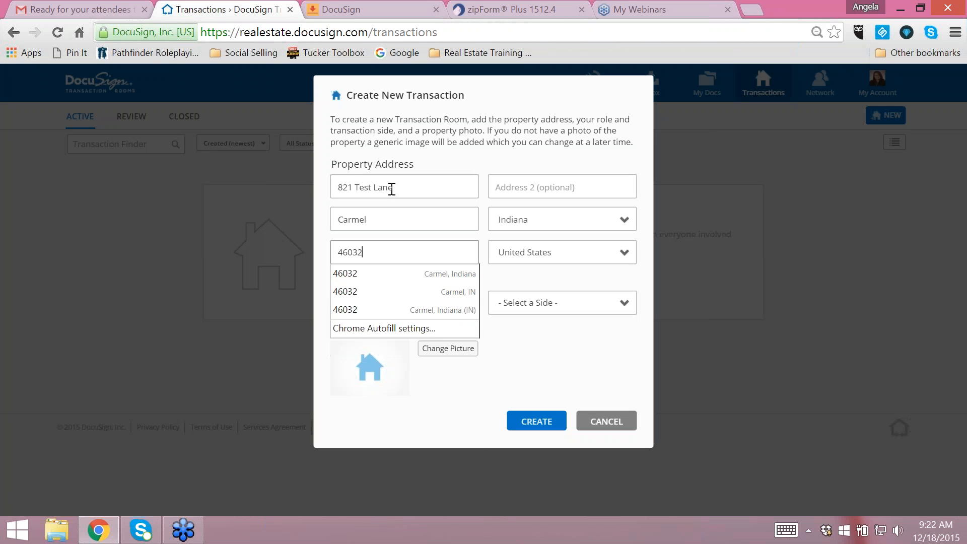
pyautogui.press('Tab')
pyautogui.press('Tab')
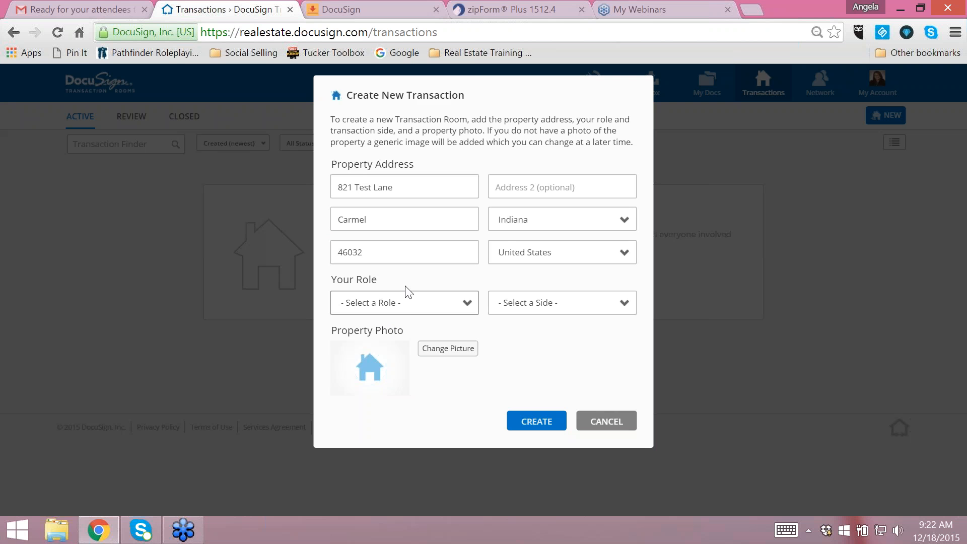
# - Set the role to Real Estate Agent and the side to List Side, and create the transaction with the default property photo
pyautogui.click(417, 306)
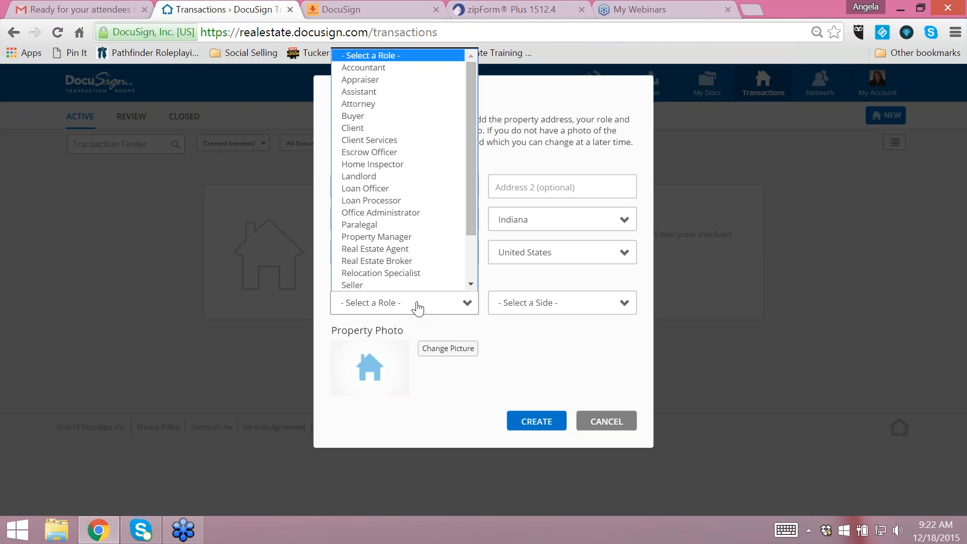
pyautogui.click(410, 248)
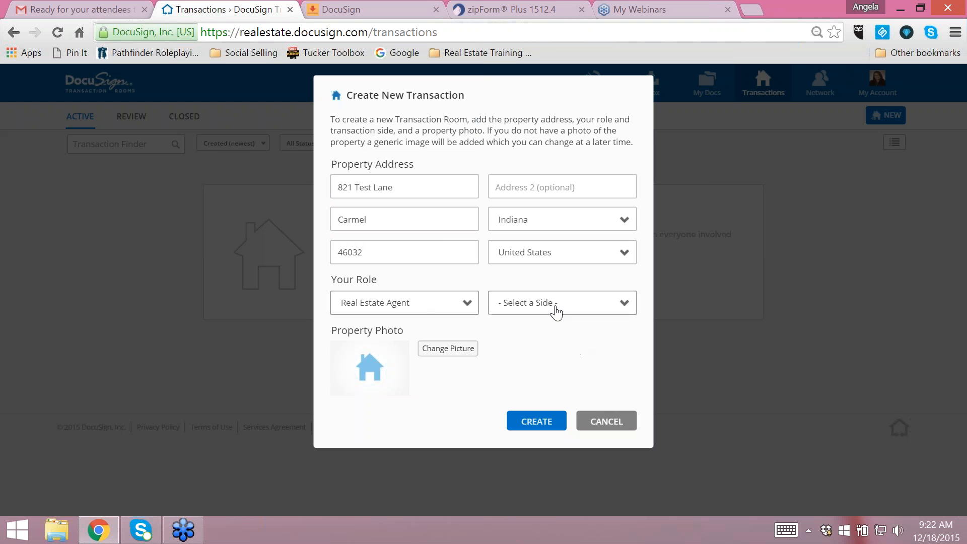
pyautogui.click(556, 309)
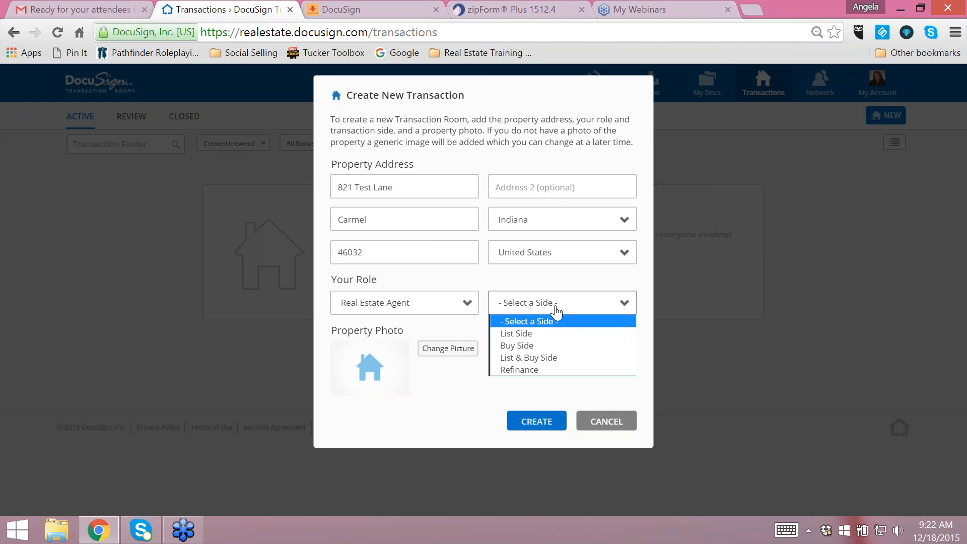
pyautogui.click(530, 335)
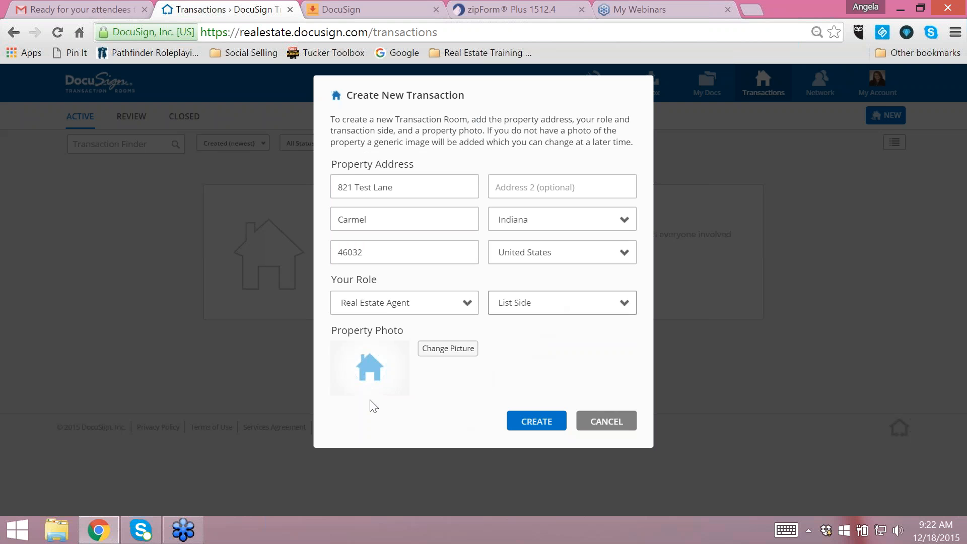
pyautogui.click(451, 389)
pyautogui.click(537, 423)
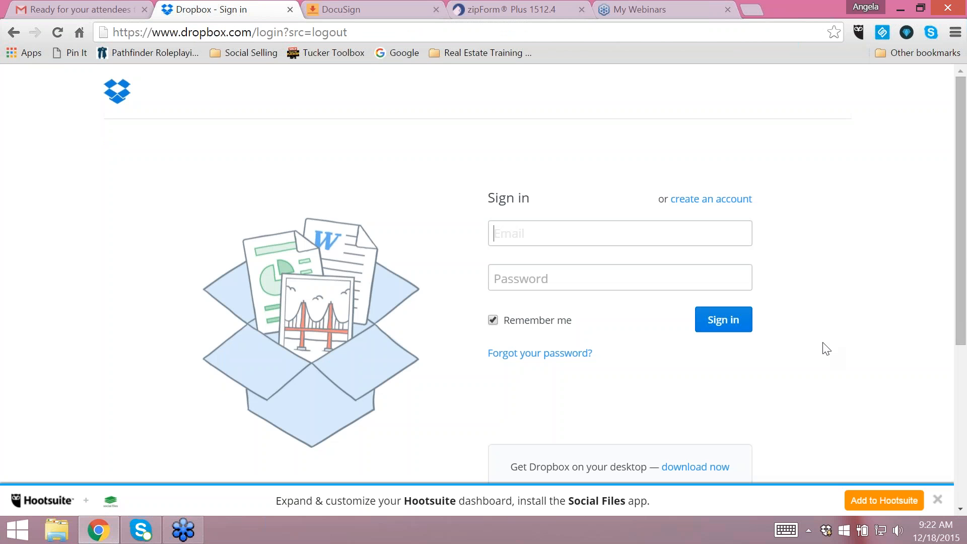
# - Try to open the newly created transaction room from the active transactions and return to the list
pyautogui.click(13, 32)
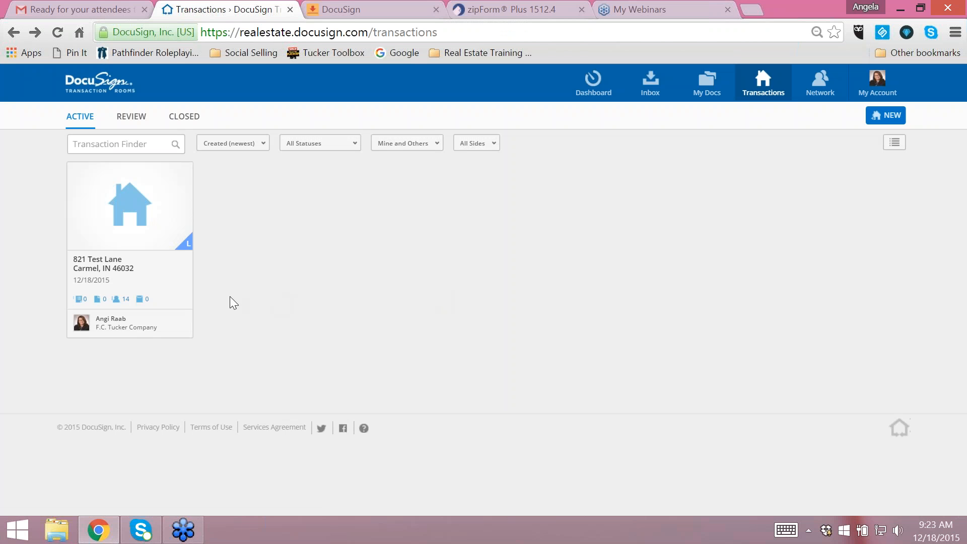
pyautogui.click(181, 221)
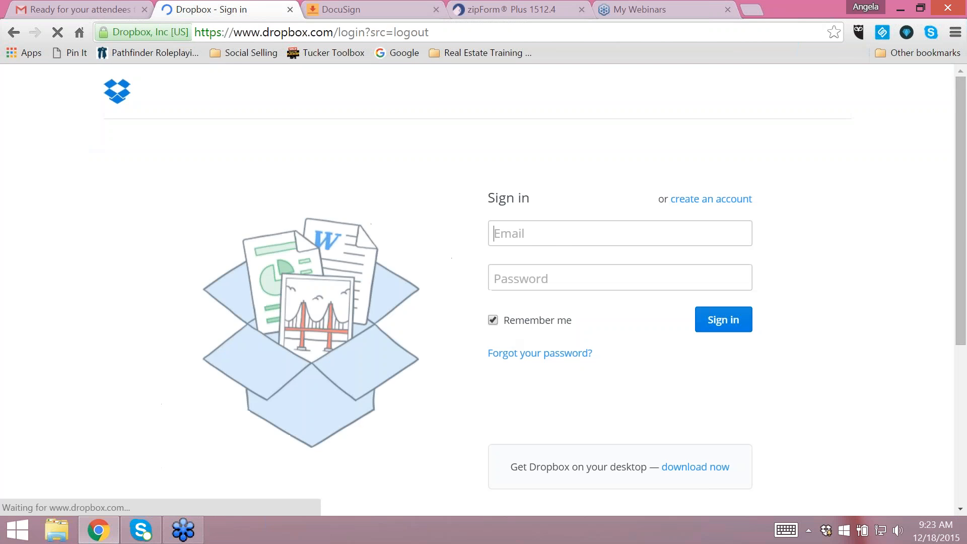
pyautogui.scroll(-5, 511, 336)
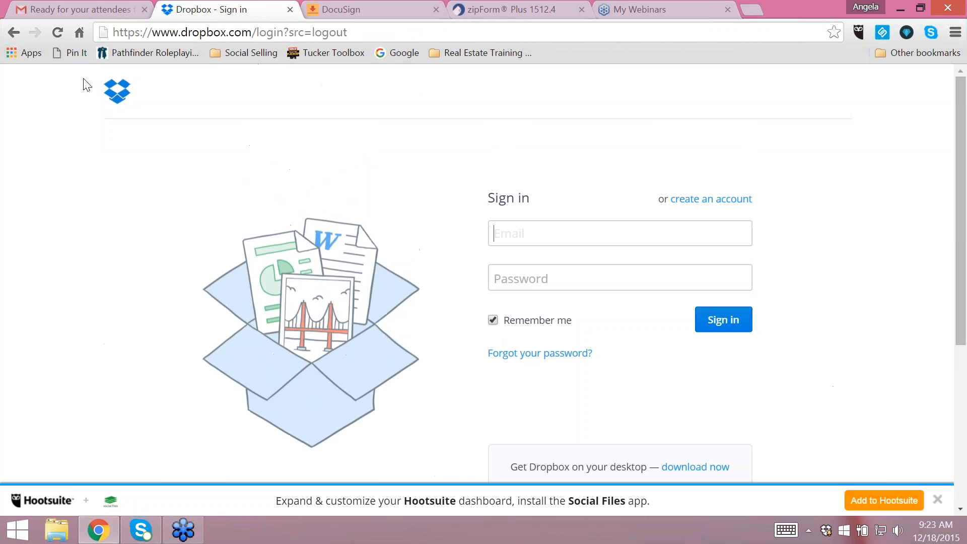
pyautogui.click(13, 32)
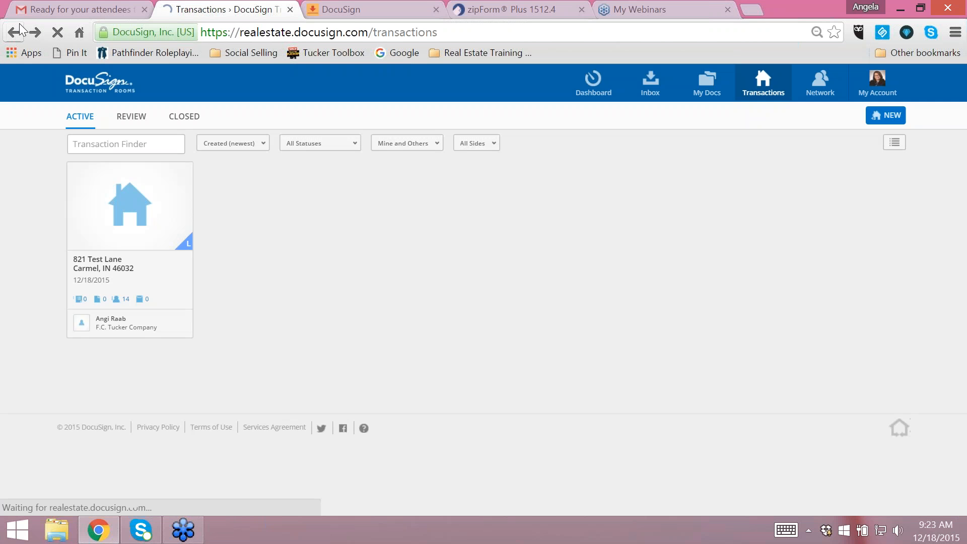
pyautogui.click(140, 192)
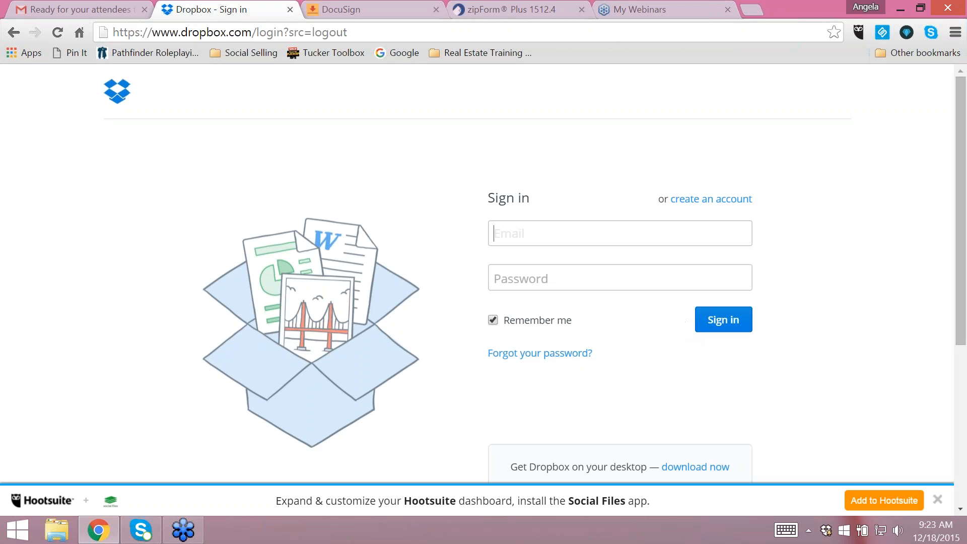
pyautogui.click(937, 500)
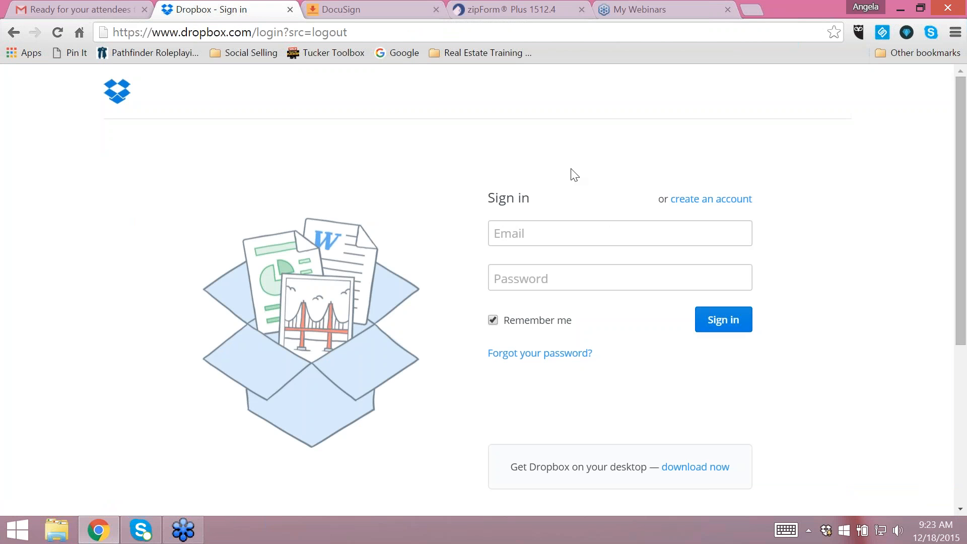
pyautogui.click(14, 34)
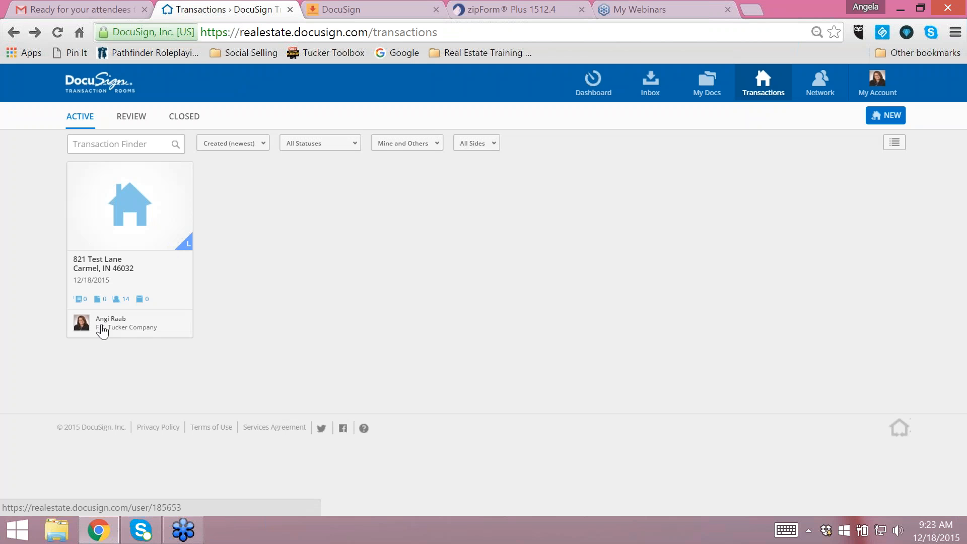
# - Disable Dropbox, Google Drive, OneDrive and Box in the account's cloud storage integration settings
pyautogui.click(877, 96)
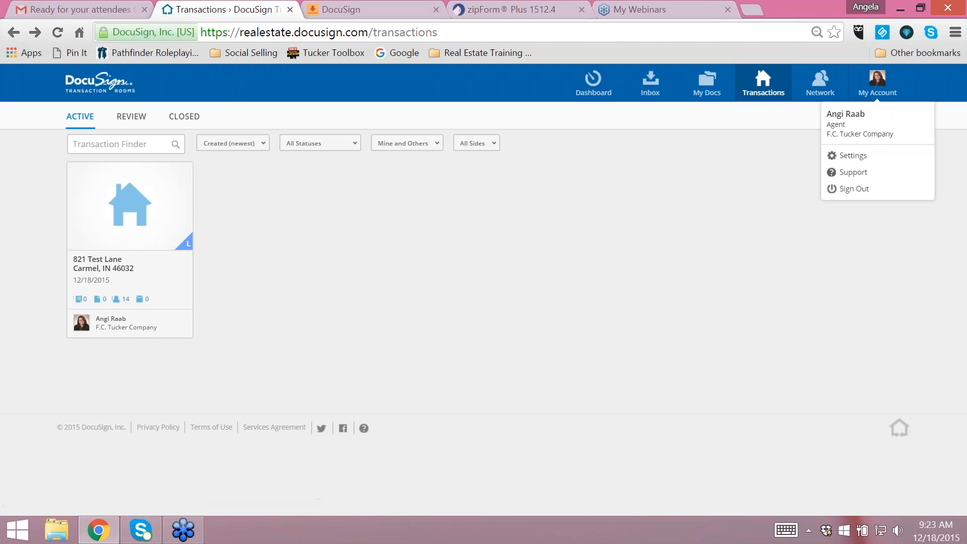
pyautogui.click(848, 160)
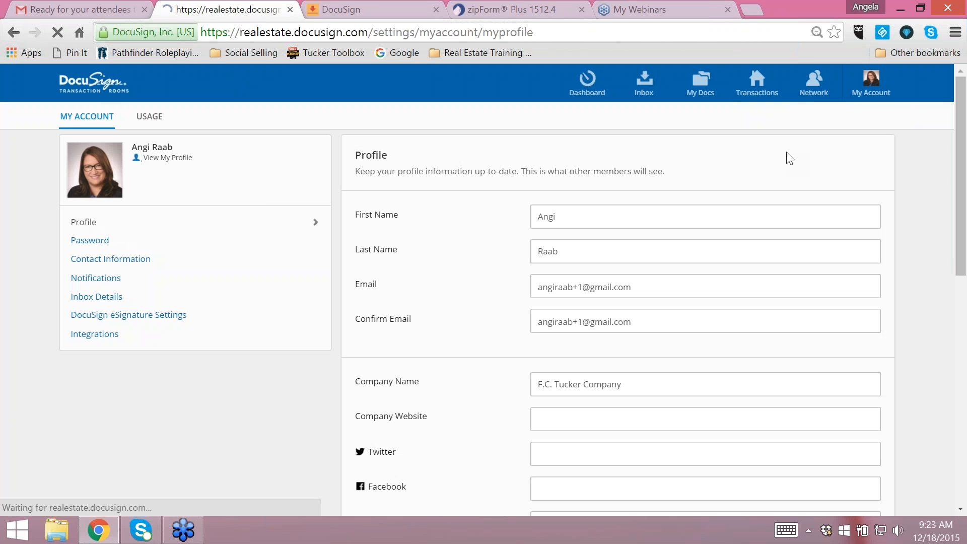
pyautogui.click(105, 334)
pyautogui.scroll(-10, 911, 319)
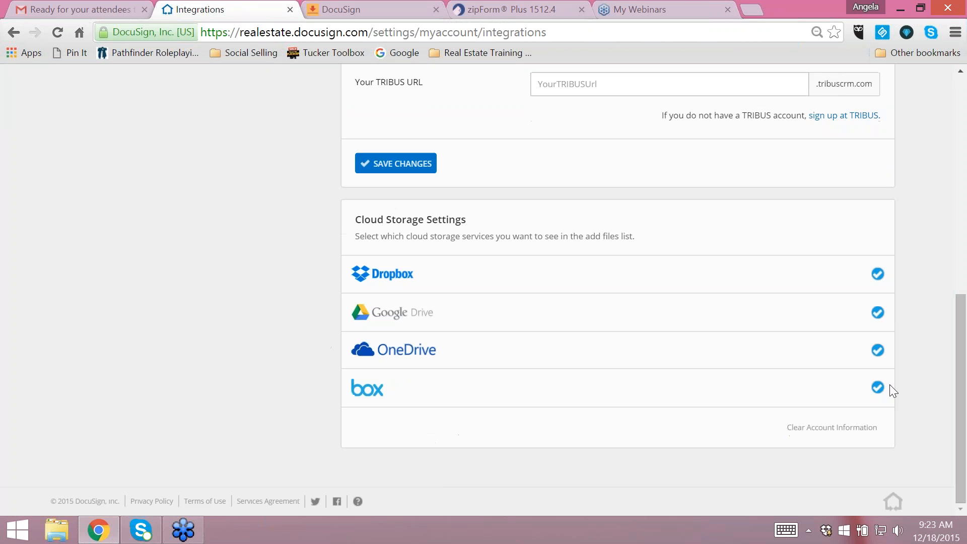
pyautogui.click(877, 274)
pyautogui.click(877, 312)
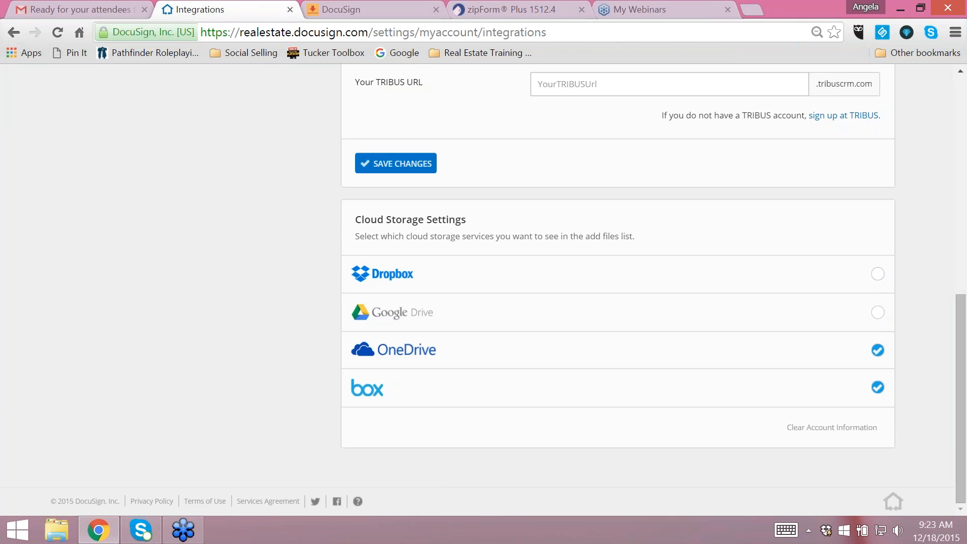
pyautogui.click(877, 350)
pyautogui.click(878, 388)
pyautogui.scroll(2, 404, 253)
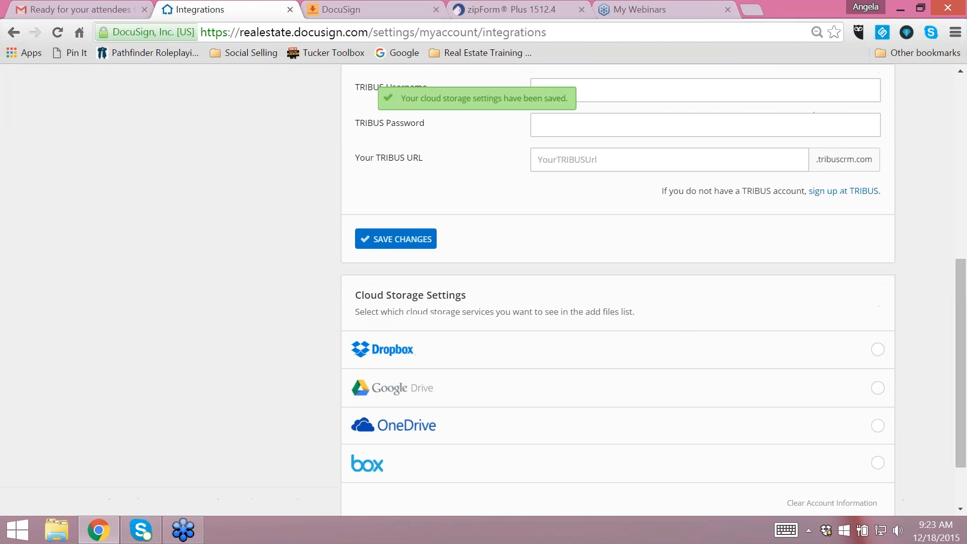
pyautogui.click(404, 252)
# - Enter the zipForm password in the integration settings and save to link the zipForm Plus account
pyautogui.scroll(8, 659, 276)
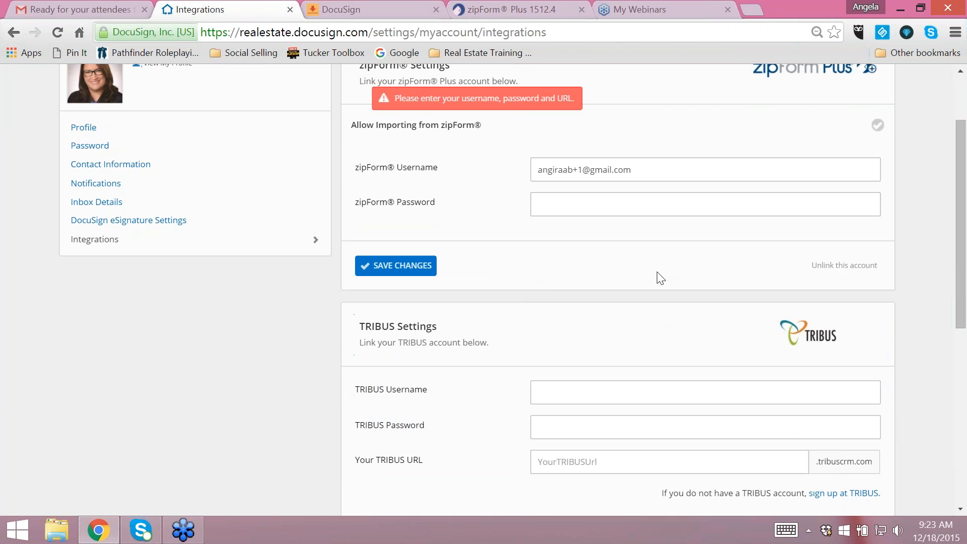
pyautogui.click(578, 298)
pyautogui.write('••••••••••')
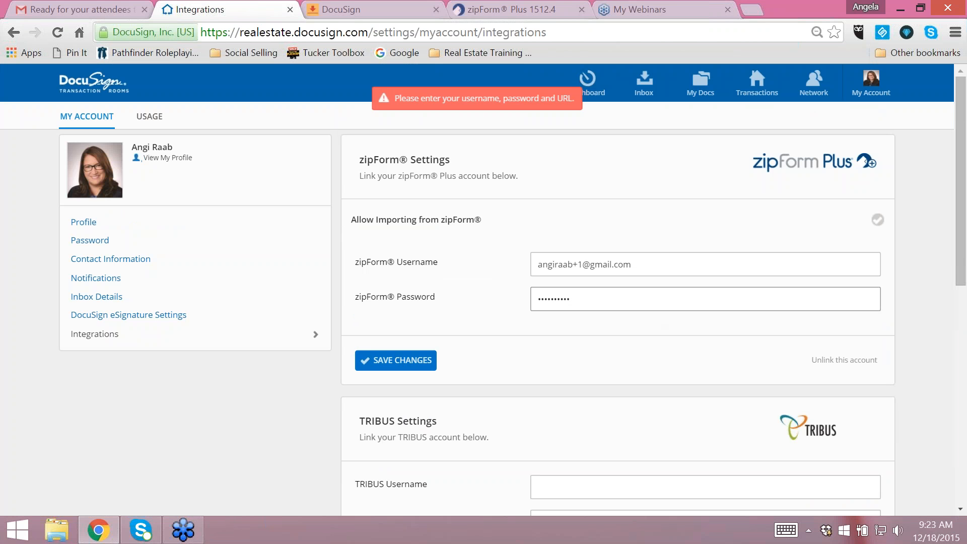
pyautogui.click(401, 373)
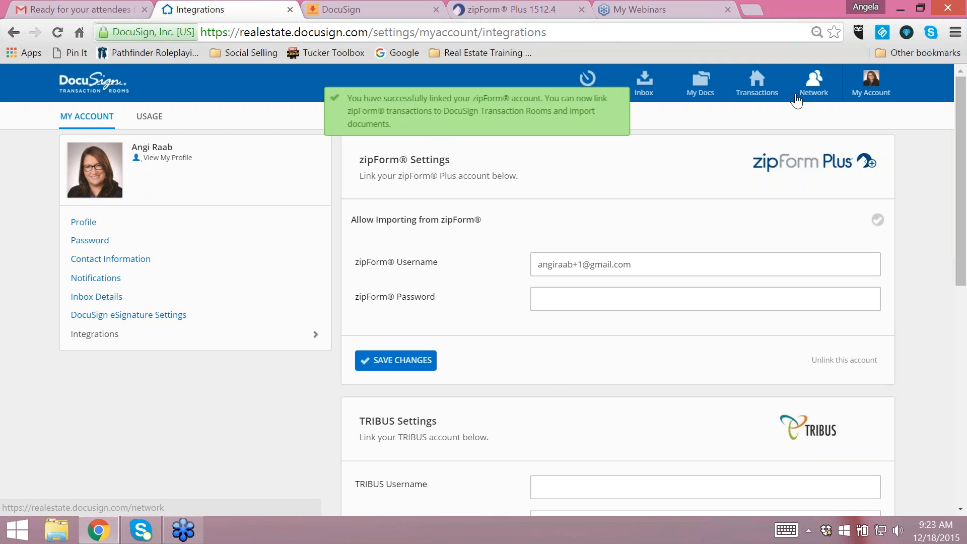
# - Open the new transaction room to examine its details, and check the transaction list in zipForm Plus
pyautogui.click(761, 93)
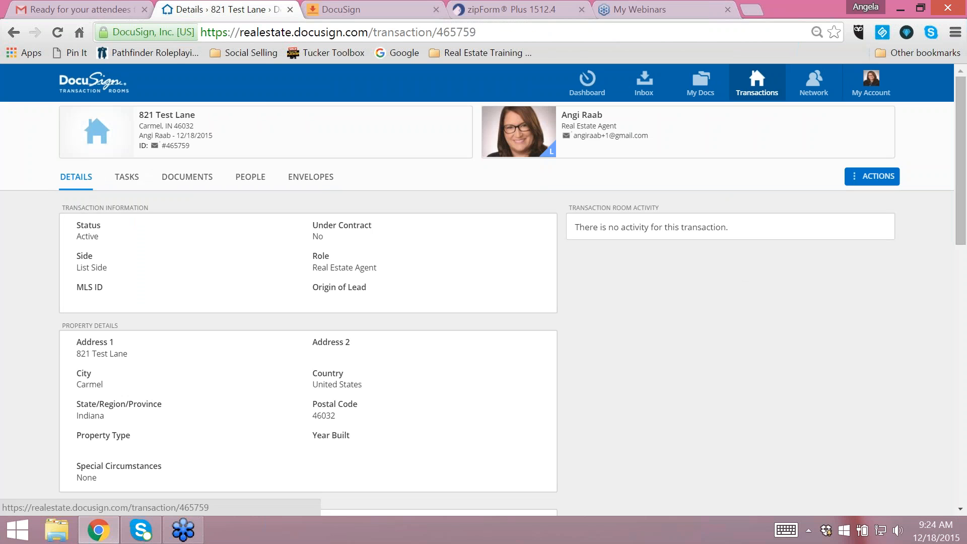
pyautogui.scroll(-3, 326, 307)
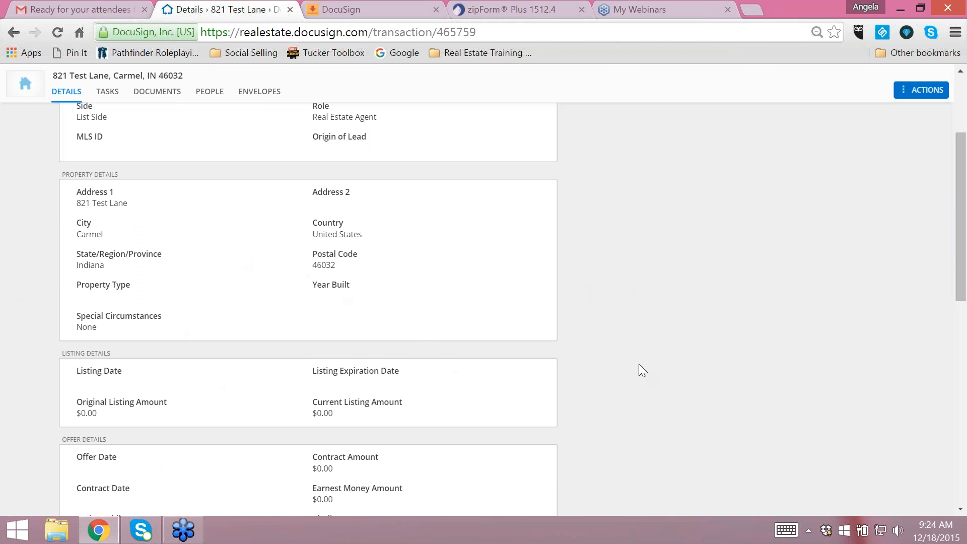
pyautogui.scroll(-7, 644, 358)
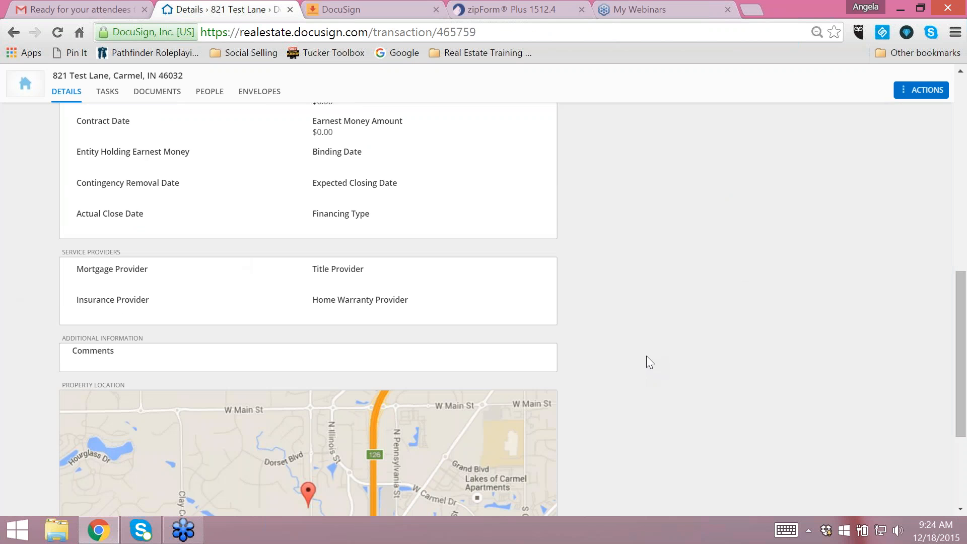
pyautogui.scroll(10, 647, 354)
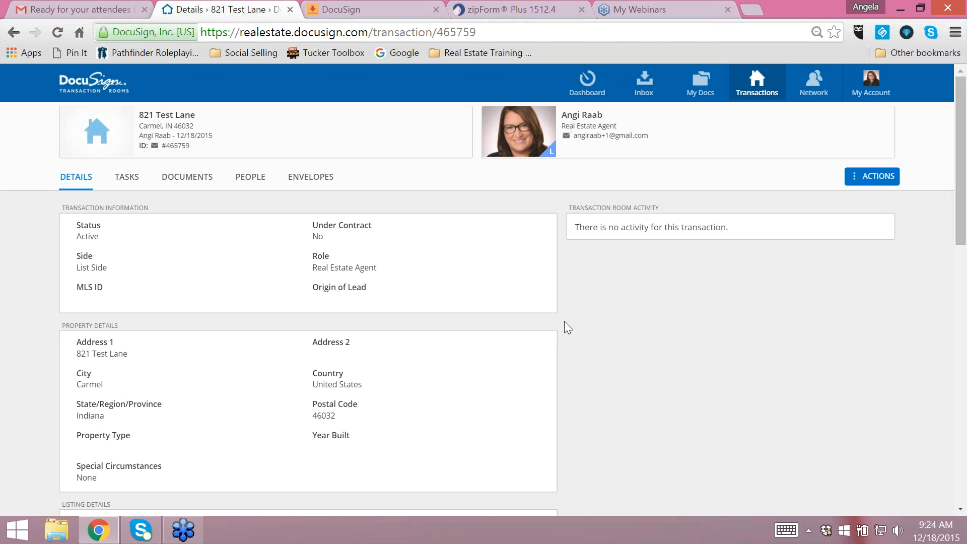
pyautogui.click(528, 4)
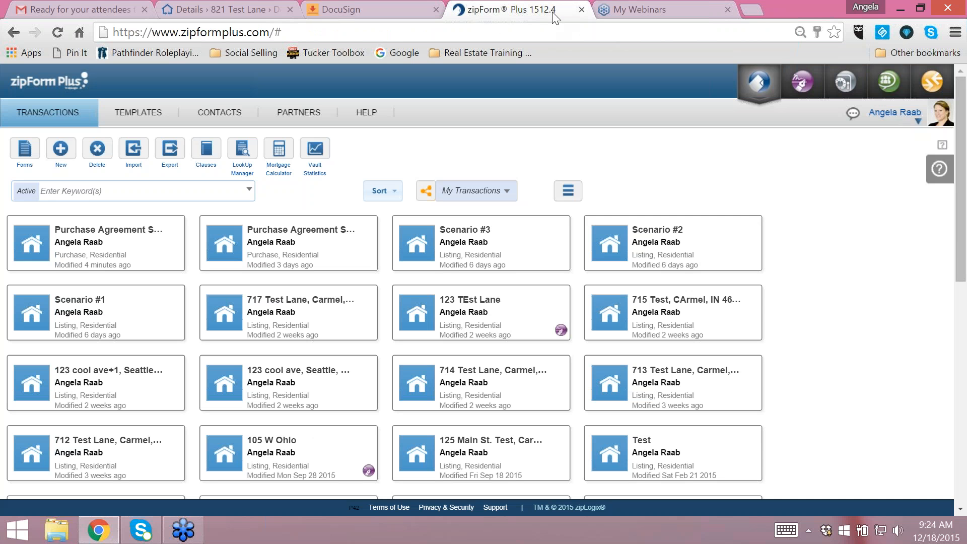
pyautogui.click(243, 6)
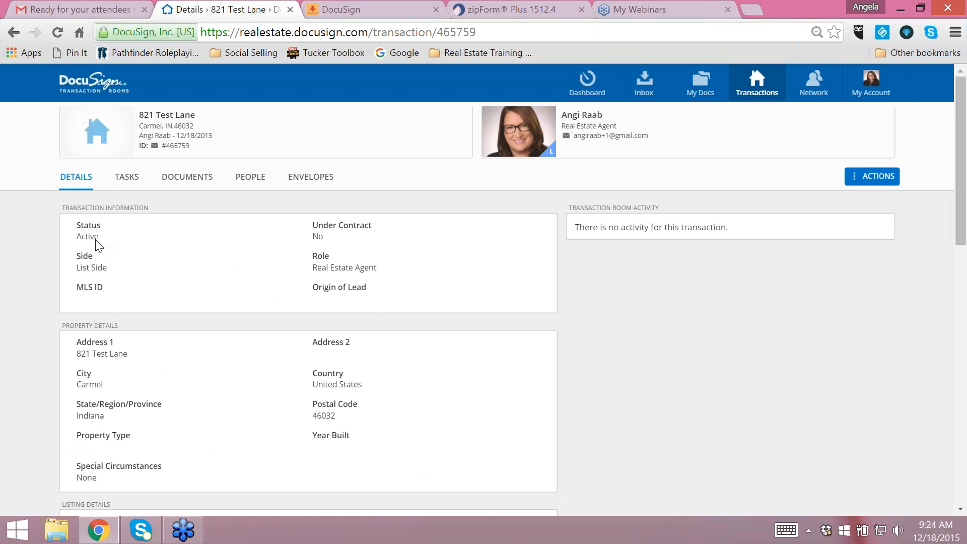
# - View the transaction room's tasks and look through the people included in the room
pyautogui.click(129, 181)
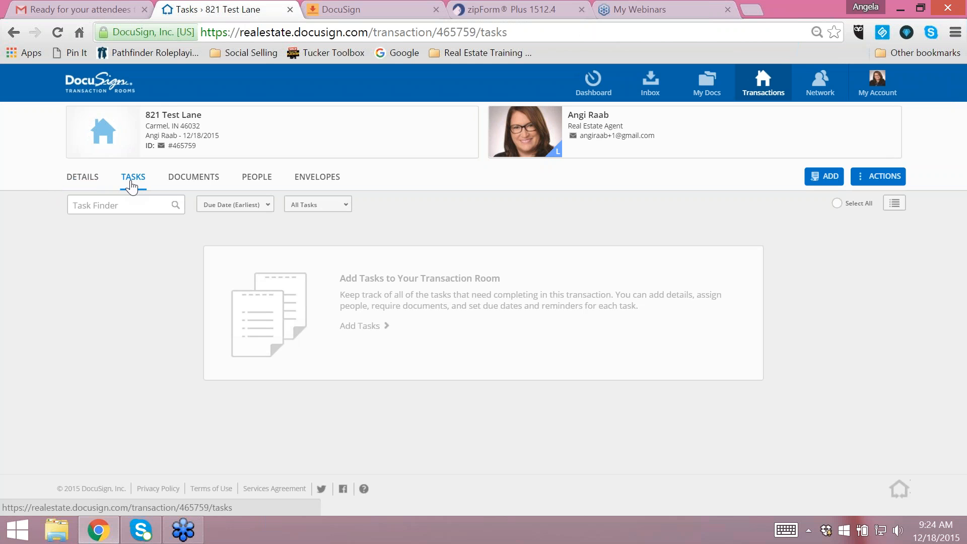
pyautogui.click(262, 182)
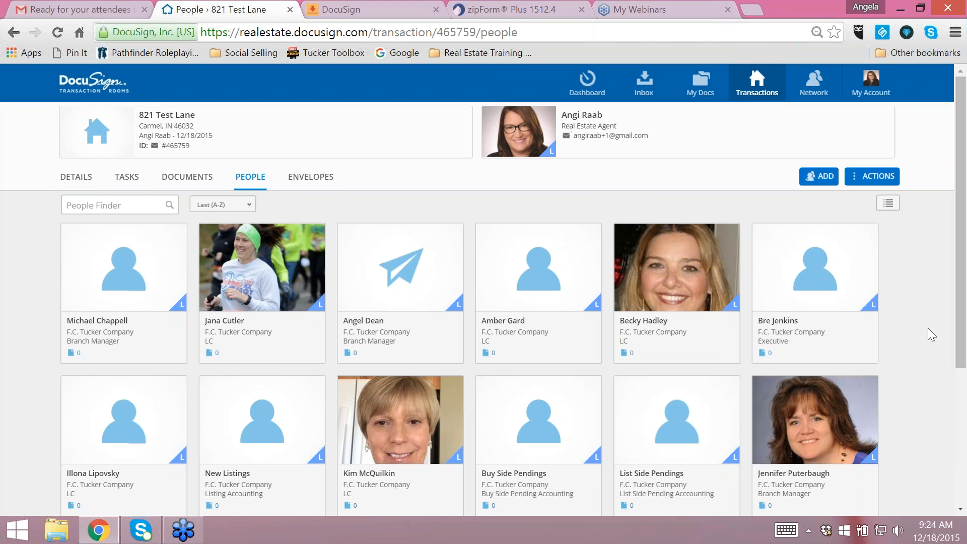
pyautogui.scroll(-2, 938, 313)
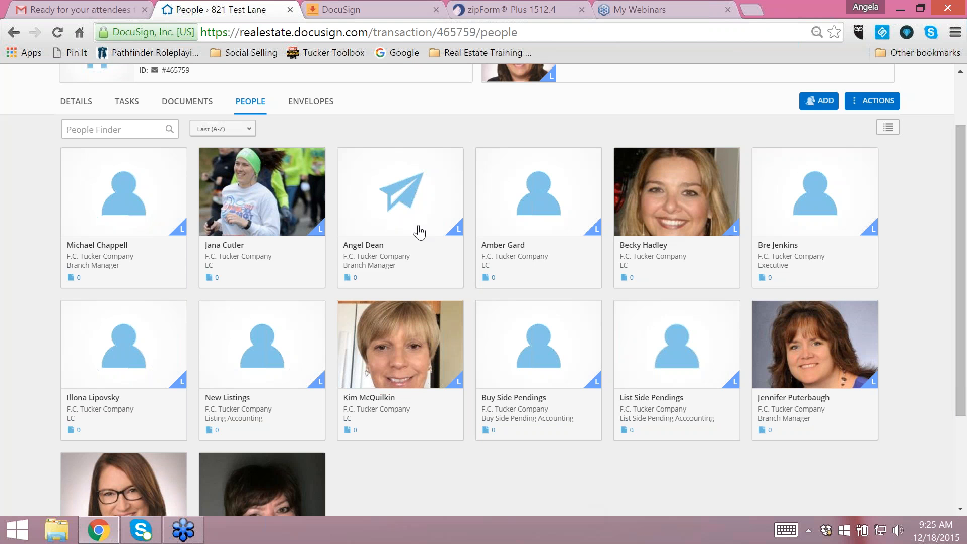
pyautogui.scroll(-2, 464, 487)
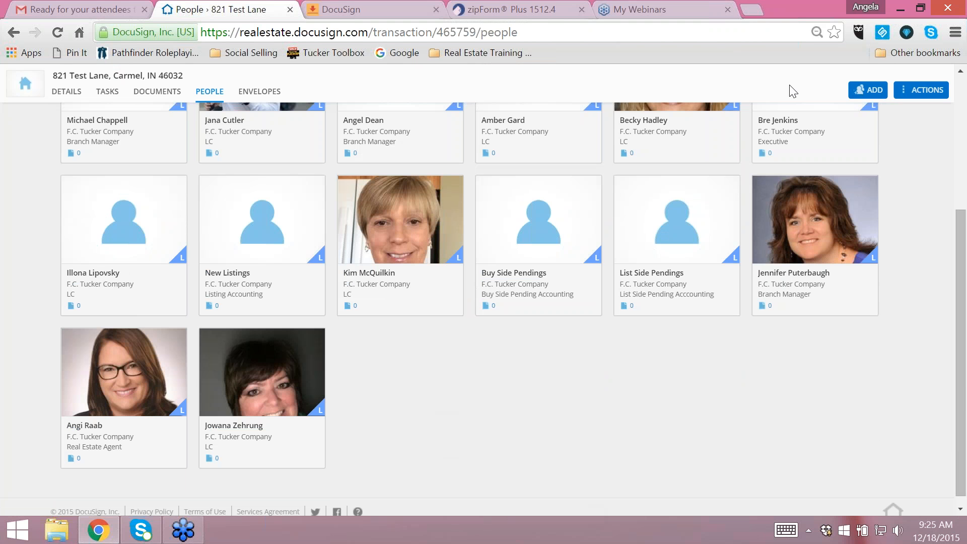
# - Start an email invitation for a new transaction room participant and enter the seller's first and last name
pyautogui.click(875, 92)
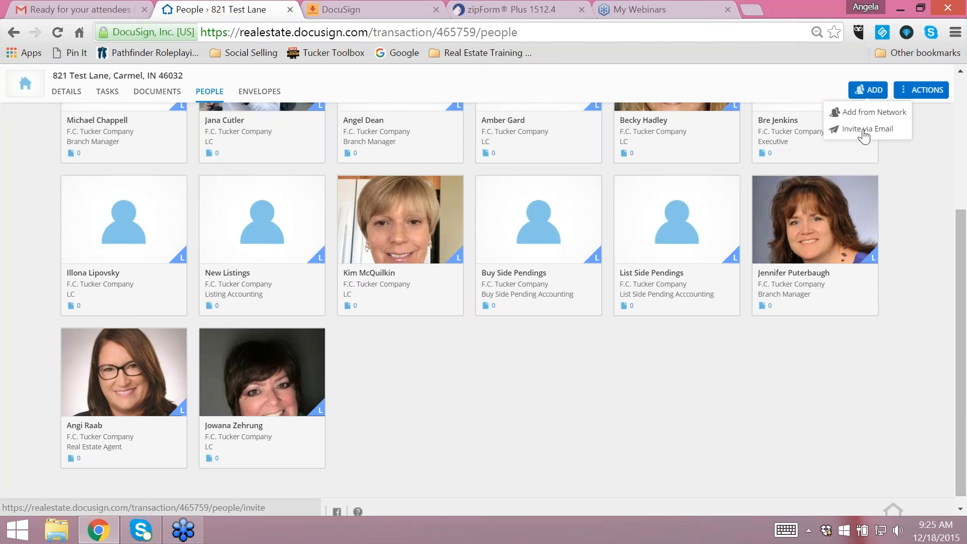
pyautogui.click(865, 133)
pyautogui.write('S')
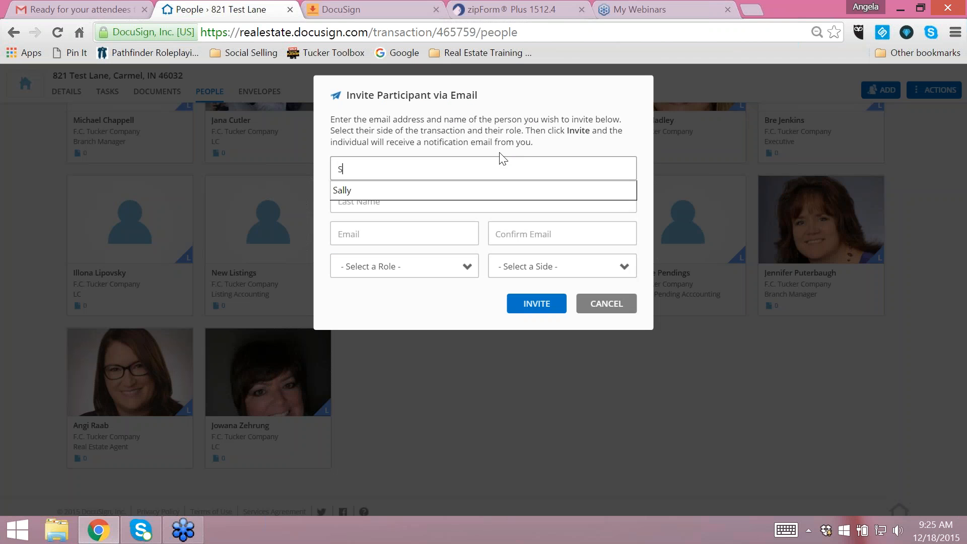
pyautogui.write('ally S')
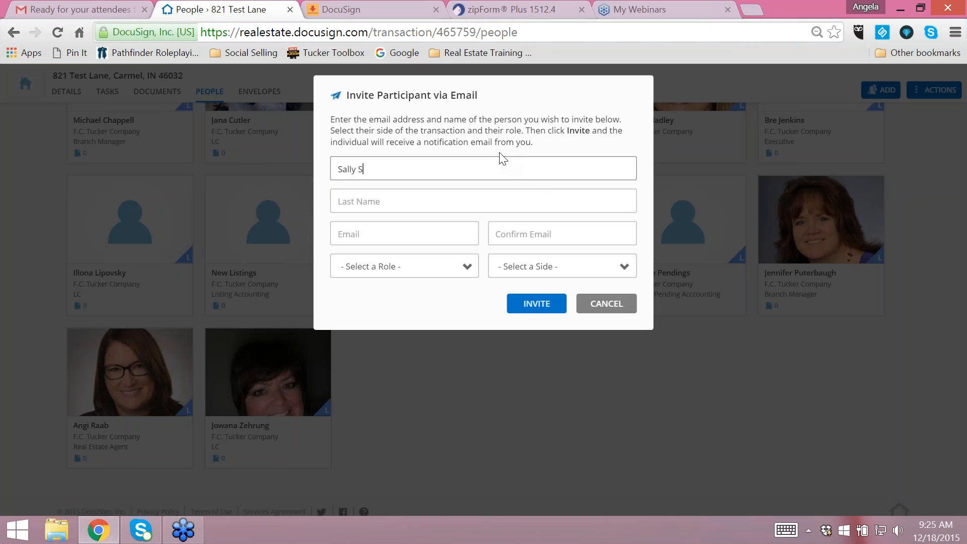
pyautogui.press('BackSpace')
pyautogui.press('Tab')
pyautogui.write('Seller')
pyautogui.press('Tab')
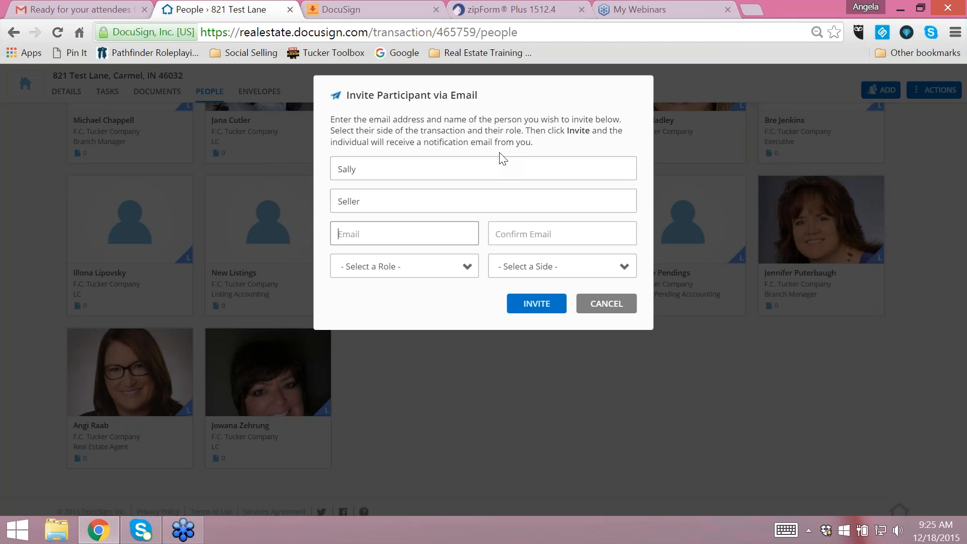
# - Fill in the seller's email address and its confirmation in the invitation
pyautogui.write('sally')
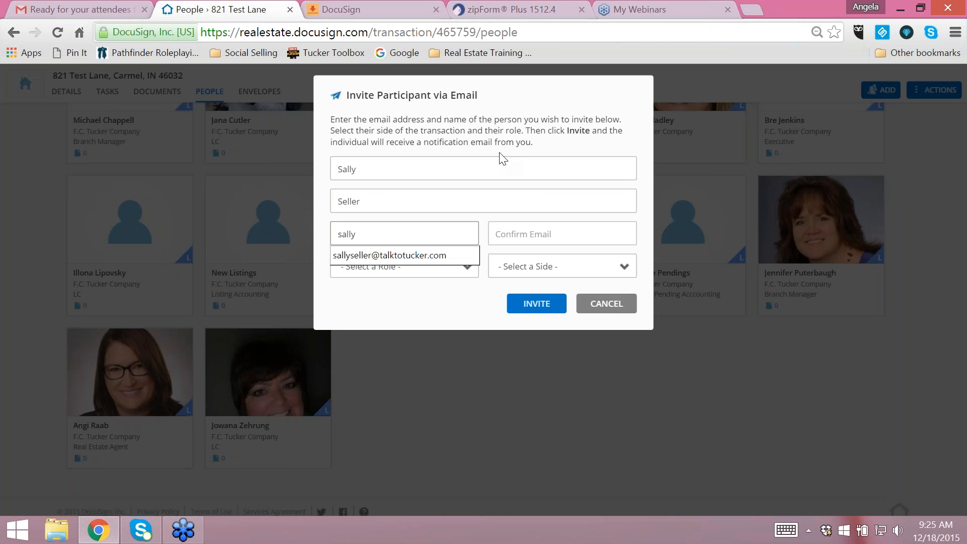
pyautogui.click(468, 256)
pyautogui.click(527, 242)
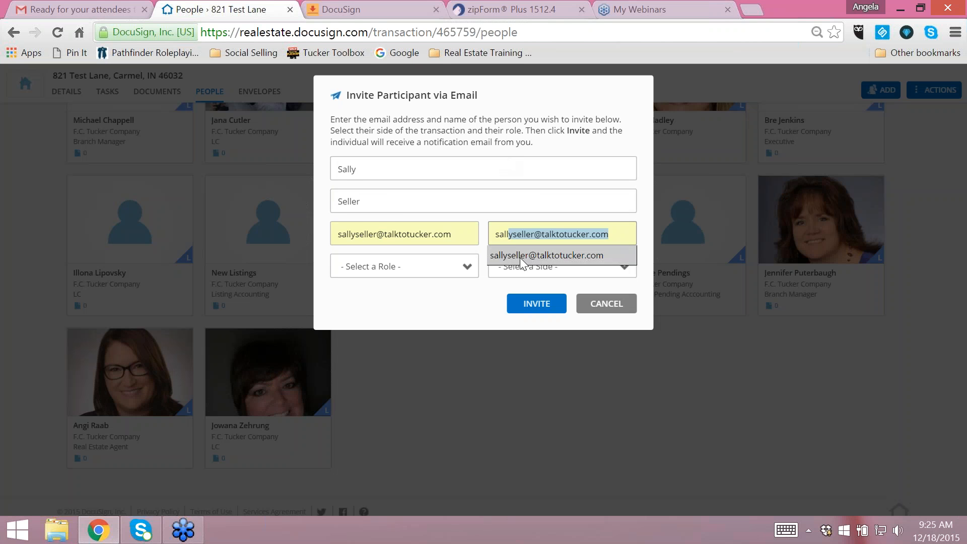
pyautogui.click(519, 255)
# - Assign the invitee the Seller role on the List Side and send the invitation
pyautogui.click(446, 271)
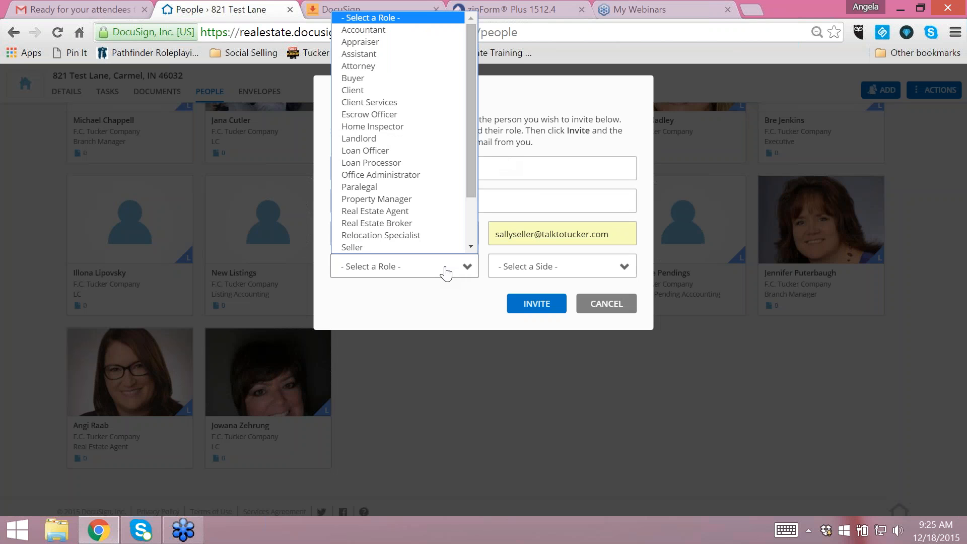
pyautogui.click(349, 248)
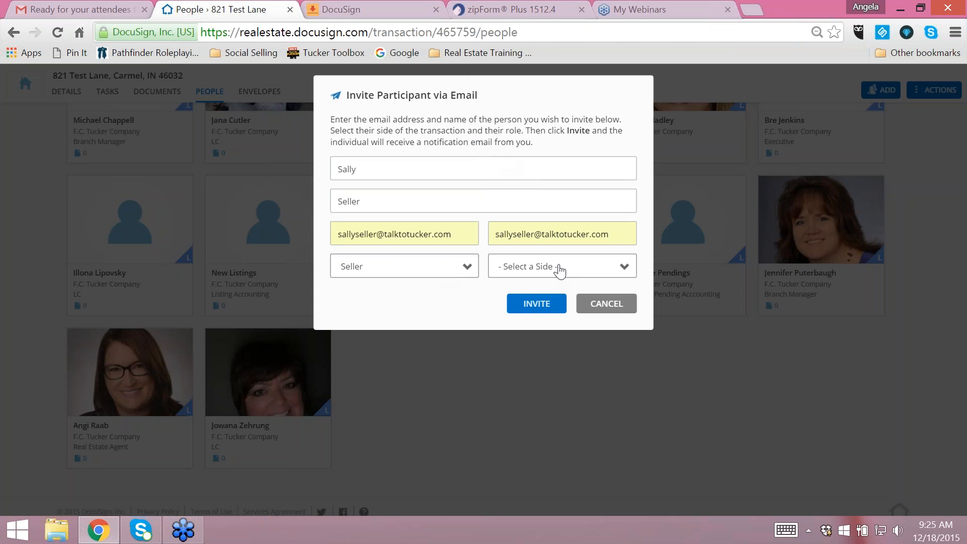
pyautogui.click(558, 269)
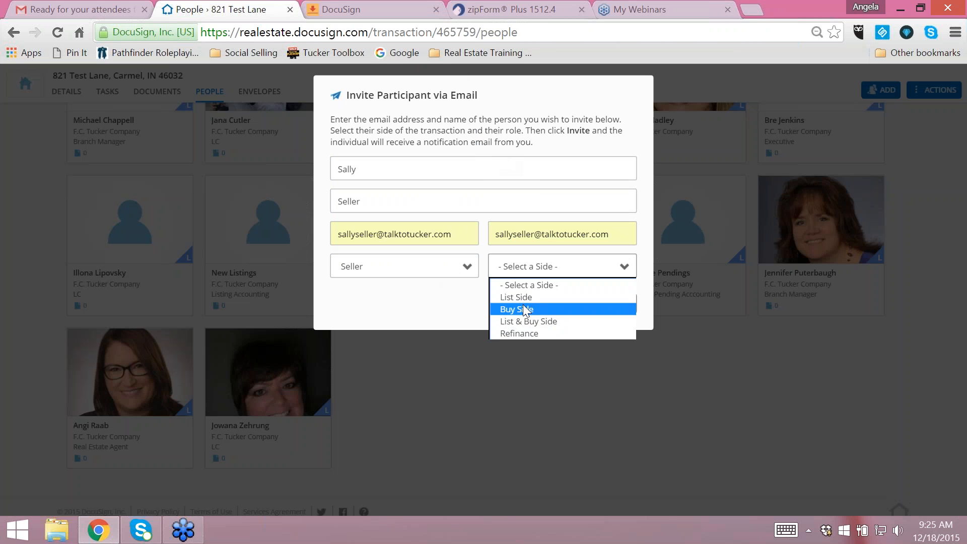
pyautogui.click(554, 297)
pyautogui.click(530, 302)
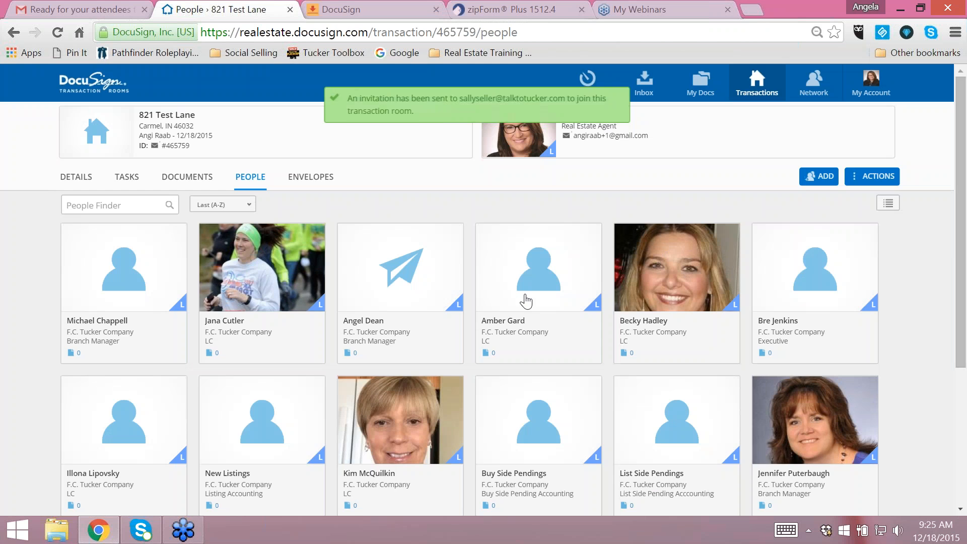
# - Look through the room's people list, and view its tasks and envelopes
pyautogui.moveTo(965, 316); pyautogui.dragTo(965, 462)
pyautogui.scroll(4, 966, 463)
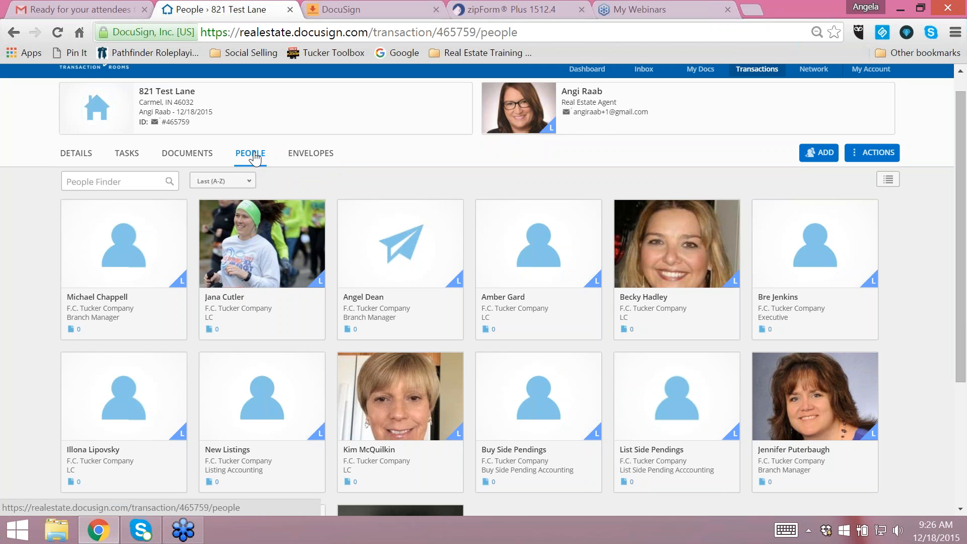
pyautogui.click(128, 154)
pyautogui.click(323, 182)
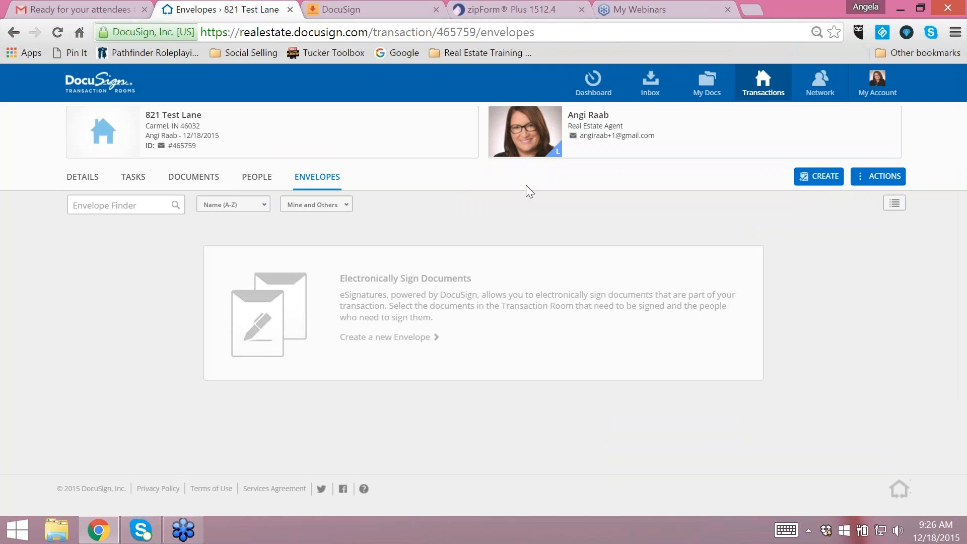
# - From the room's documents, create a linked zipForm transaction of type Listing with property type Residential
pyautogui.click(205, 183)
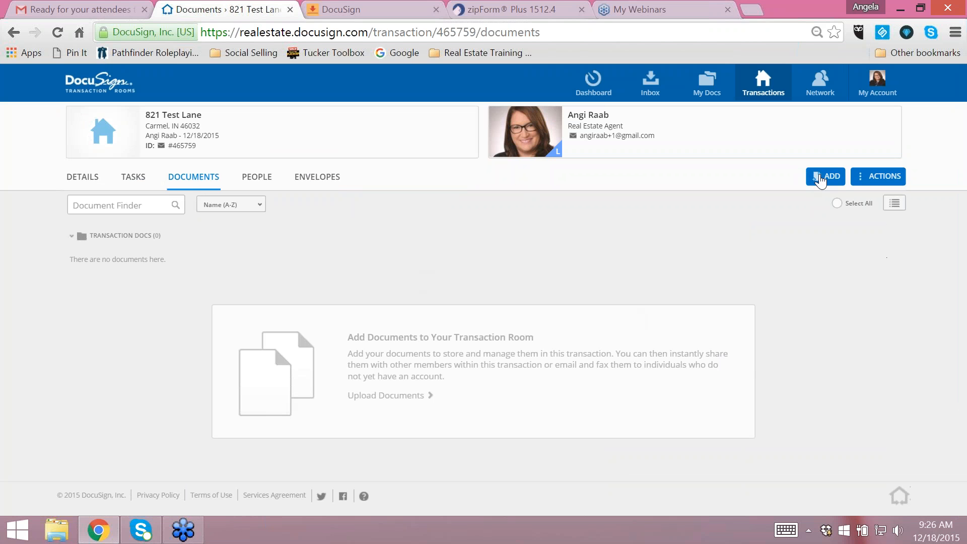
pyautogui.click(820, 179)
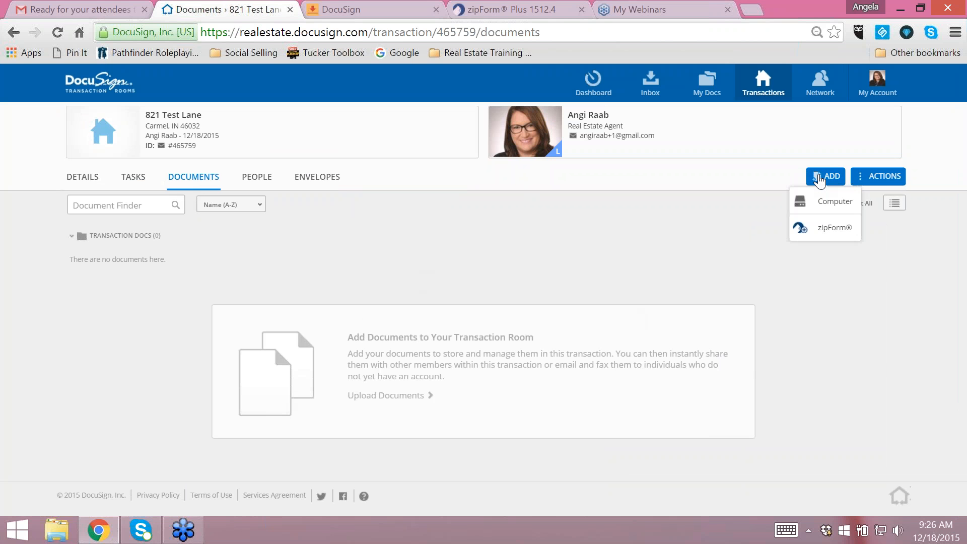
pyautogui.click(836, 230)
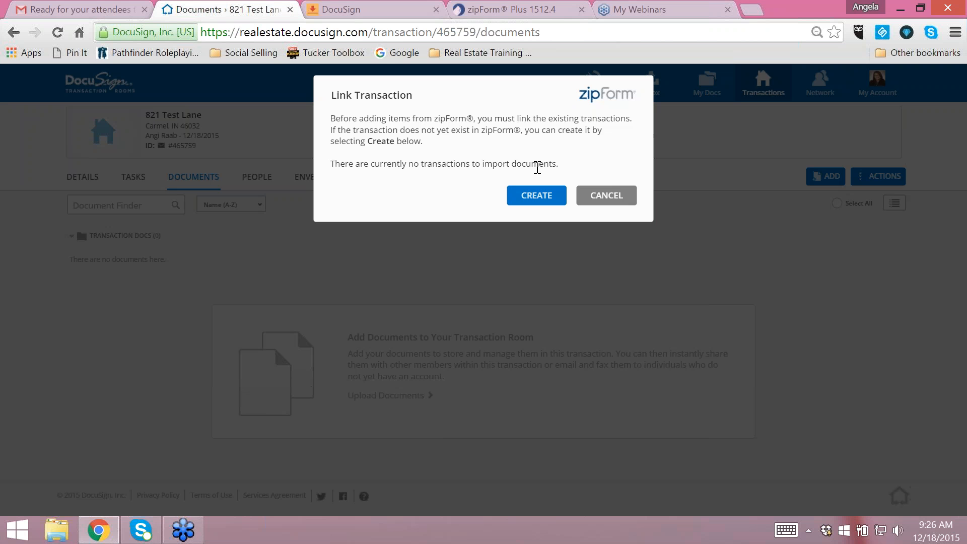
pyautogui.click(536, 195)
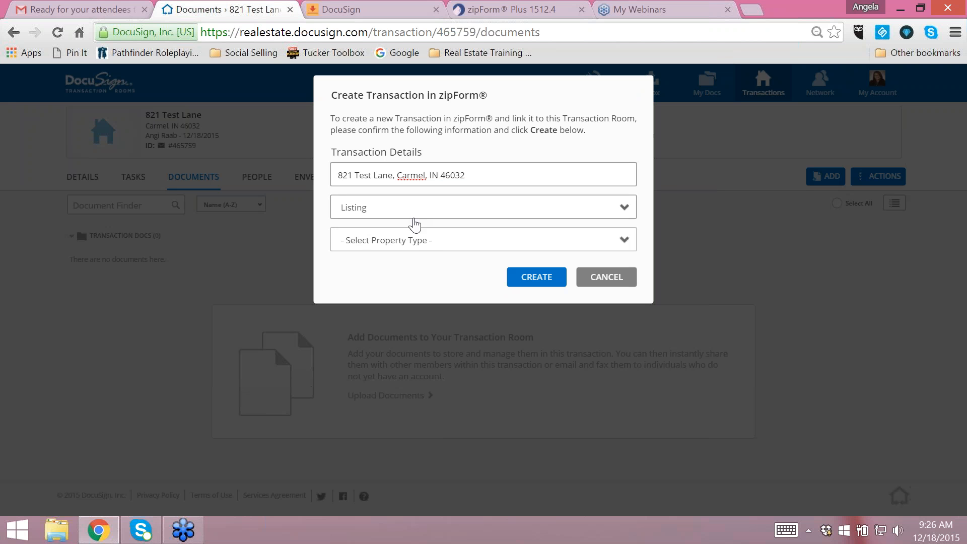
pyautogui.click(483, 175)
pyautogui.click(421, 209)
pyautogui.click(400, 240)
pyautogui.click(411, 240)
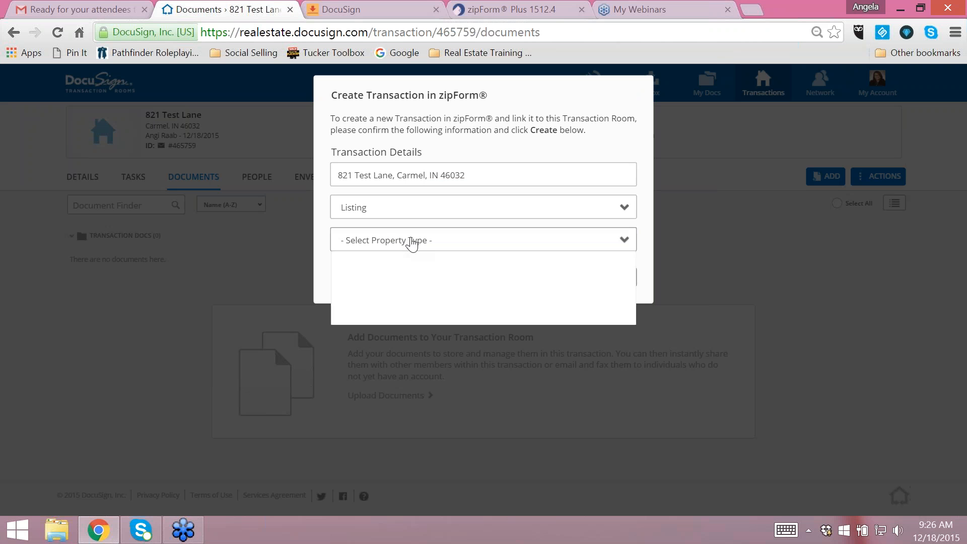
pyautogui.click(381, 269)
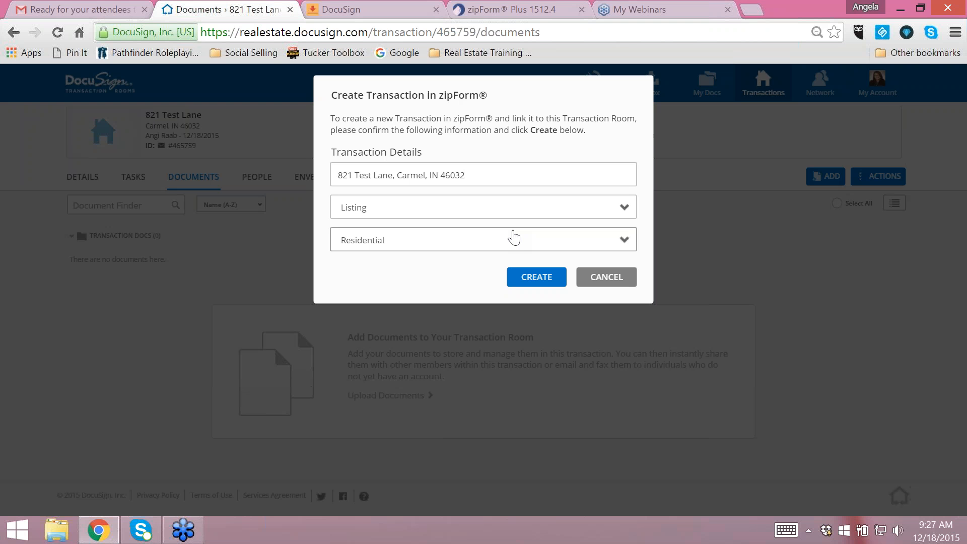
pyautogui.click(538, 278)
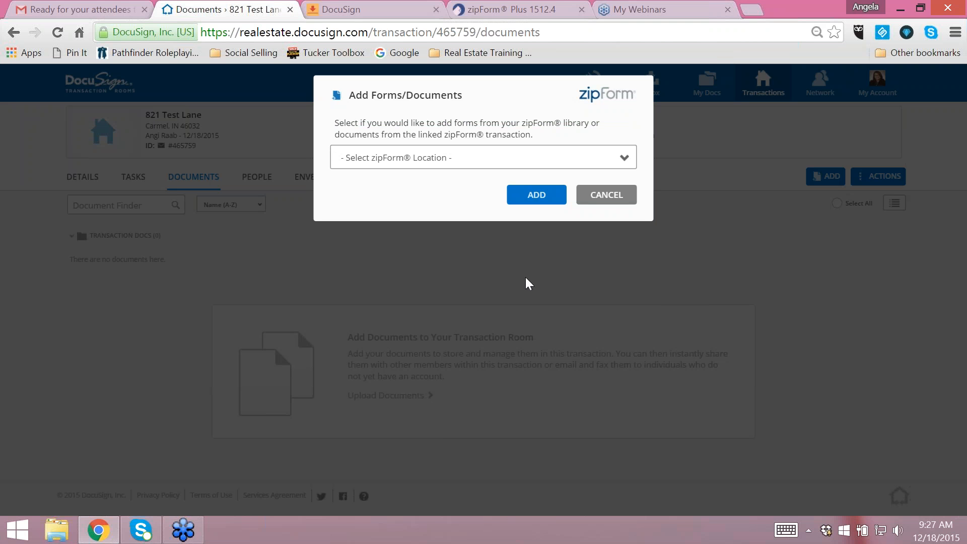
# - Choose the FCTC library within the zipForm Library as the source of forms for the room
pyautogui.click(413, 160)
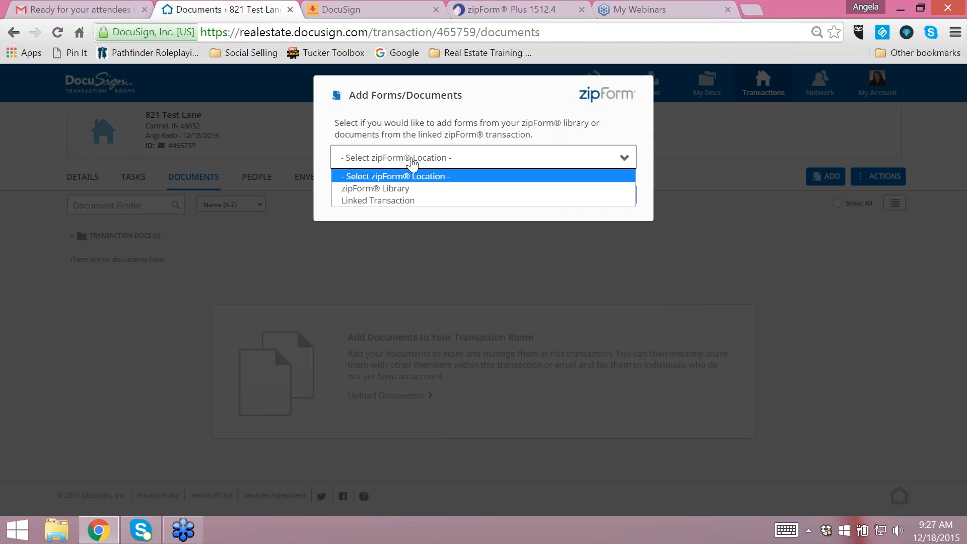
pyautogui.click(391, 188)
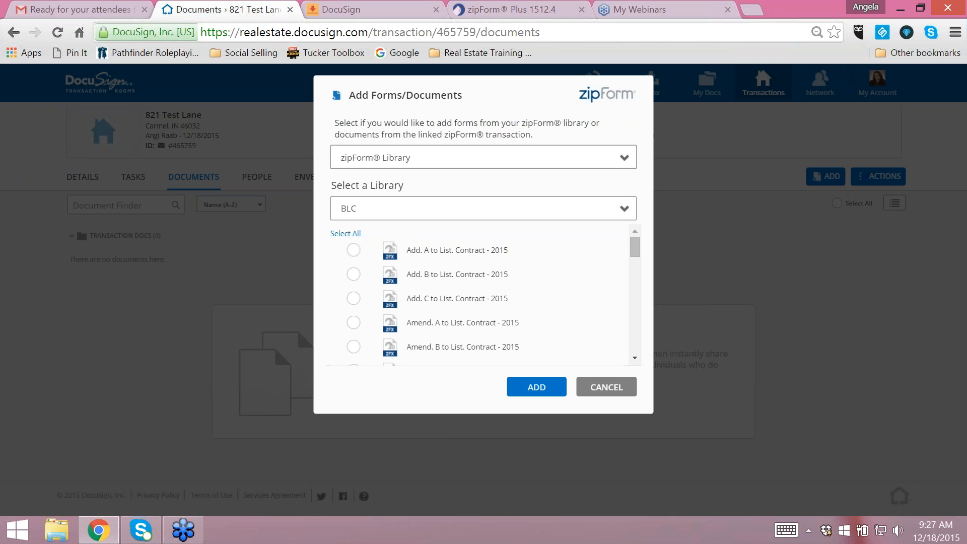
pyautogui.click(404, 215)
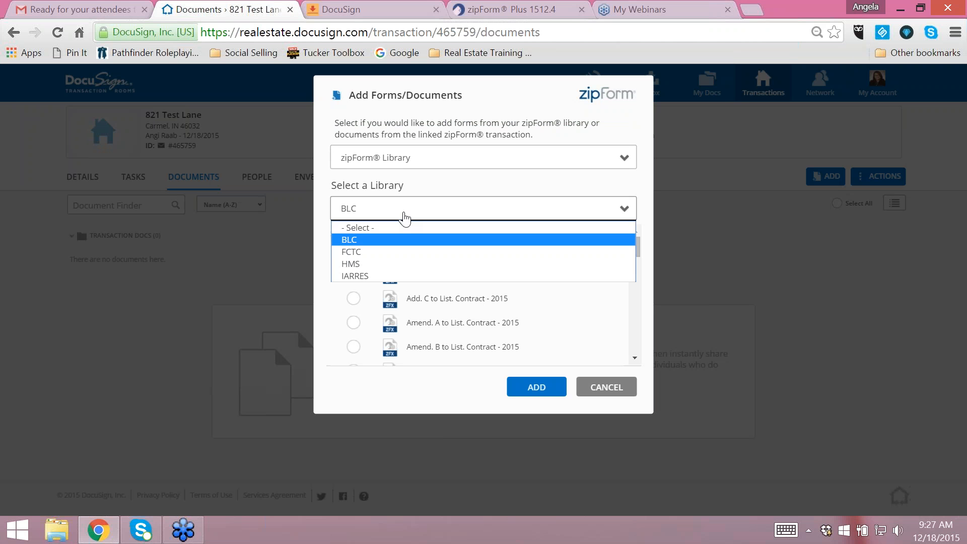
pyautogui.click(358, 252)
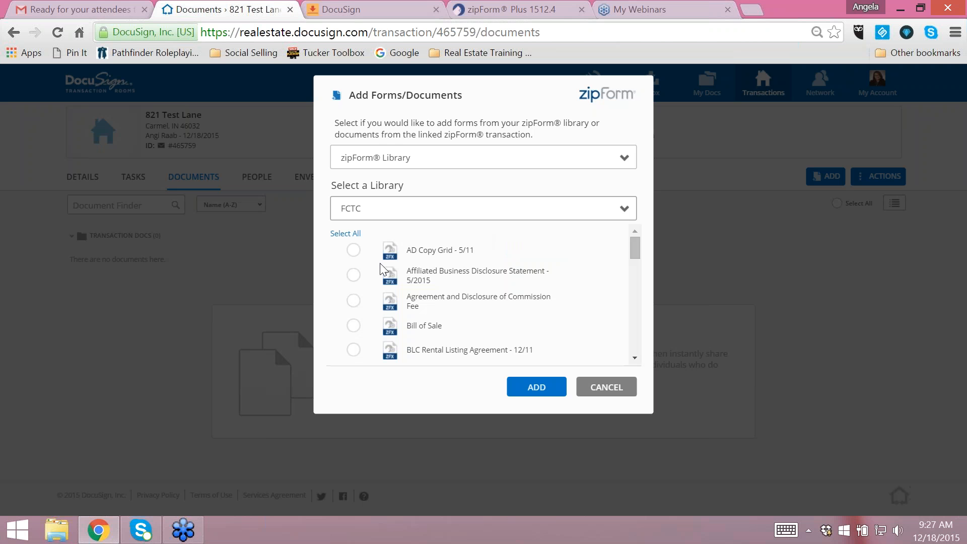
# - Add the Affiliated Business Disclosure Statement, Consumer Handbook, Listing Contract (7%) and Utility Usage forms to the room
pyautogui.click(353, 275)
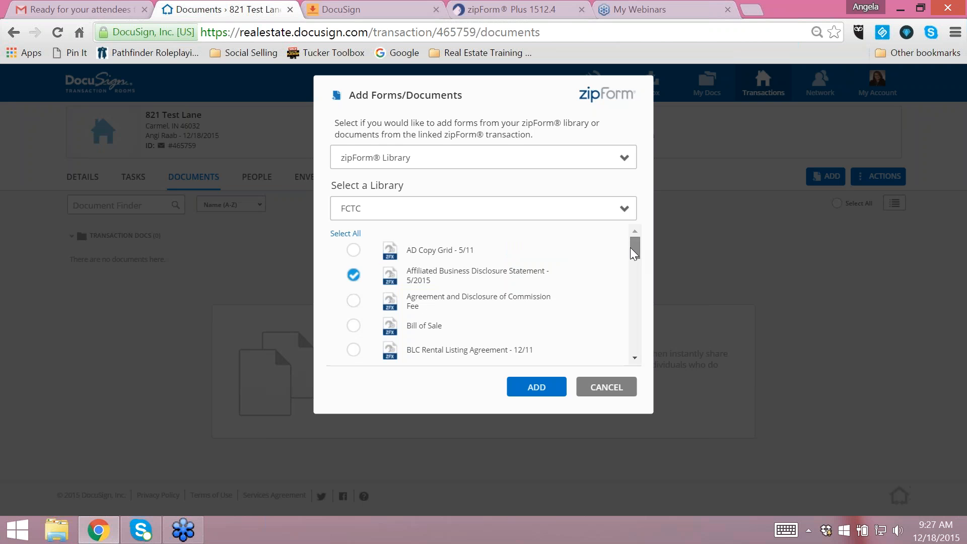
pyautogui.scroll(-3, 633, 253)
pyautogui.scroll(-3, 371, 359)
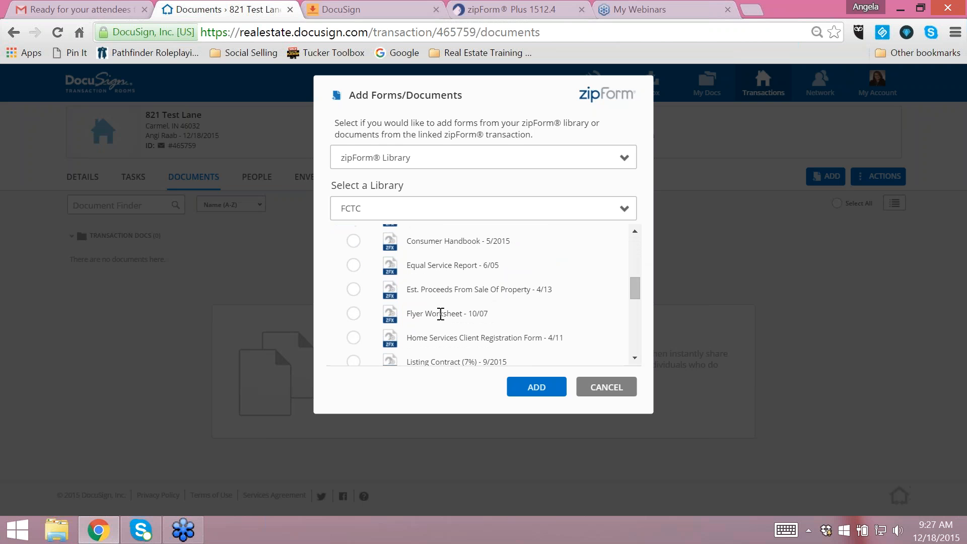
pyautogui.click(354, 241)
pyautogui.scroll(-3, 468, 308)
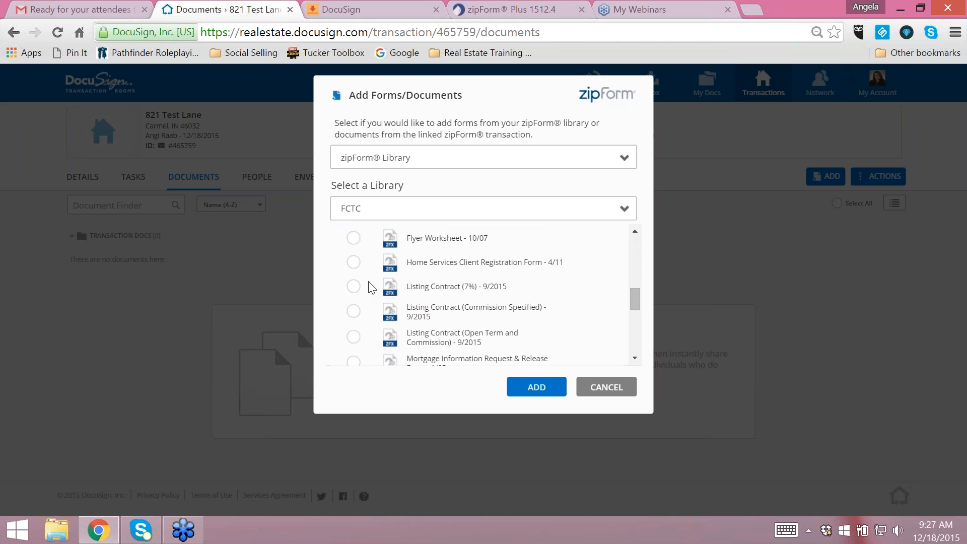
pyautogui.click(353, 286)
pyautogui.scroll(-5, 509, 283)
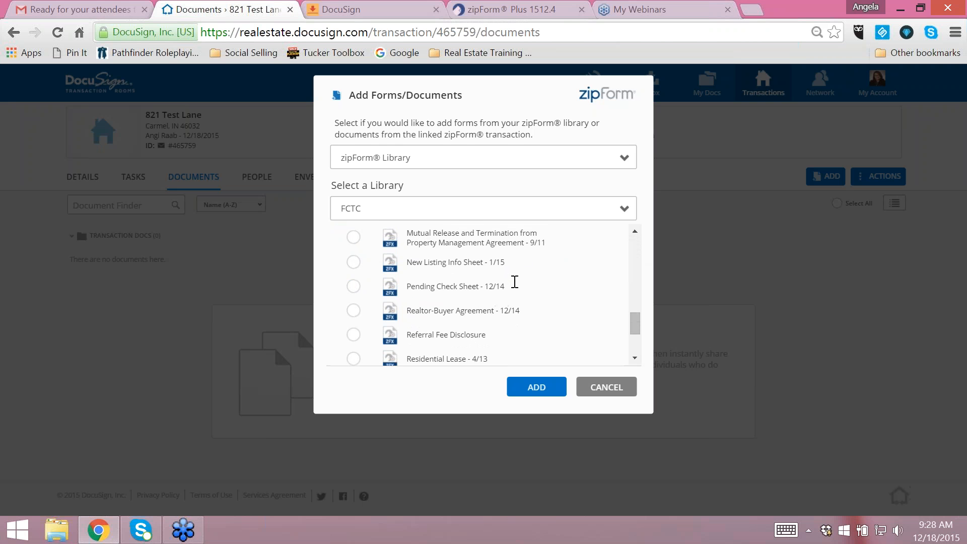
pyautogui.scroll(-3, 514, 282)
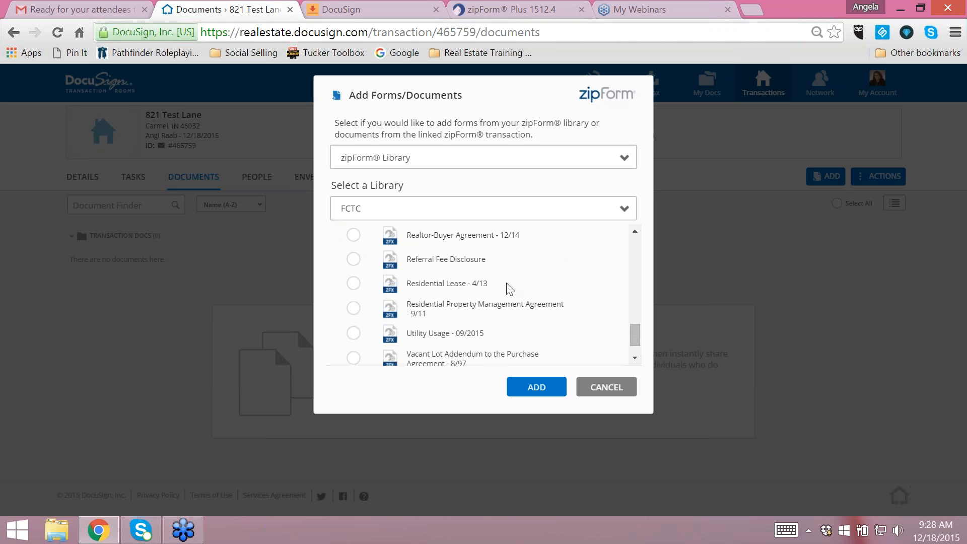
pyautogui.scroll(-1, 507, 287)
pyautogui.click(354, 299)
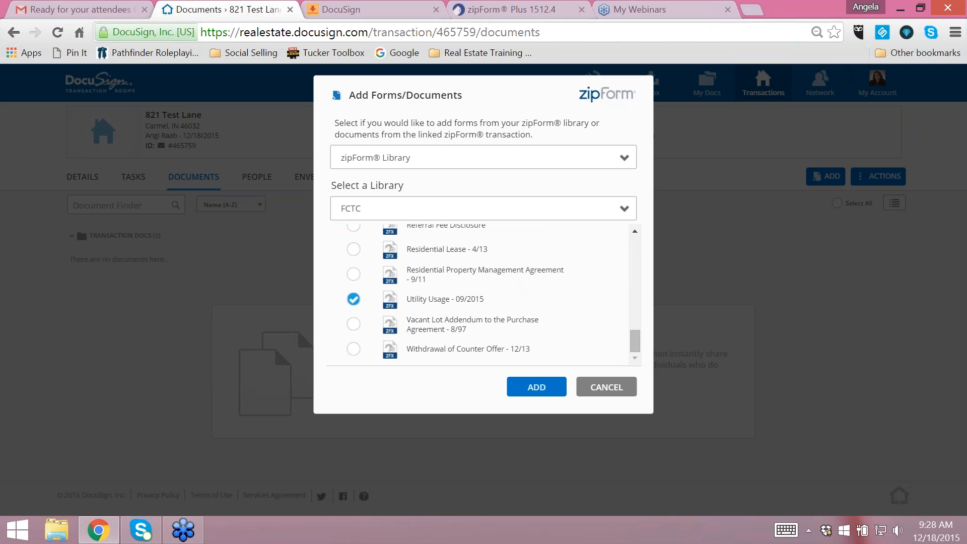
pyautogui.click(536, 386)
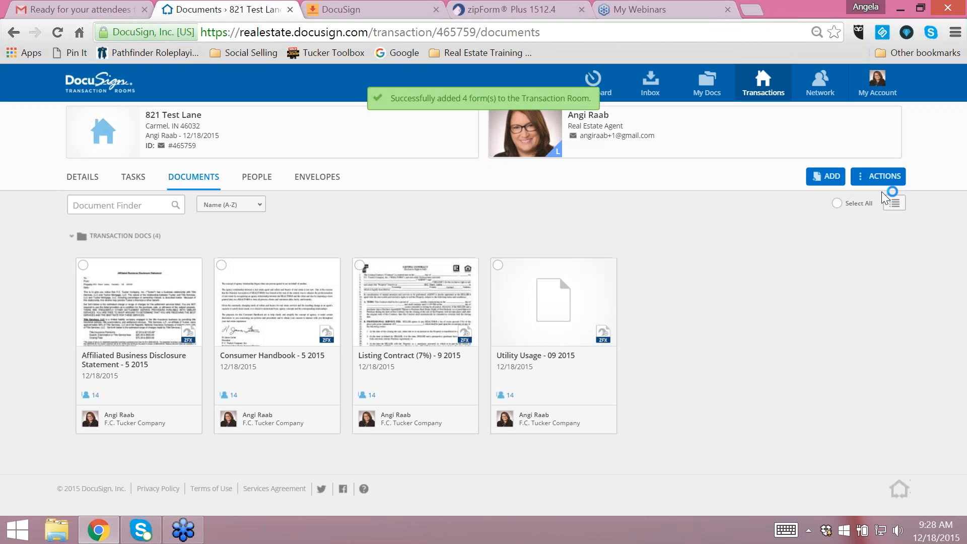
# - Add the HMS Home Warranty Application (Midwest) form to the room from the HMS library in the zipForm Library
pyautogui.click(829, 177)
pyautogui.click(835, 230)
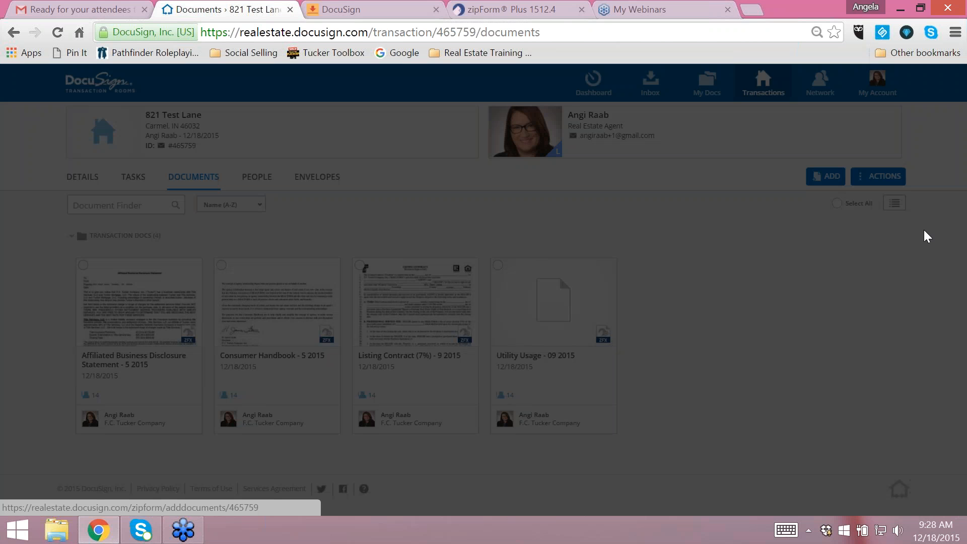
pyautogui.click(514, 162)
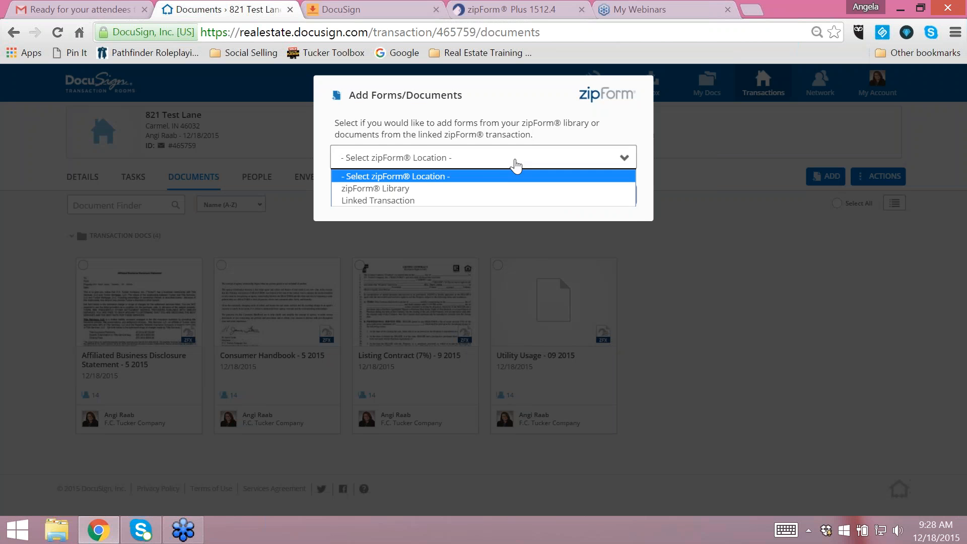
pyautogui.click(397, 188)
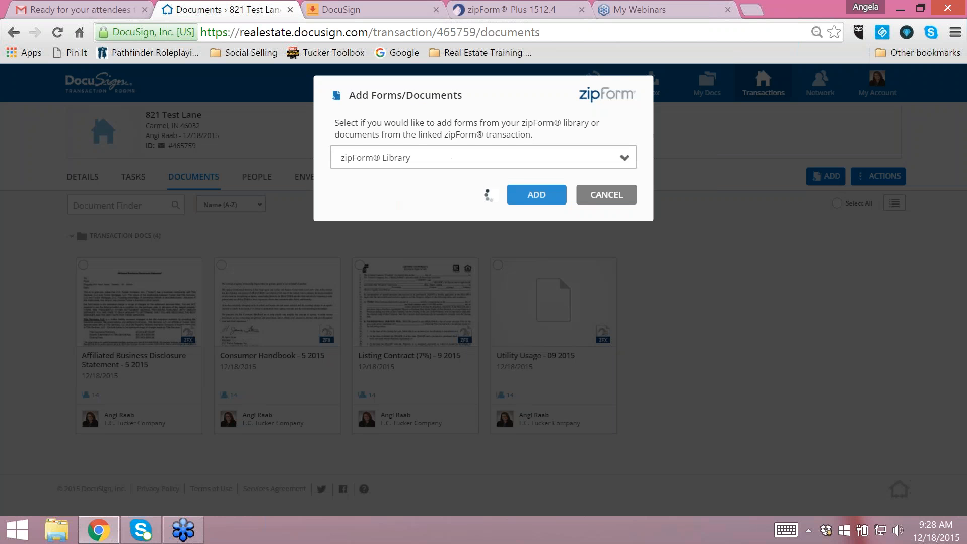
pyautogui.click(464, 217)
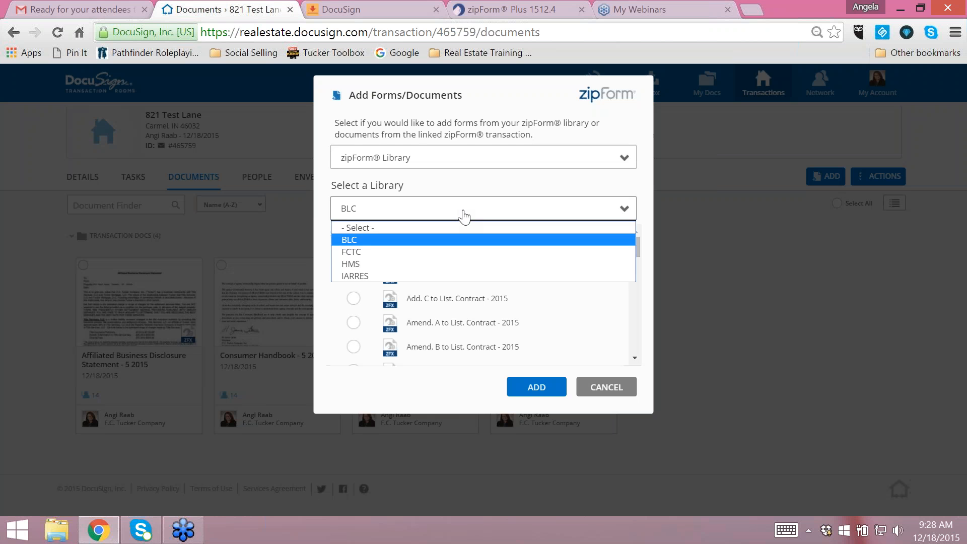
pyautogui.click(393, 263)
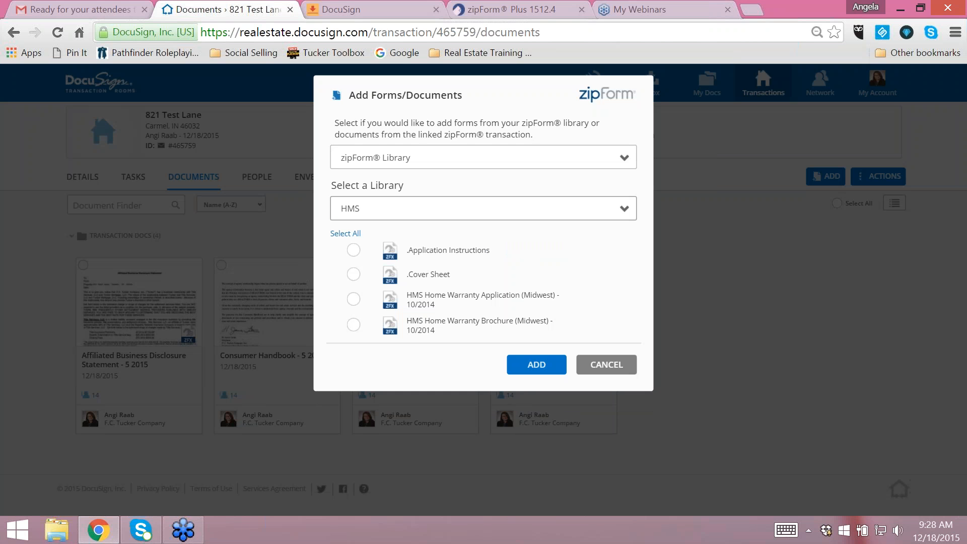
pyautogui.click(356, 301)
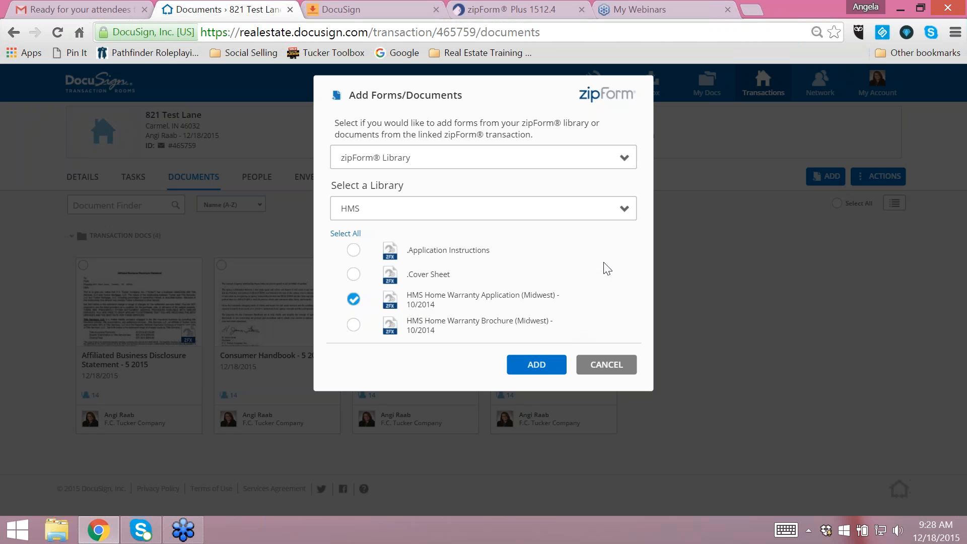
pyautogui.click(541, 363)
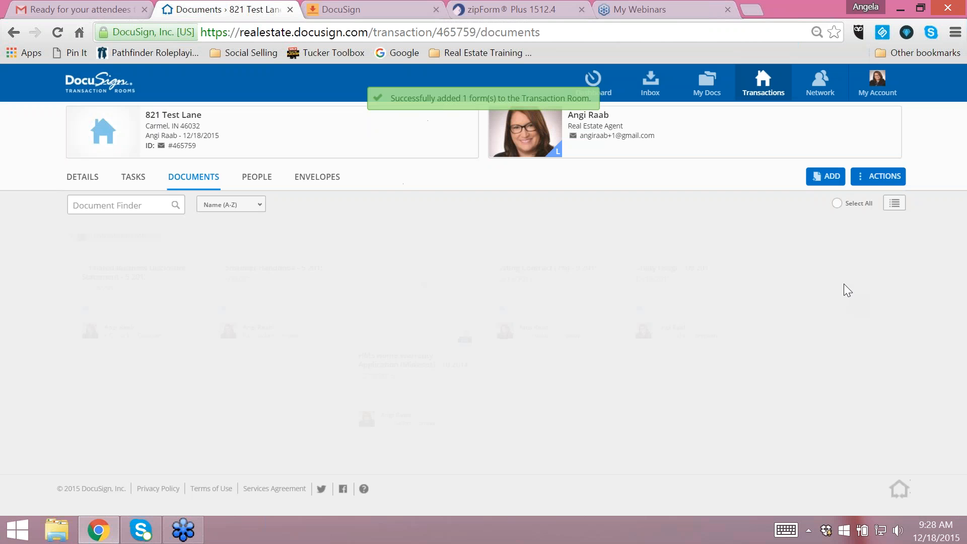
# - Add the Seller's Residential Real Estate Sales Disclosure - 2015 form from the IARRES zipForm library and look over the room's documents
pyautogui.click(825, 176)
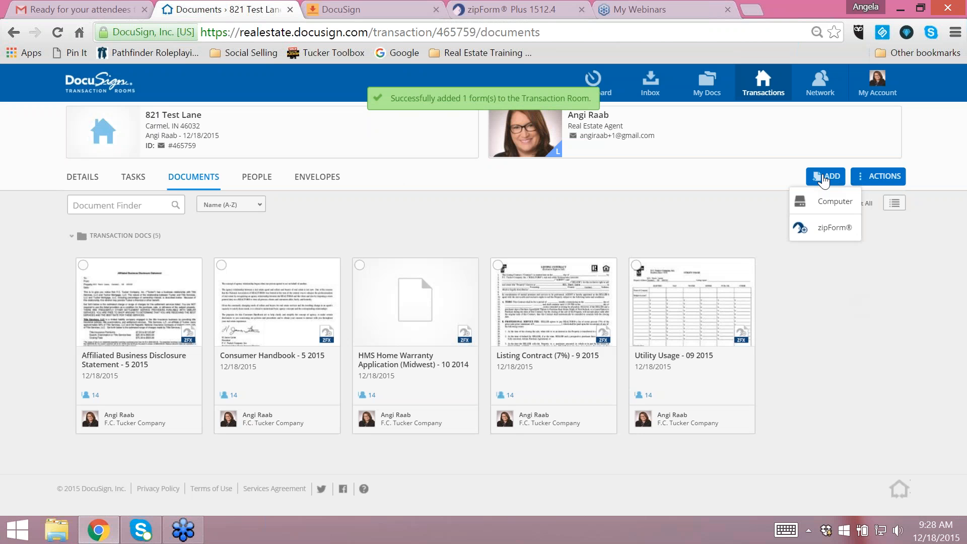
pyautogui.click(826, 231)
pyautogui.click(496, 157)
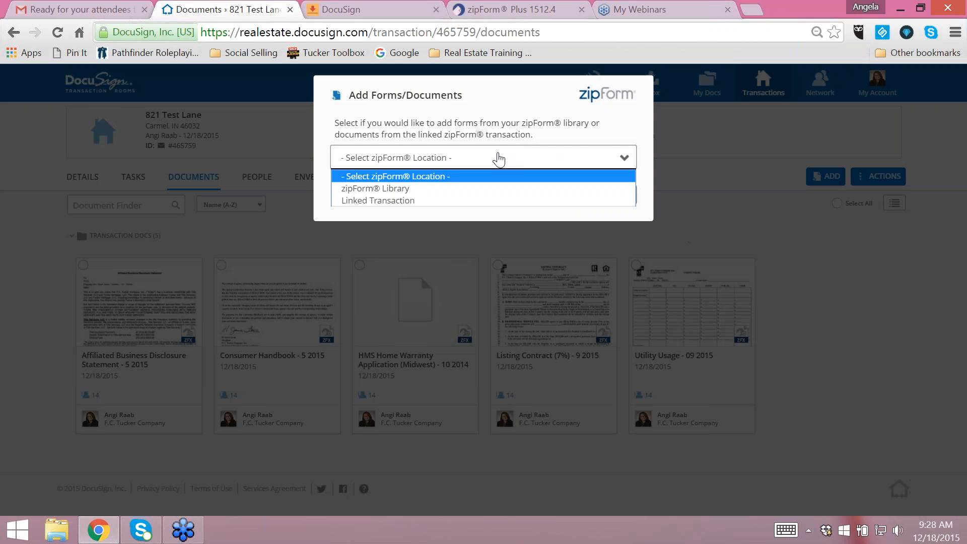
pyautogui.click(357, 188)
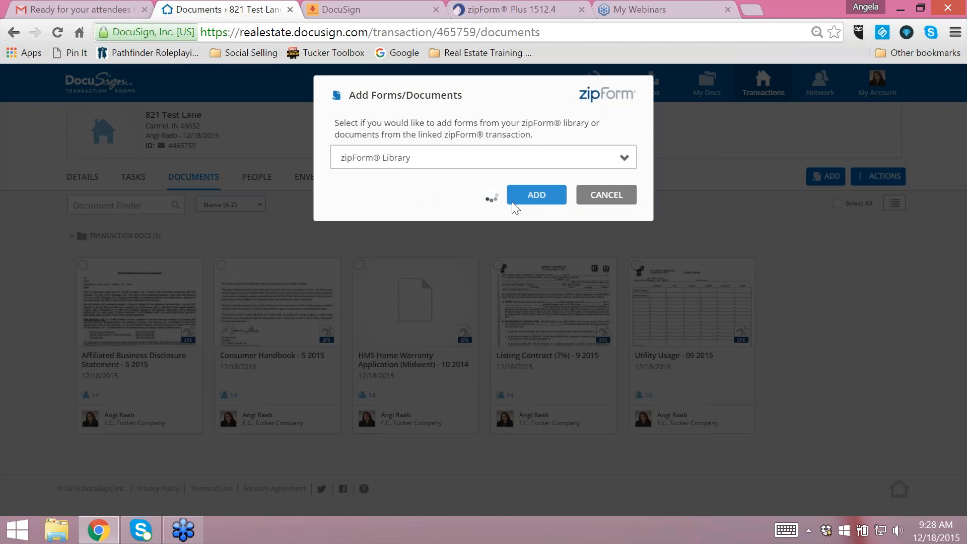
pyautogui.click(526, 208)
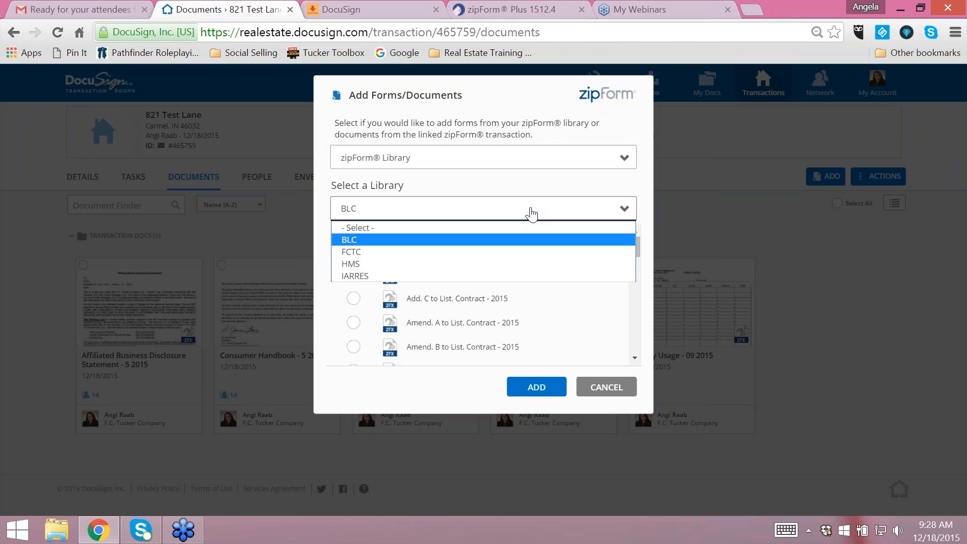
pyautogui.click(413, 276)
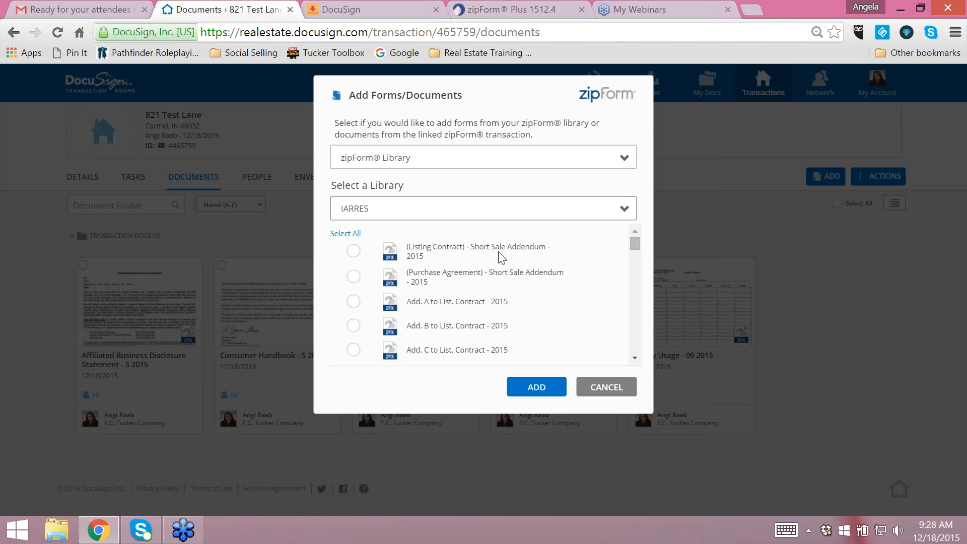
pyautogui.moveTo(632, 248); pyautogui.dragTo(648, 355)
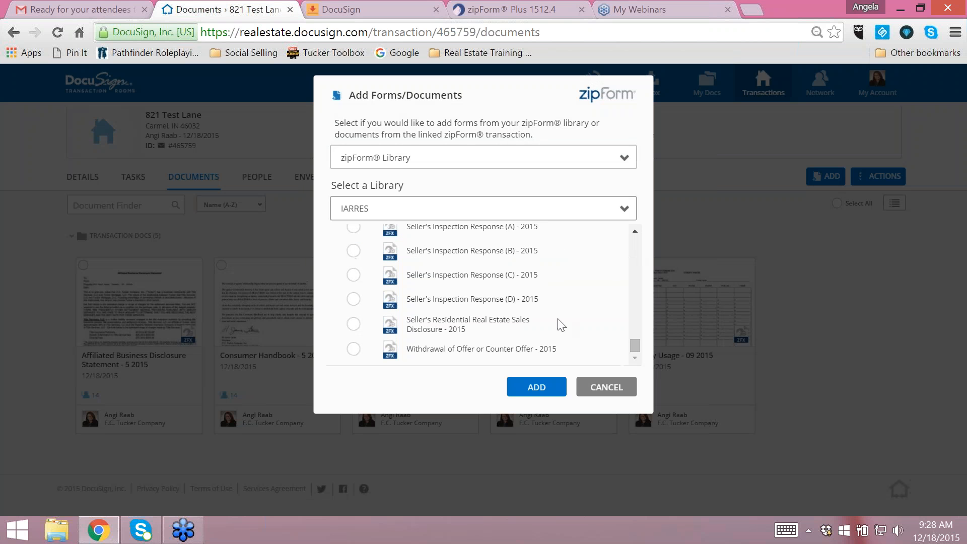
pyautogui.click(355, 327)
pyautogui.click(544, 391)
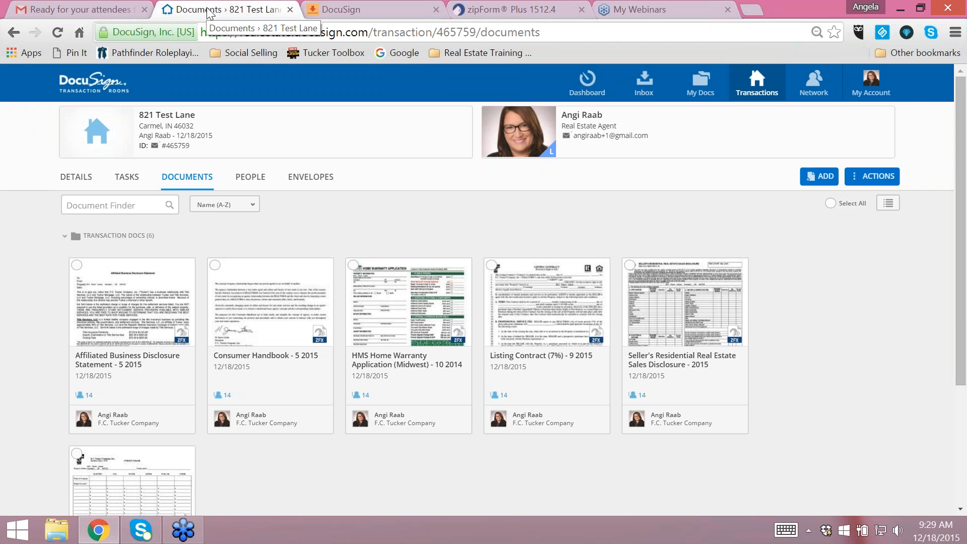
pyautogui.scroll(-3, 395, 507)
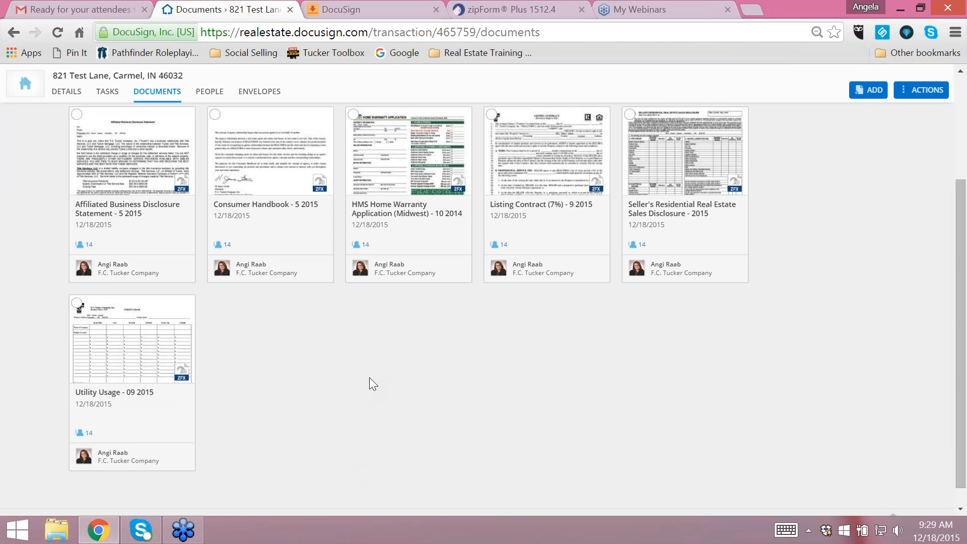
pyautogui.scroll(3, 370, 377)
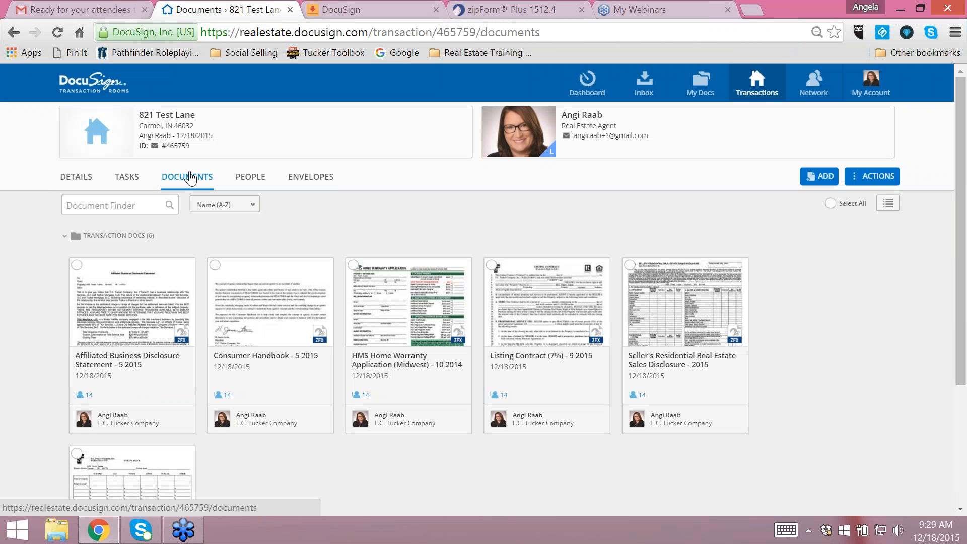
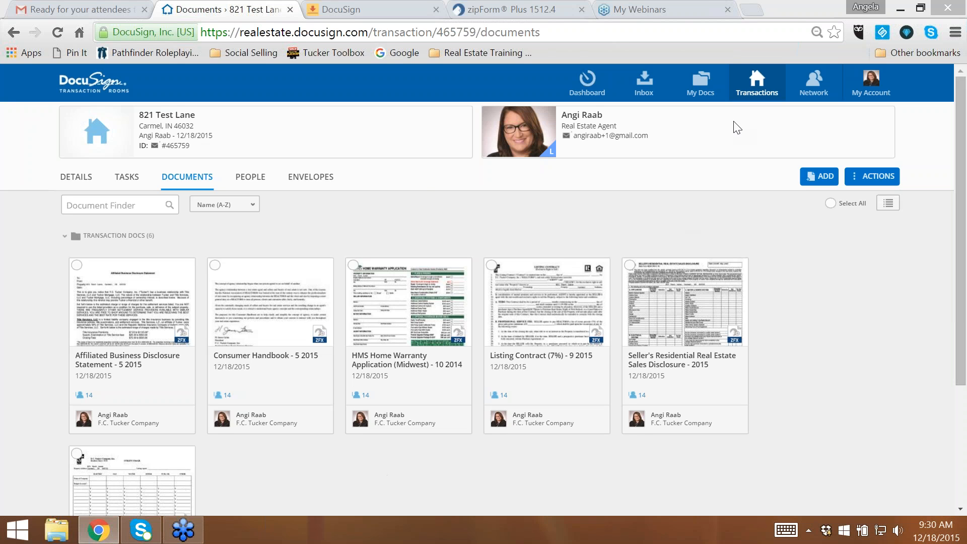
pyautogui.click(135, 237)
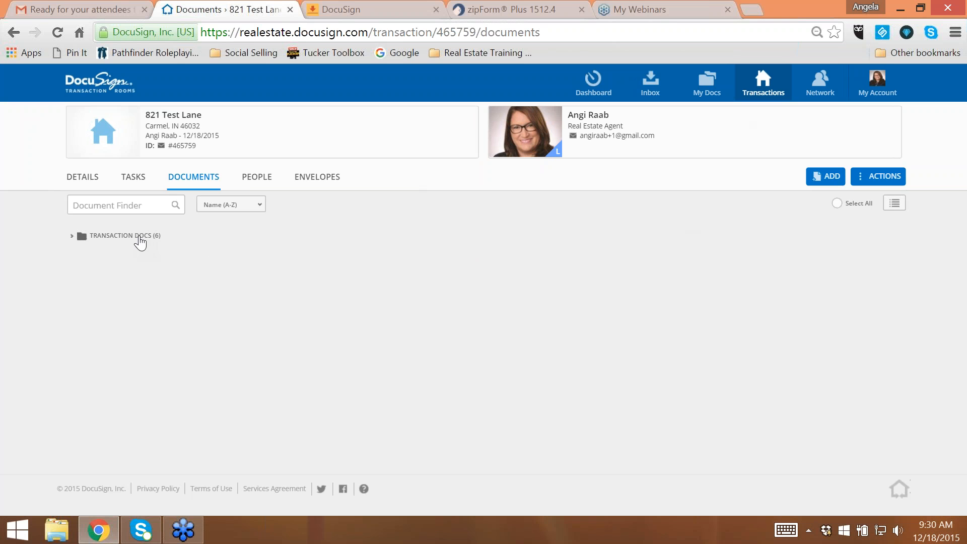
pyautogui.click(139, 238)
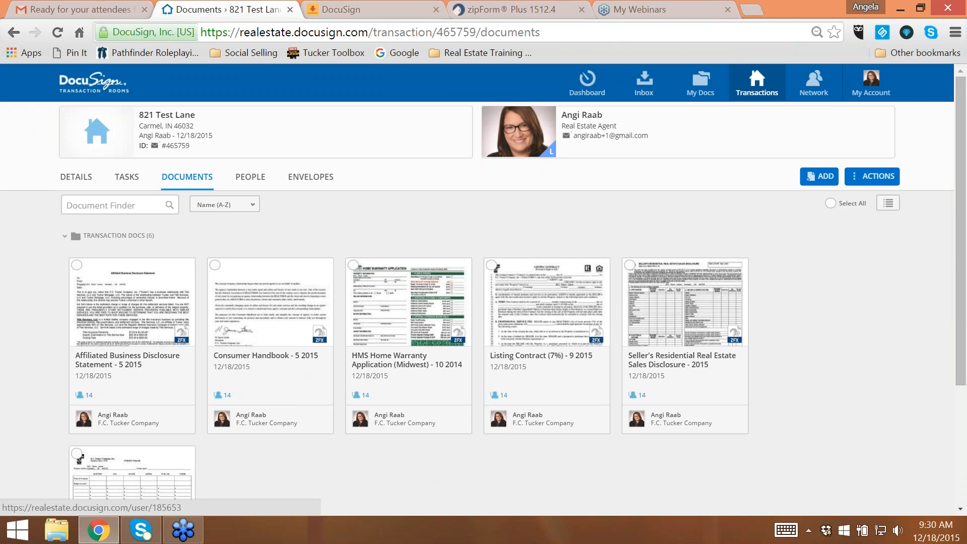
# - Add a folder named Listing Documents to the transaction room's documents
pyautogui.click(871, 187)
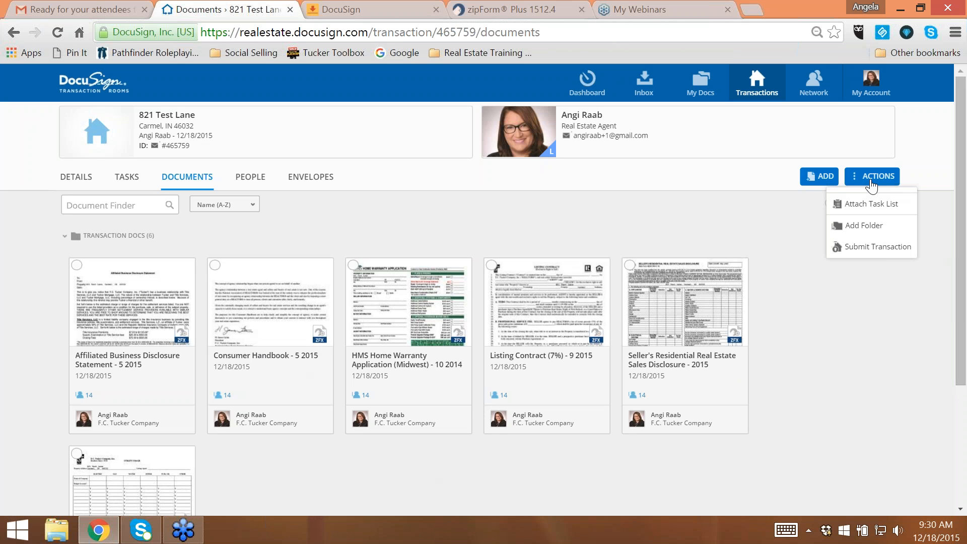
pyautogui.click(862, 228)
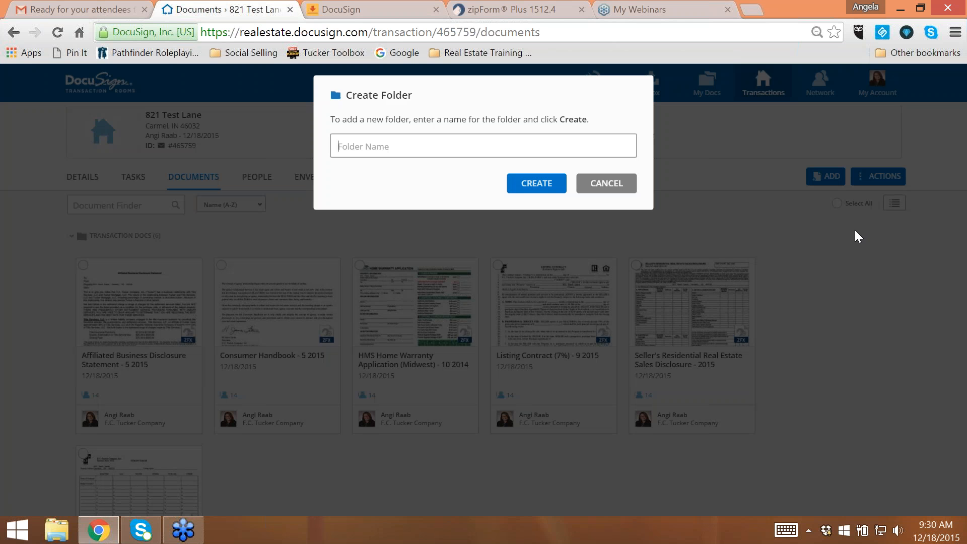
pyautogui.write('Listing Docuems')
pyautogui.press('BackSpace')
pyautogui.press('BackSpace')
pyautogui.press('BackSpace')
pyautogui.write('ments')
pyautogui.press('Return')
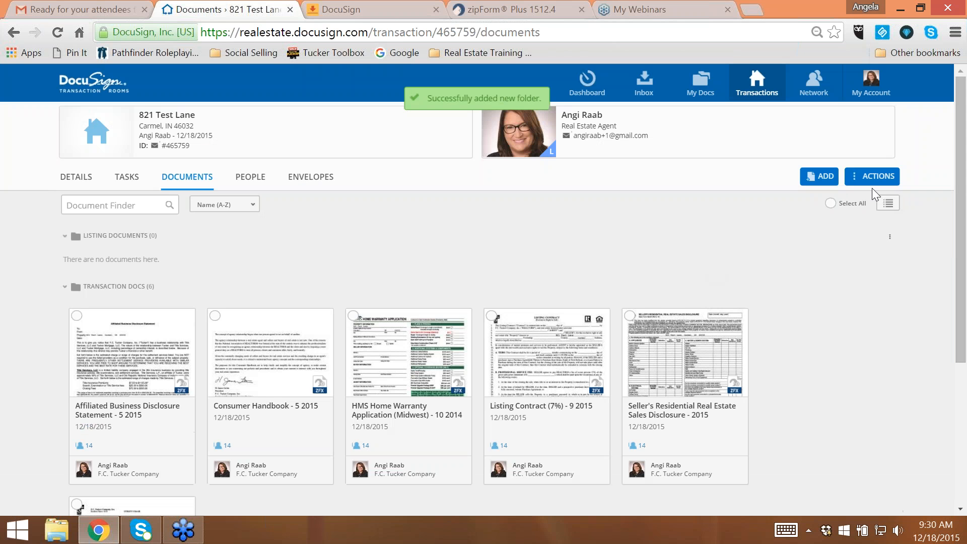
# - Add a second folder named Archive to the transaction room's documents
pyautogui.click(864, 177)
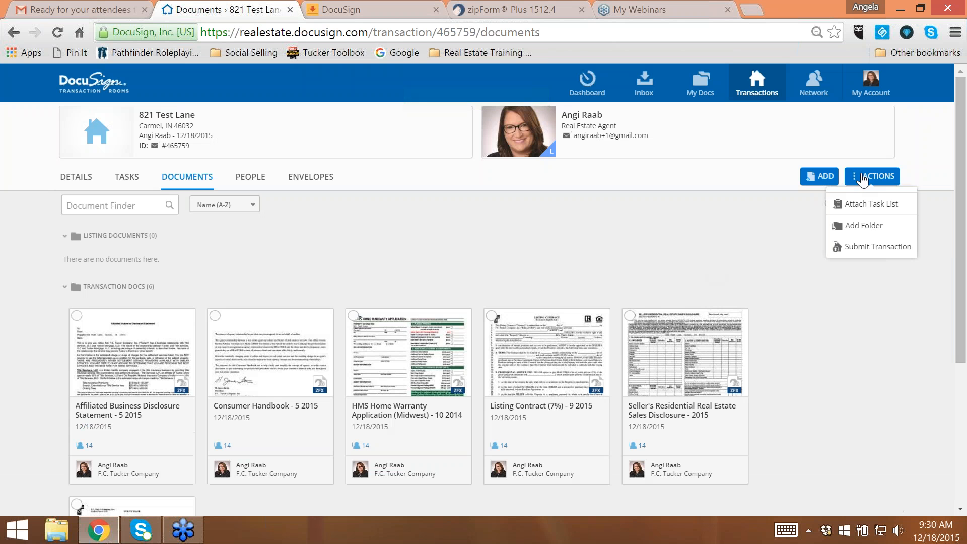
pyautogui.click(856, 226)
pyautogui.write('Junk')
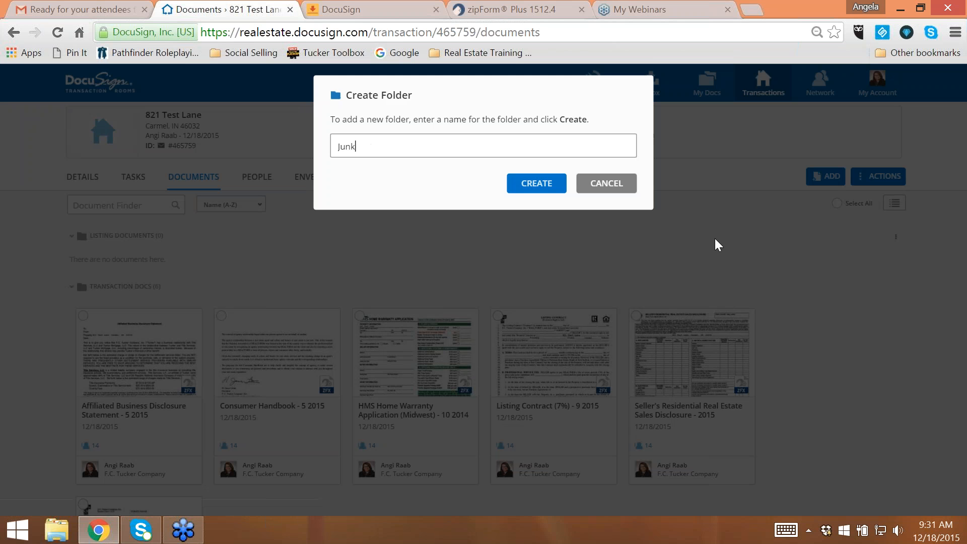
pyautogui.press('BackSpace')
pyautogui.press('BackSpace')
pyautogui.press('BackSpace')
pyautogui.press('BackSpace')
pyautogui.write('Trash')
pyautogui.press('BackSpace')
pyautogui.press('BackSpace')
pyautogui.press('BackSpace')
pyautogui.press('BackSpace')
pyautogui.press('BackSpace')
pyautogui.write('Archive')
pyautogui.click(536, 186)
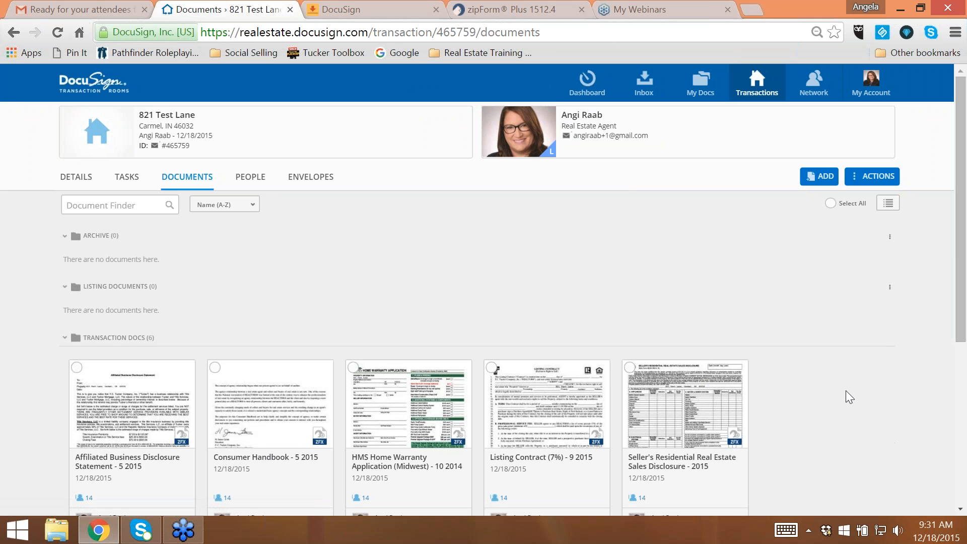
# - Look over the room's folders and forms and switch the documents from thumbnails to list view
pyautogui.scroll(-5, 433, 373)
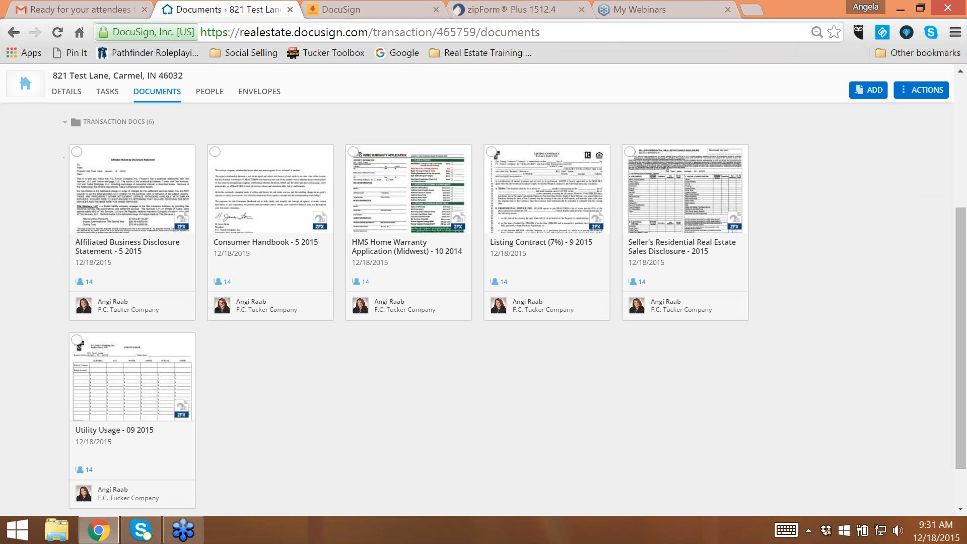
pyautogui.scroll(1, 431, 362)
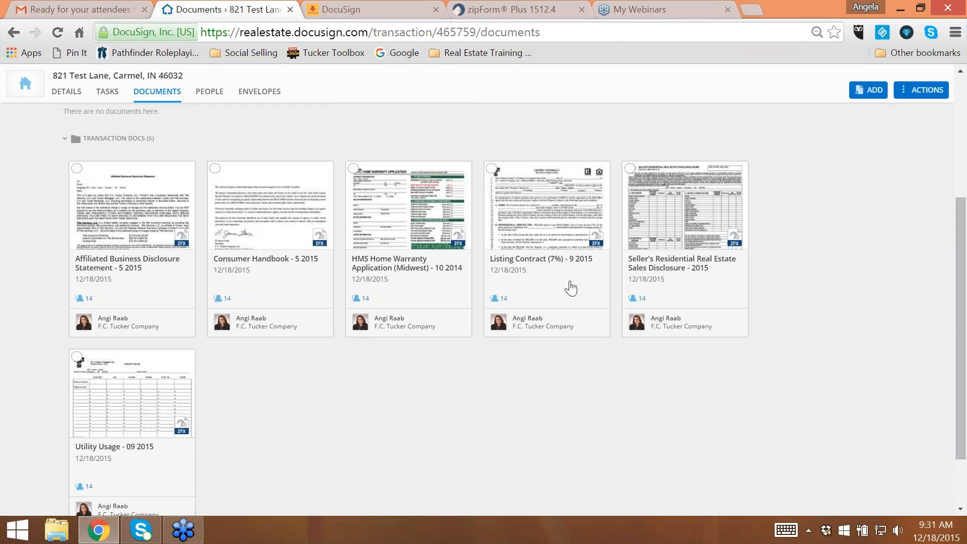
pyautogui.scroll(4, 568, 288)
pyautogui.scroll(-3, 421, 443)
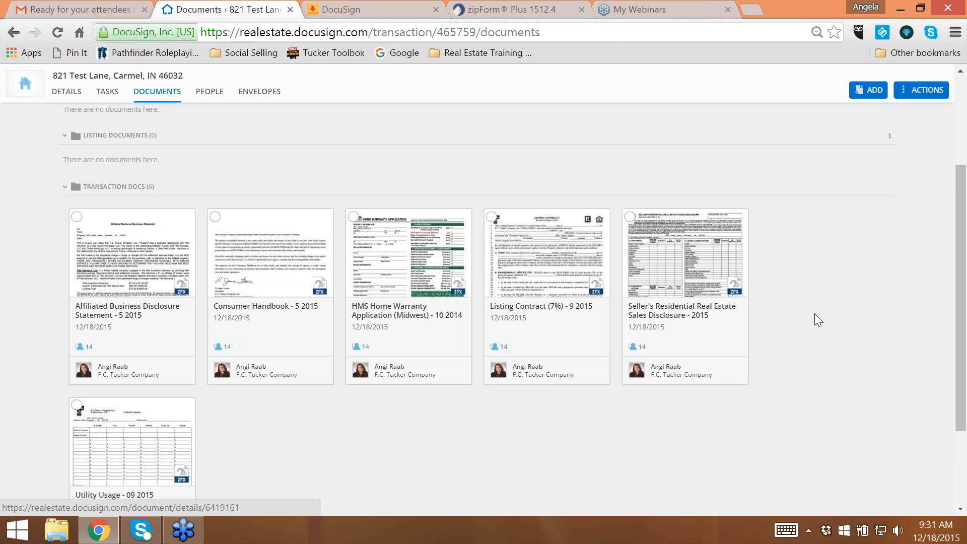
pyautogui.scroll(3, 847, 312)
pyautogui.click(888, 203)
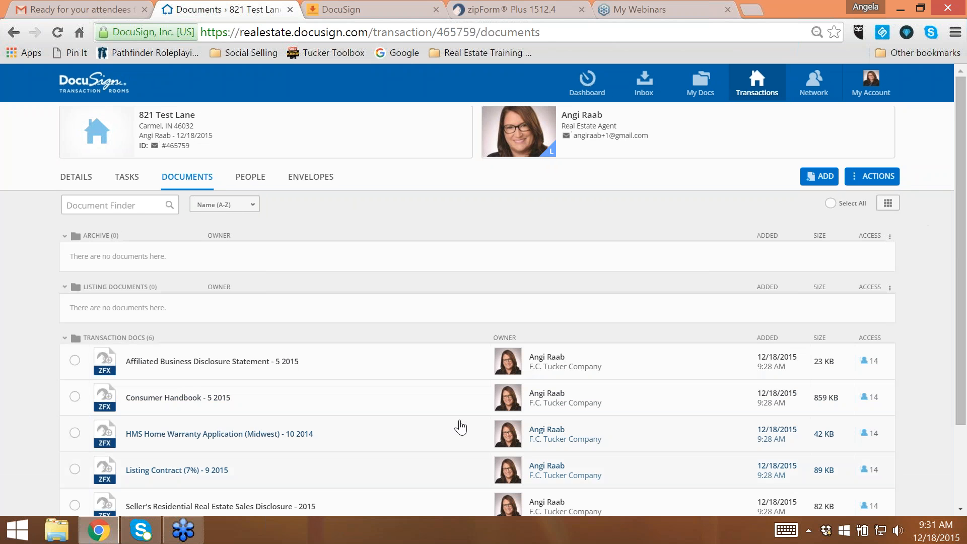
pyautogui.scroll(-2, 456, 426)
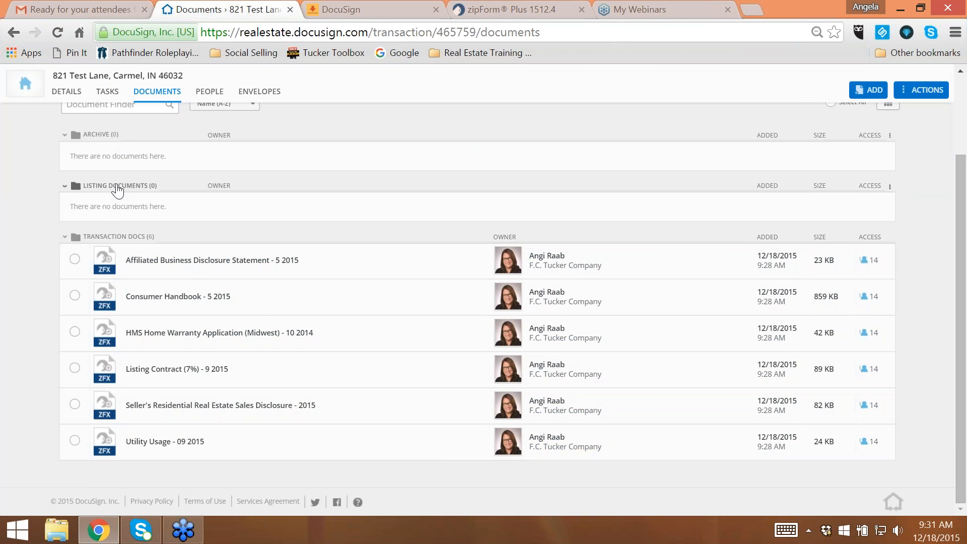
# - Move the Affiliated Business Disclosure Statement, Consumer Handbook and HMS Home Warranty Application into the Listing Documents folder
pyautogui.moveTo(151, 265); pyautogui.dragTo(160, 216)
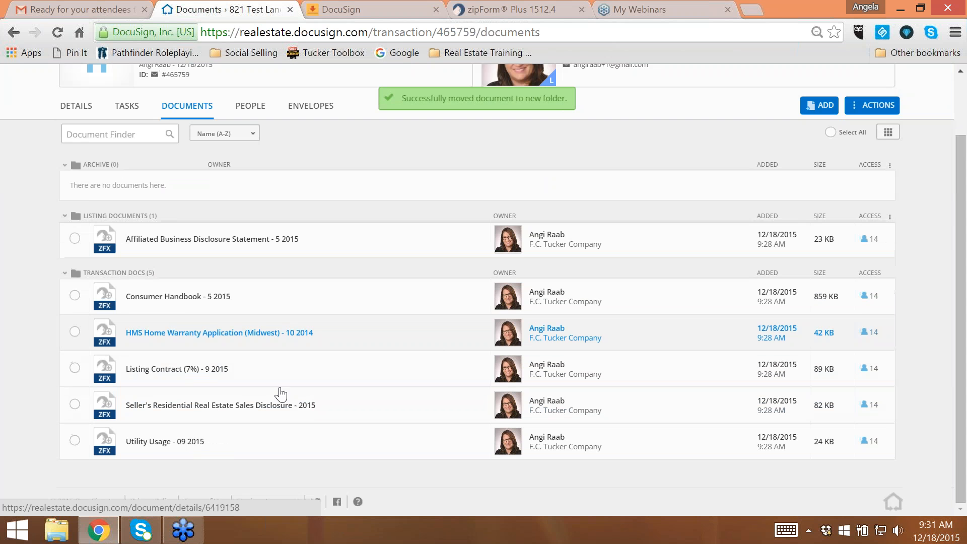
pyautogui.moveTo(181, 302); pyautogui.dragTo(194, 260)
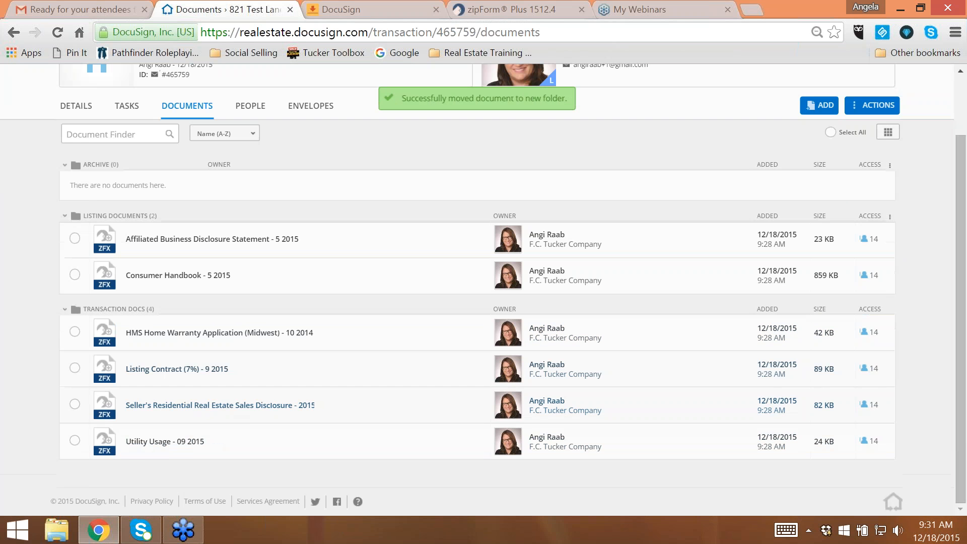
pyautogui.moveTo(191, 332); pyautogui.dragTo(190, 281)
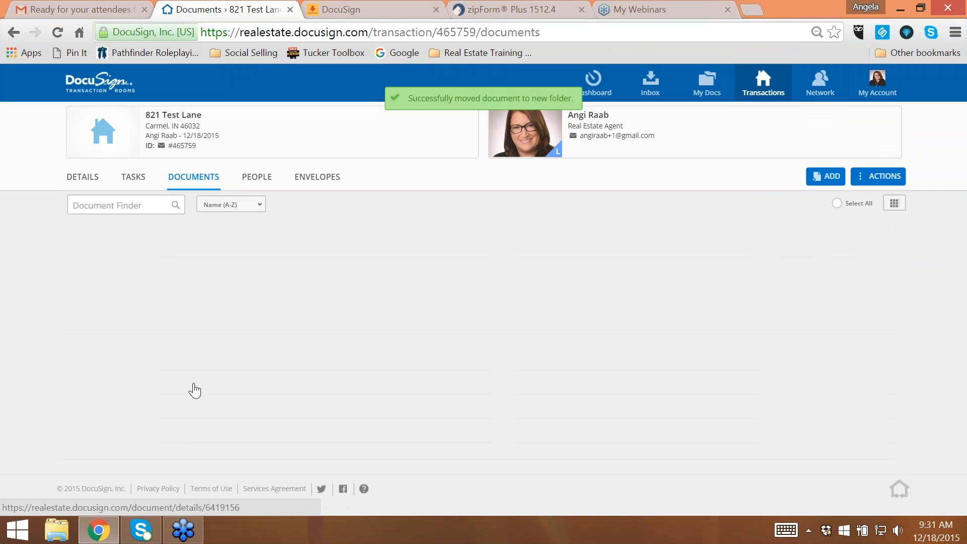
# - Move the three forms in the Listing Documents folder back to the Transaction Docs folder
pyautogui.scroll(-2, 155, 388)
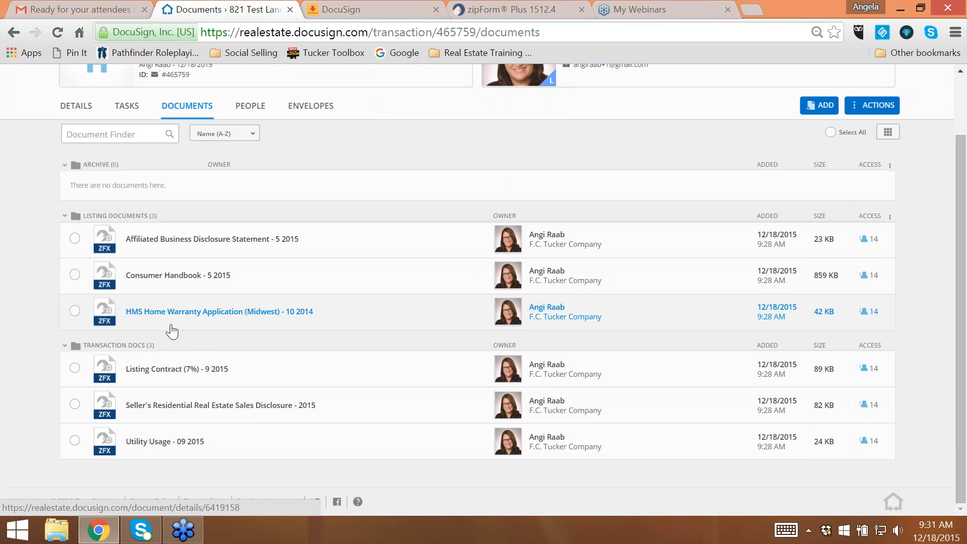
pyautogui.moveTo(171, 327); pyautogui.dragTo(184, 429)
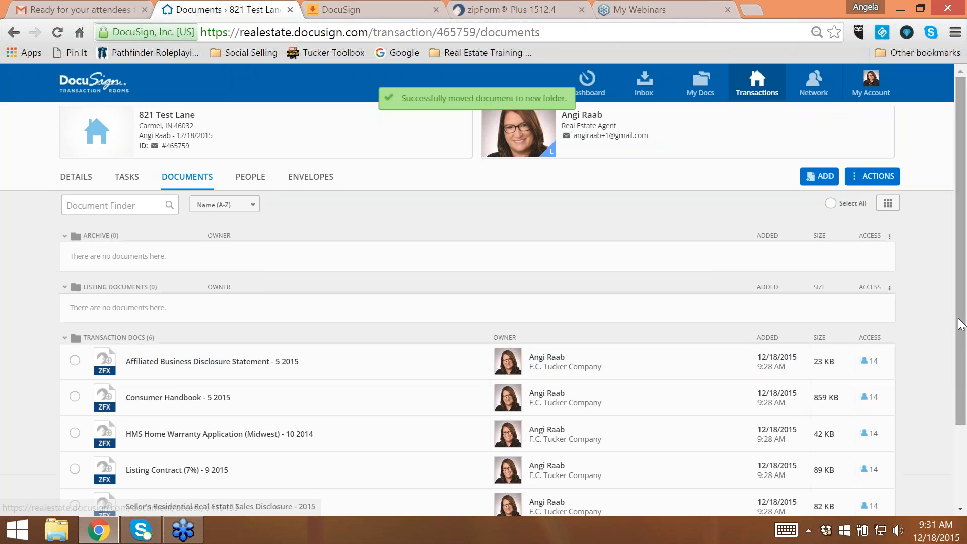
# - Open the Affiliated Business Disclosure Statement and enter the seller's name as recipient and the agent's name as sender, leaving the date blank
pyautogui.moveTo(958, 317); pyautogui.dragTo(963, 390)
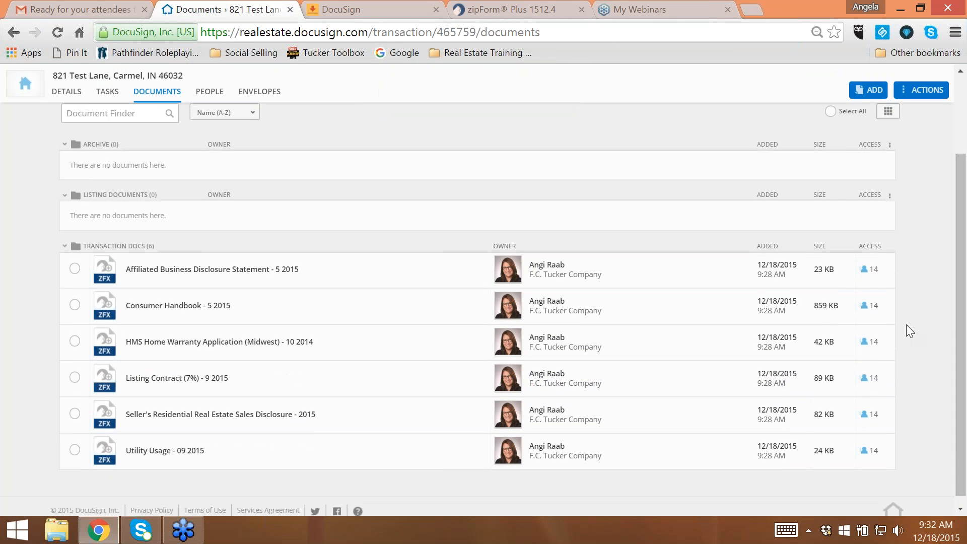
pyautogui.click(74, 268)
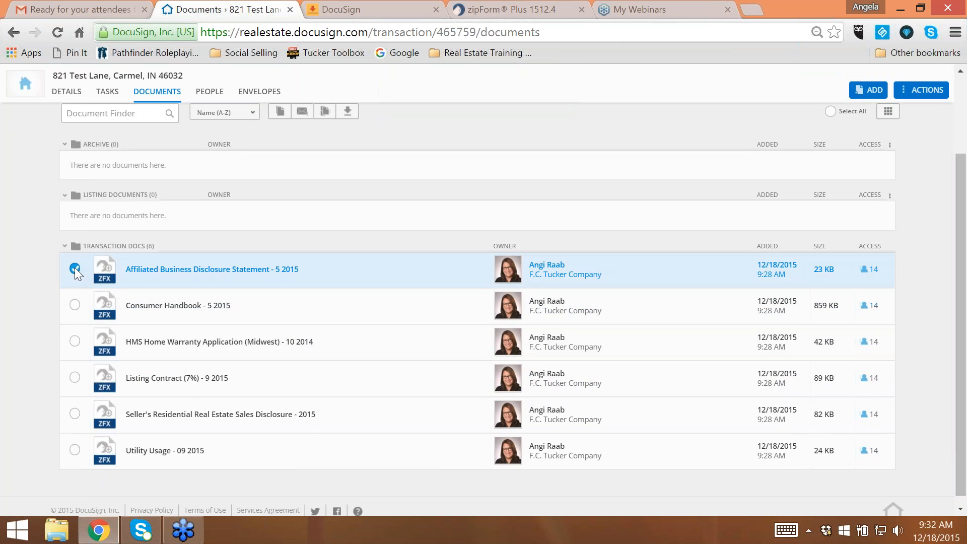
pyautogui.click(283, 271)
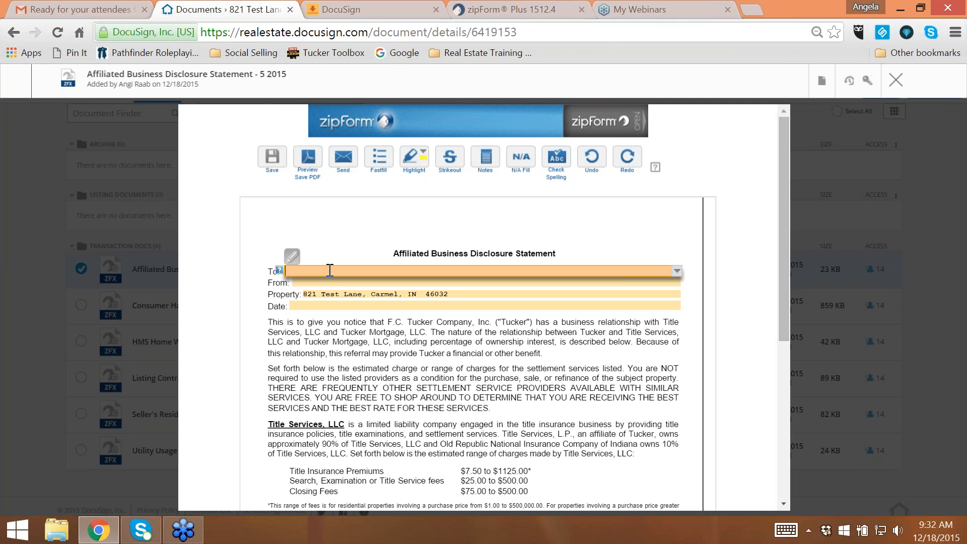
pyautogui.write('Sally Seller')
pyautogui.press('Tab')
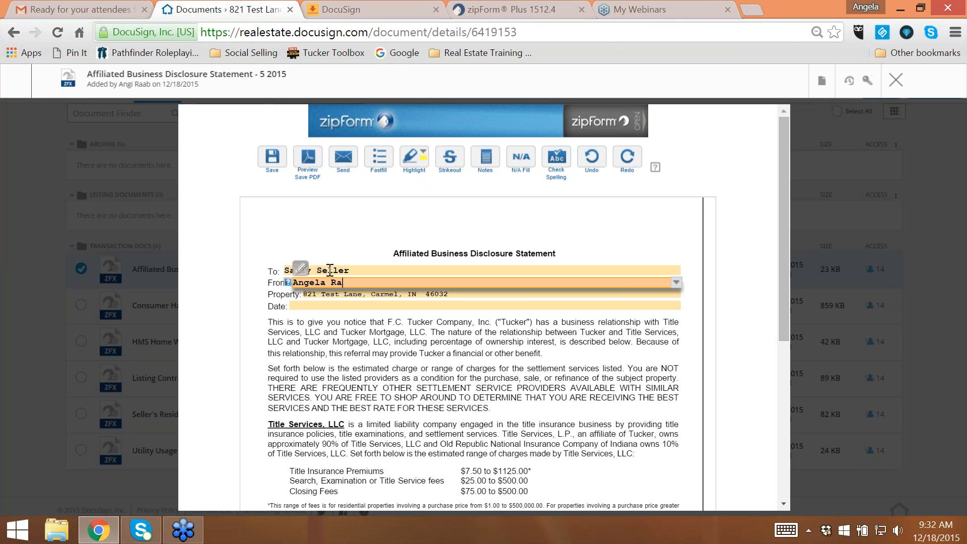
pyautogui.press('Tab')
pyautogui.press('Tab')
pyautogui.press('Tab')
pyautogui.press('Tab')
pyautogui.press('Tab')
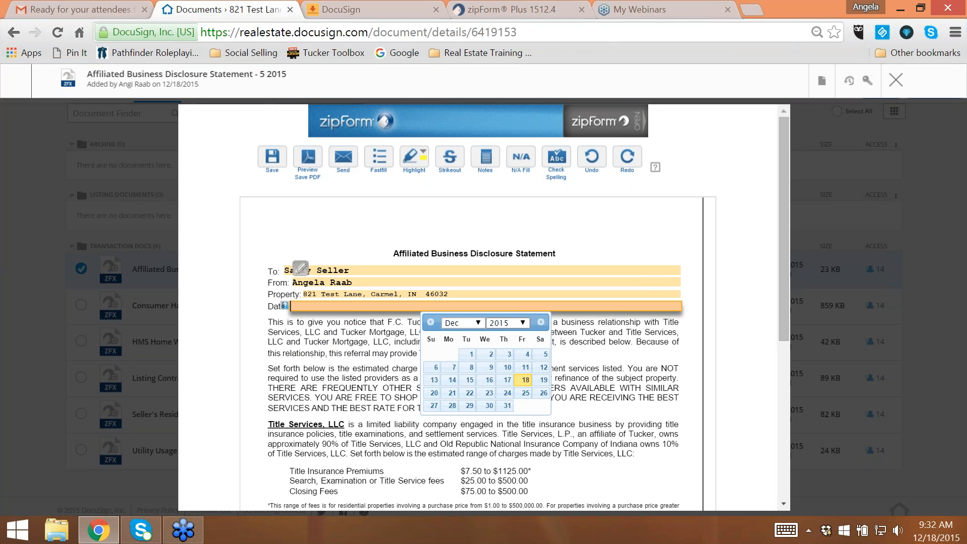
pyautogui.click(598, 369)
# - Save and close the Affiliated Business Disclosure Statement and clear its selection in the document list
pyautogui.scroll(-6, 597, 370)
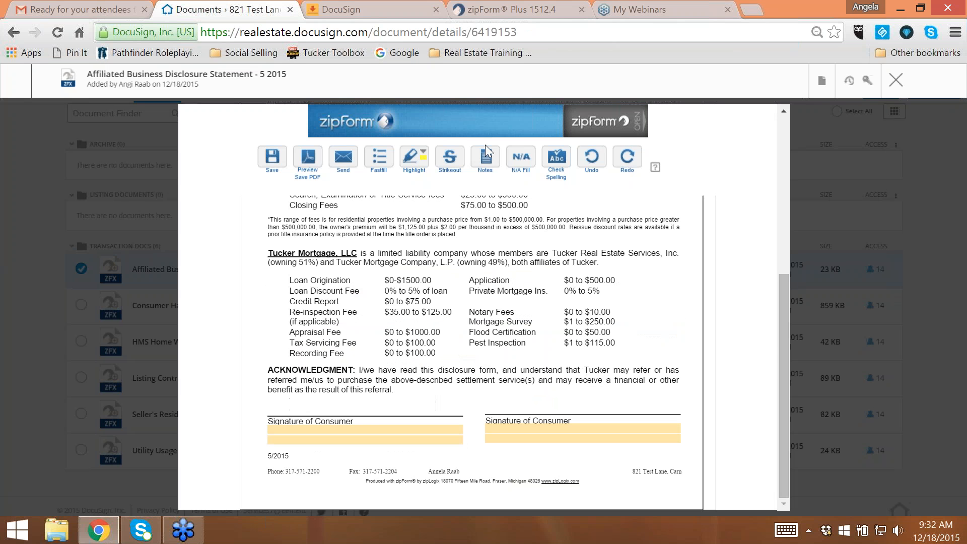
pyautogui.click(272, 159)
pyautogui.click(896, 80)
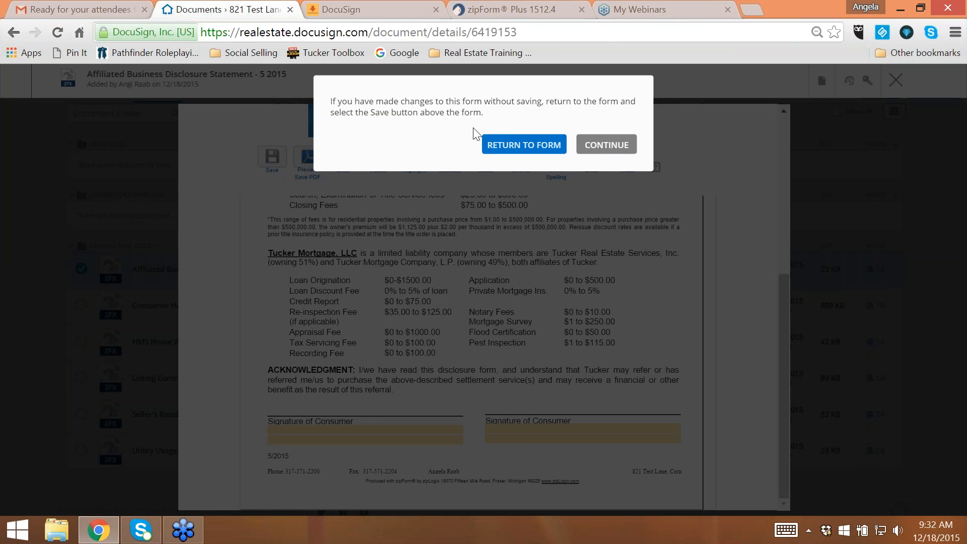
pyautogui.click(607, 146)
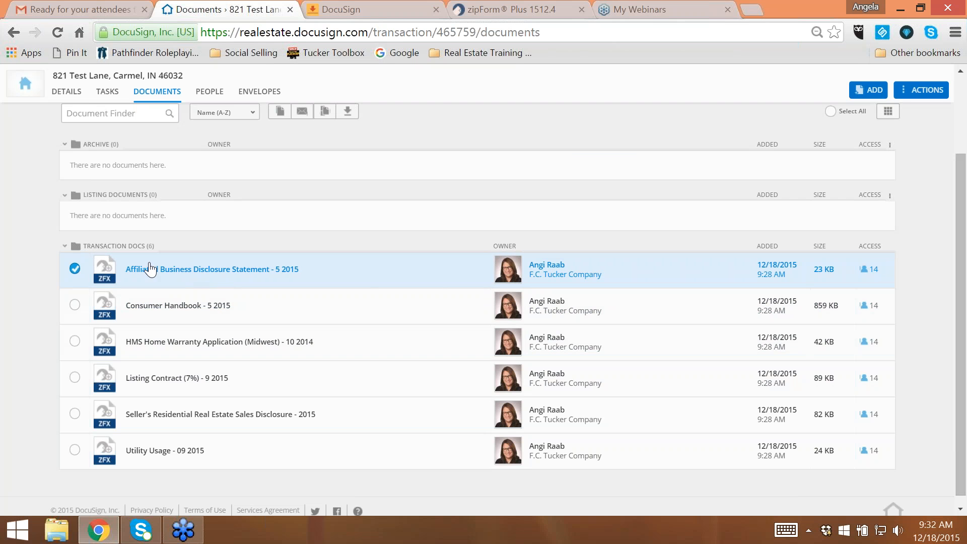
pyautogui.scroll(3, 923, 364)
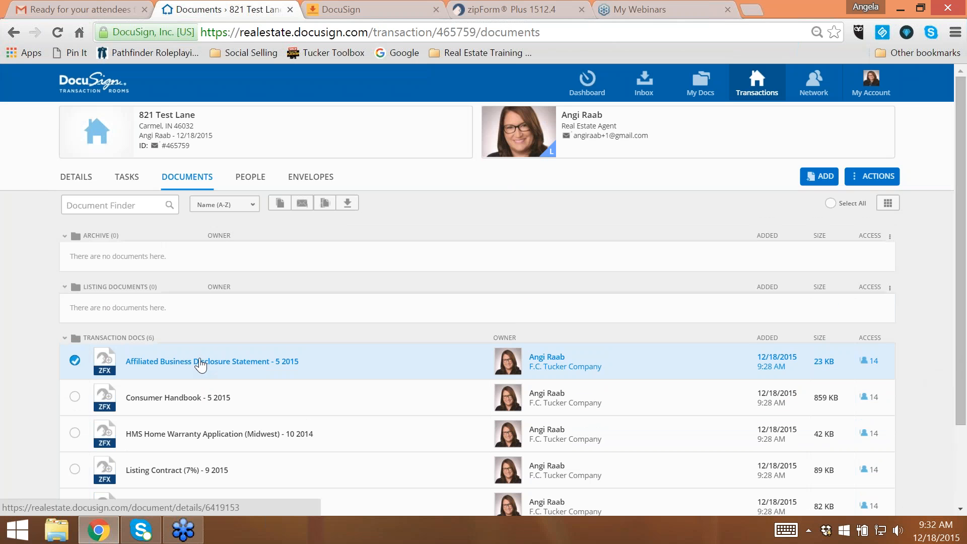
pyautogui.click(74, 360)
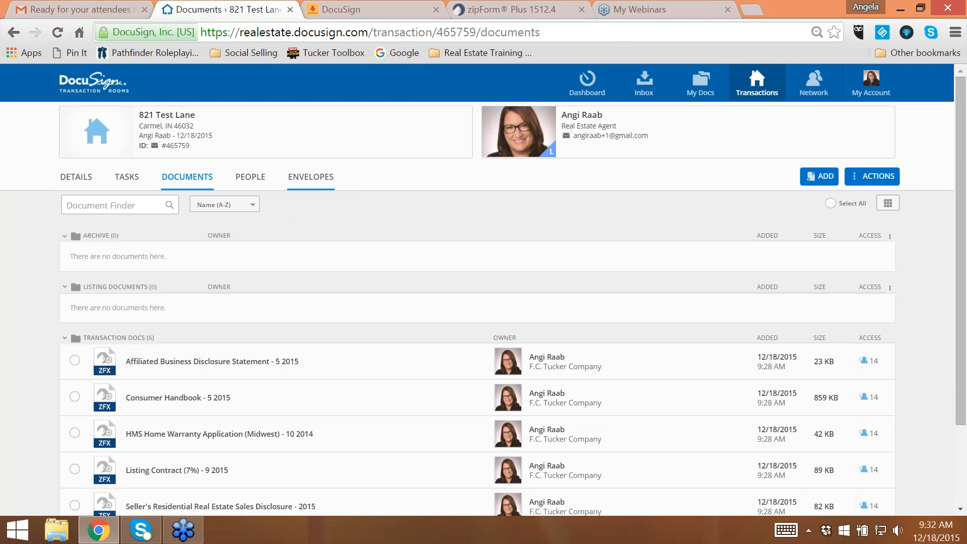
# - Create a signing envelope for the room with Listing Documents as both its name and subject
pyautogui.click(318, 181)
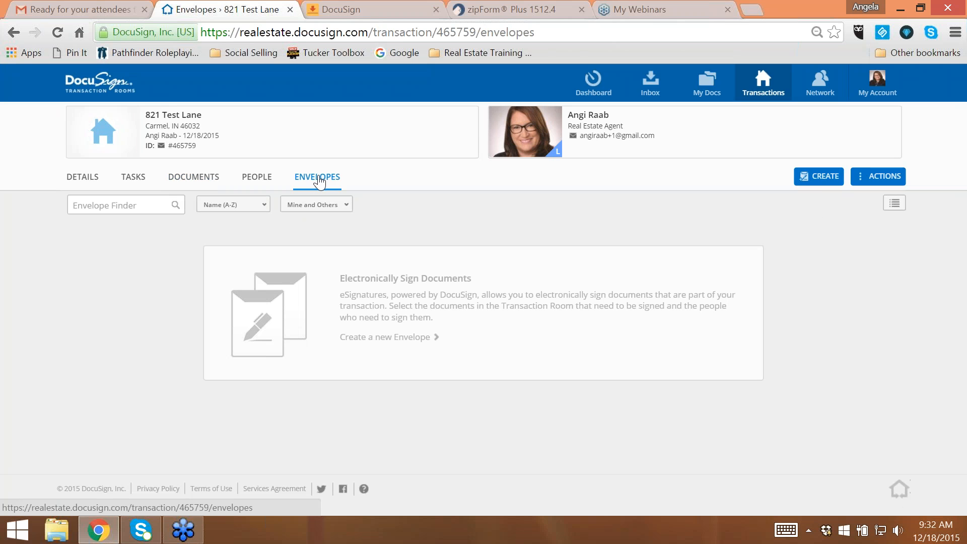
pyautogui.click(821, 177)
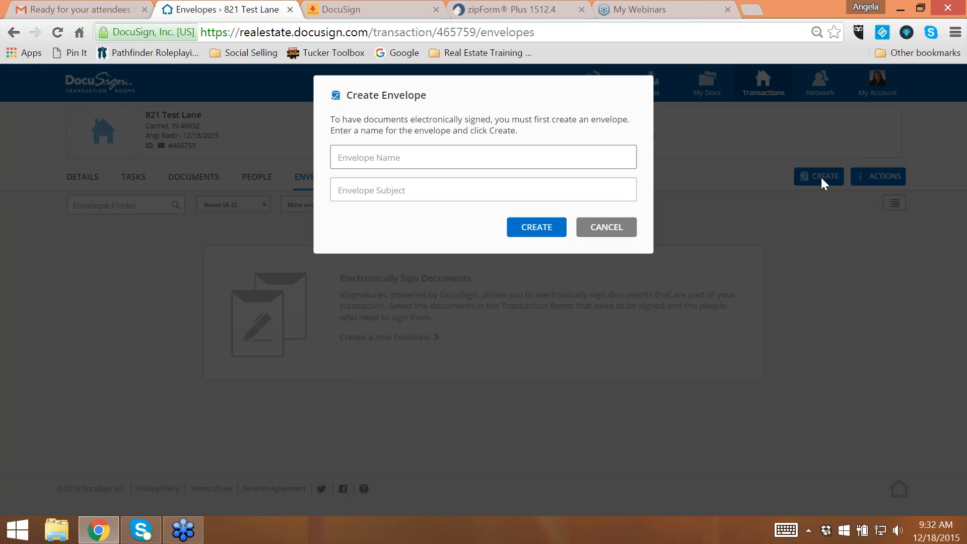
pyautogui.write('Listing Docu')
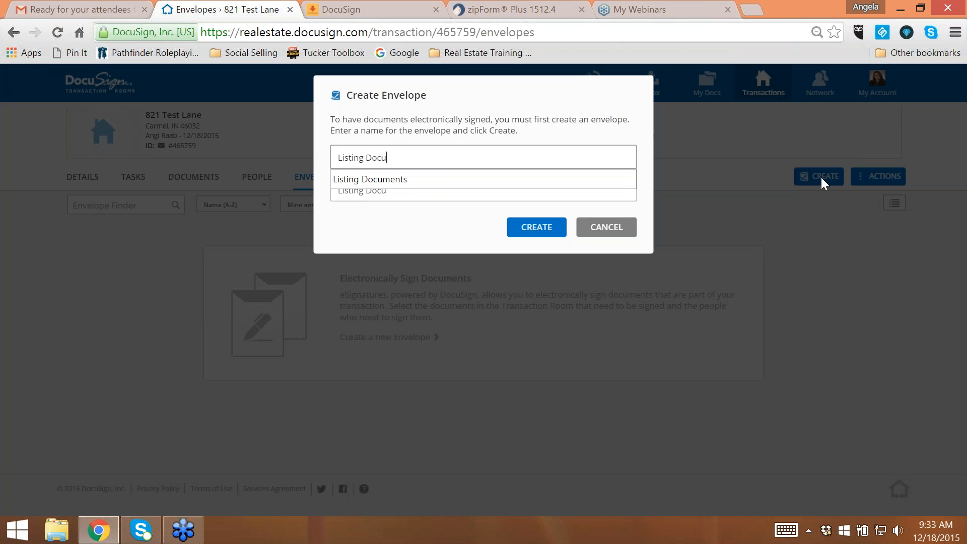
pyautogui.write('ments')
pyautogui.press('Down')
pyautogui.press('Return')
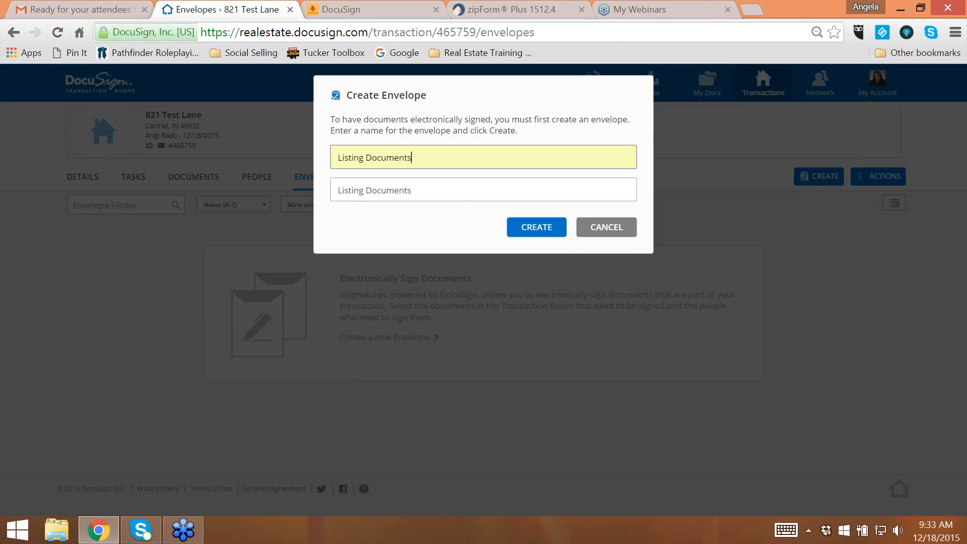
pyautogui.click(522, 225)
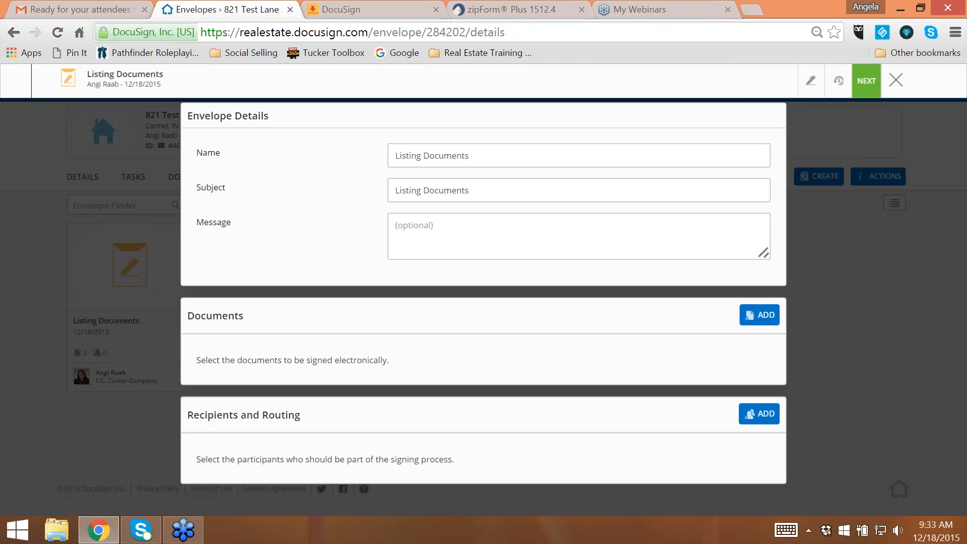
# - Add the Affiliated Business Disclosure Statement - 5 2015 to the Listing Documents envelope
pyautogui.click(769, 315)
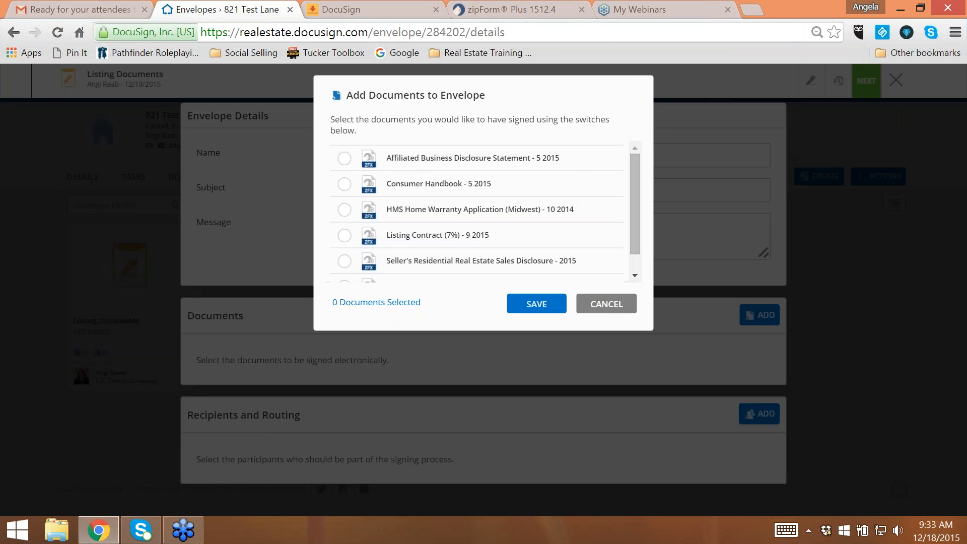
pyautogui.click(344, 158)
pyautogui.click(537, 303)
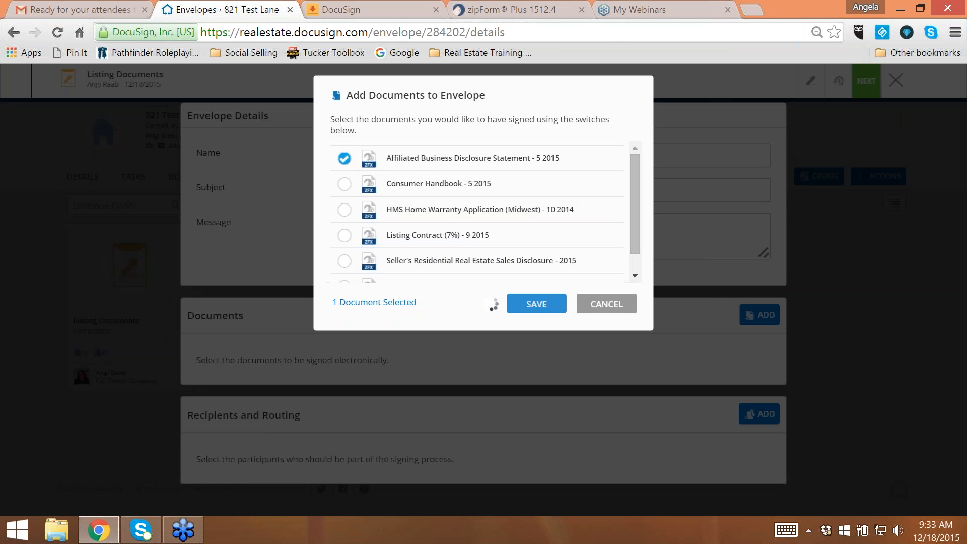
# - Add the real estate agent to the Listing Documents envelope as a participant with the Sign action
pyautogui.scroll(-1, 571, 305)
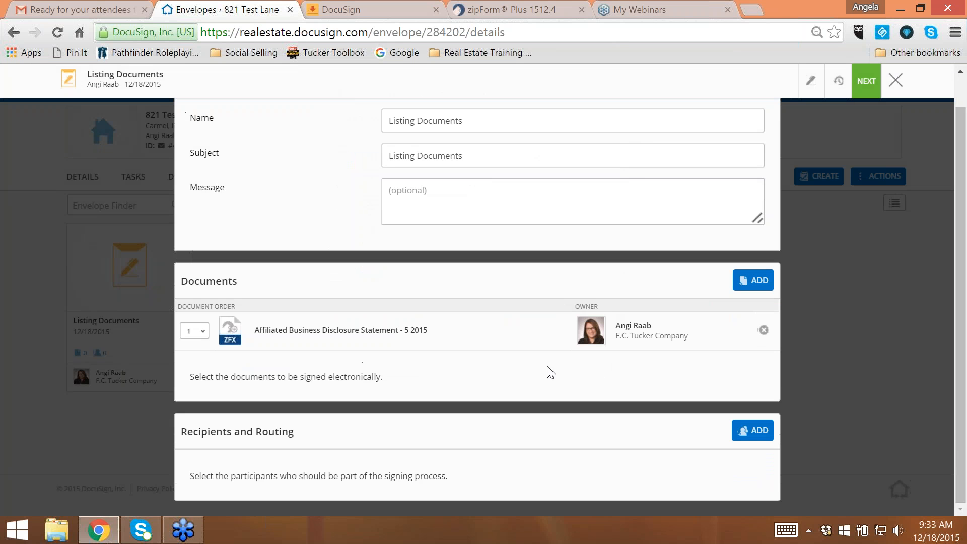
pyautogui.click(758, 432)
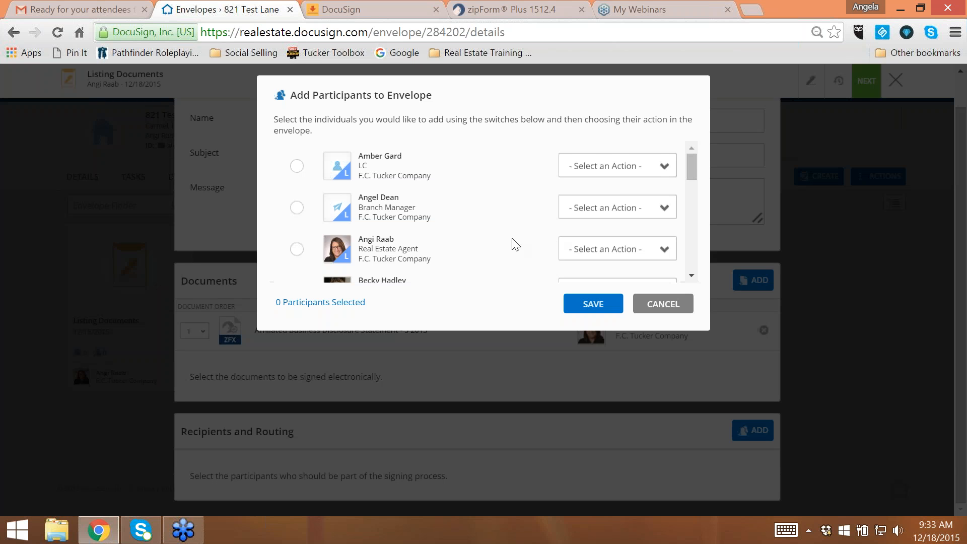
pyautogui.moveTo(691, 165)
pyautogui.mouseDown()
pyautogui.moveTo(694, 173)
pyautogui.moveTo(695, 156)
pyautogui.mouseUp()
pyautogui.scroll(-1, 705, 179)
pyautogui.scroll(-1, 705, 186)
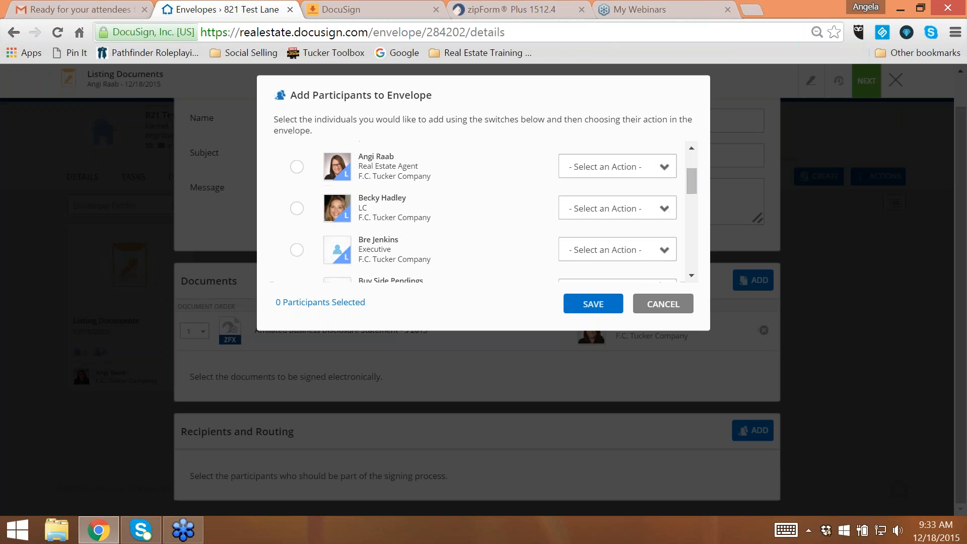
pyautogui.click(296, 168)
pyautogui.click(605, 168)
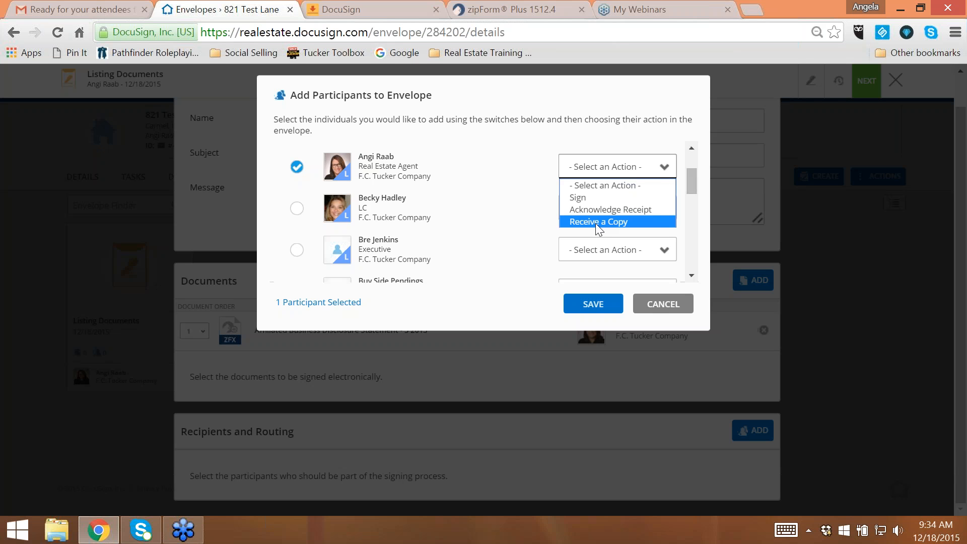
pyautogui.click(584, 197)
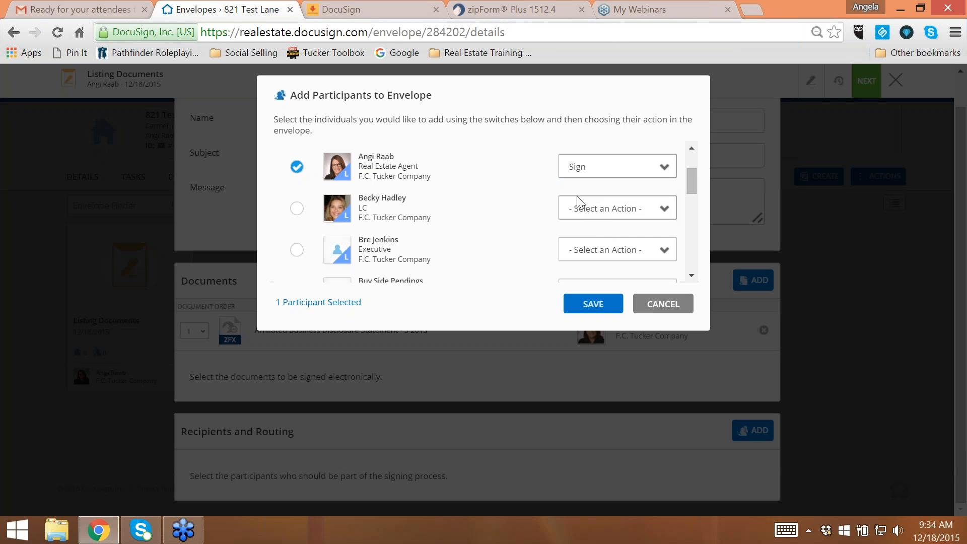
pyautogui.click(590, 304)
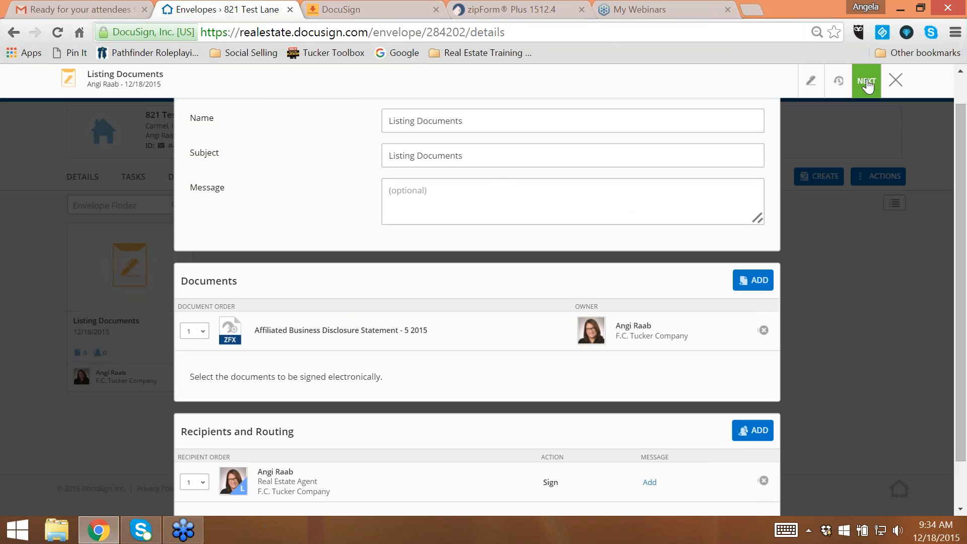
# - Assign the real estate agent to the Seller One signing role, leave the other roles empty, and proceed to document tagging
pyautogui.scroll(-1, 540, 381)
pyautogui.scroll(2, 646, 316)
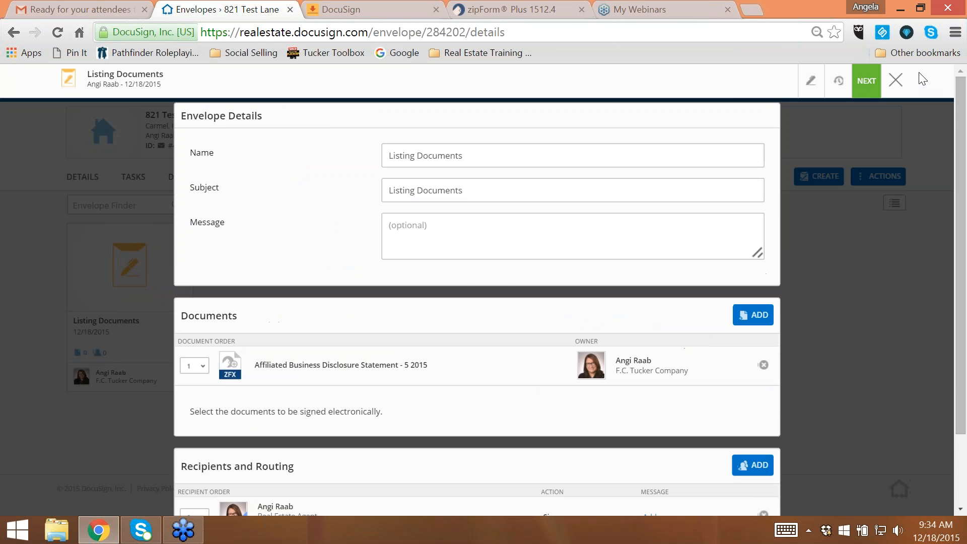
pyautogui.click(867, 82)
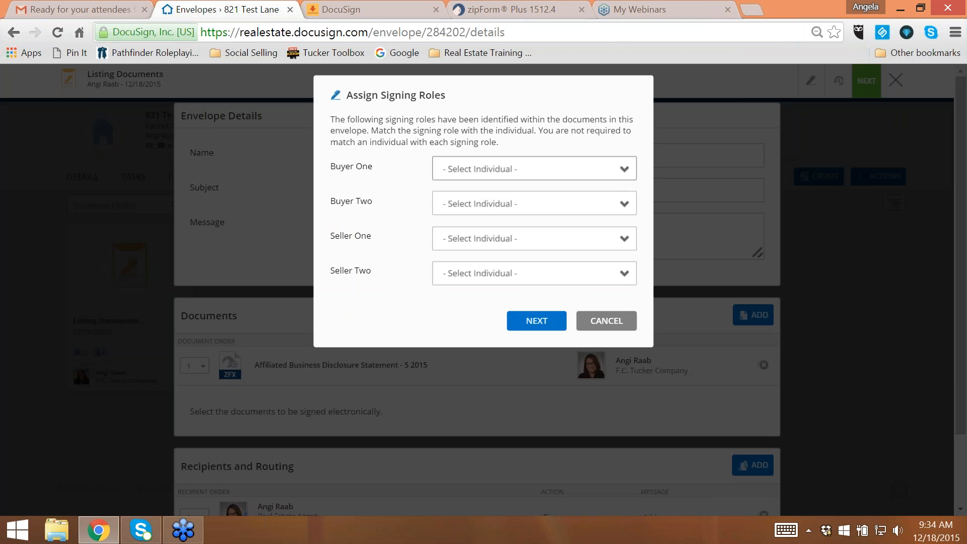
pyautogui.click(496, 242)
pyautogui.click(496, 272)
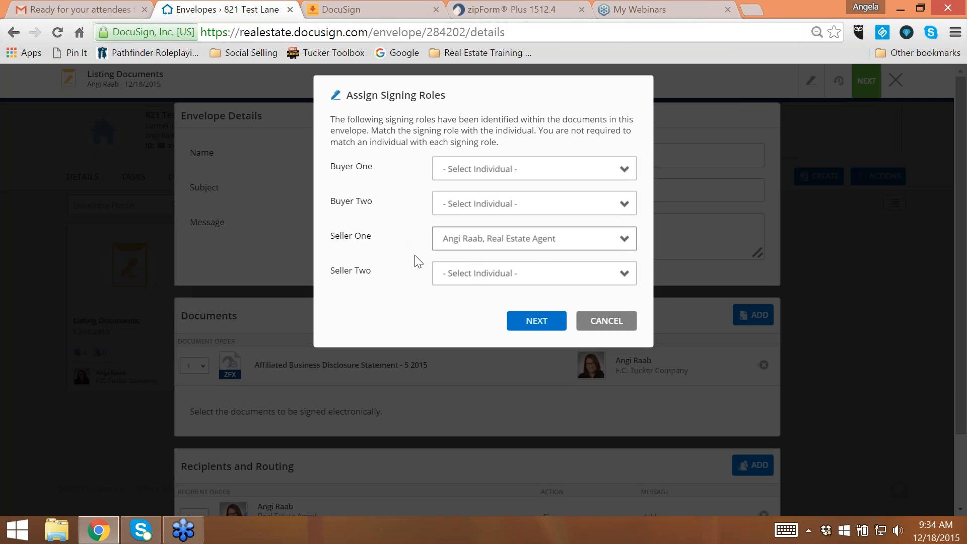
pyautogui.click(537, 323)
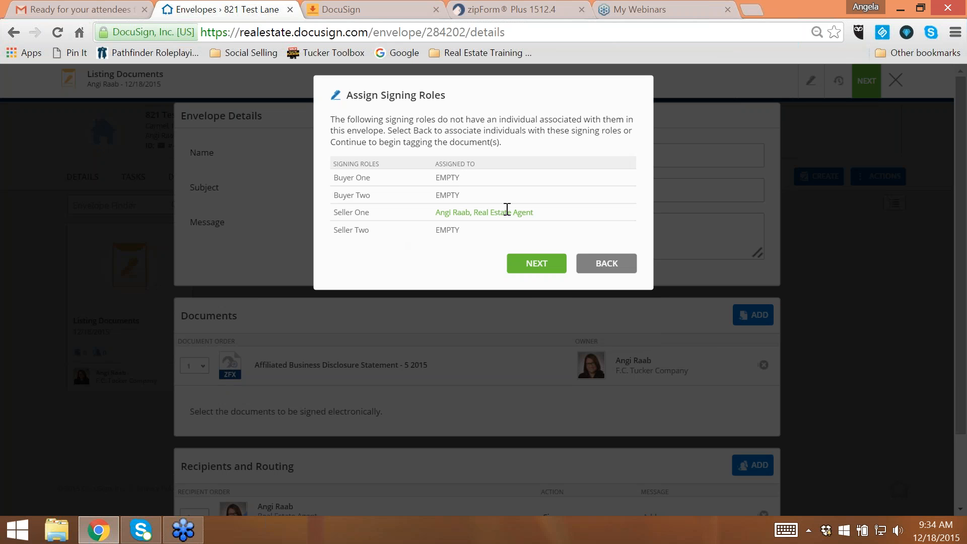
pyautogui.click(538, 266)
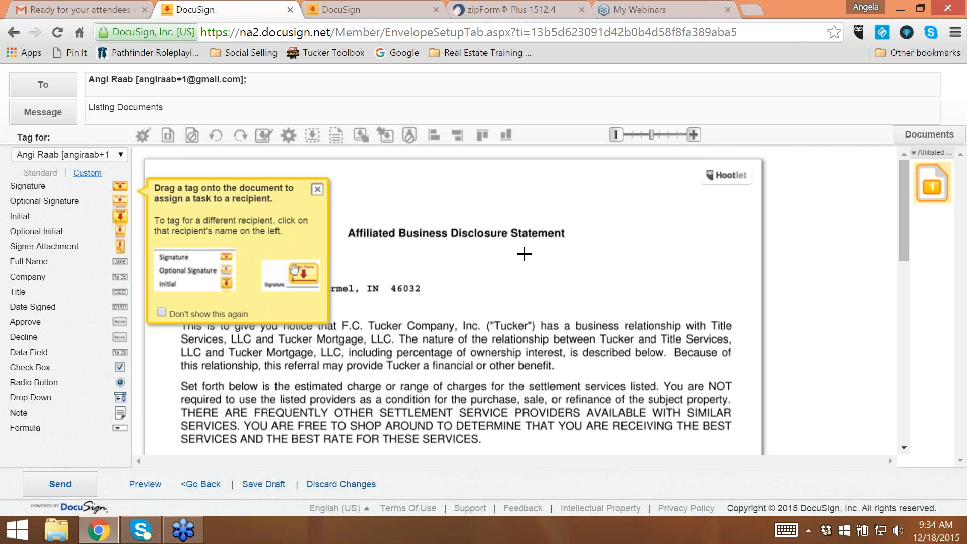
# - Examine the signature and date tags on the Affiliated Business Disclosure Statement before sending
pyautogui.scroll(-5, 524, 257)
pyautogui.scroll(-5, 524, 257)
pyautogui.scroll(3, 580, 259)
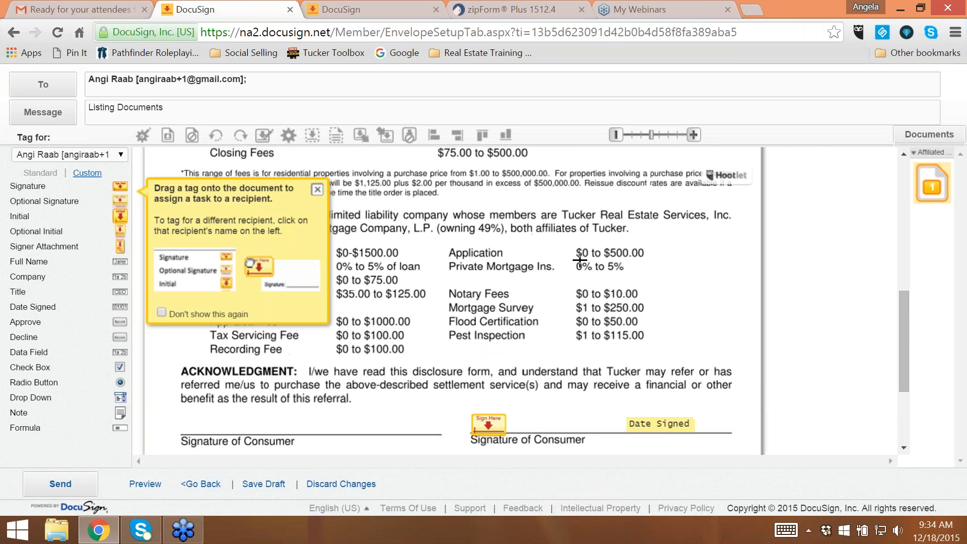
pyautogui.scroll(-2, 580, 260)
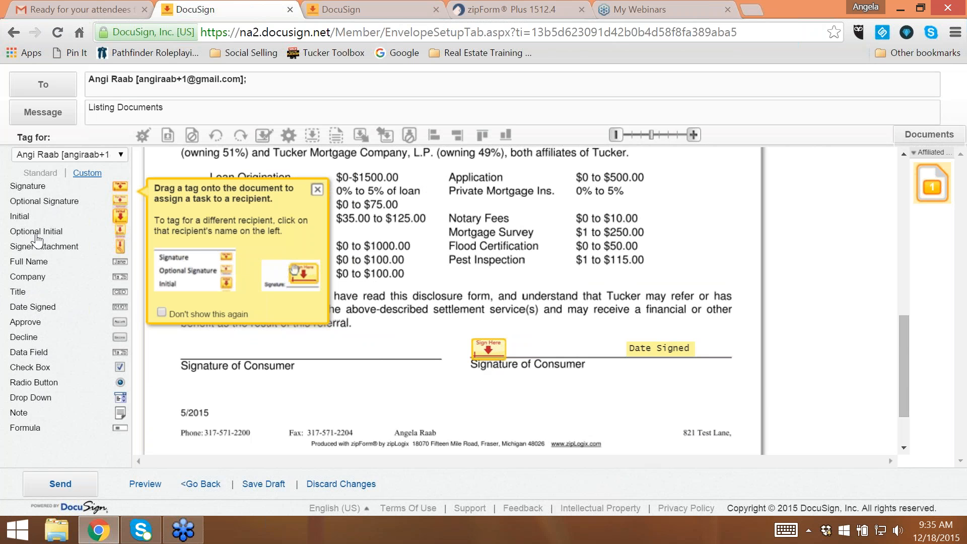
pyautogui.scroll(-2, 824, 302)
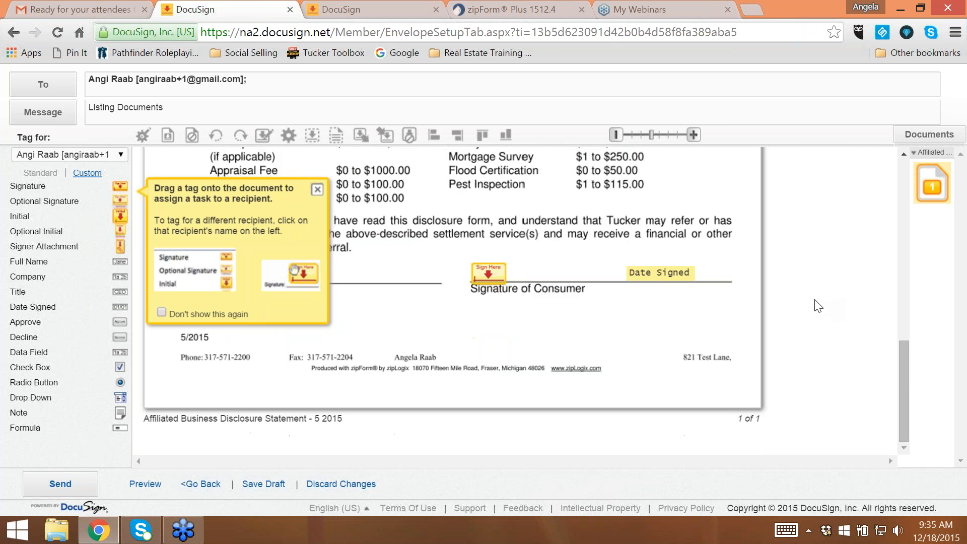
pyautogui.scroll(6, 814, 303)
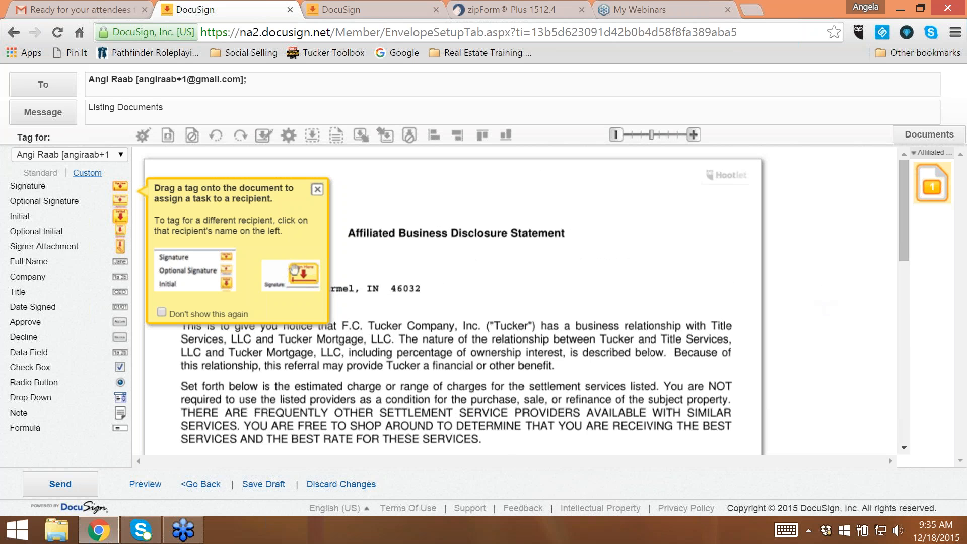
pyautogui.scroll(-10, 611, 272)
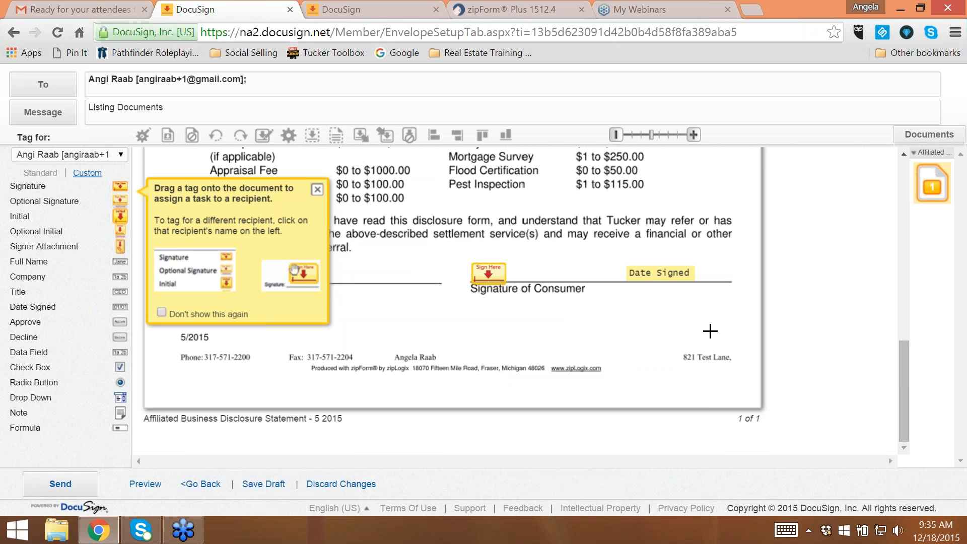
pyautogui.click(507, 277)
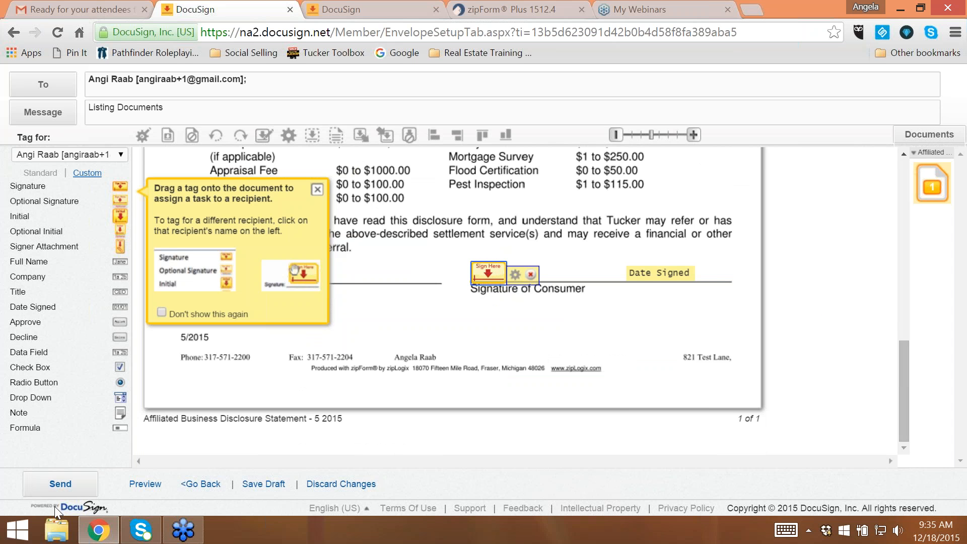
# - Send the Listing Documents envelope for eSignature without previewing the signer view, and dismiss the sent notice
pyautogui.click(62, 485)
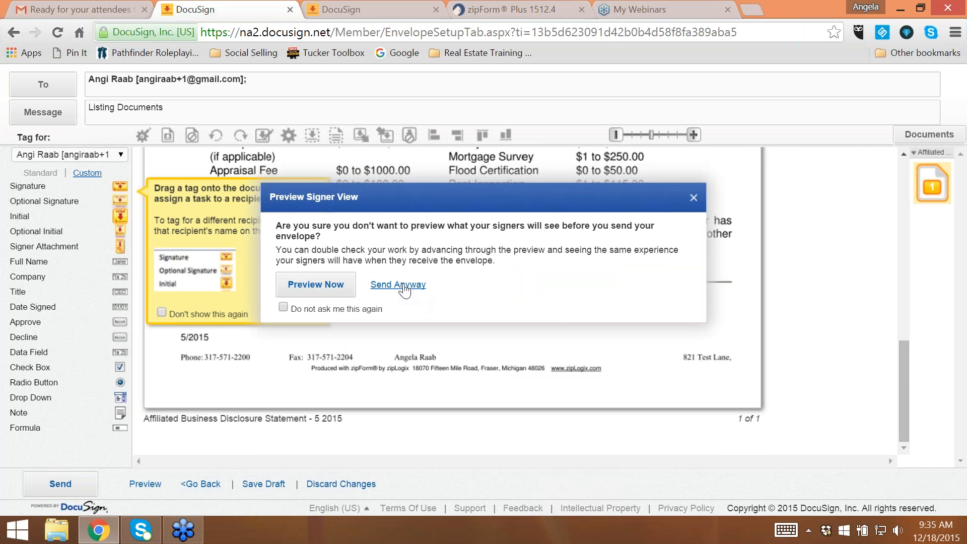
pyautogui.click(405, 285)
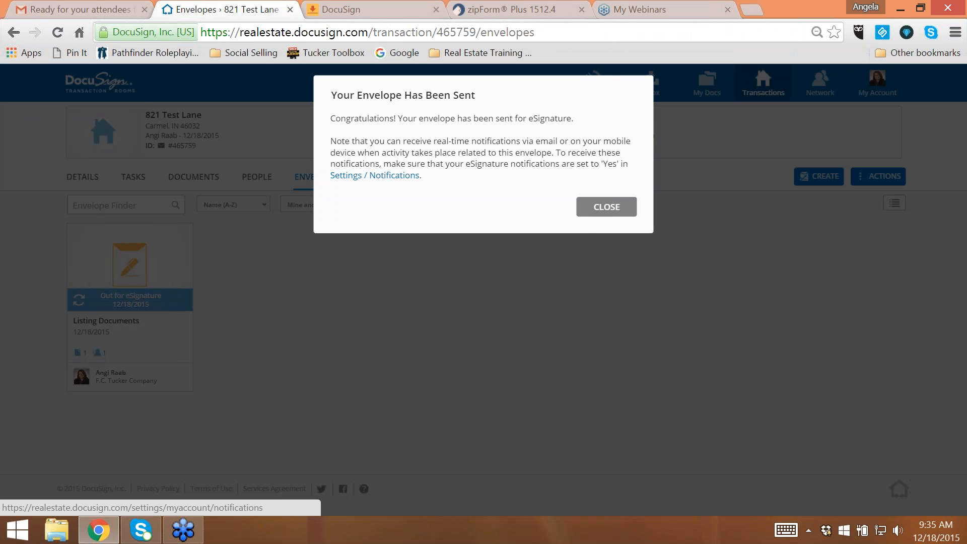
pyautogui.click(617, 214)
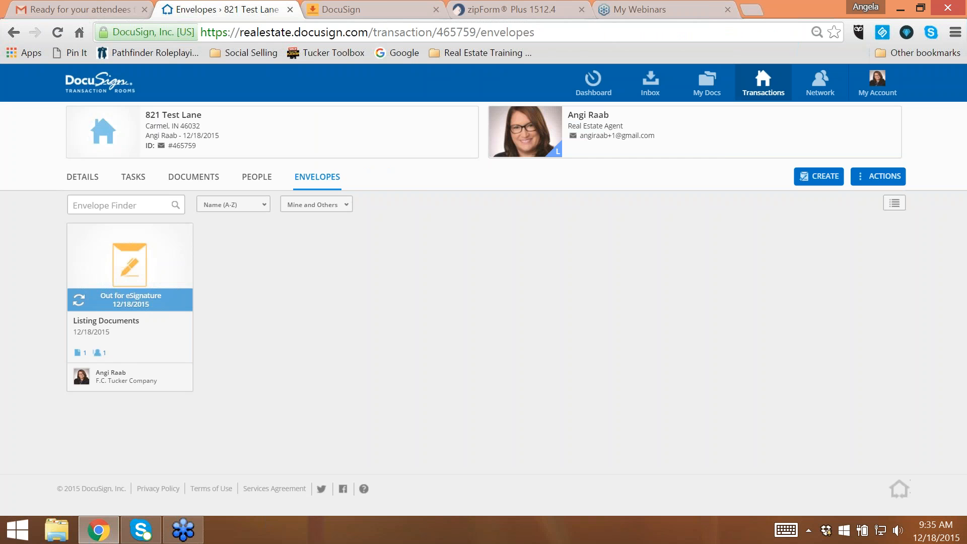
# - Switch to the DocuSign account site and log in again with the agent's e-mail and account password
pyautogui.click(386, 5)
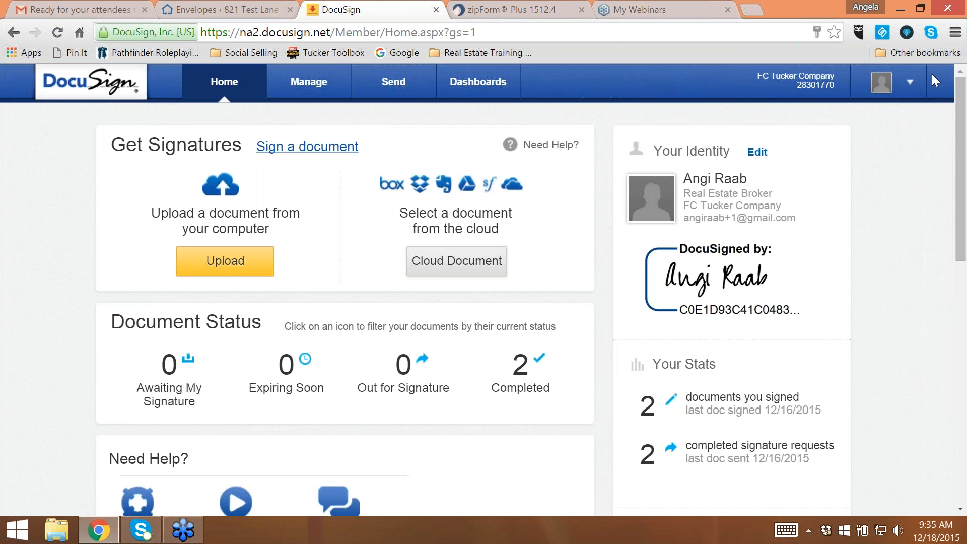
pyautogui.click(916, 85)
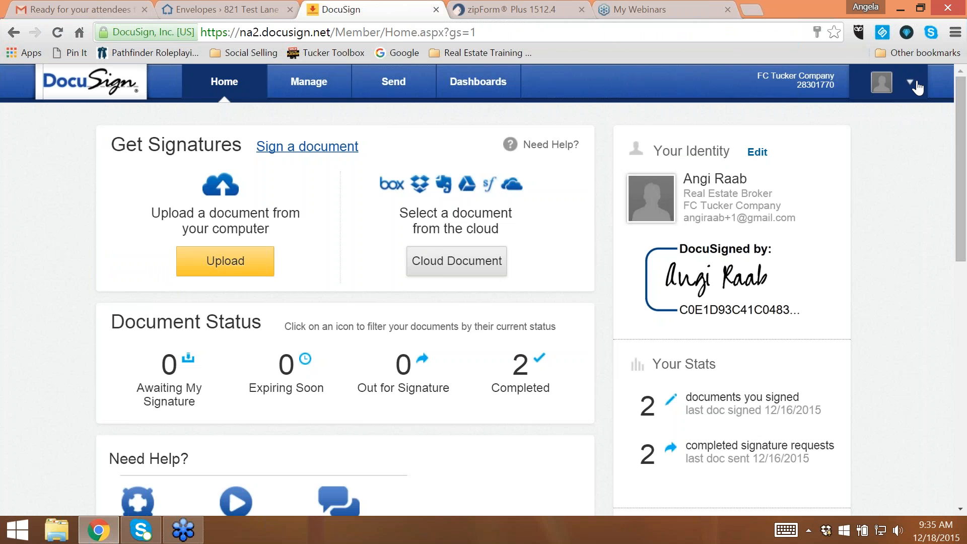
pyautogui.click(310, 84)
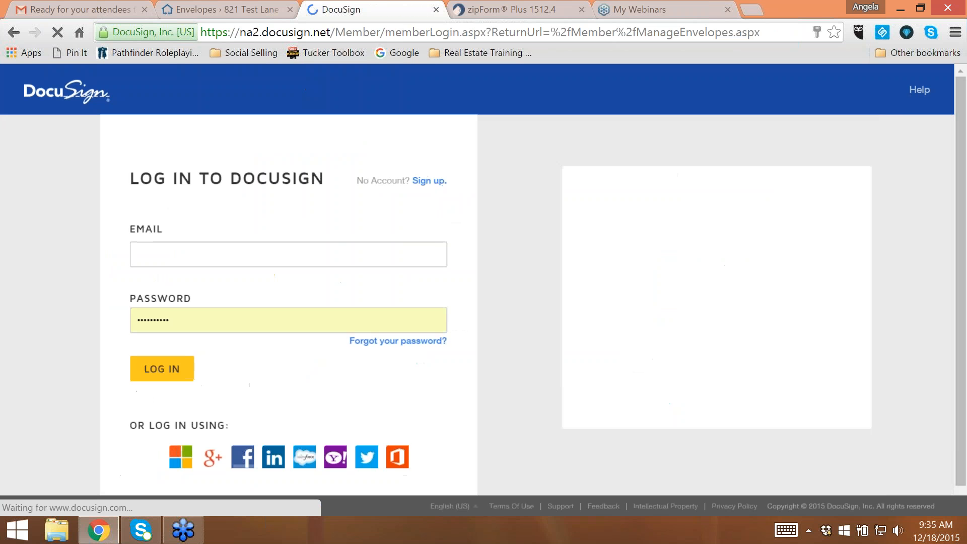
pyautogui.write('angi')
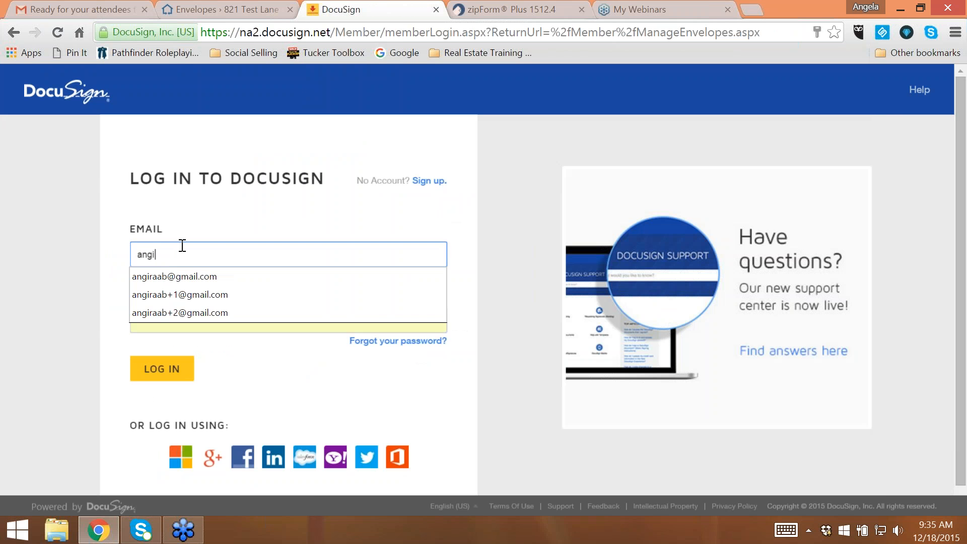
pyautogui.click(186, 295)
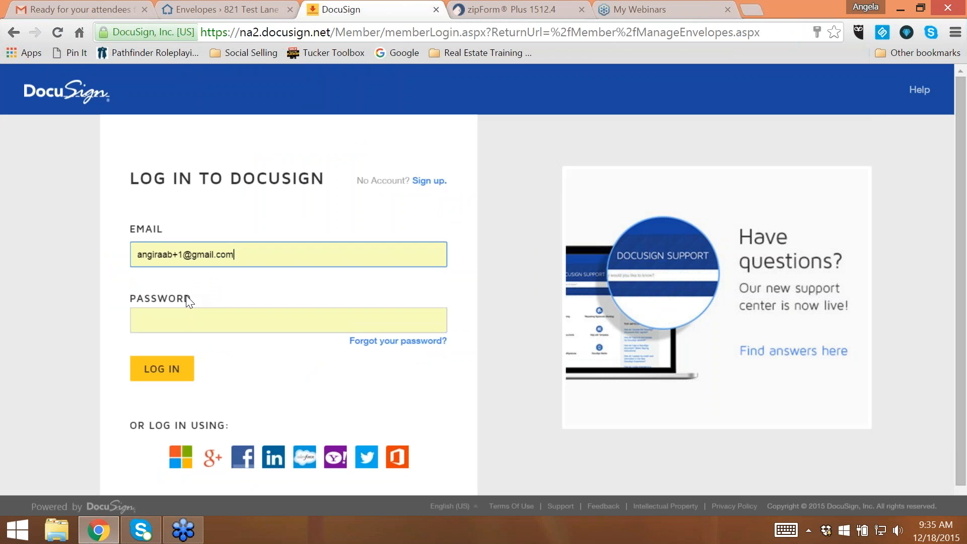
pyautogui.click(180, 323)
pyautogui.write('•••••••')
pyautogui.press('Return')
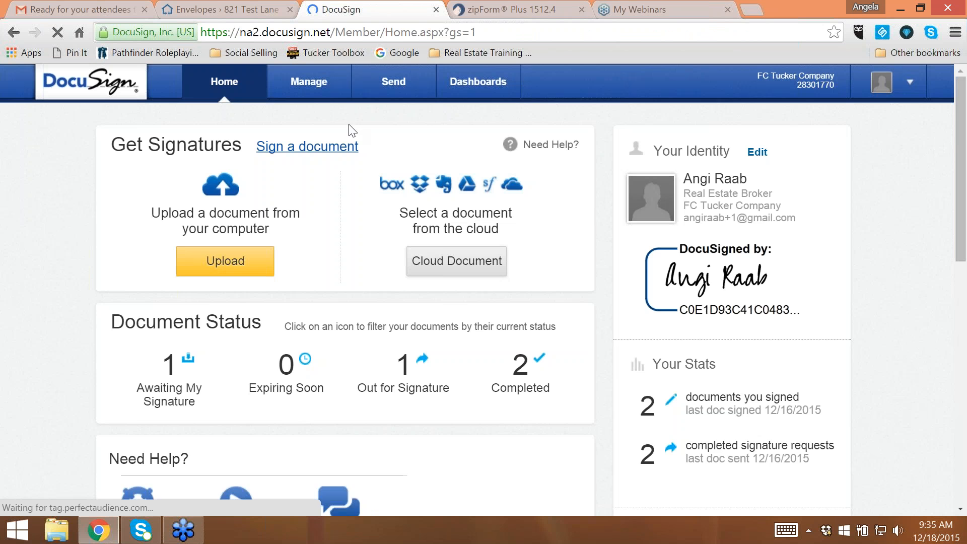
# - Open the Listing Documents envelope from the account's inbox and sign its disclosure statement as consumer, finishing the signing session
pyautogui.click(328, 96)
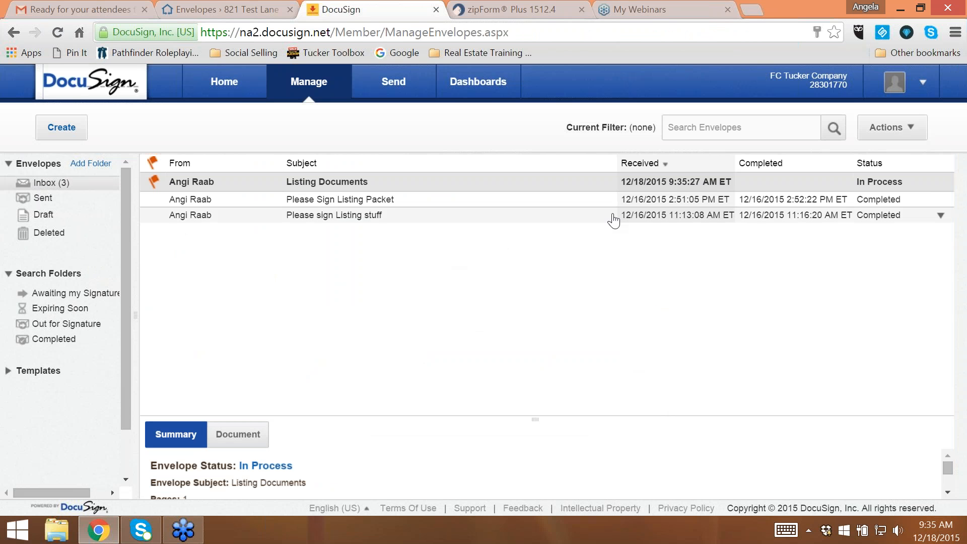
pyautogui.click(300, 183)
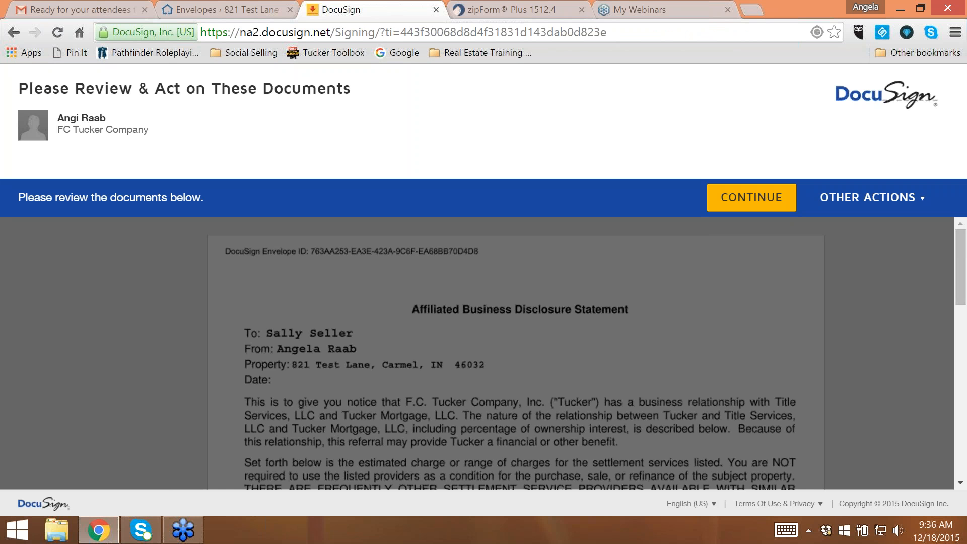
pyautogui.click(752, 198)
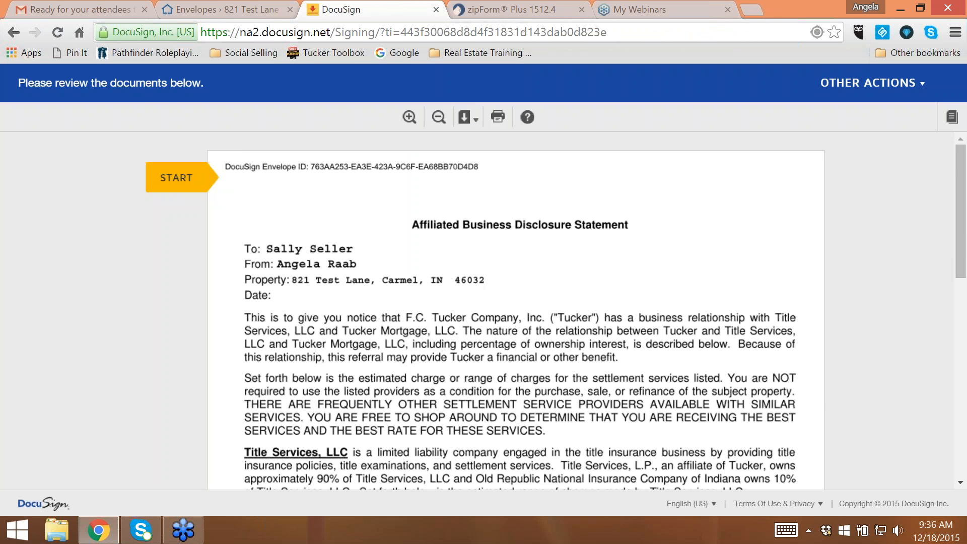
pyautogui.click(188, 185)
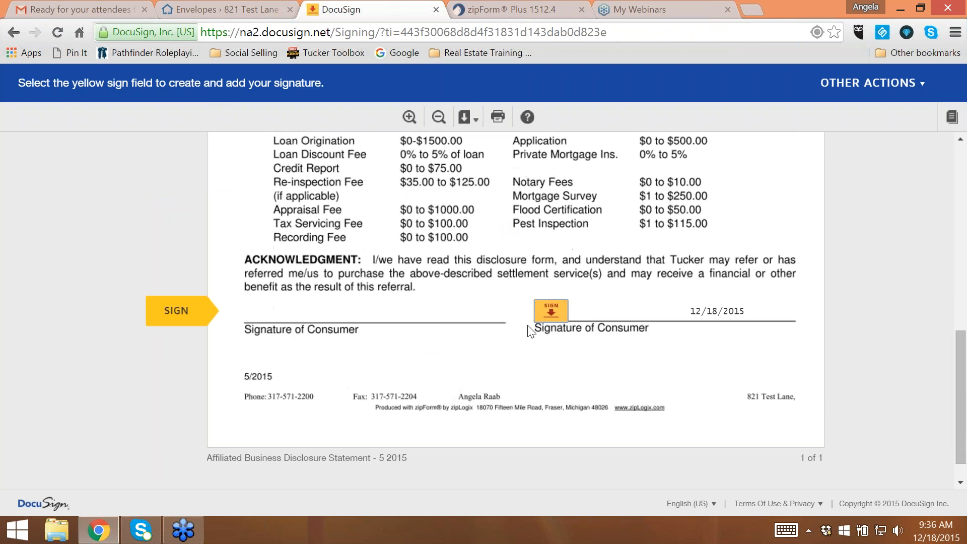
pyautogui.click(551, 311)
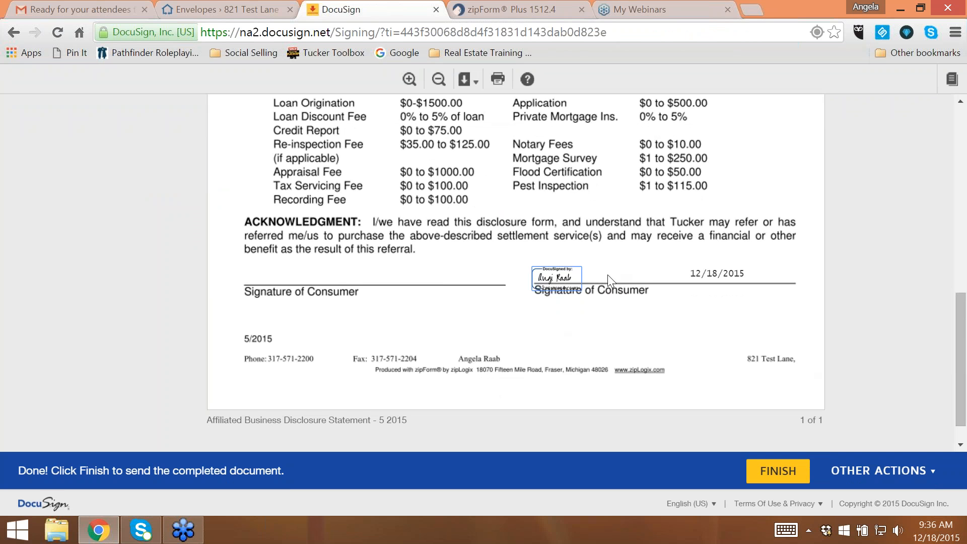
pyautogui.click(778, 471)
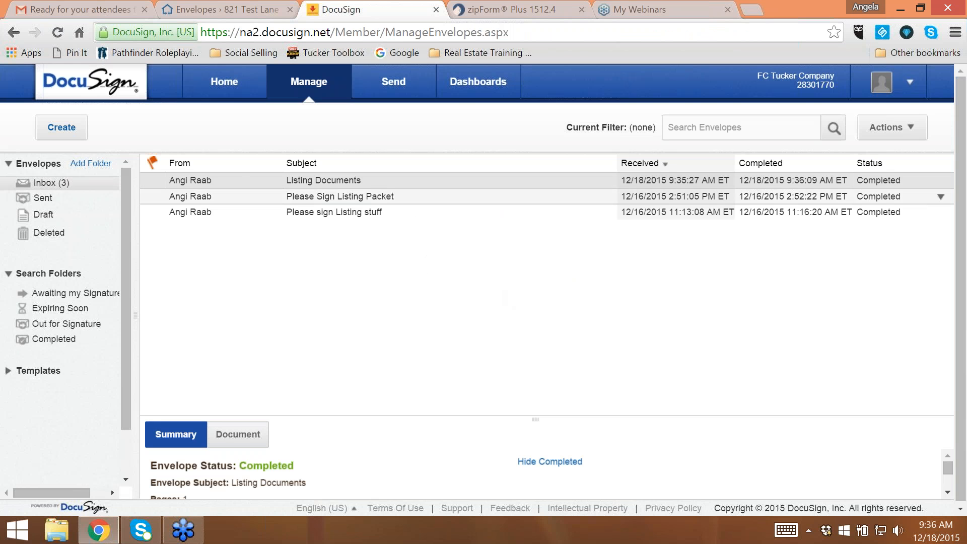
# - Return to the 821 Test Lane room's envelopes and refresh the page to check the Listing Documents signing status
pyautogui.click(225, 8)
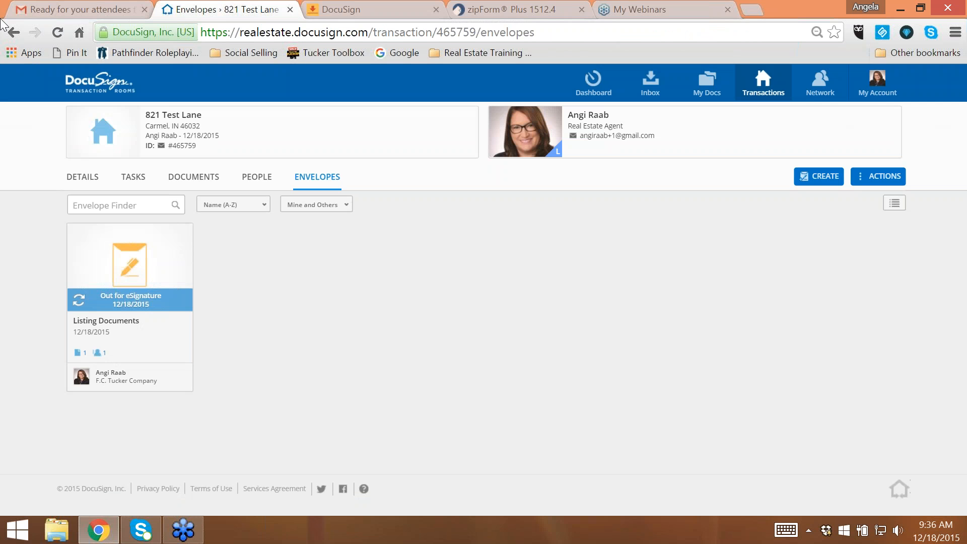
pyautogui.click(58, 33)
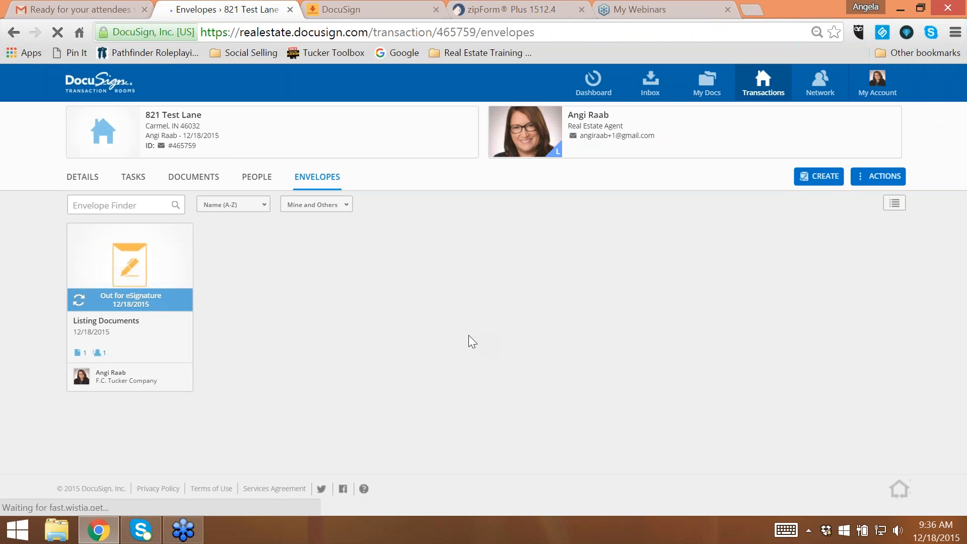
pyautogui.click(57, 33)
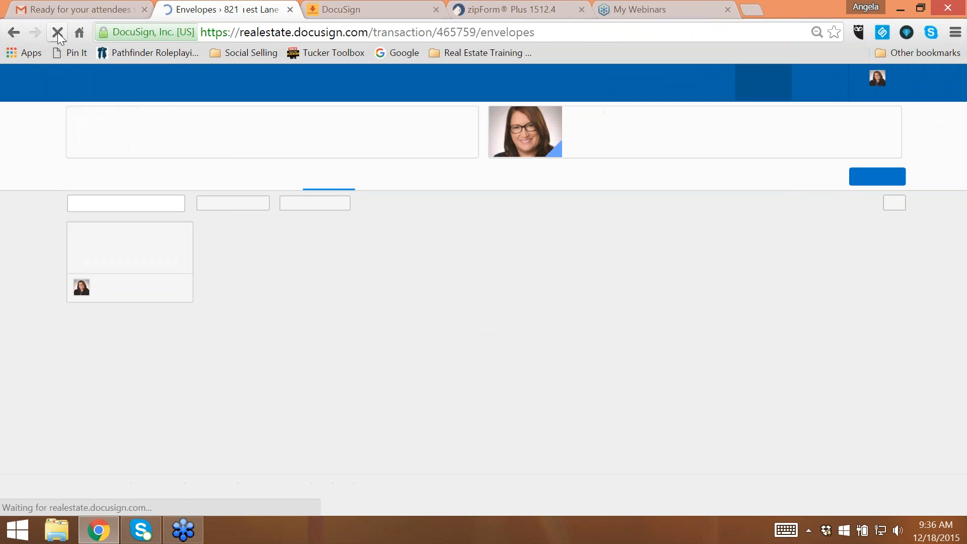
# - Check the Listing Documents envelope's status in the DocuSign account inbox and in the refreshed envelopes page of the 821 Test Lane room
pyautogui.click(342, 7)
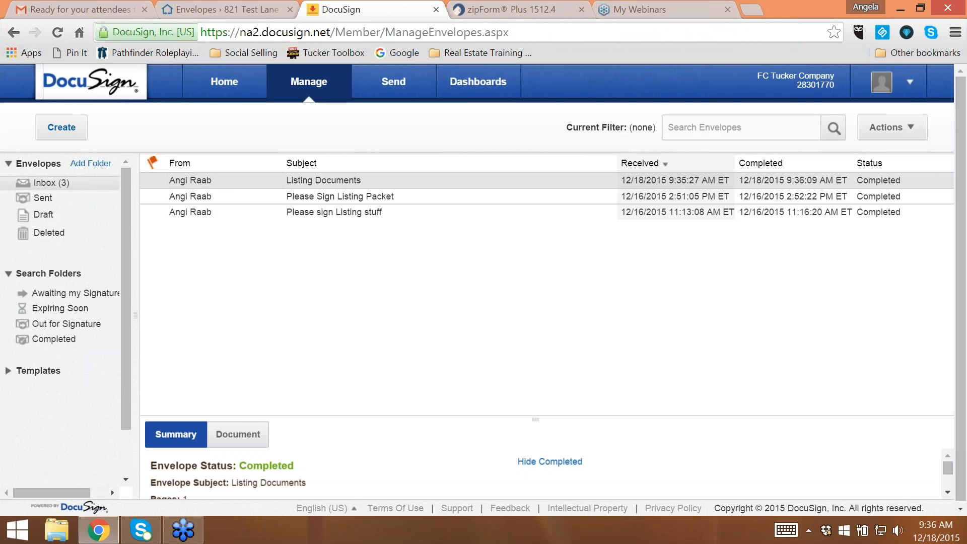
pyautogui.click(208, 8)
pyautogui.click(58, 32)
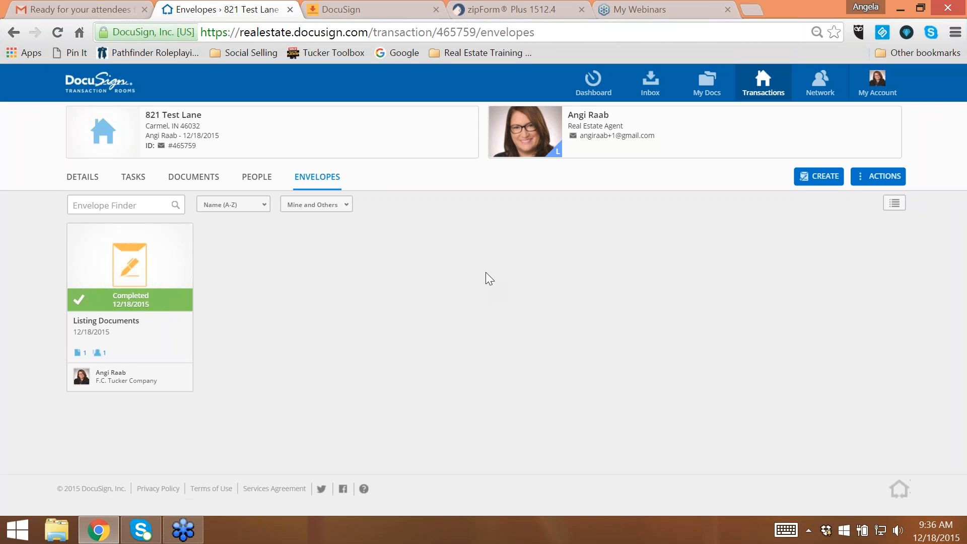
# - Move the unsigned Affiliated Business Disclosure Statement - 5 2015 from the room's Transaction Docs to the Archive folder, and collapse that folder
pyautogui.click(192, 179)
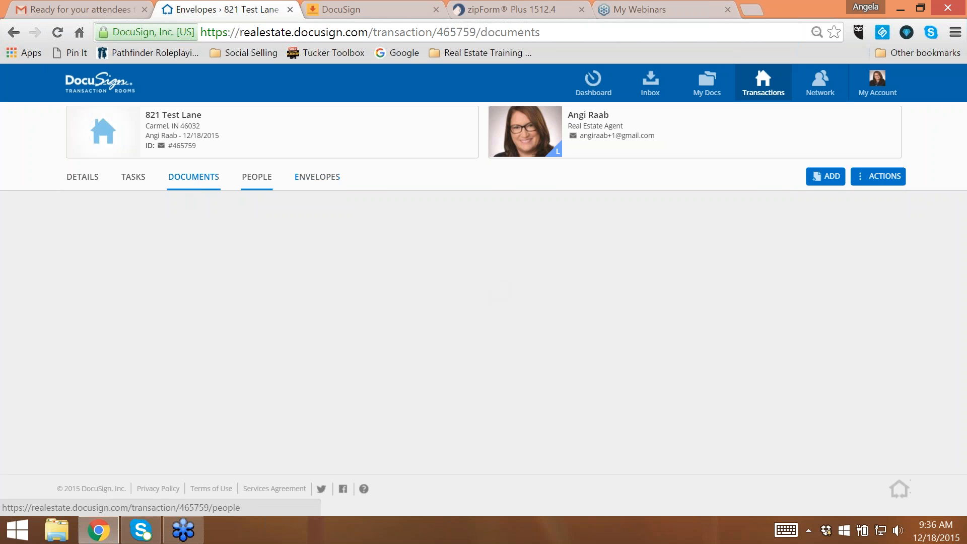
pyautogui.scroll(-1, 378, 242)
pyautogui.scroll(-2, 376, 243)
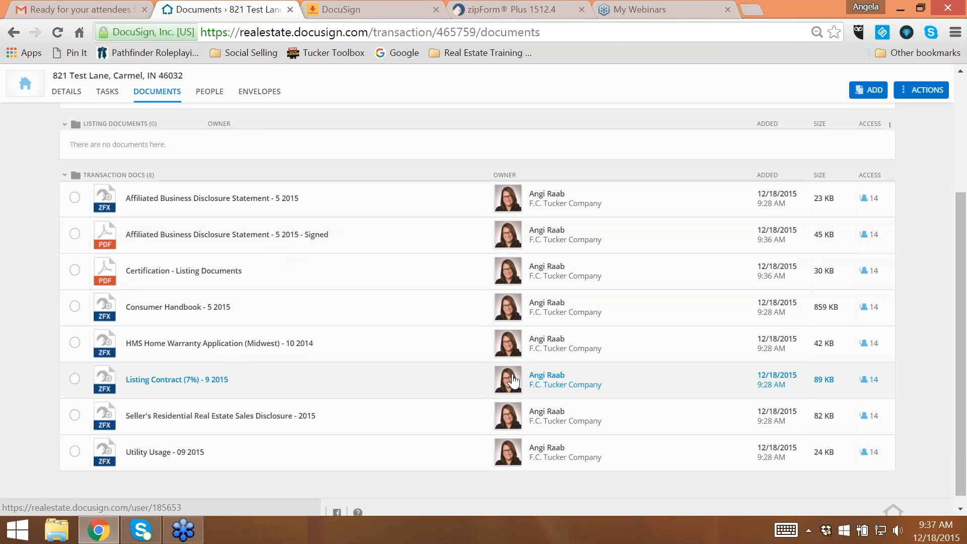
pyautogui.scroll(2, 454, 368)
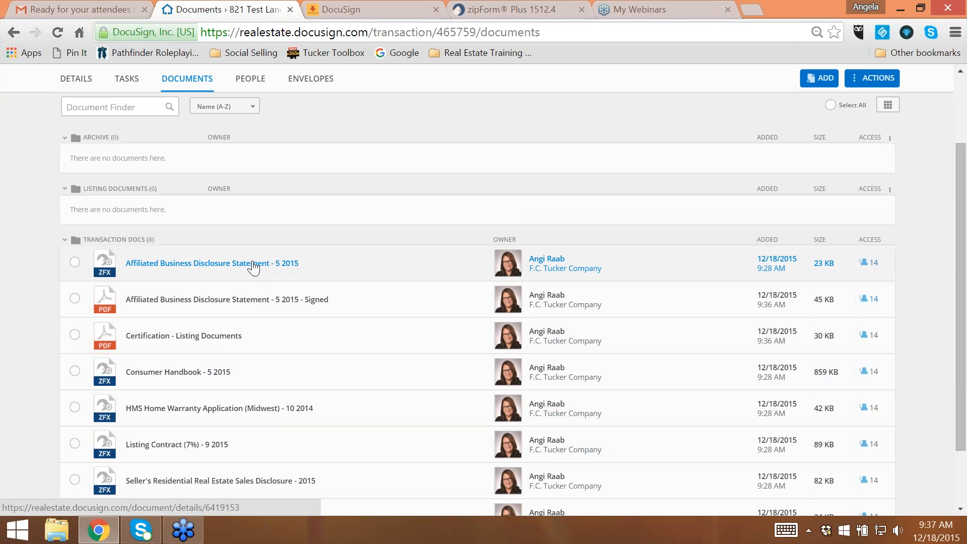
pyautogui.moveTo(252, 266); pyautogui.dragTo(259, 160)
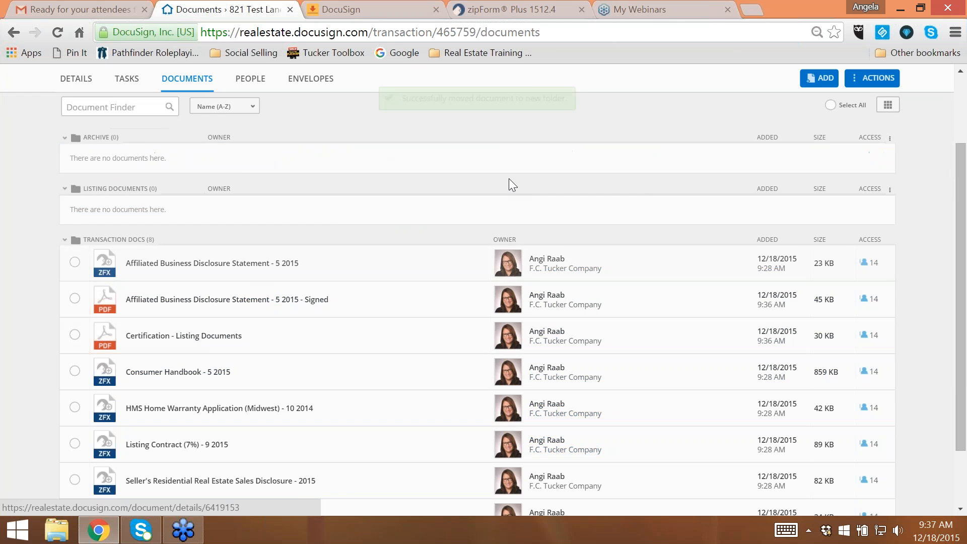
pyautogui.scroll(-2, 402, 382)
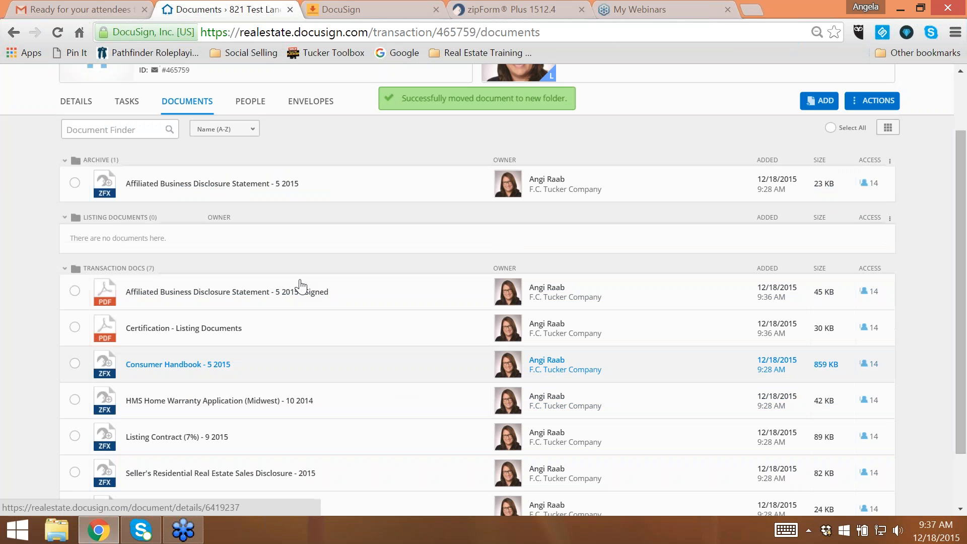
pyautogui.click(70, 161)
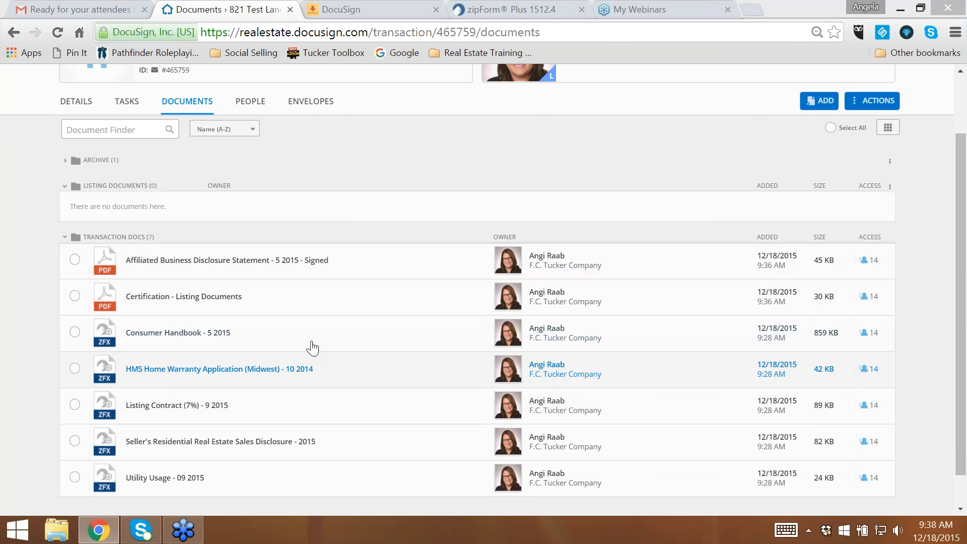
# - Create a second envelope in the room with the name and subject "More listing docs"
pyautogui.click(311, 102)
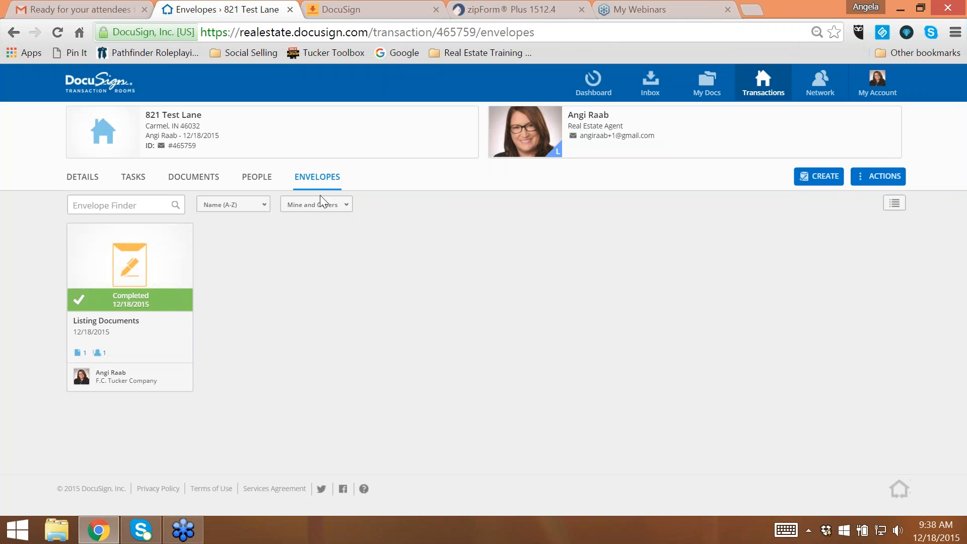
pyautogui.click(816, 178)
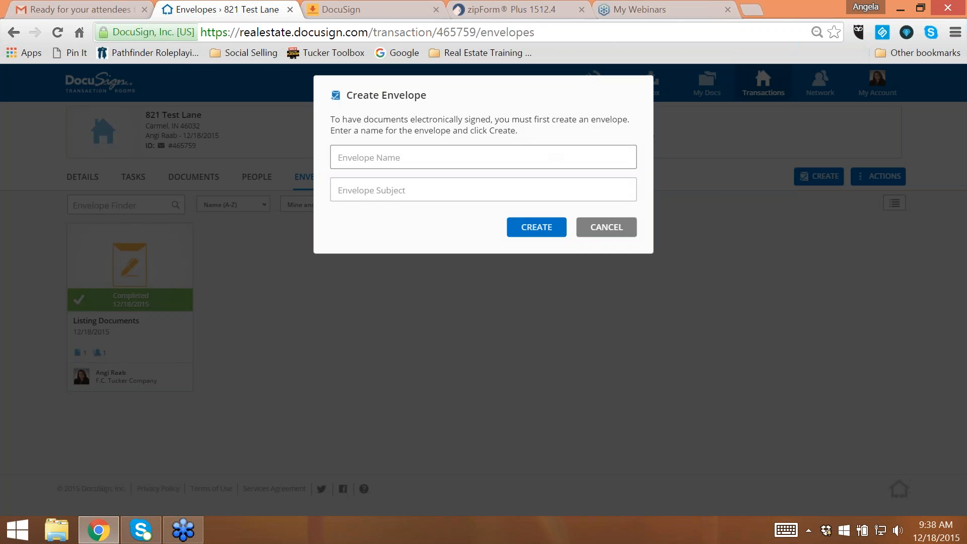
pyautogui.write('More listing docs')
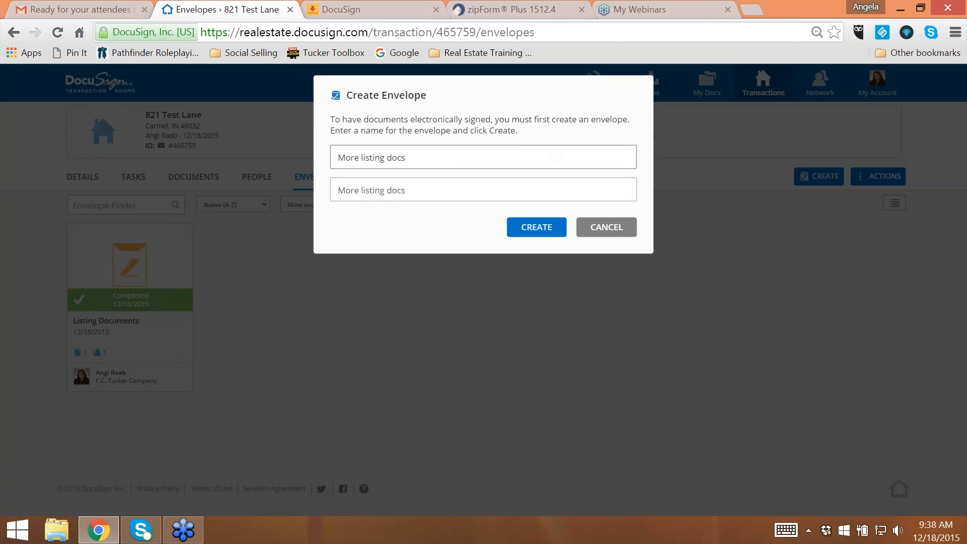
pyautogui.click(536, 227)
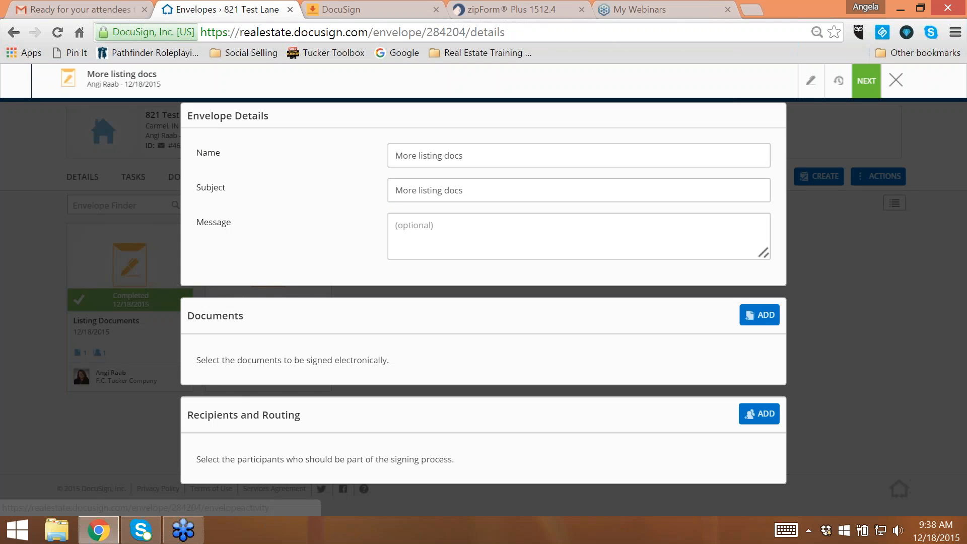
pyautogui.click(768, 317)
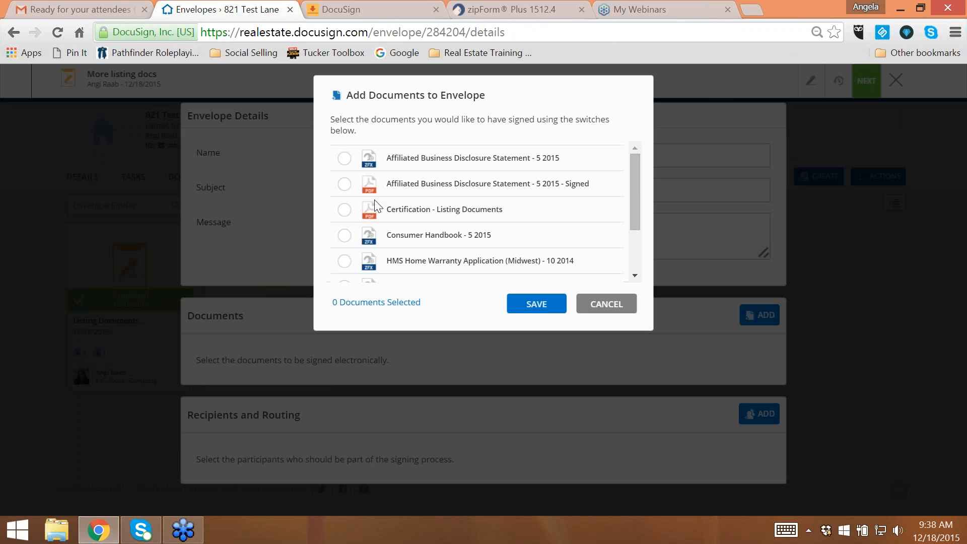
pyautogui.click(344, 158)
pyautogui.click(344, 235)
pyautogui.click(344, 261)
pyautogui.click(618, 309)
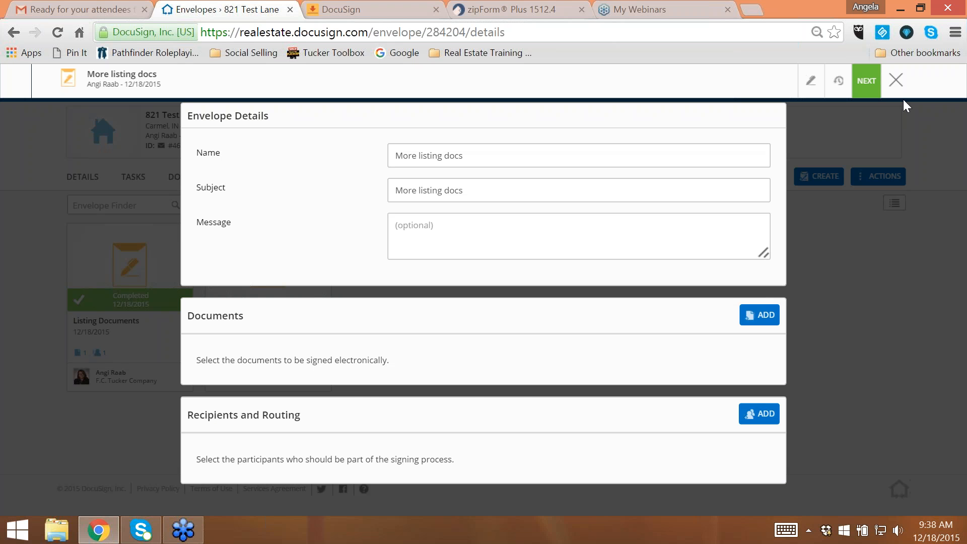
# - Close the More listing docs envelope and attach the Listing task list to the 821 Test Lane room from its documents page
pyautogui.click(897, 80)
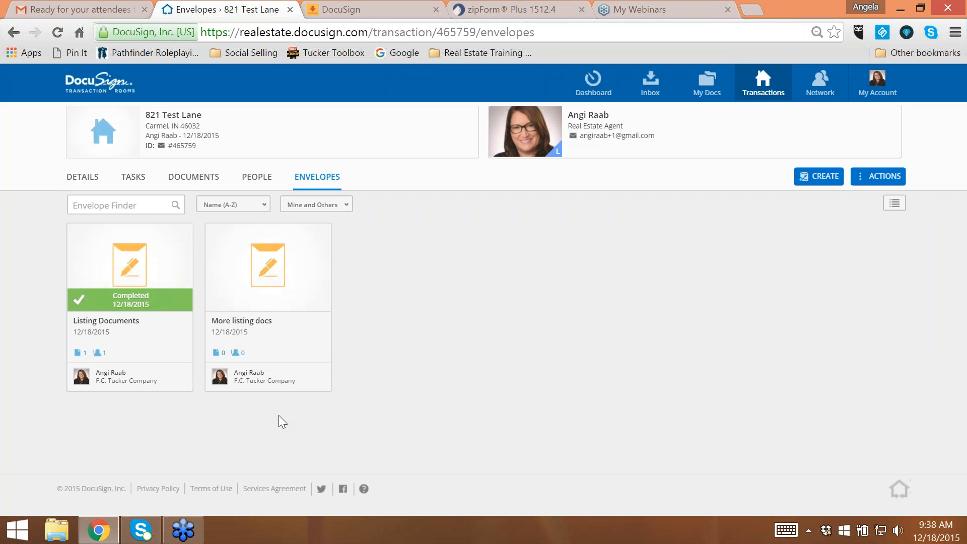
pyautogui.click(193, 177)
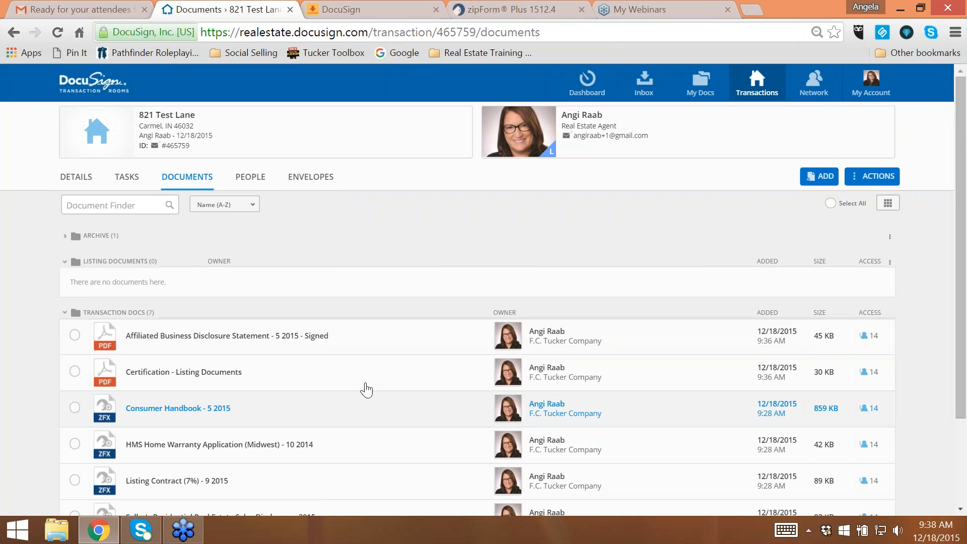
pyautogui.scroll(-2, 328, 363)
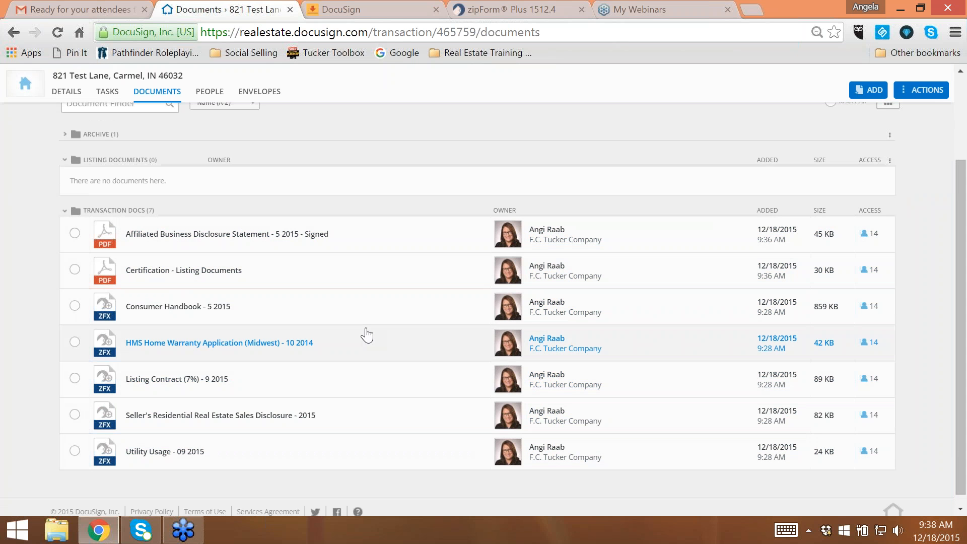
pyautogui.scroll(3, 939, 286)
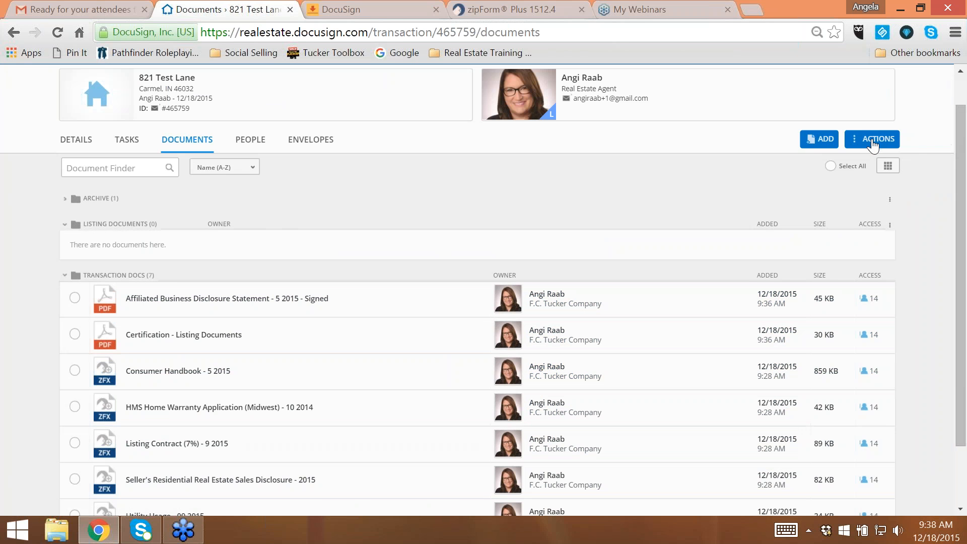
pyautogui.click(877, 143)
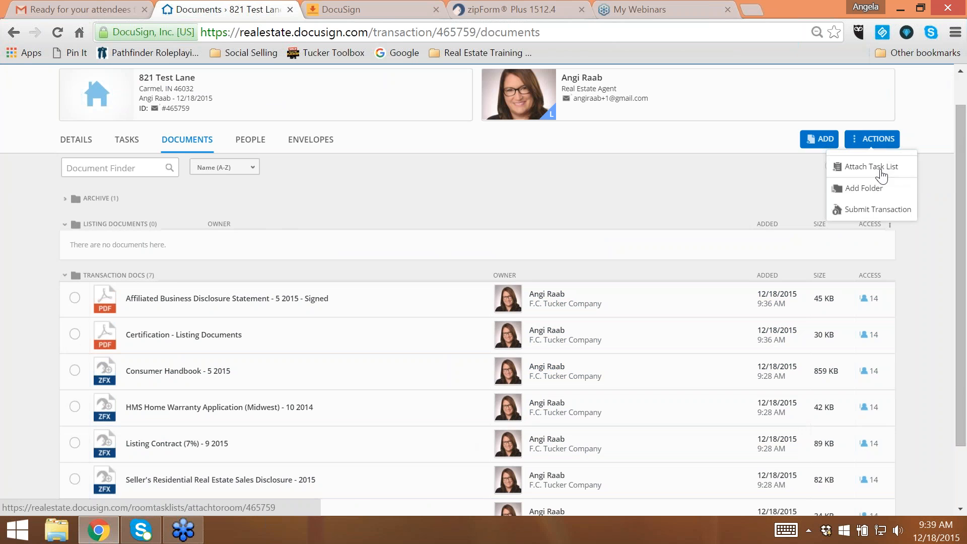
pyautogui.click(881, 175)
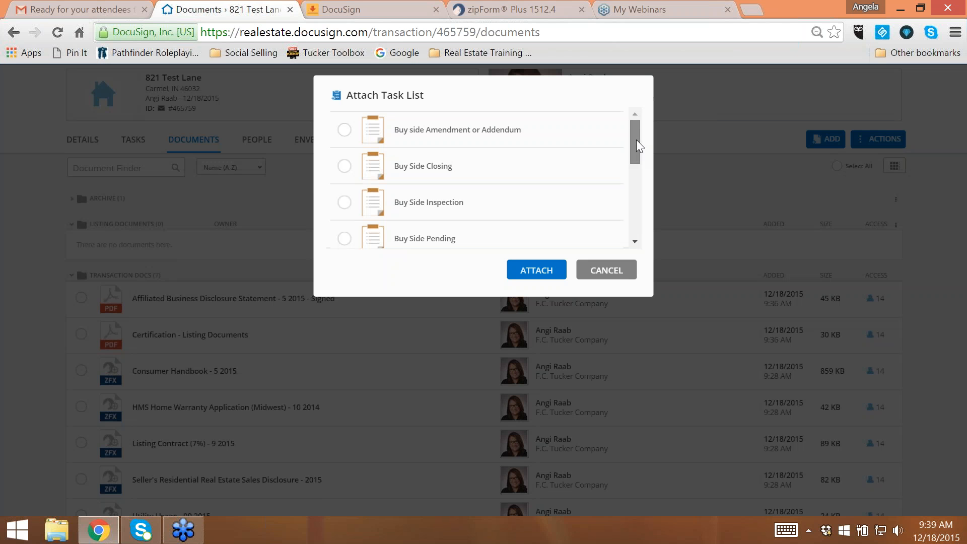
pyautogui.moveTo(636, 141)
pyautogui.mouseDown()
pyautogui.moveTo(640, 151)
pyautogui.moveTo(640, 136)
pyautogui.mouseUp()
pyautogui.moveTo(637, 137); pyautogui.dragTo(645, 200)
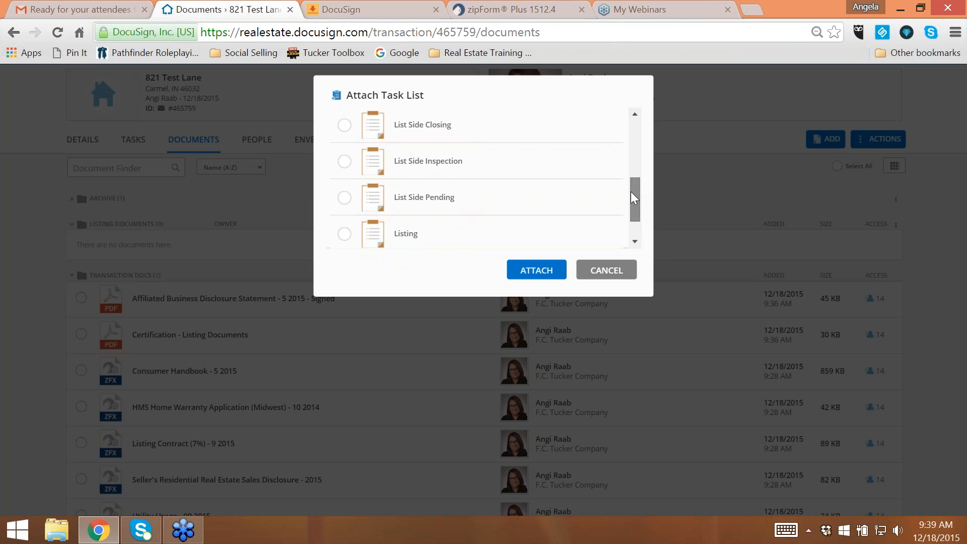
pyautogui.moveTo(632, 193); pyautogui.dragTo(633, 197)
pyautogui.click(345, 220)
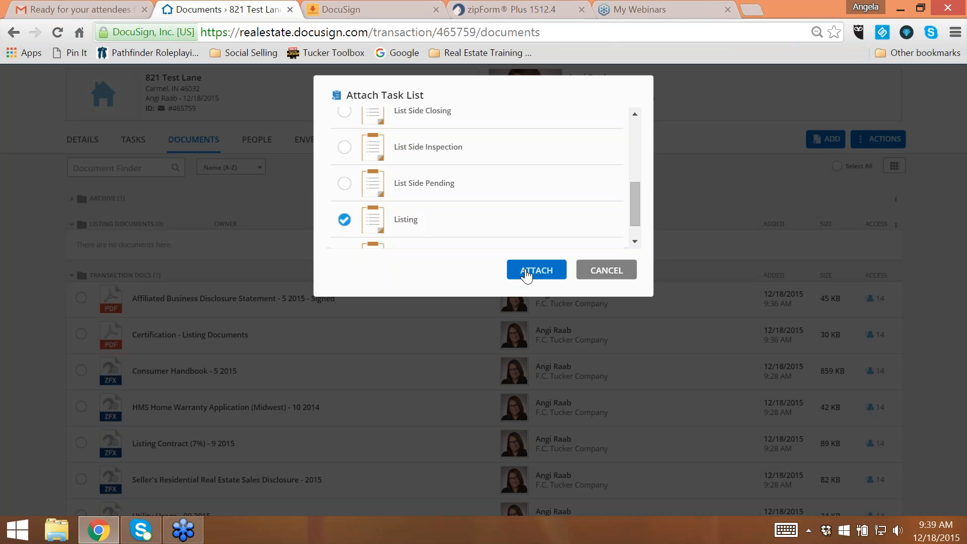
pyautogui.click(533, 272)
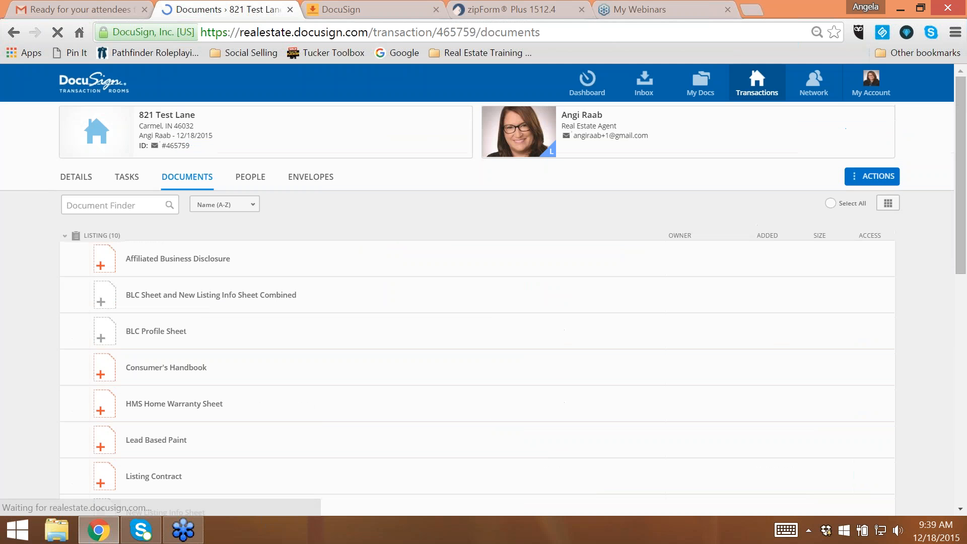
# - Examine the document placeholders of the attached Listing task list, from Affiliated Business Disclosure down to Utility Info Sheet
pyautogui.scroll(-3, 381, 259)
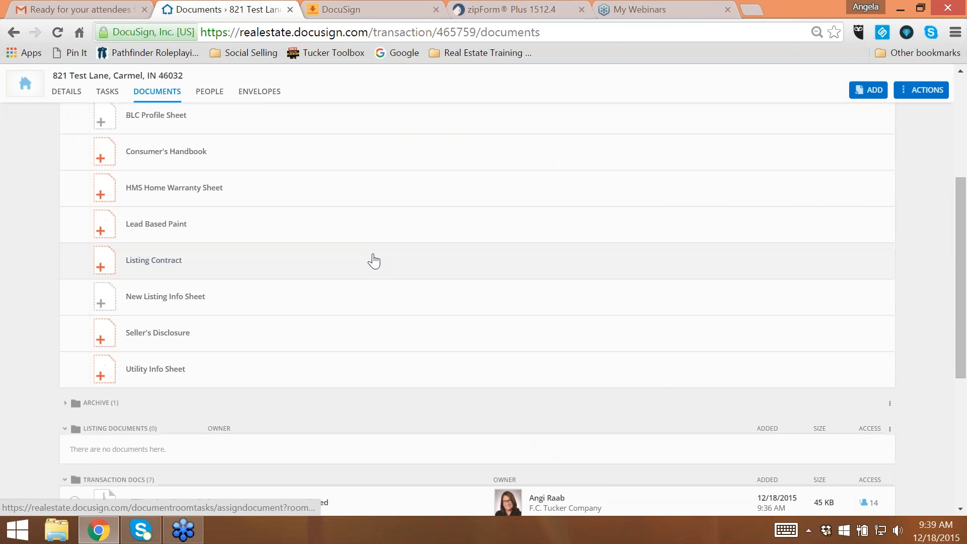
pyautogui.scroll(2, 381, 258)
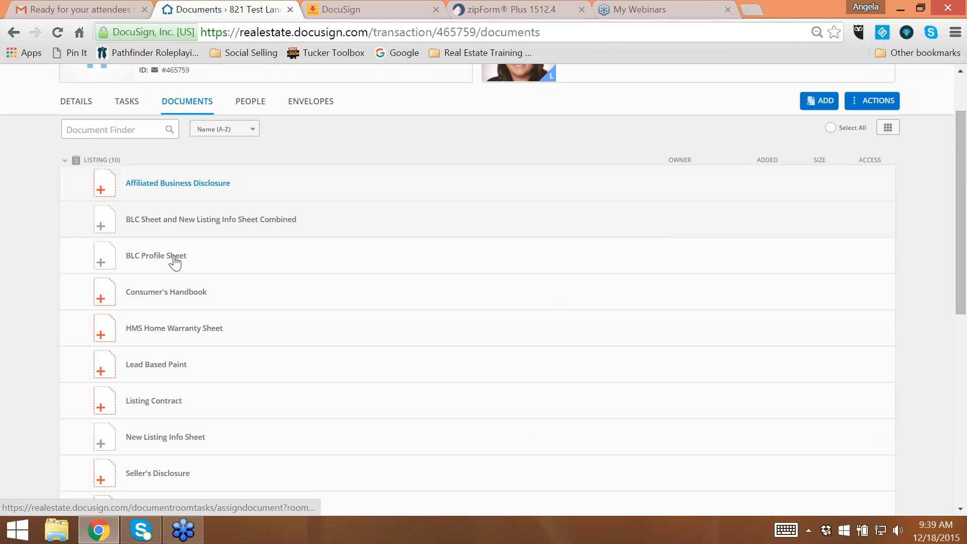
pyautogui.scroll(-2, 253, 449)
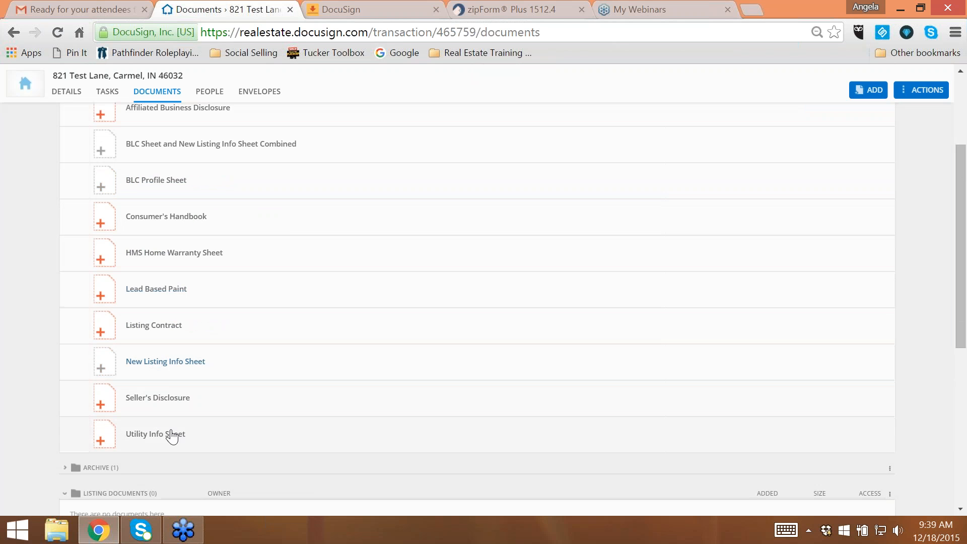
pyautogui.scroll(2, 449, 317)
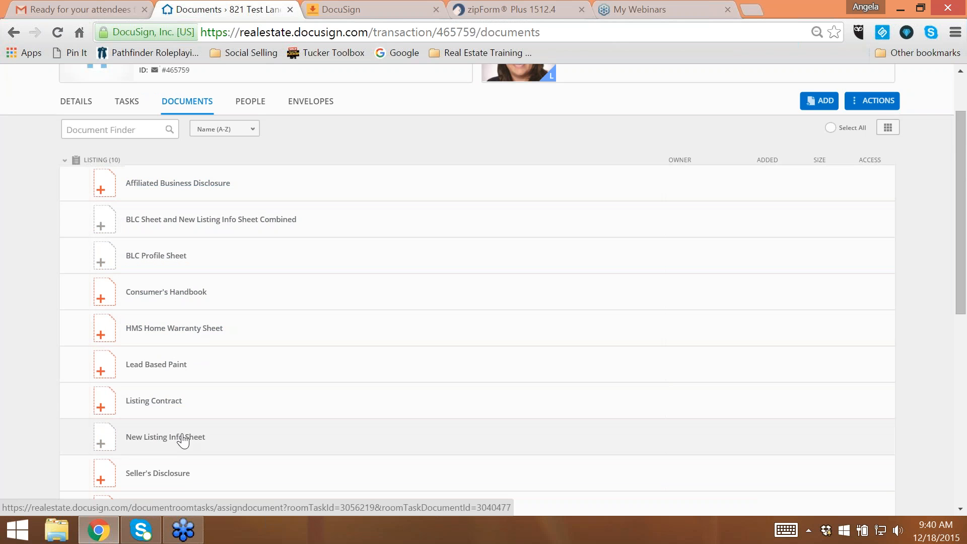
pyautogui.scroll(-2, 183, 441)
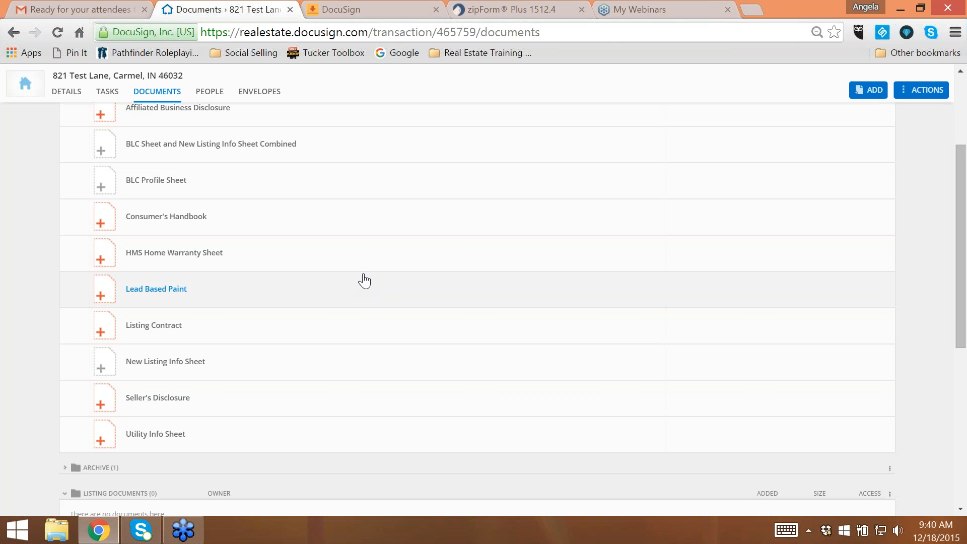
pyautogui.scroll(2, 359, 282)
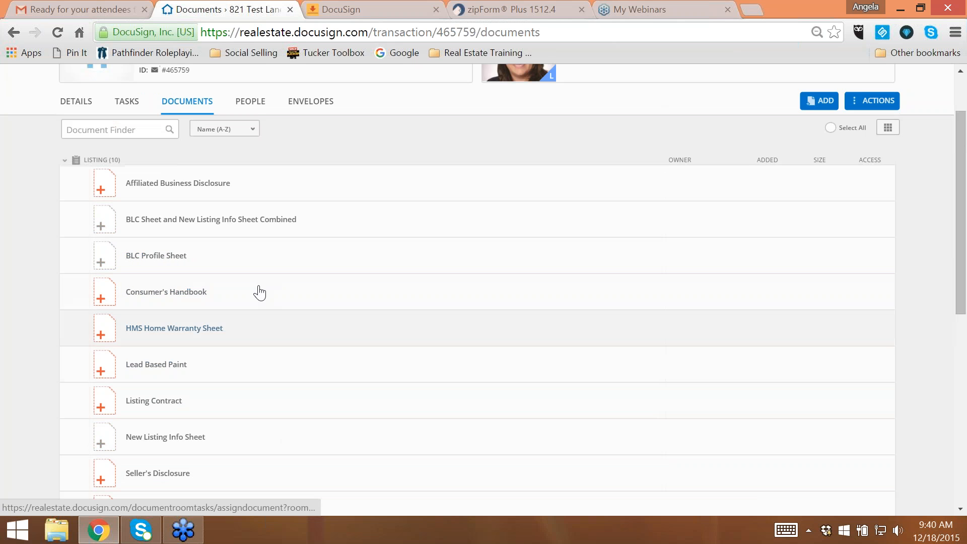
pyautogui.scroll(-6, 398, 375)
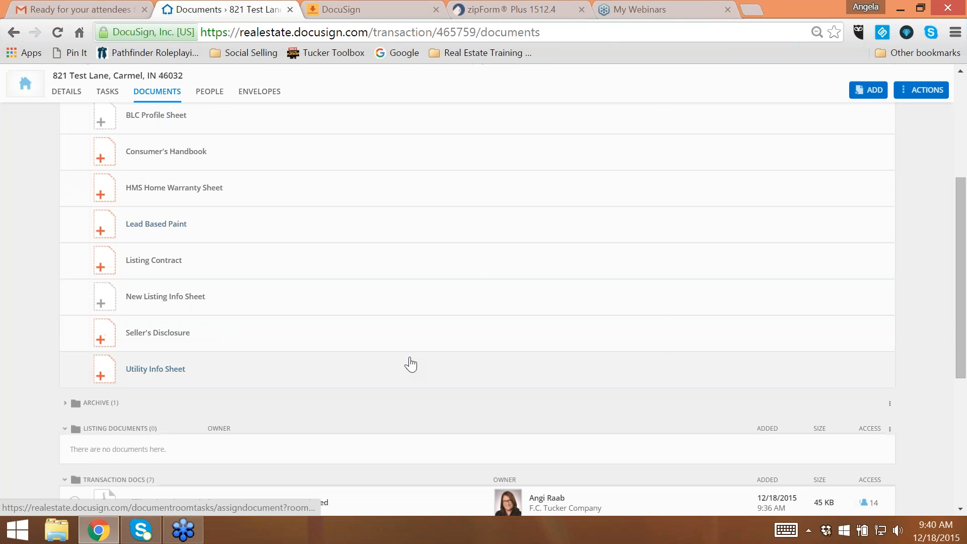
pyautogui.scroll(2, 392, 318)
pyautogui.scroll(2, 405, 331)
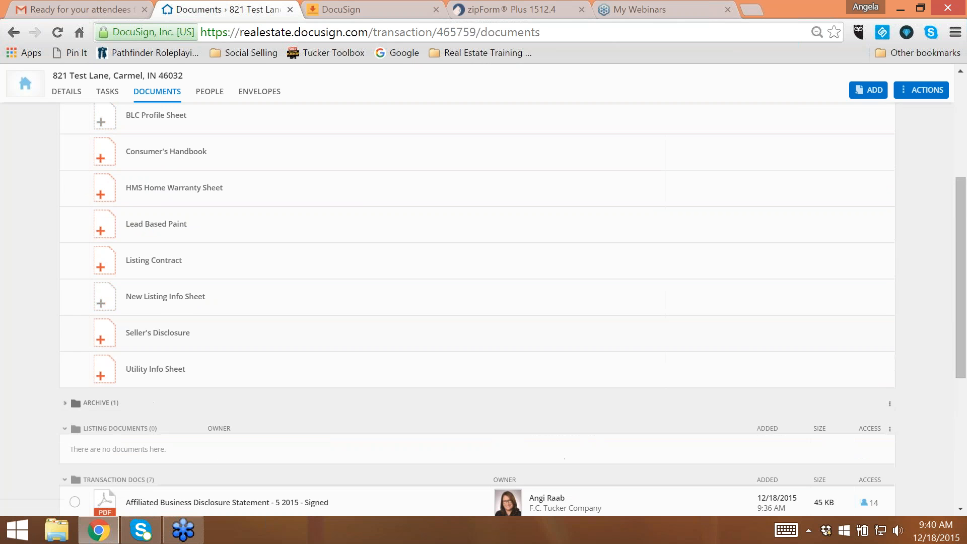
# - Assign the signed Affiliated Business Disclosure Statement from Transaction Docs to the Affiliated Business Disclosure task in the Listing task list
pyautogui.scroll(-4, 405, 332)
pyautogui.moveTo(285, 353); pyautogui.dragTo(299, 265)
pyautogui.moveTo(302, 243); pyautogui.dragTo(298, 239)
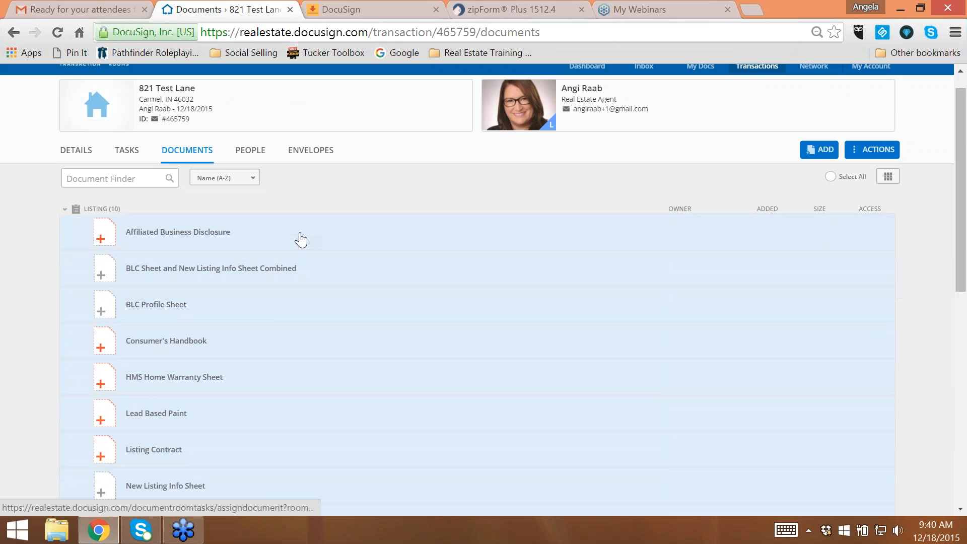
# - Assign the Consumer Handbook - 5 2015 document to the required Consumer's Handbook task in the Listing task list
pyautogui.scroll(-1, 303, 458)
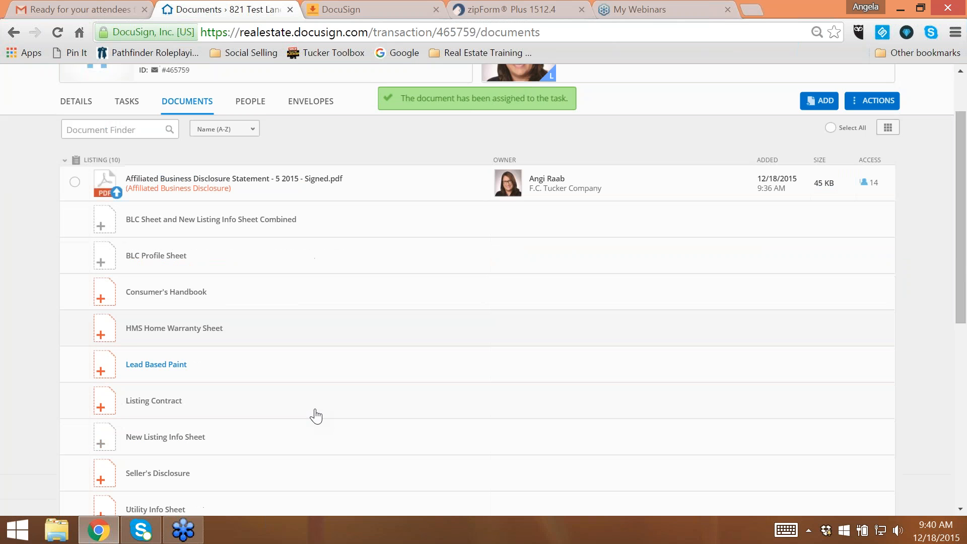
pyautogui.click(151, 291)
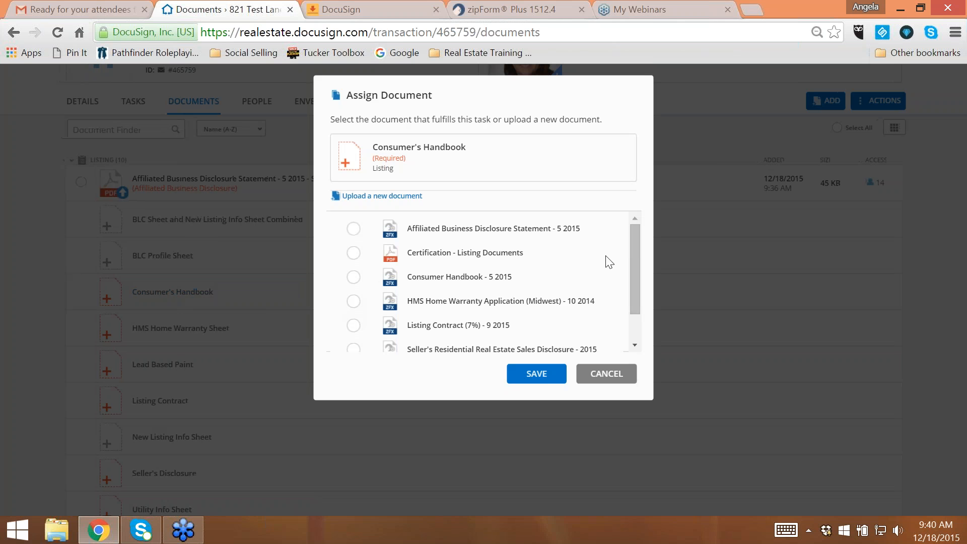
pyautogui.click(353, 277)
pyautogui.click(544, 374)
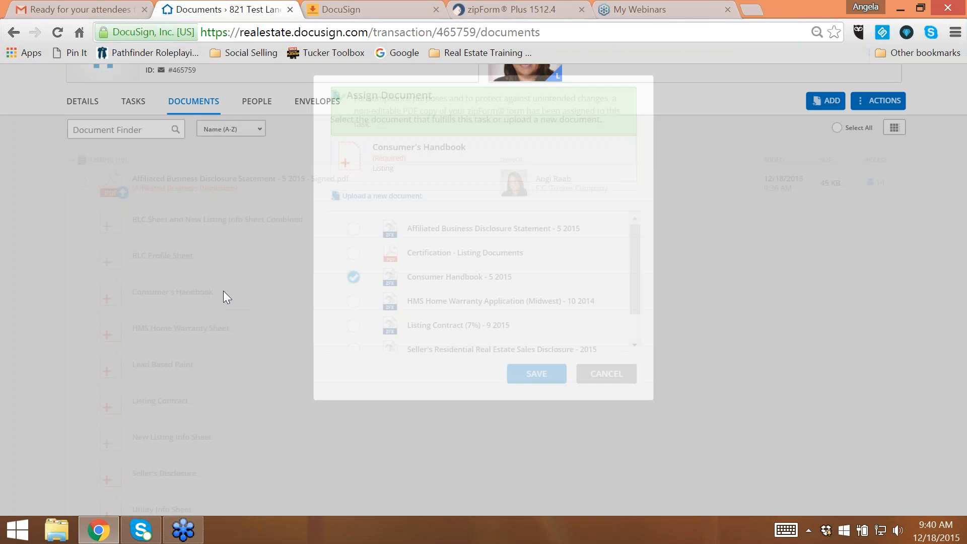
# - Assign the Listing Contract (7%) - 9 2015 document to the required Listing Contract task in the Listing task list
pyautogui.scroll(-3, 355, 358)
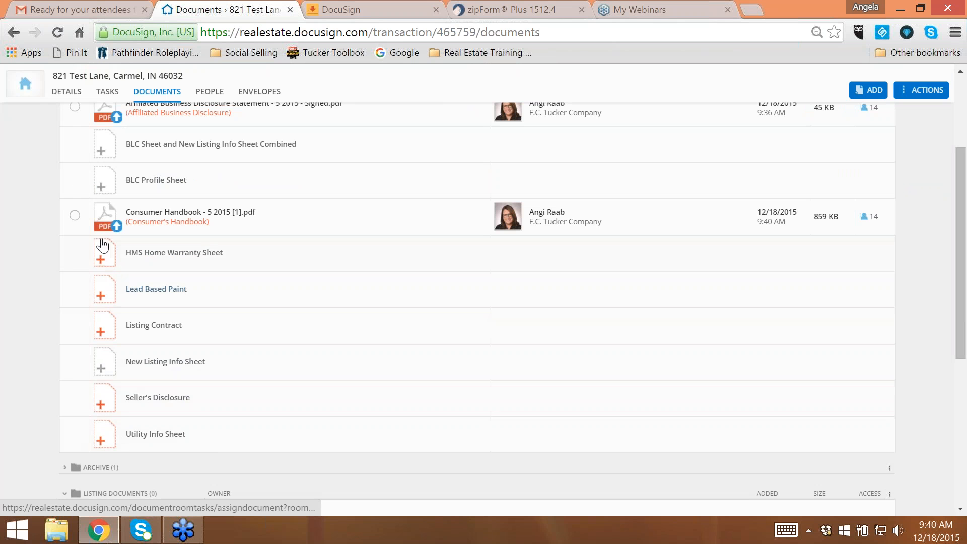
pyautogui.click(101, 332)
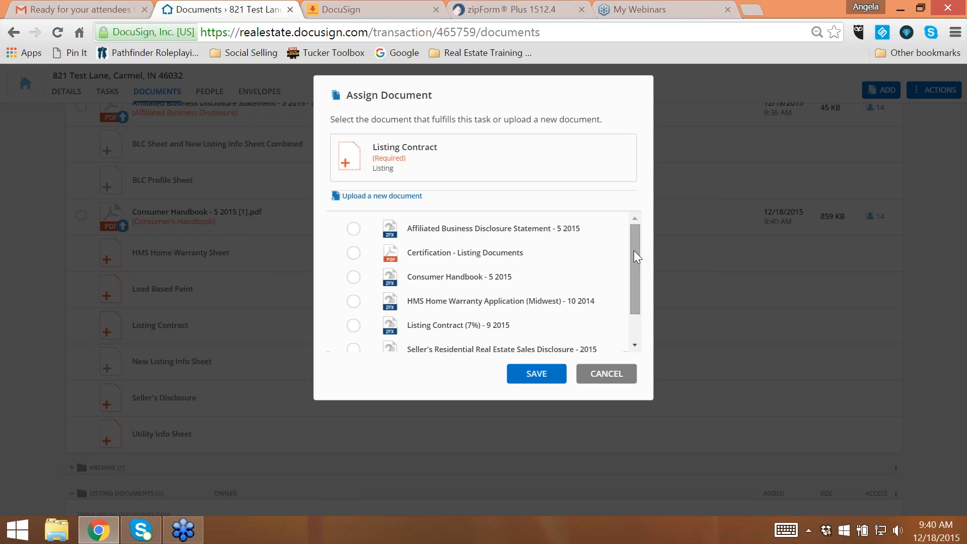
pyautogui.moveTo(636, 246); pyautogui.dragTo(625, 276)
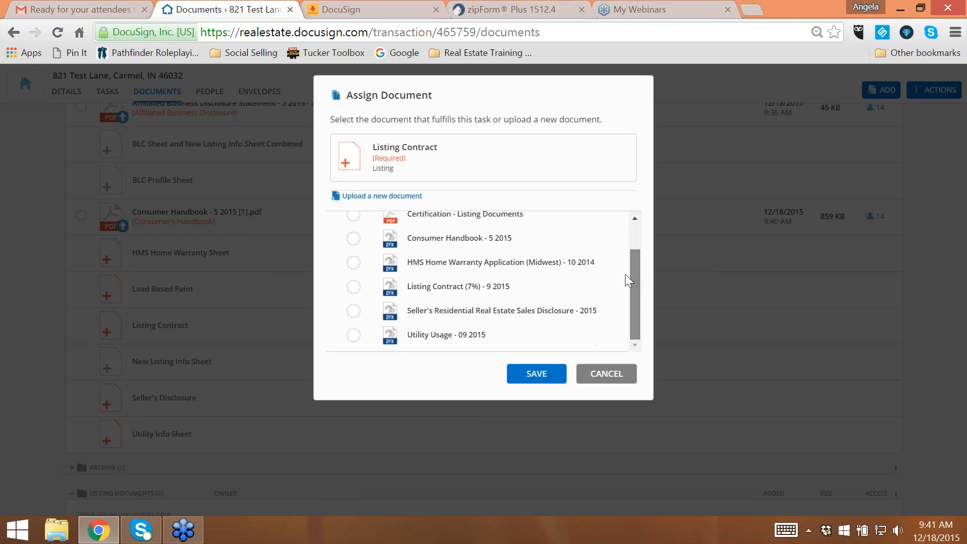
pyautogui.click(354, 286)
pyautogui.click(548, 384)
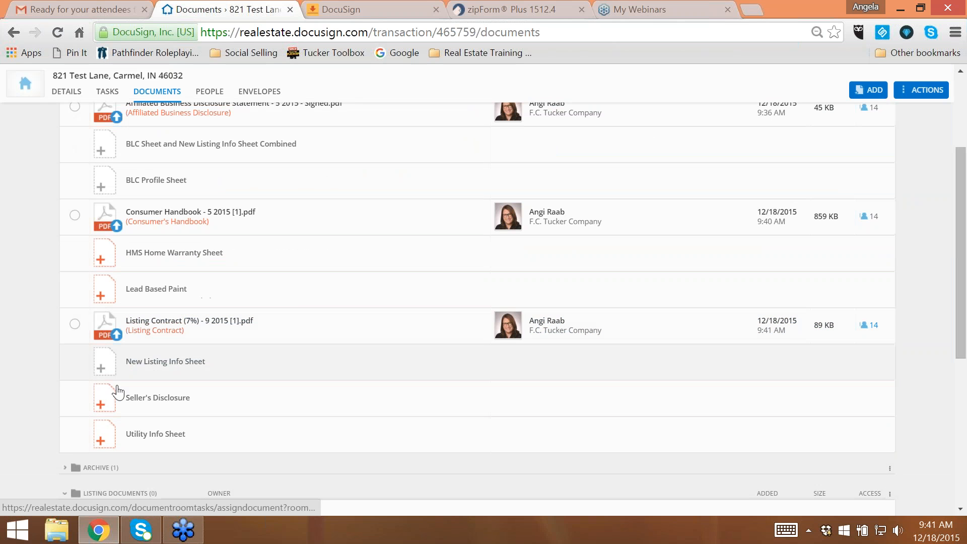
# - Assign the Seller's Residential Real Estate Sales Disclosure - 2015 document to the required Seller's Disclosure task
pyautogui.click(111, 406)
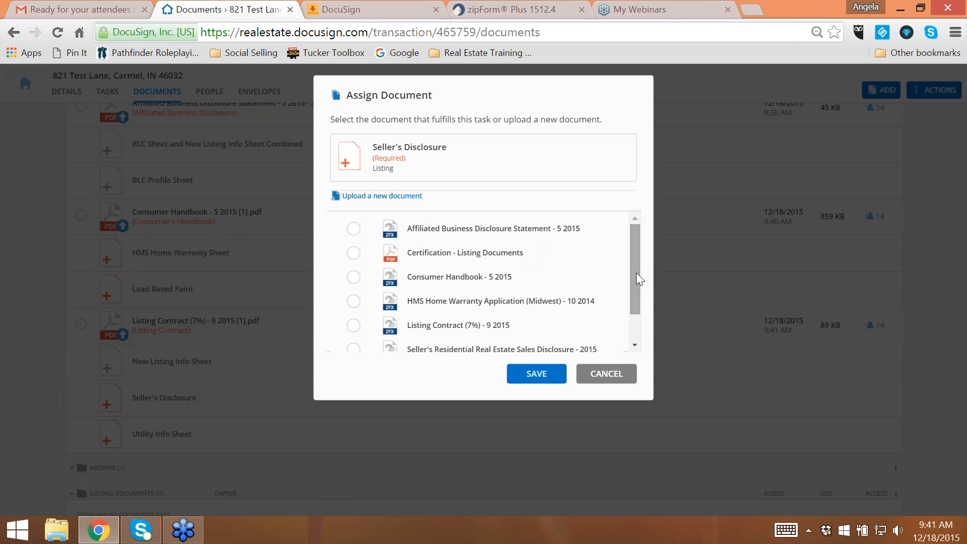
pyautogui.moveTo(636, 273); pyautogui.dragTo(648, 316)
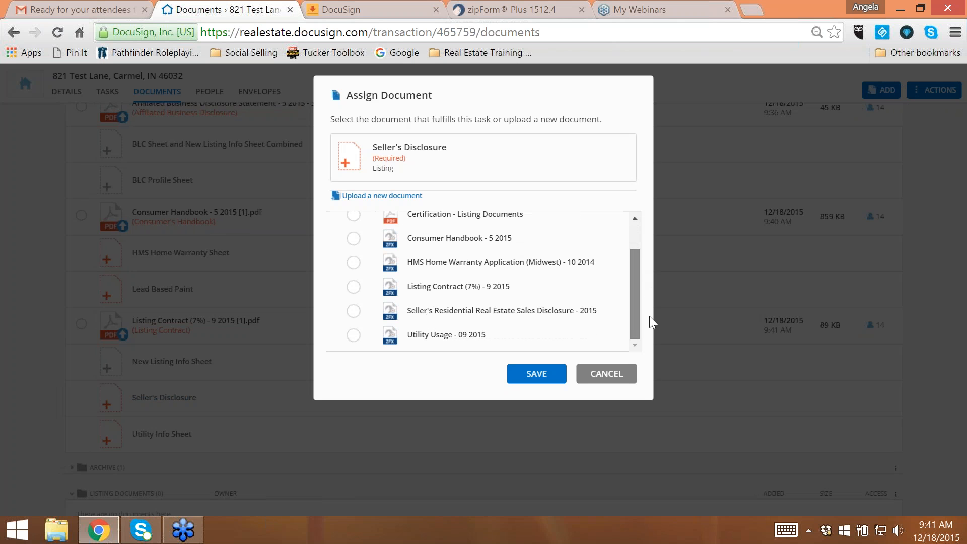
pyautogui.click(354, 311)
pyautogui.click(536, 373)
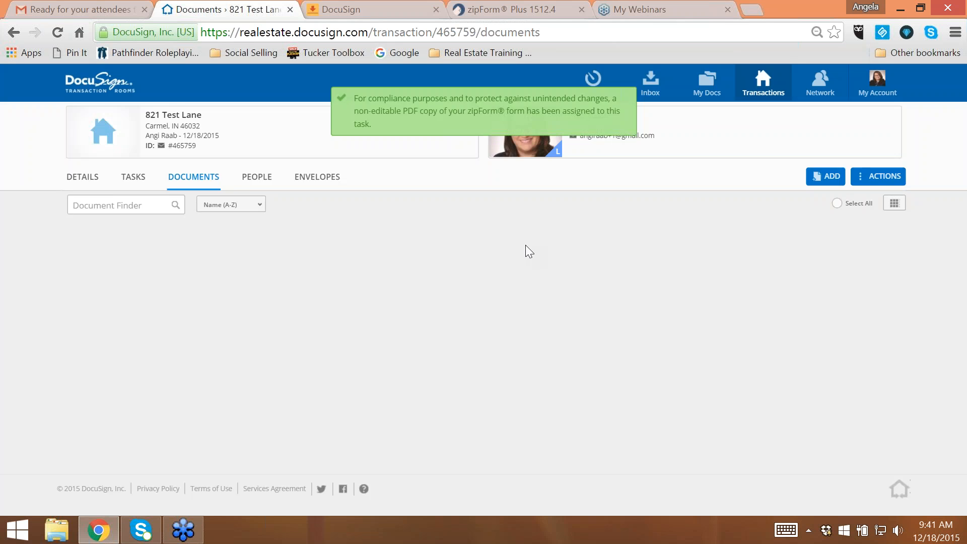
# - Assign the Utility Usage - 09 2015 document to the required Utility Info Sheet task
pyautogui.scroll(-6, 389, 352)
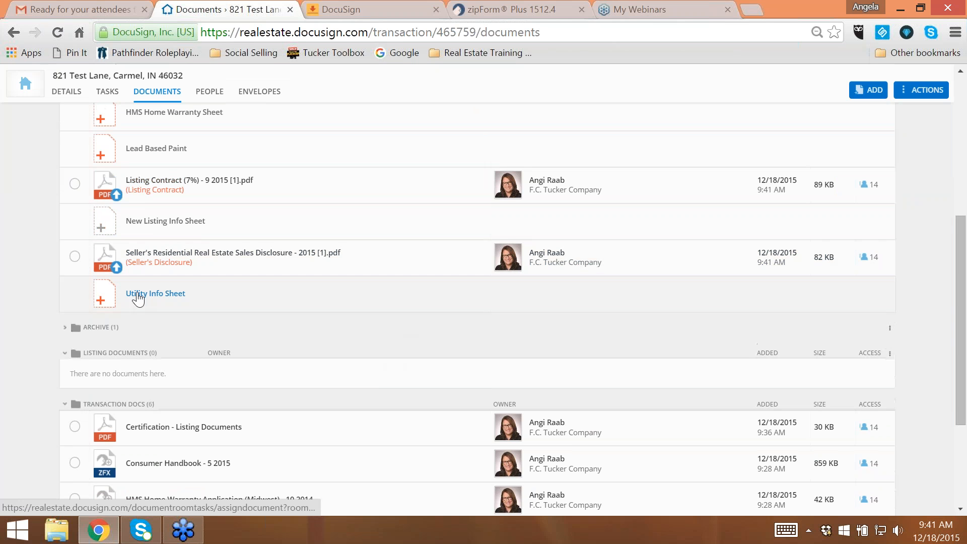
pyautogui.click(139, 295)
pyautogui.moveTo(638, 271); pyautogui.dragTo(652, 322)
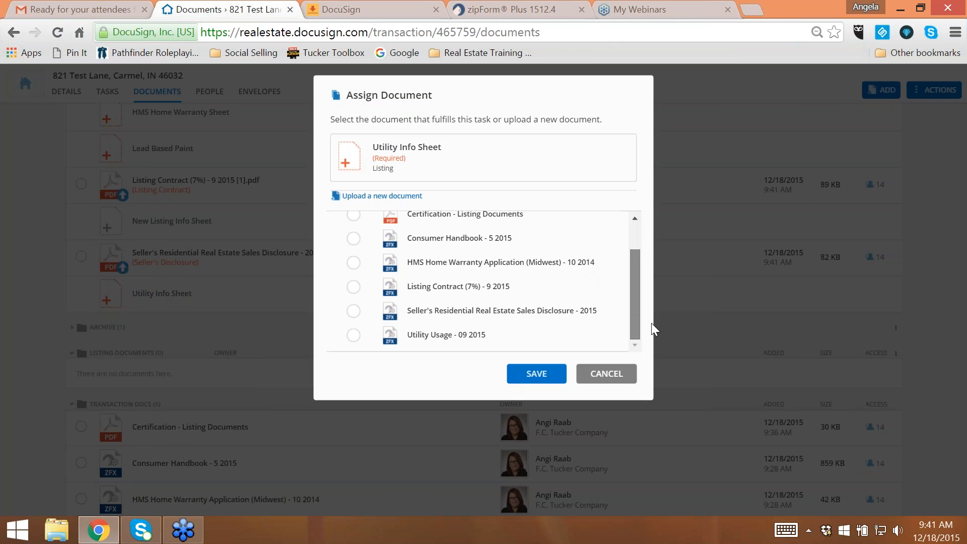
pyautogui.click(353, 334)
pyautogui.click(534, 373)
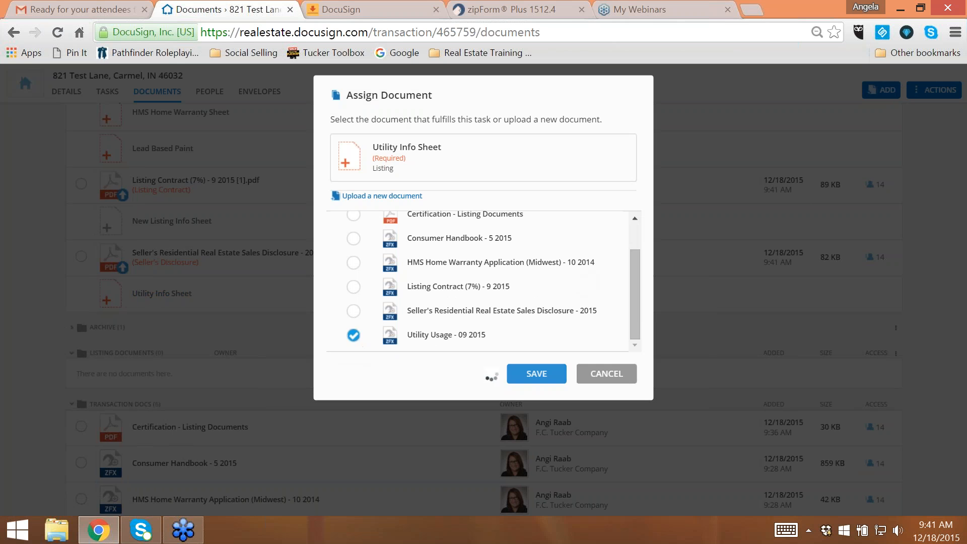
# - Add the New Listing Info Sheet - 1/15 form from the FCTC library of zipForm to the transaction room
pyautogui.scroll(-1, 212, 283)
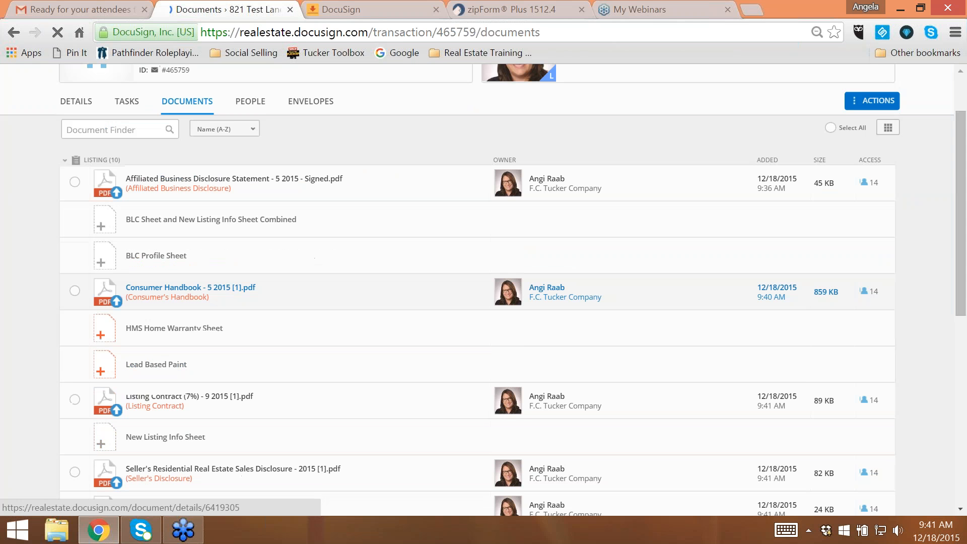
pyautogui.scroll(-3, 354, 348)
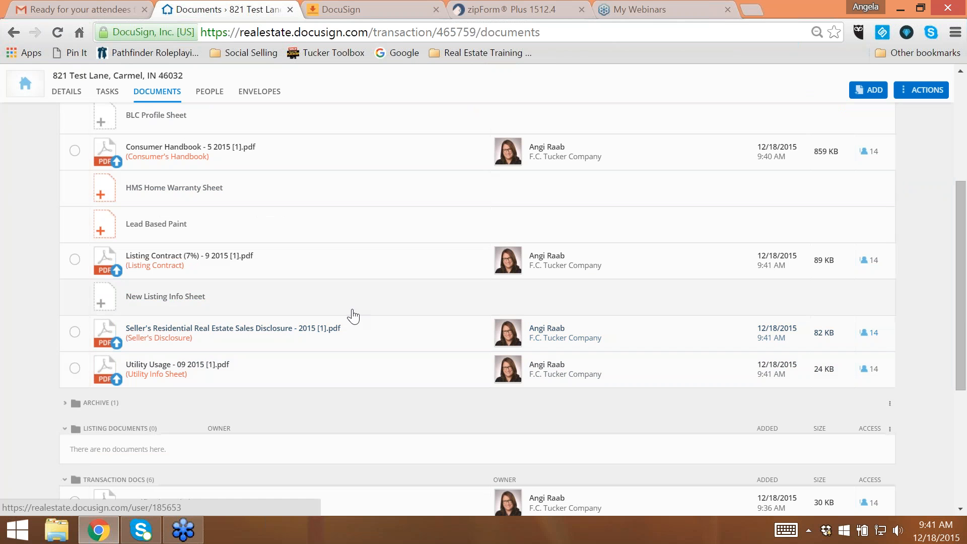
pyautogui.scroll(-3, 354, 316)
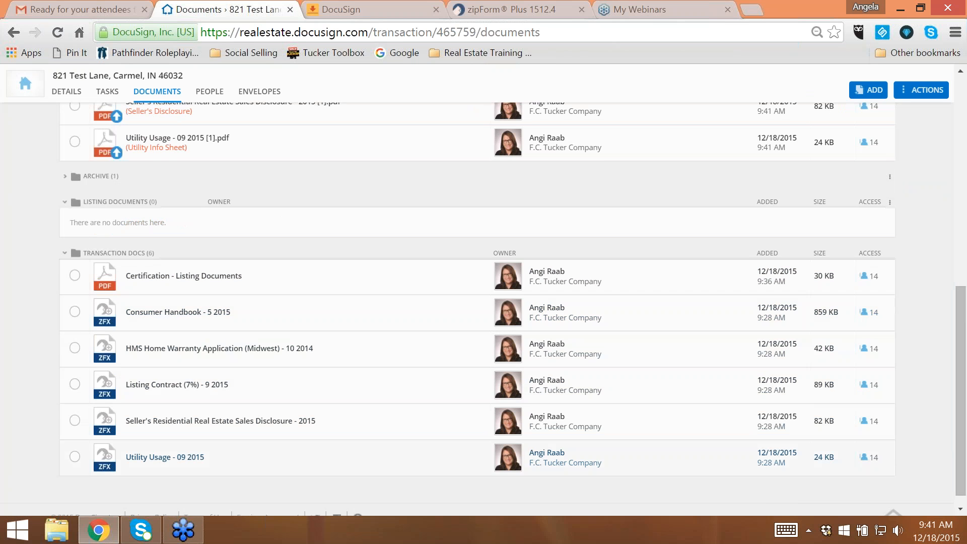
pyautogui.scroll(2, 325, 356)
pyautogui.scroll(3, 843, 215)
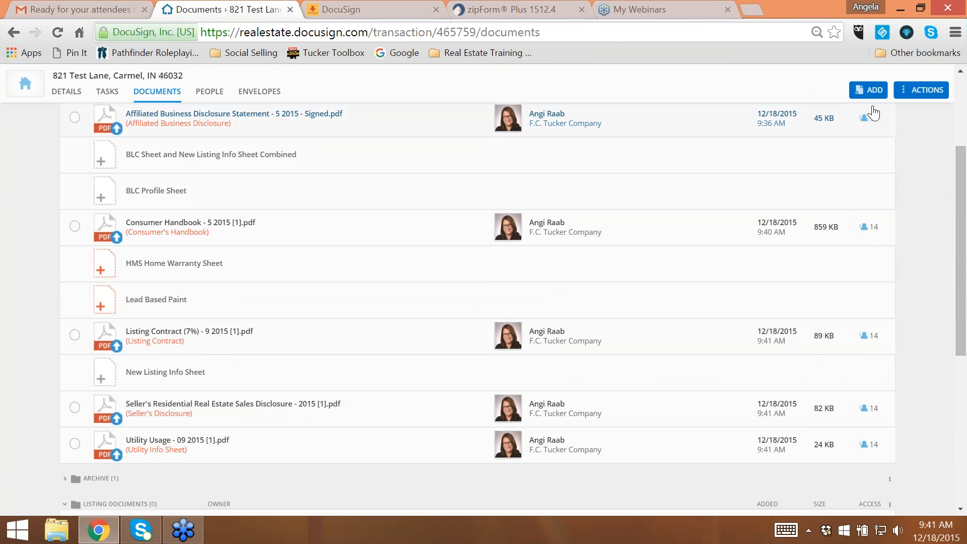
pyautogui.click(870, 90)
pyautogui.click(866, 147)
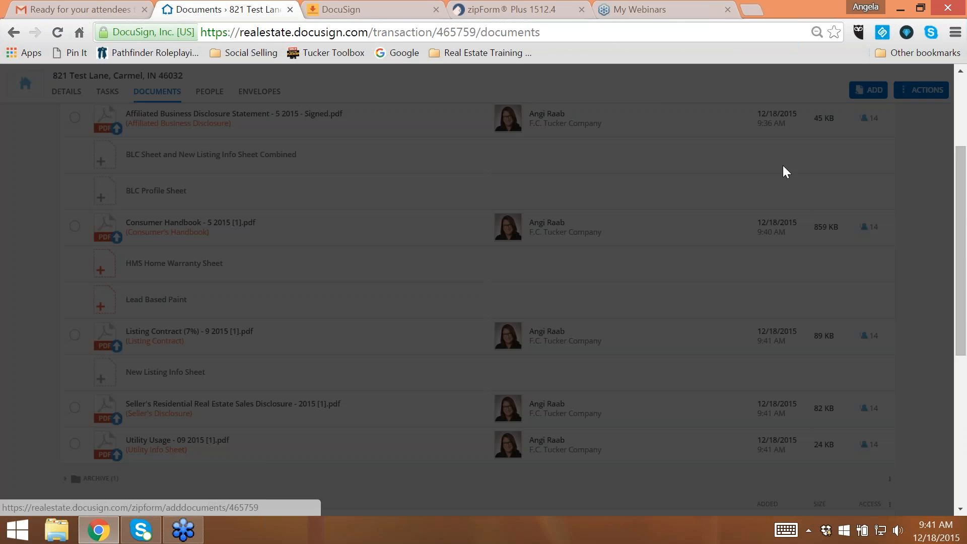
pyautogui.click(441, 160)
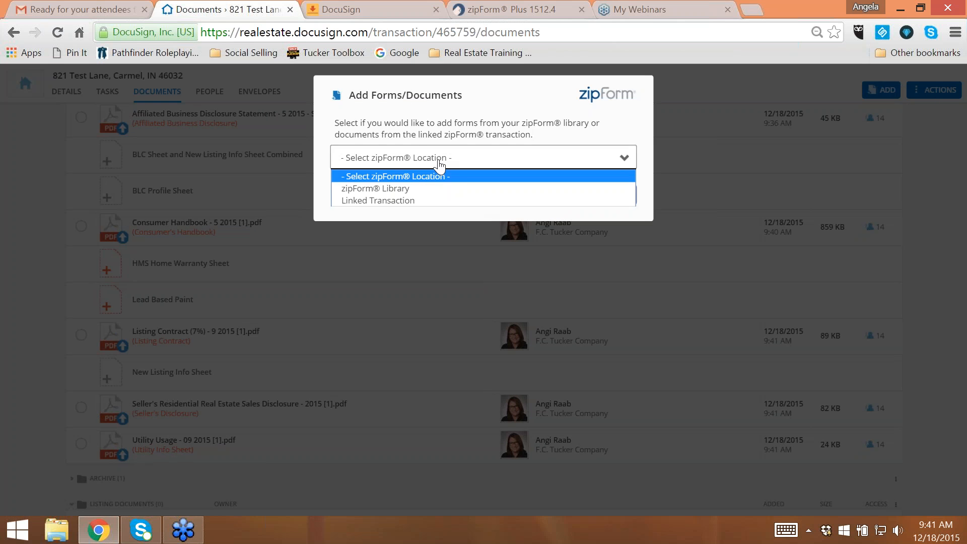
pyautogui.click(415, 188)
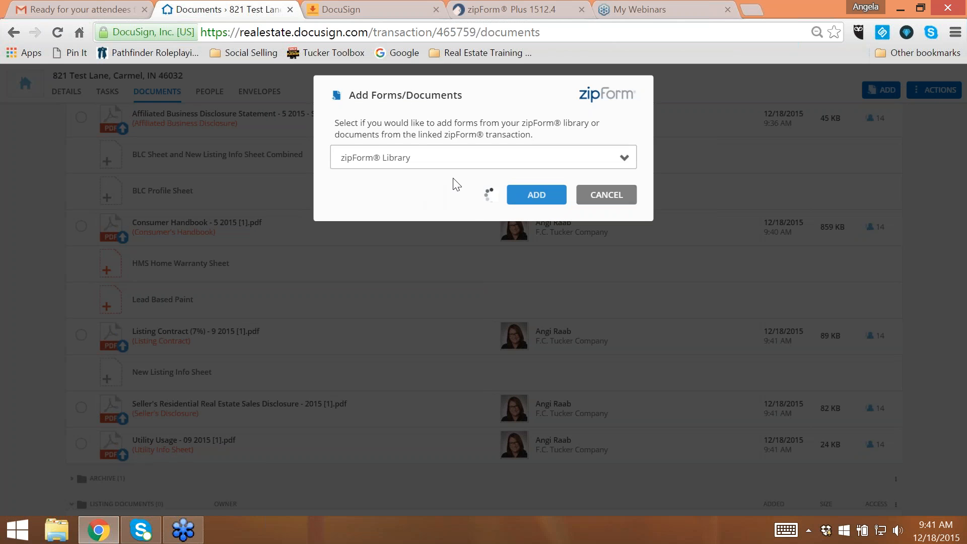
pyautogui.click(456, 217)
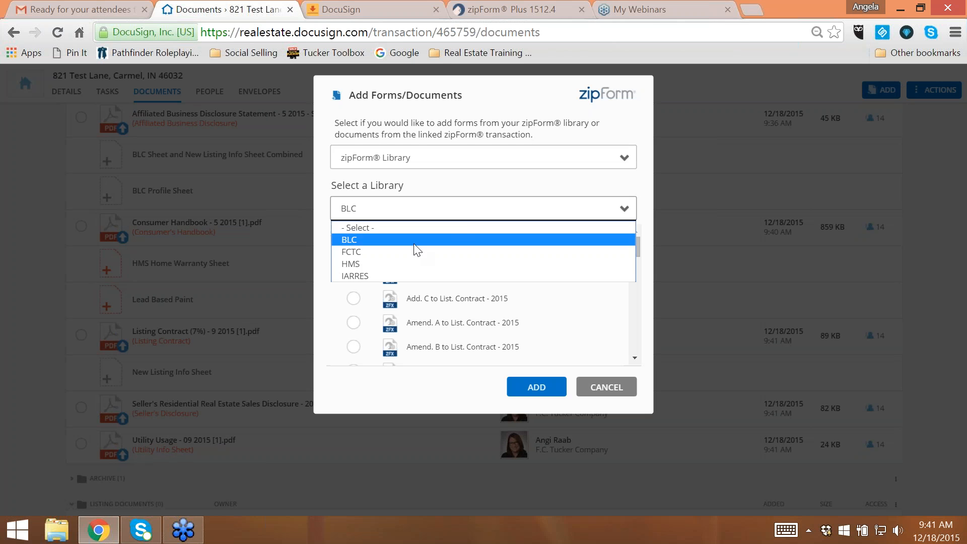
pyautogui.click(406, 252)
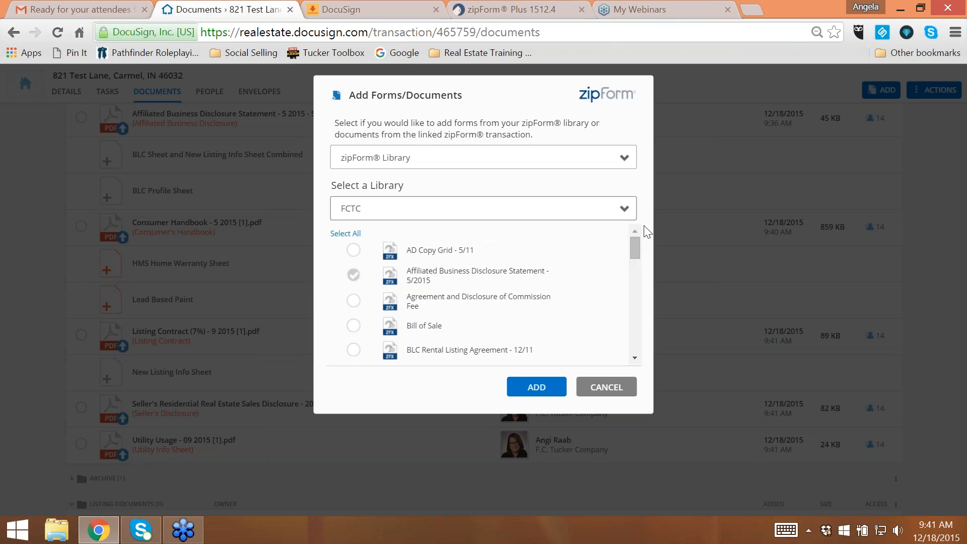
pyautogui.moveTo(635, 246); pyautogui.dragTo(630, 325)
pyautogui.click(354, 255)
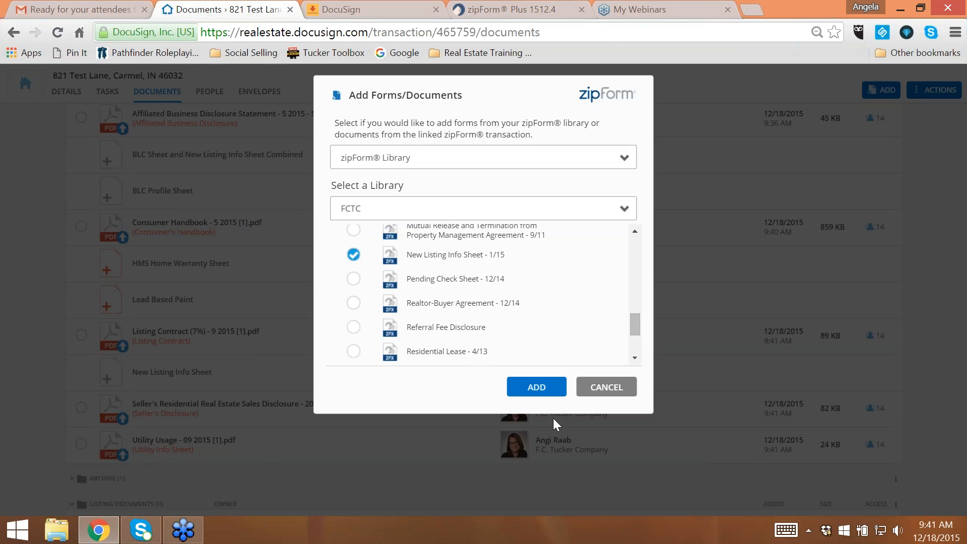
pyautogui.click(540, 387)
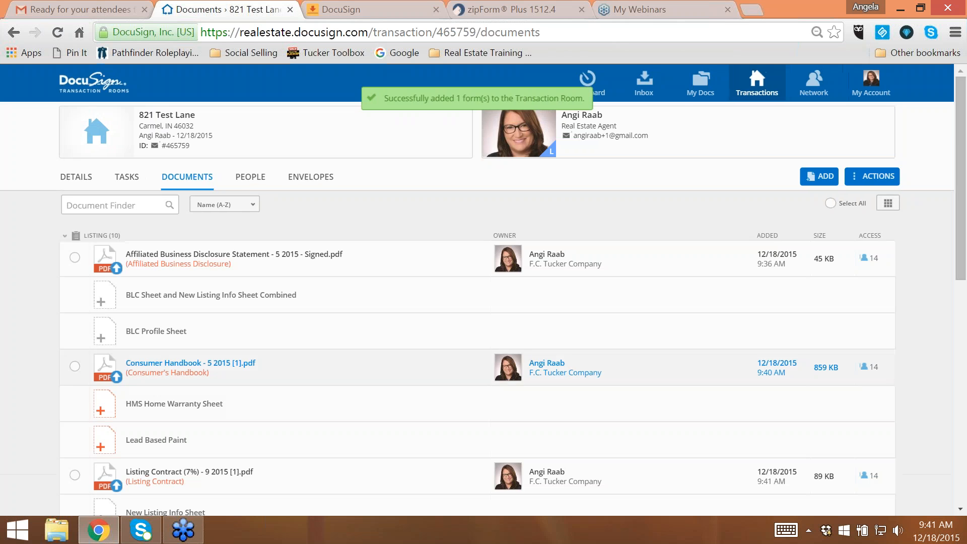
# - Assign the New Listing Info Sheet - 1 15 document to the New Listing Info Sheet task
pyautogui.scroll(-4, 361, 356)
pyautogui.scroll(1, 360, 356)
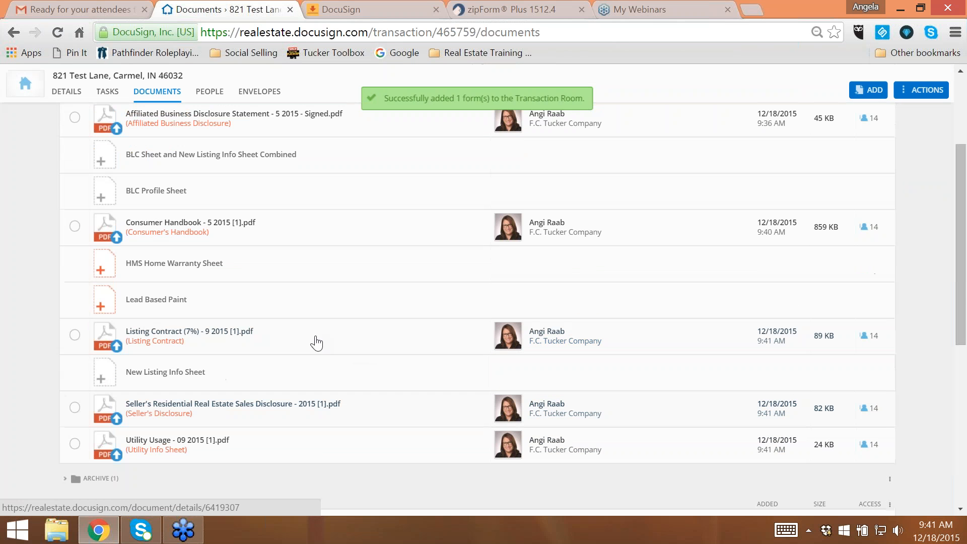
pyautogui.click(165, 372)
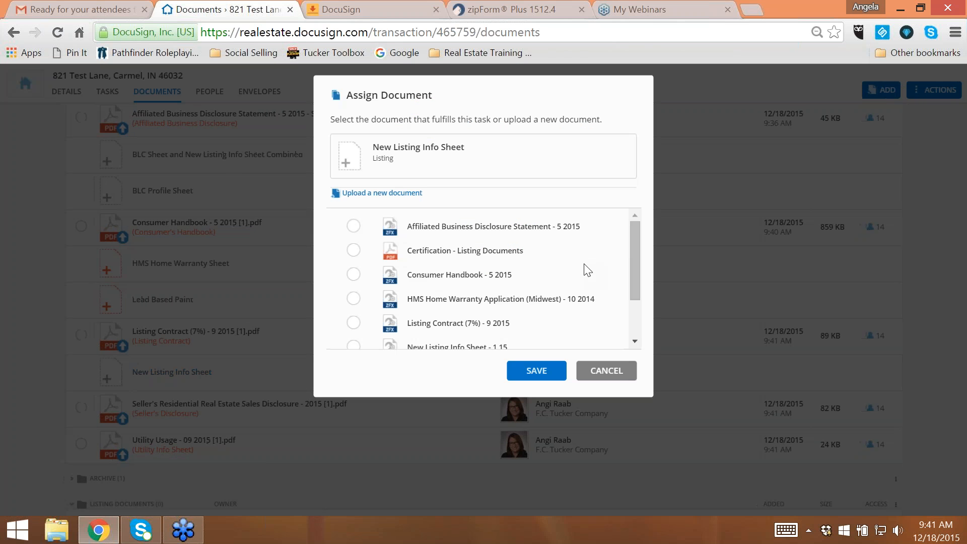
pyautogui.scroll(-2, 629, 292)
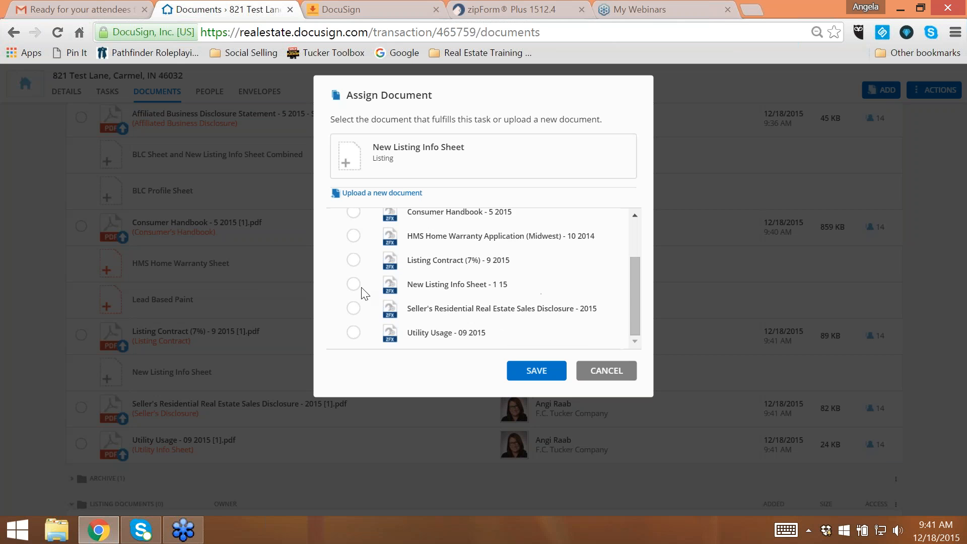
pyautogui.click(357, 285)
pyautogui.click(535, 371)
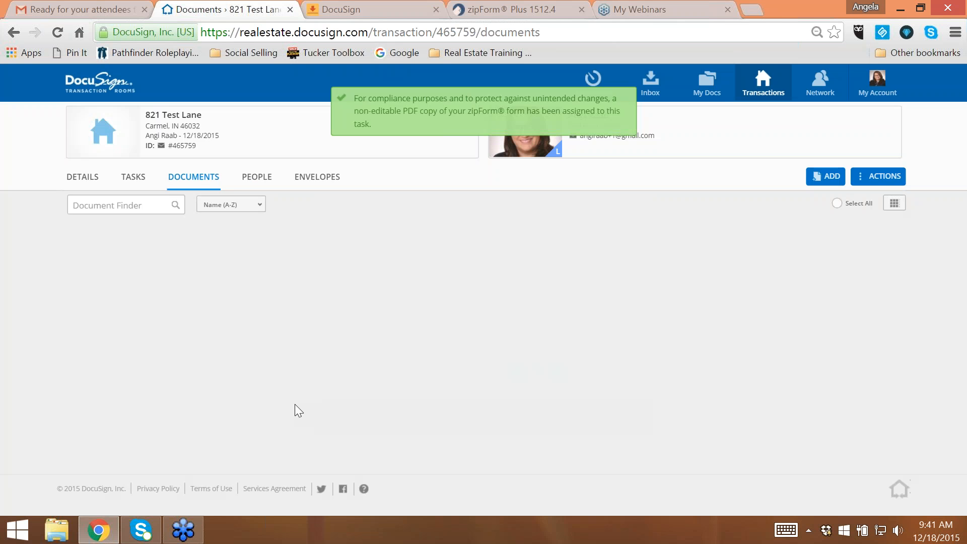
# - Open the room's tasks and examine the review status of each task in the Listing task list
pyautogui.scroll(-1, 327, 378)
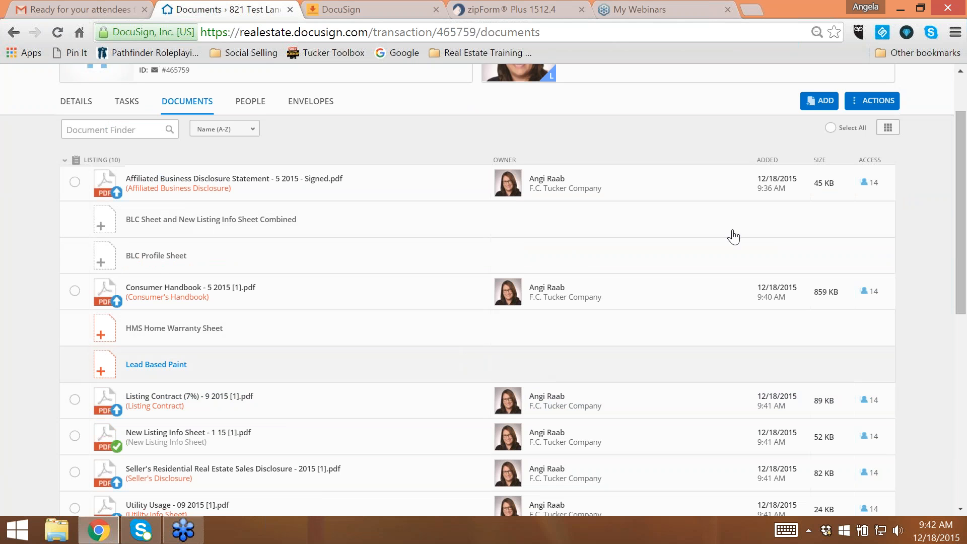
pyautogui.click(127, 112)
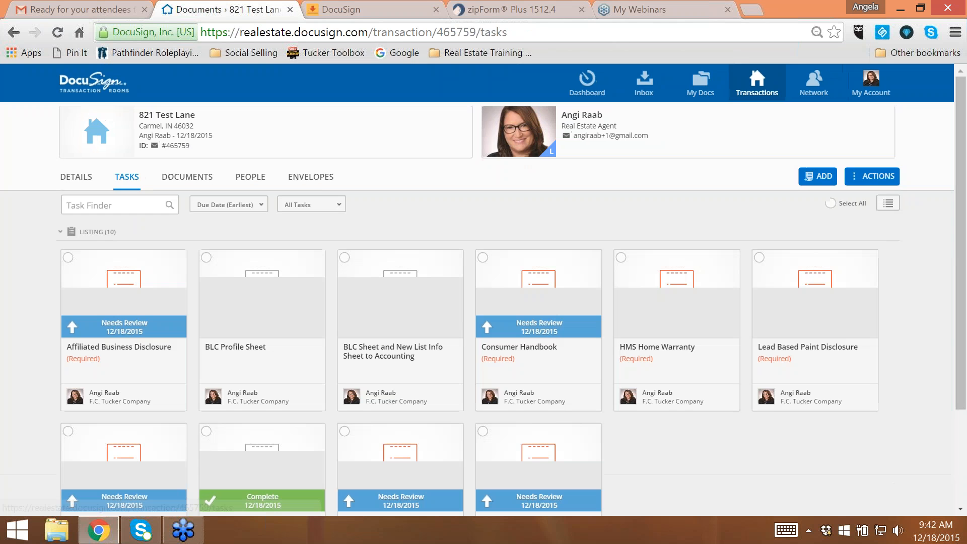
pyautogui.scroll(-3, 71, 260)
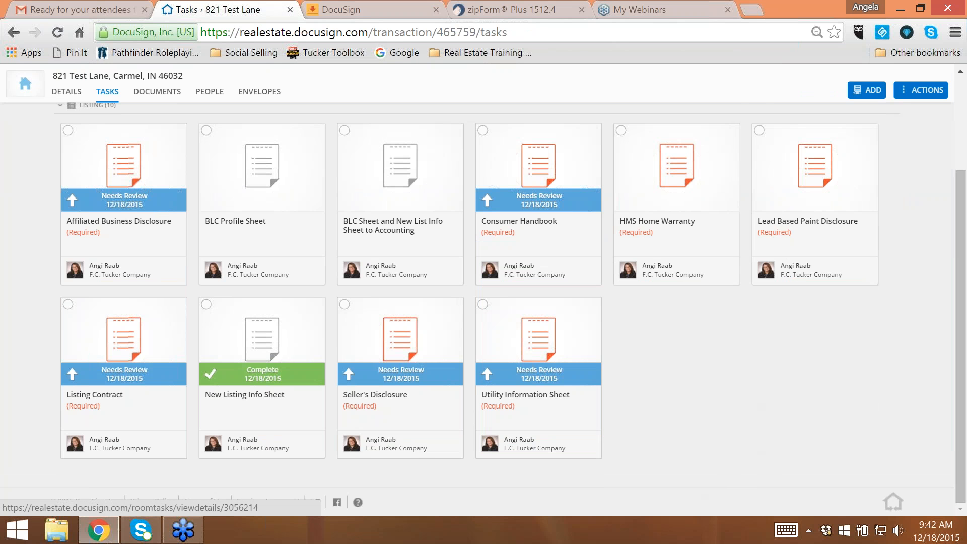
pyautogui.click(761, 132)
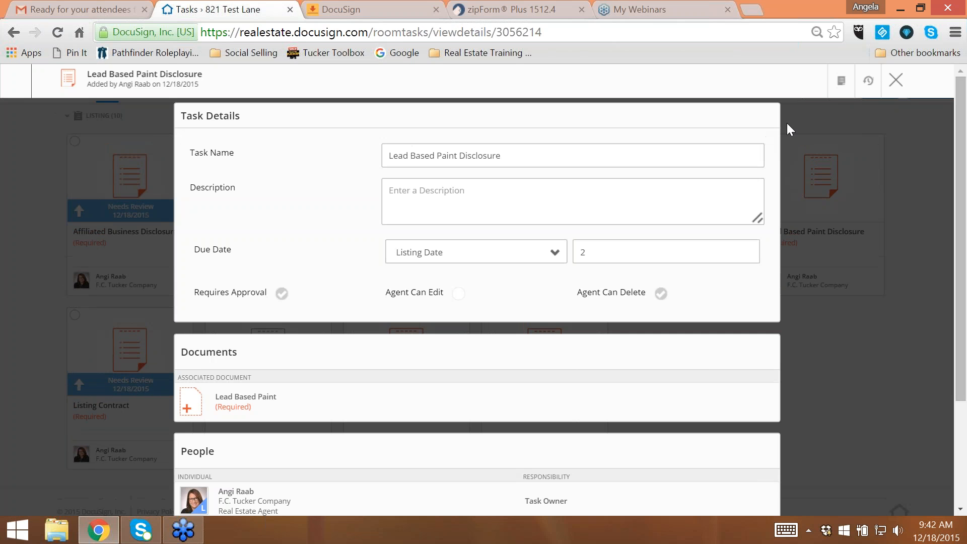
pyautogui.click(896, 80)
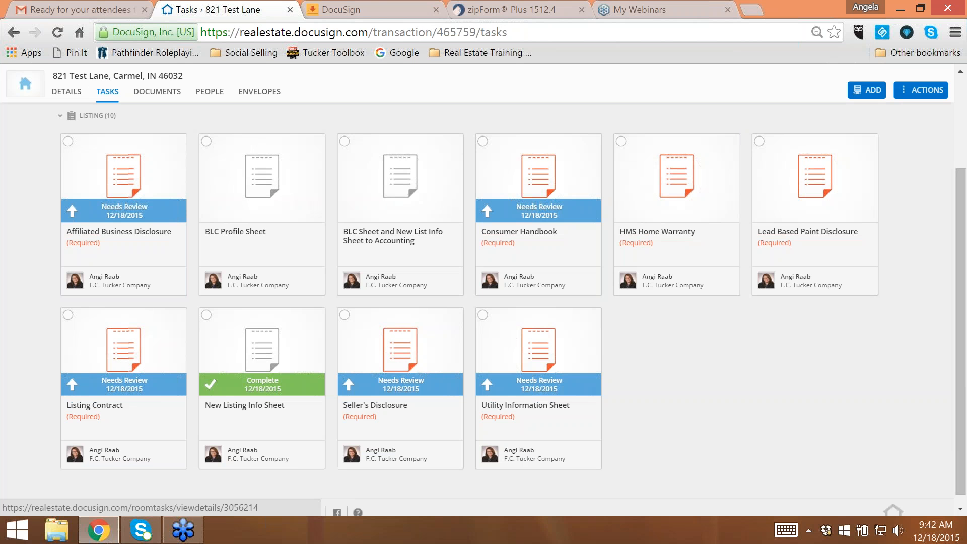
pyautogui.click(760, 142)
pyautogui.click(919, 92)
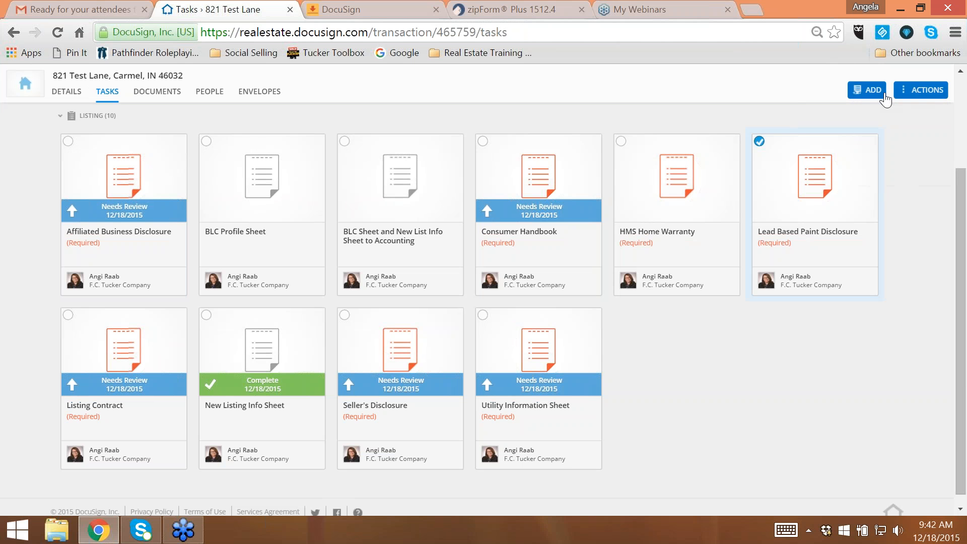
# - Permanently delete the Lead Based Paint Disclosure task from the Listing task list and open the room's documents
pyautogui.click(815, 186)
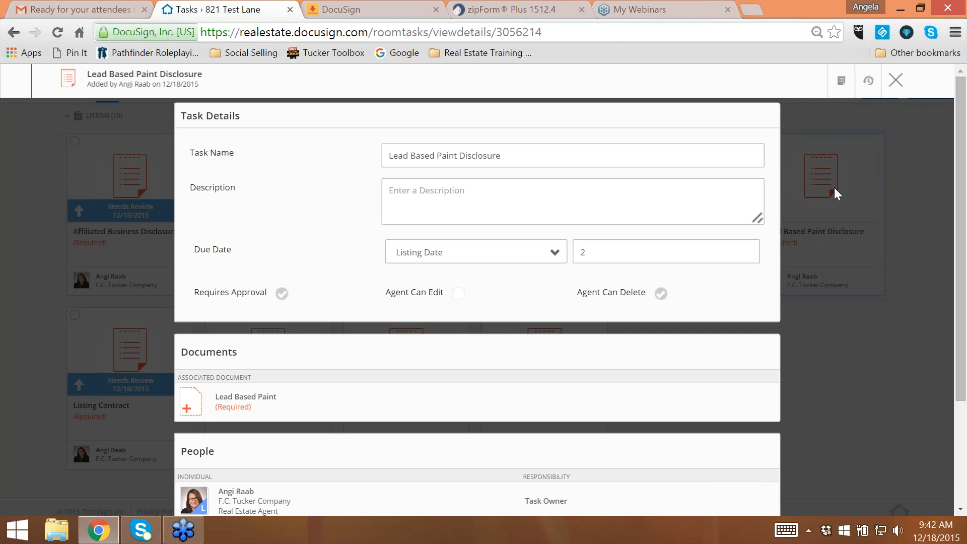
pyautogui.scroll(-3, 433, 242)
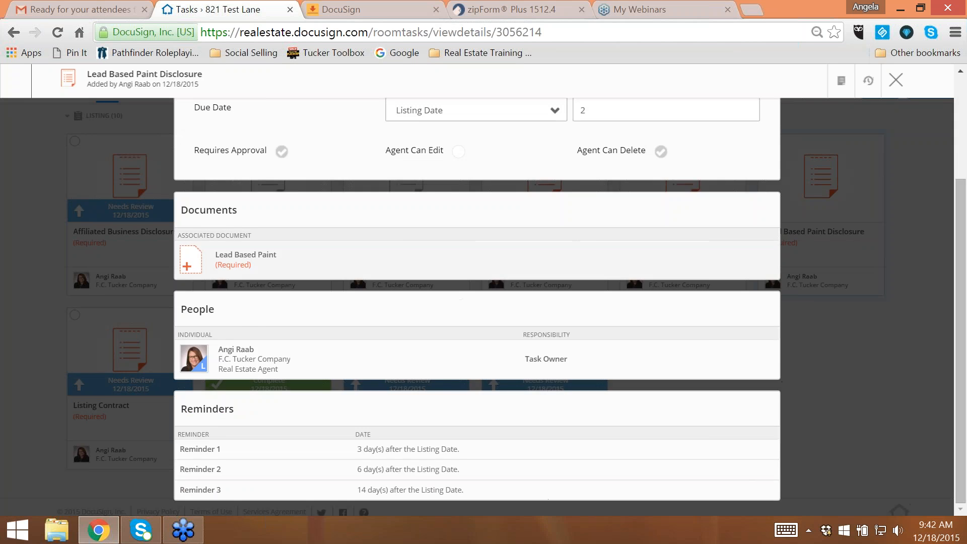
pyautogui.scroll(2, 774, 137)
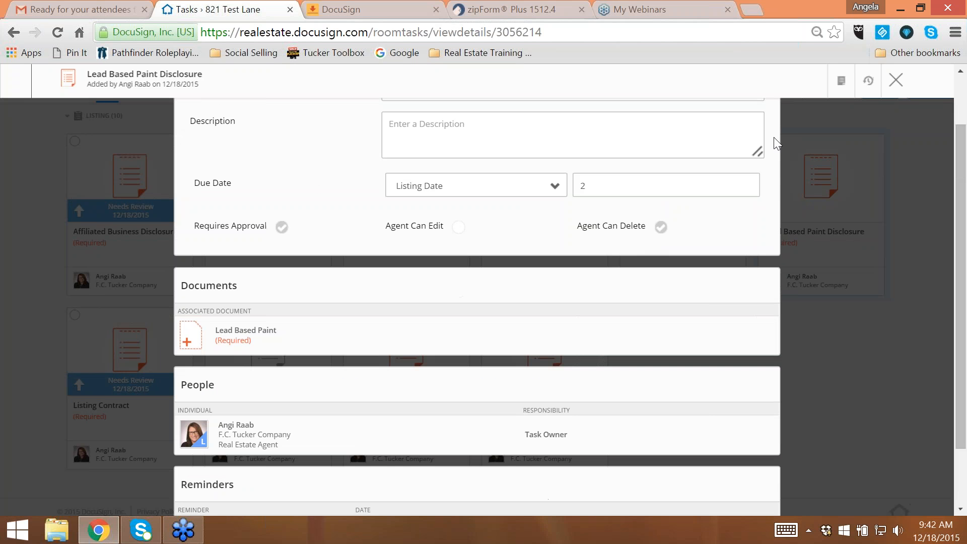
pyautogui.click(845, 84)
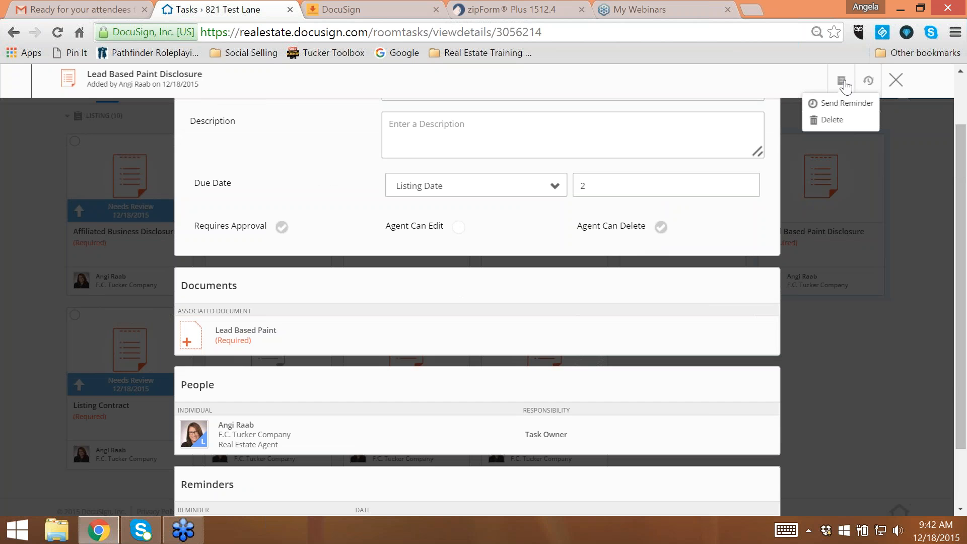
pyautogui.click(832, 120)
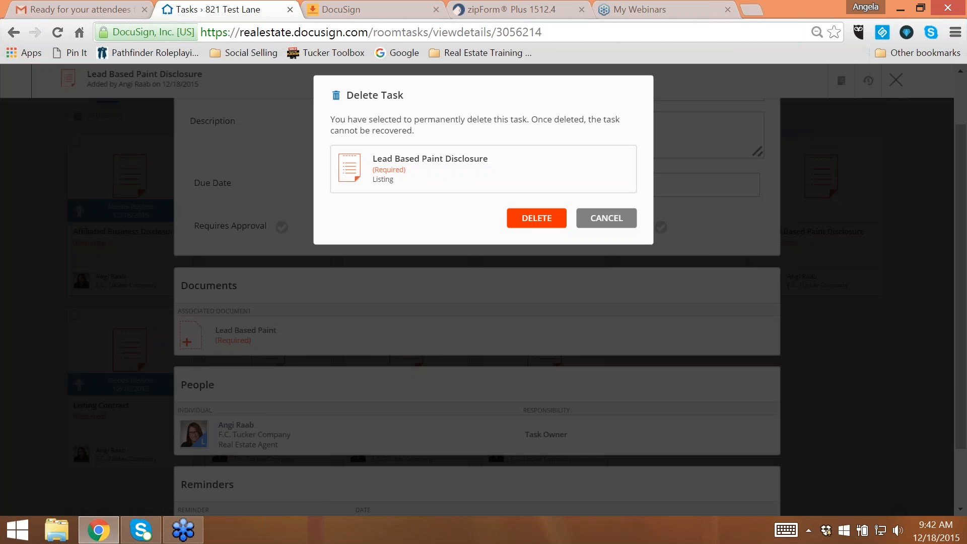
pyautogui.click(536, 218)
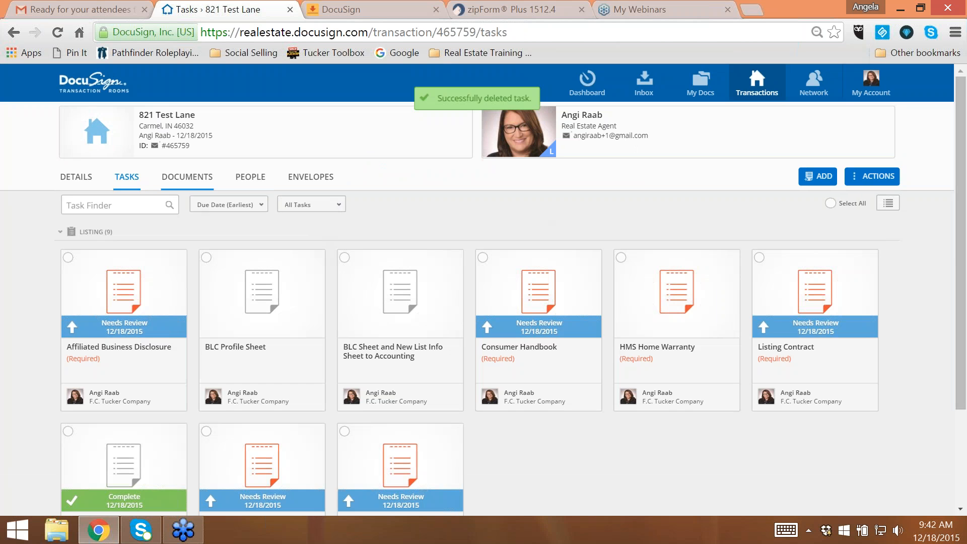
pyautogui.click(189, 182)
pyautogui.scroll(-3, 404, 304)
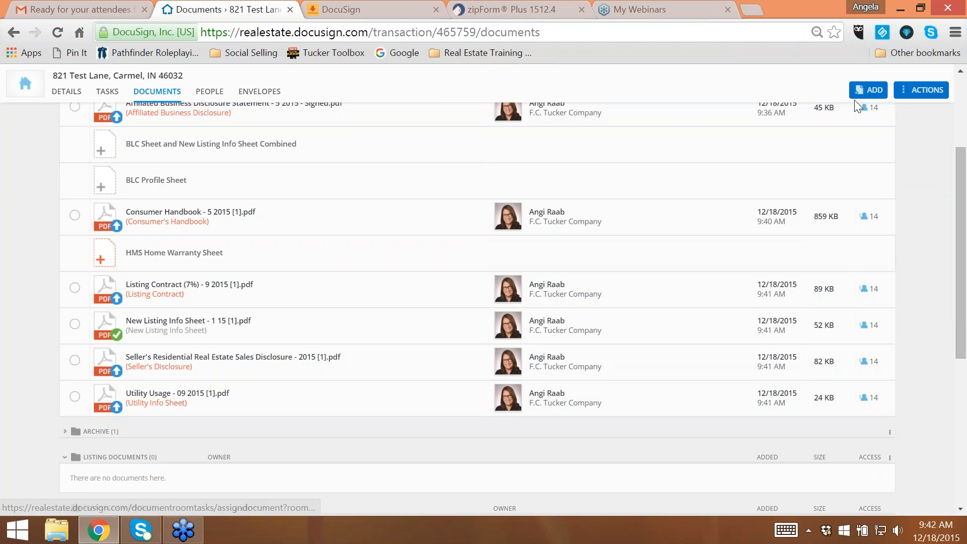
pyautogui.click(879, 93)
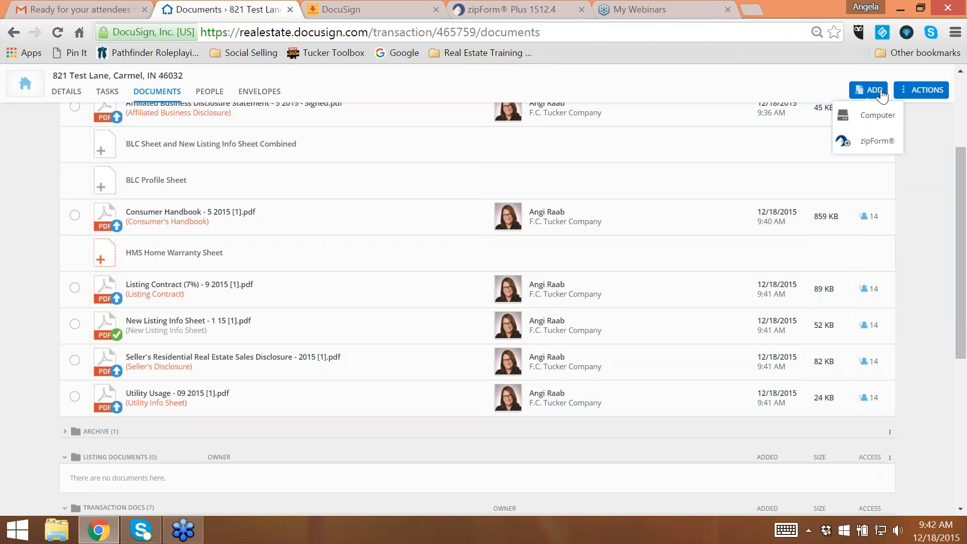
pyautogui.click(877, 141)
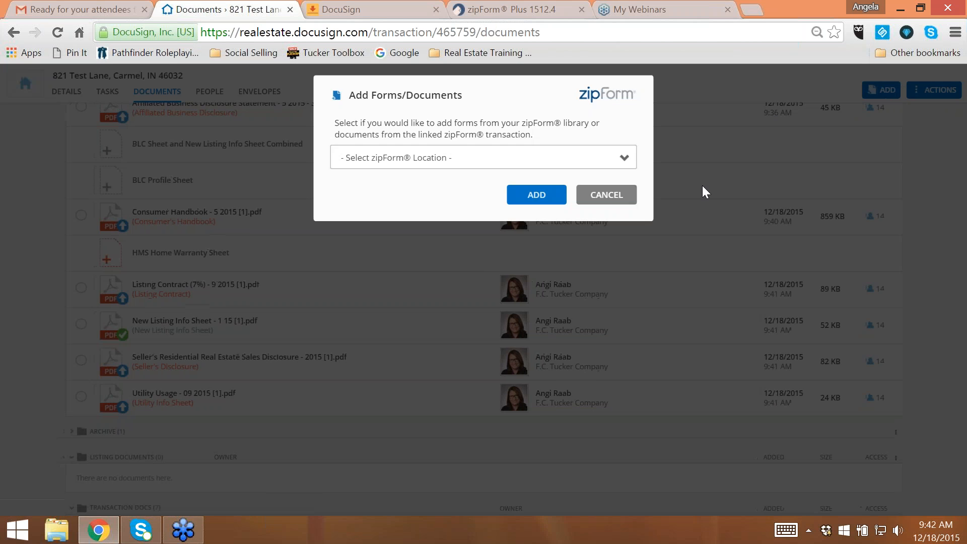
pyautogui.click(609, 196)
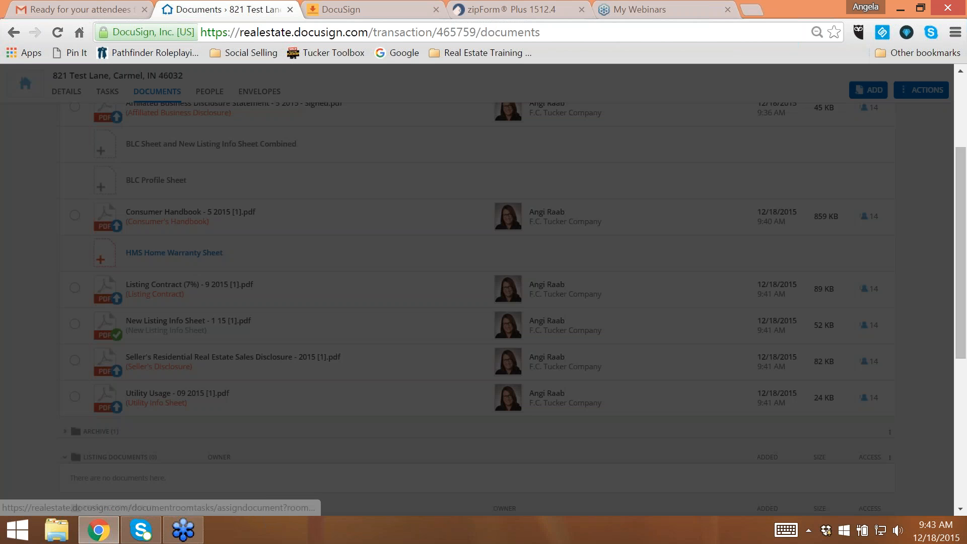
# - Assign the HMS Home Warranty Application (Midwest) - 10 2014 document to the required HMS Home Warranty Sheet task
pyautogui.click(174, 252)
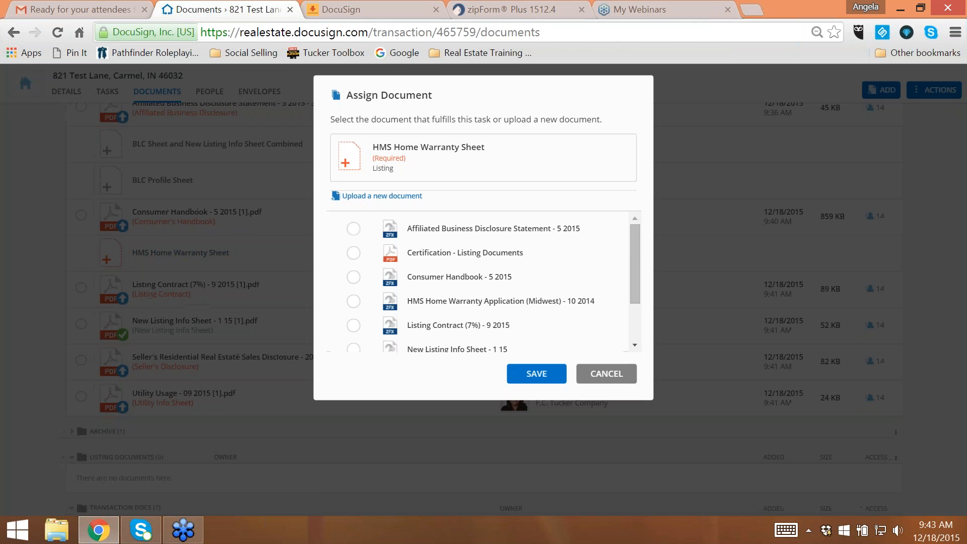
pyautogui.click(354, 301)
pyautogui.click(536, 375)
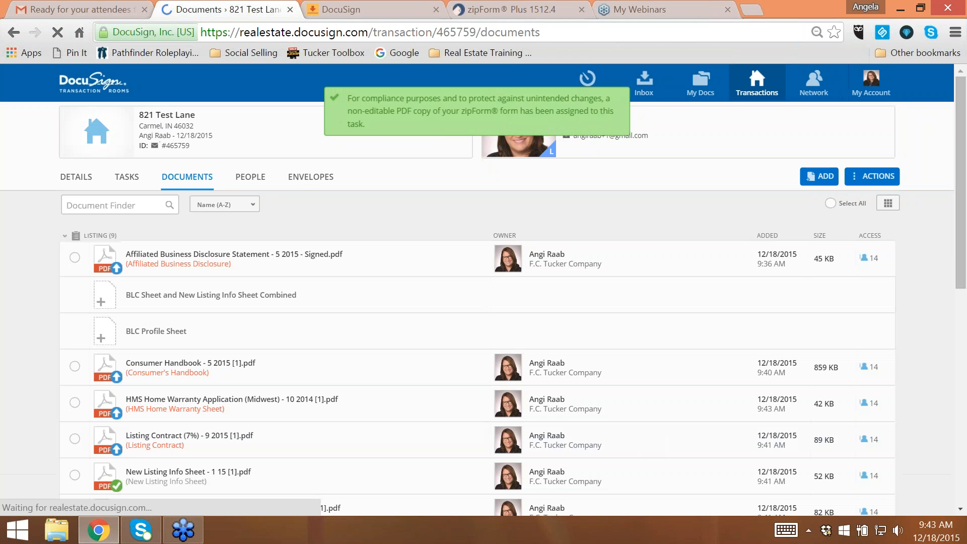
pyautogui.scroll(-3, 356, 334)
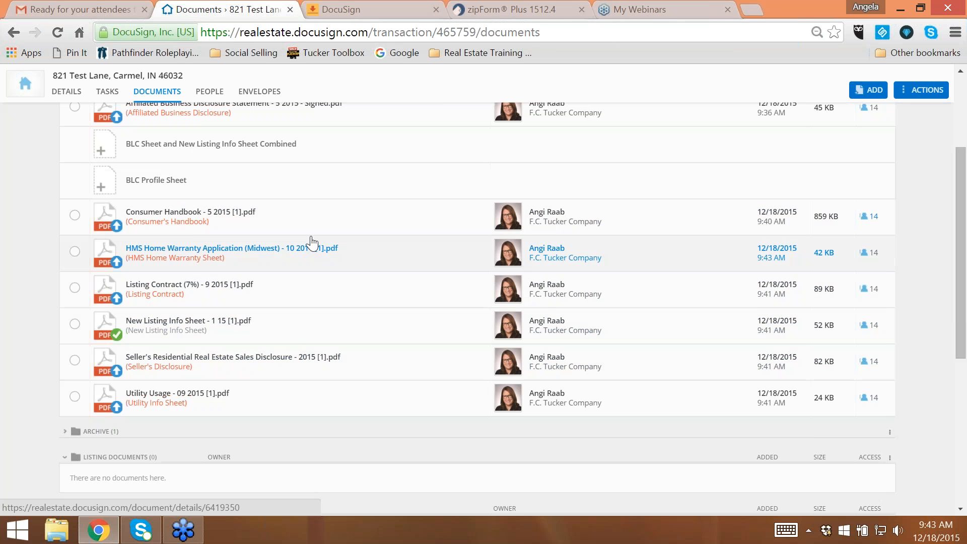
pyautogui.scroll(3, 118, 201)
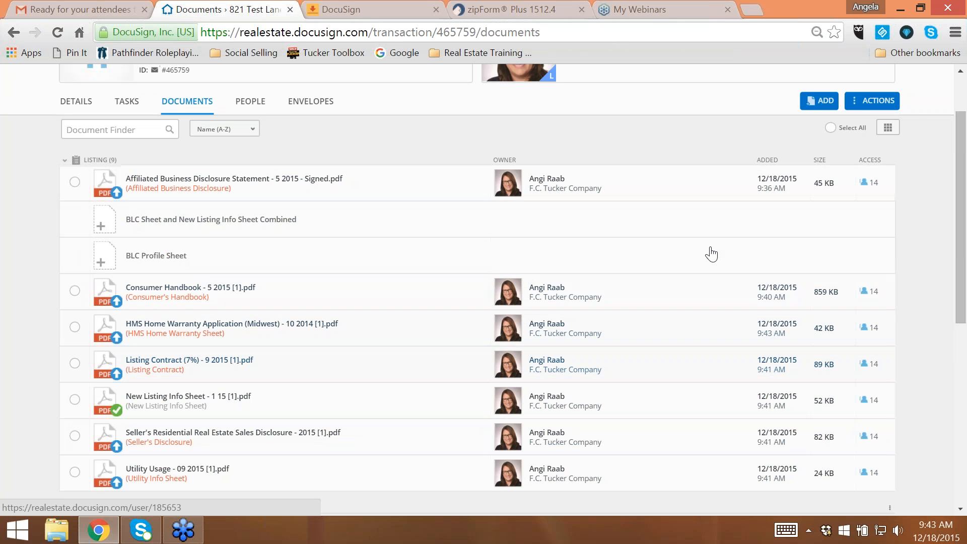
pyautogui.click(869, 103)
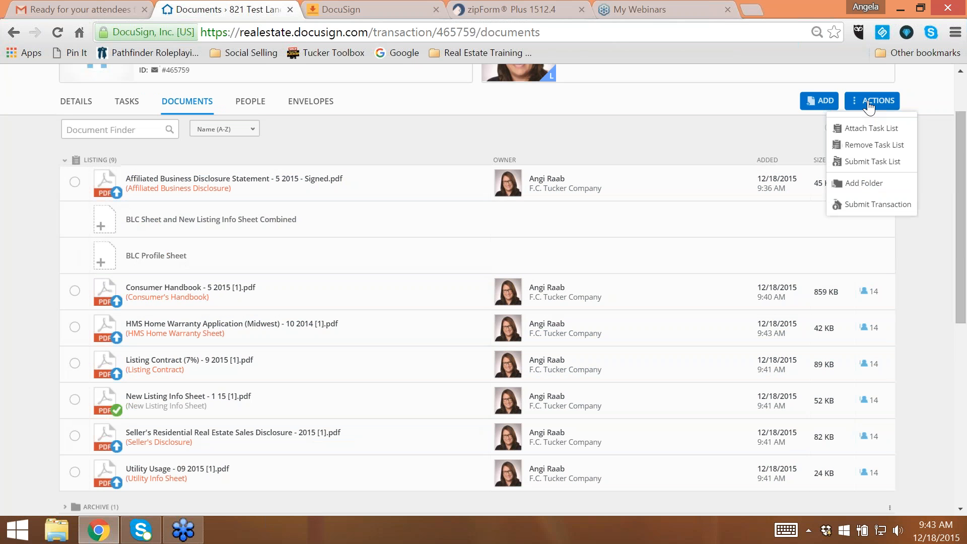
pyautogui.click(864, 162)
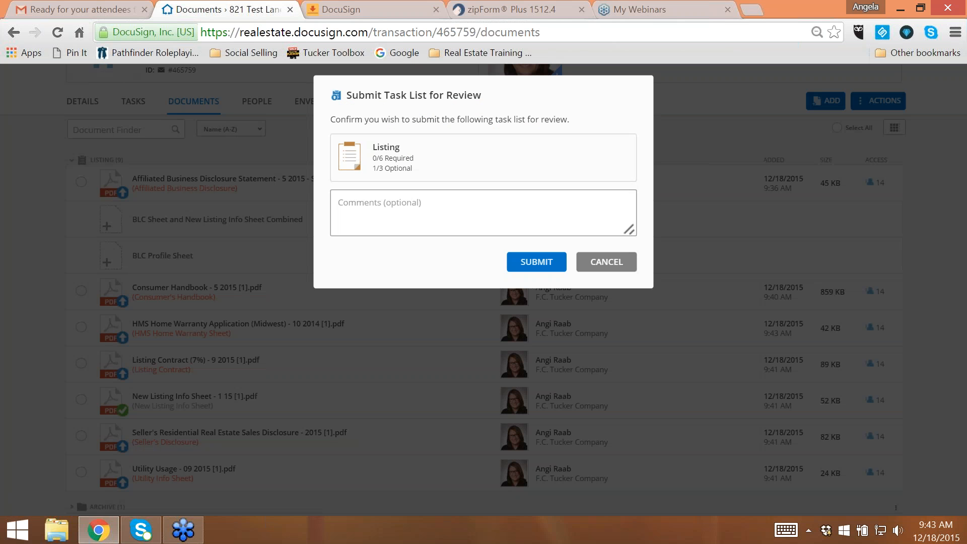
pyautogui.click(624, 264)
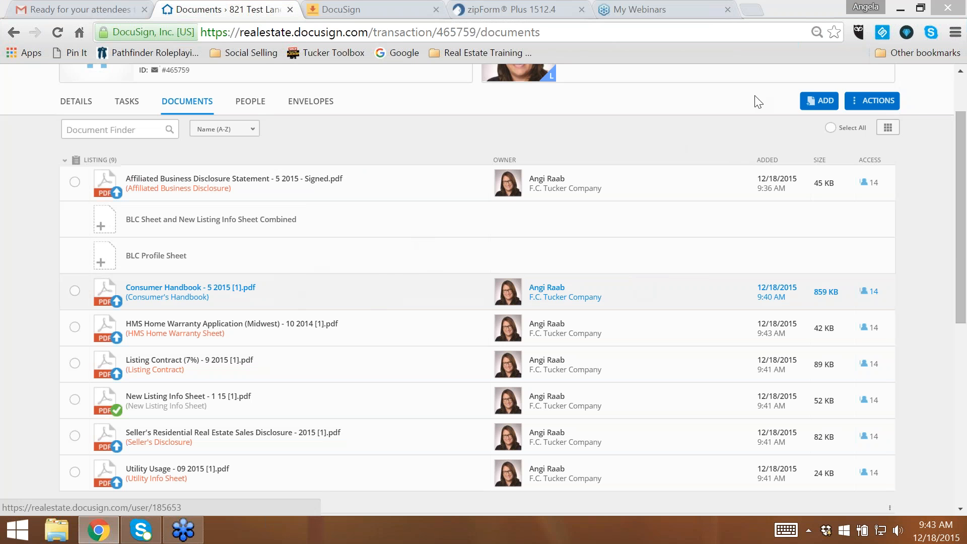
pyautogui.click(873, 104)
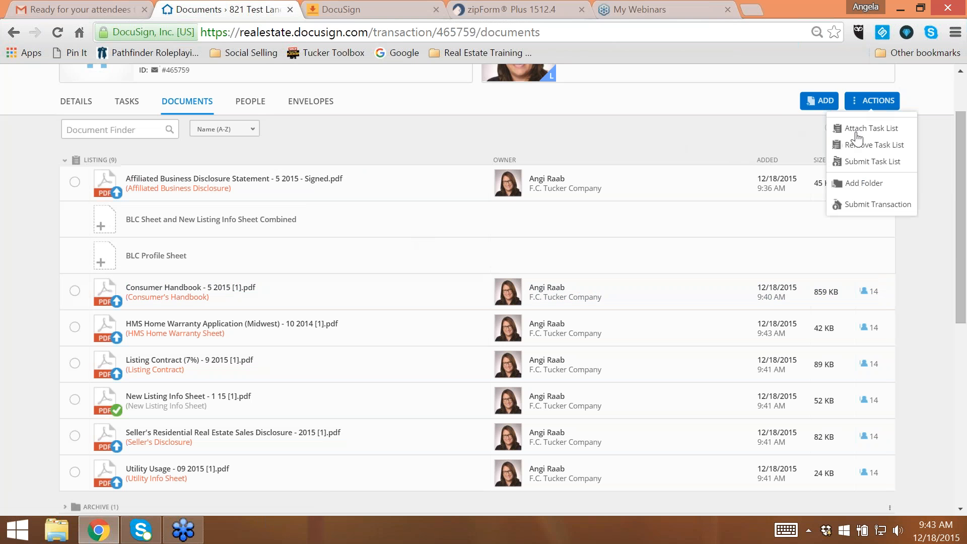
pyautogui.click(911, 251)
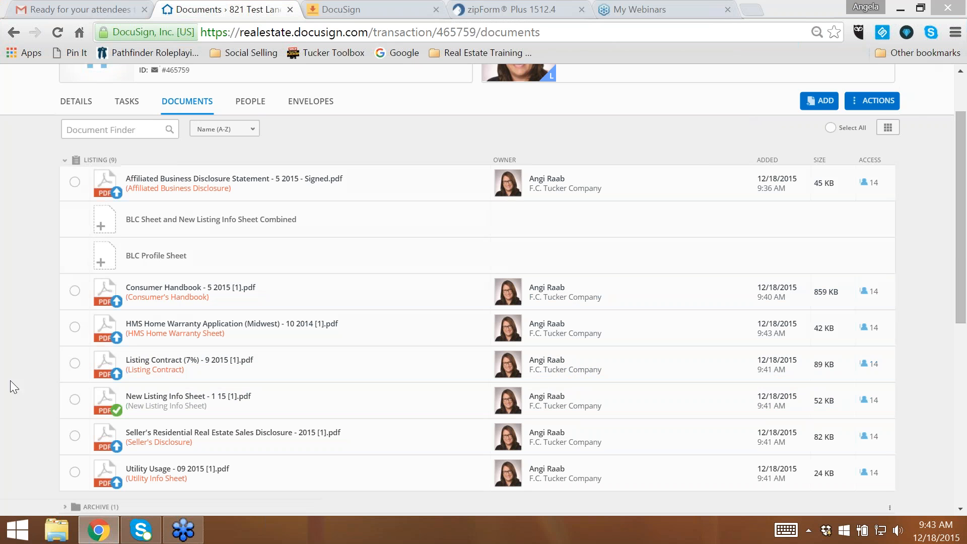
# - Submit the Listing task list for review with the comment "Please don't put in BLC until 3"
pyautogui.click(863, 102)
pyautogui.click(858, 162)
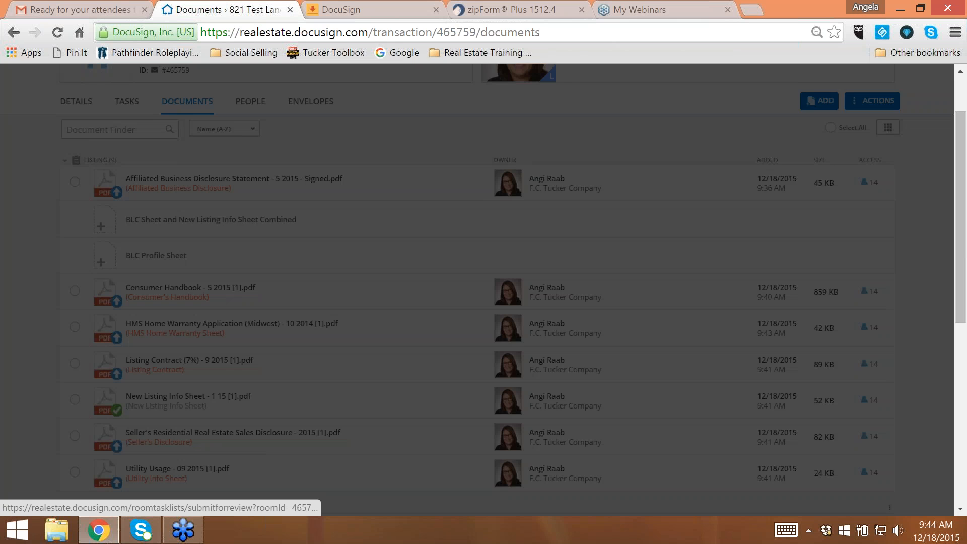
pyautogui.click(410, 220)
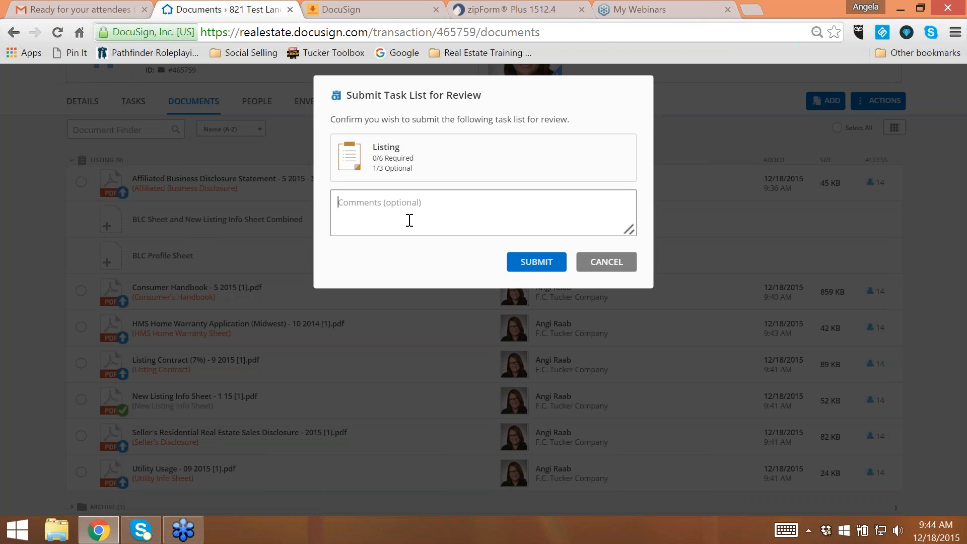
pyautogui.write("Please don't put in BLC until 3:00")
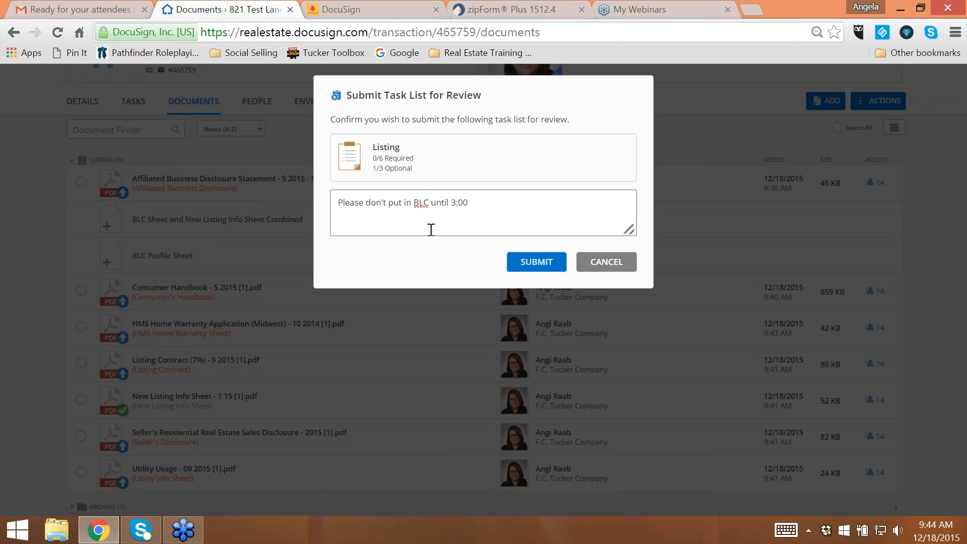
pyautogui.click(535, 263)
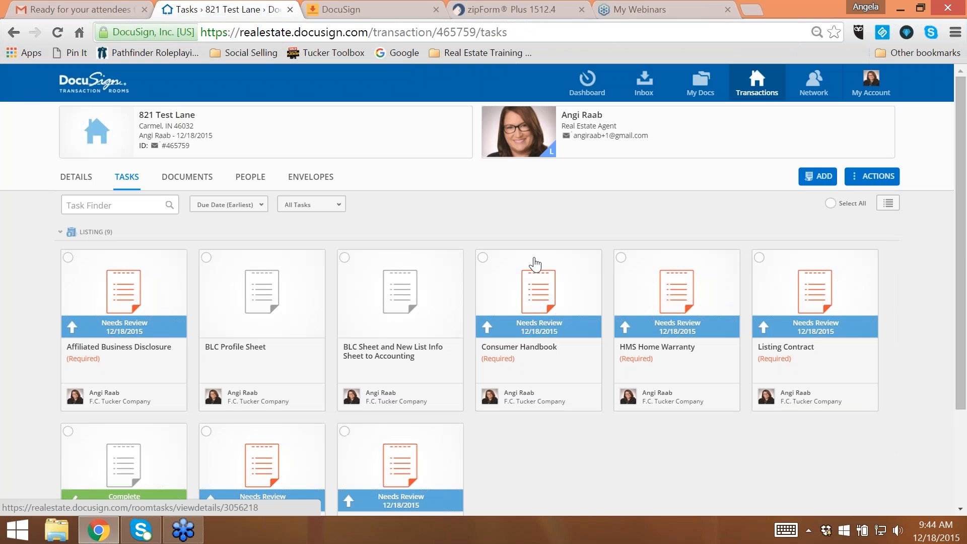
# - Switch to Mozilla Firefox and open the DocuSign Transaction Rooms sign-in page at realestate.docusign.com
pyautogui.click(25, 535)
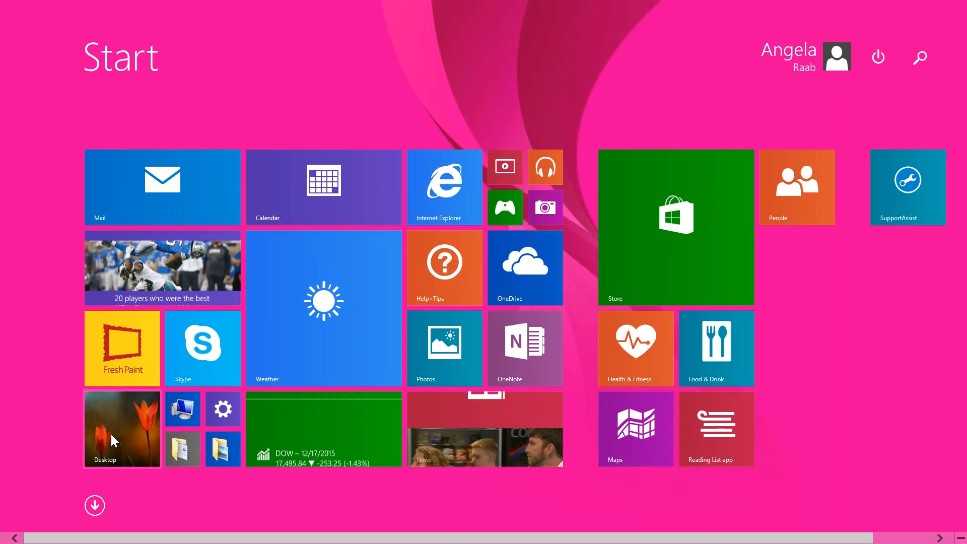
pyautogui.click(115, 442)
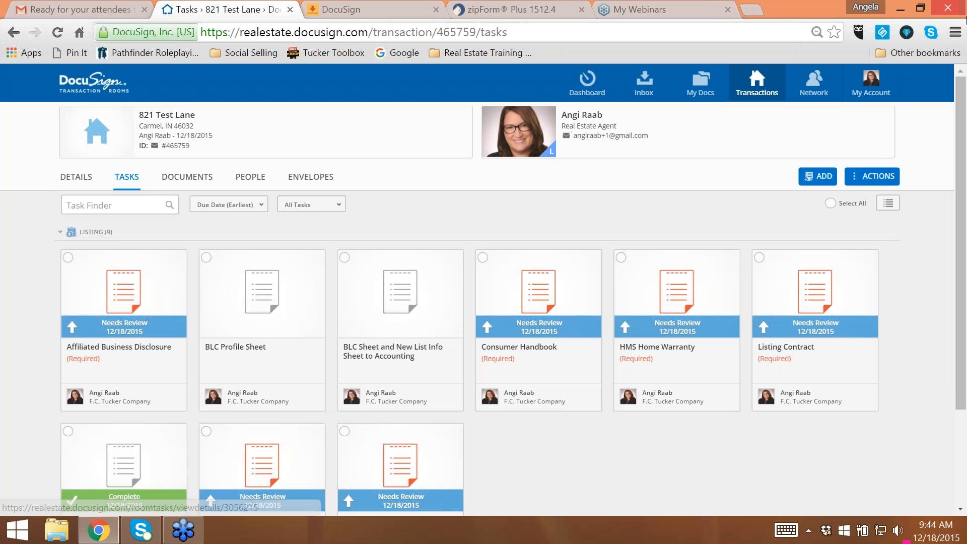
pyautogui.click(900, 11)
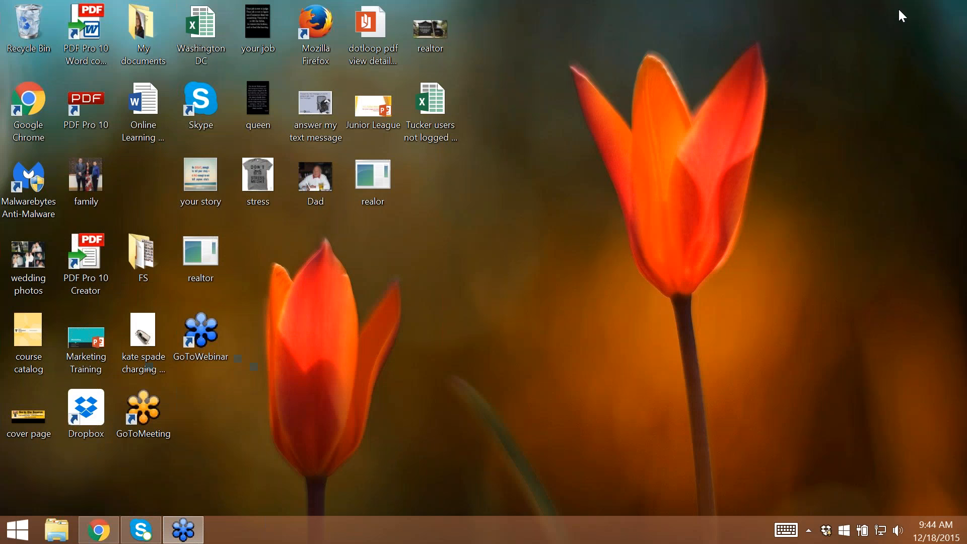
pyautogui.doubleClick(314, 34)
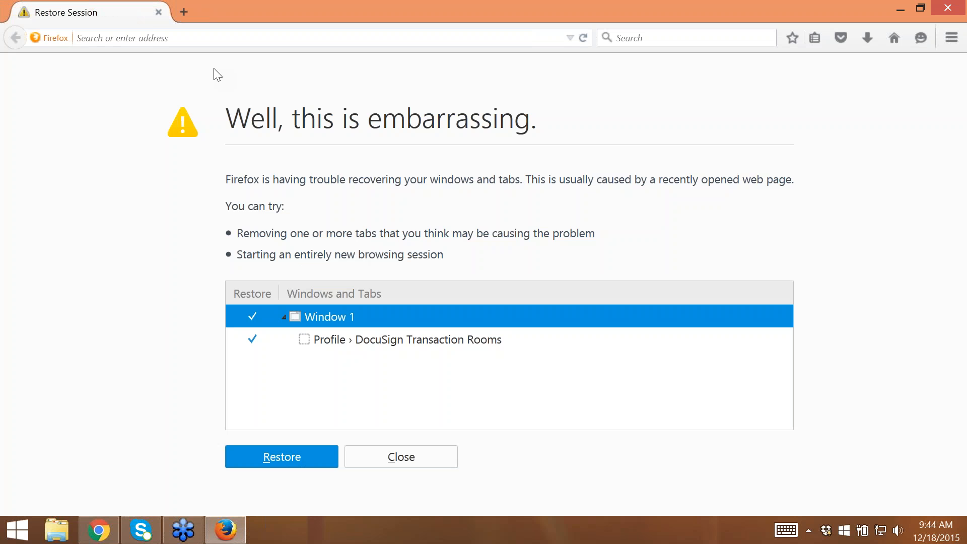
pyautogui.click(148, 36)
pyautogui.write('angelar')
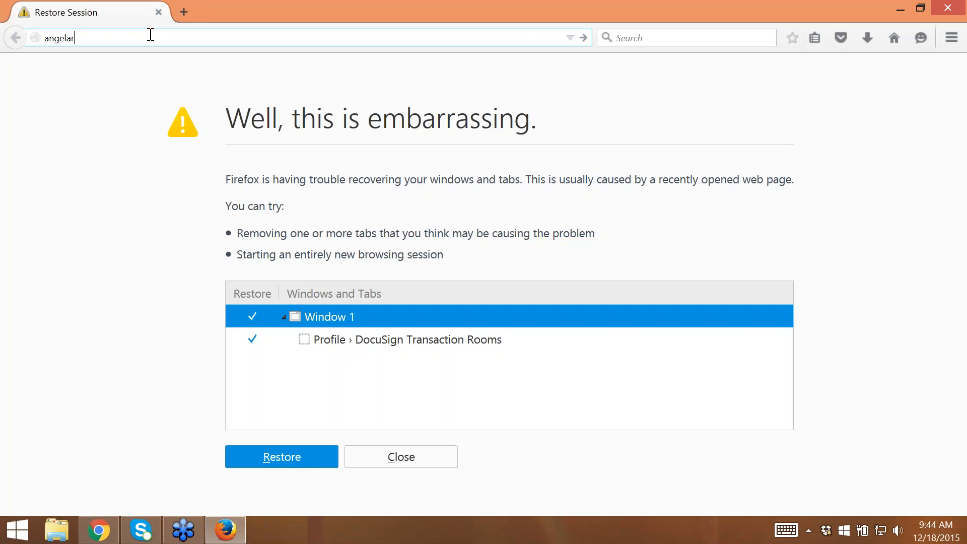
pyautogui.press('BackSpace')
pyautogui.press('BackSpace')
pyautogui.press('BackSpace')
pyautogui.press('BackSpace')
pyautogui.press('BackSpace')
pyautogui.press('BackSpace')
pyautogui.write('r')
pyautogui.press('Return')
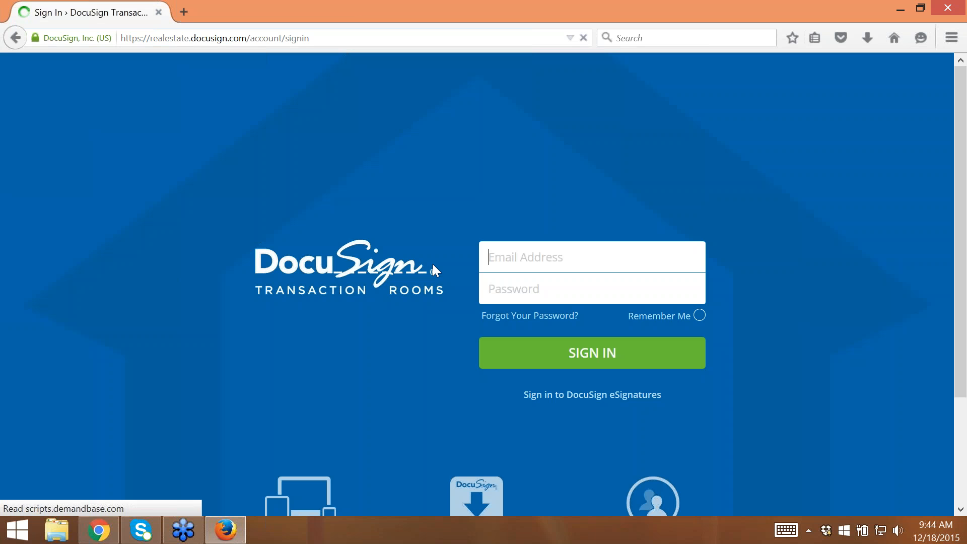
# - Sign in to DocuSign Transaction Rooms with the reviewer's e-mail address and account password, and dismiss the offer to remember the password
pyautogui.write('angealr')
pyautogui.press('BackSpace')
pyautogui.press('BackSpace')
pyautogui.press('BackSpace')
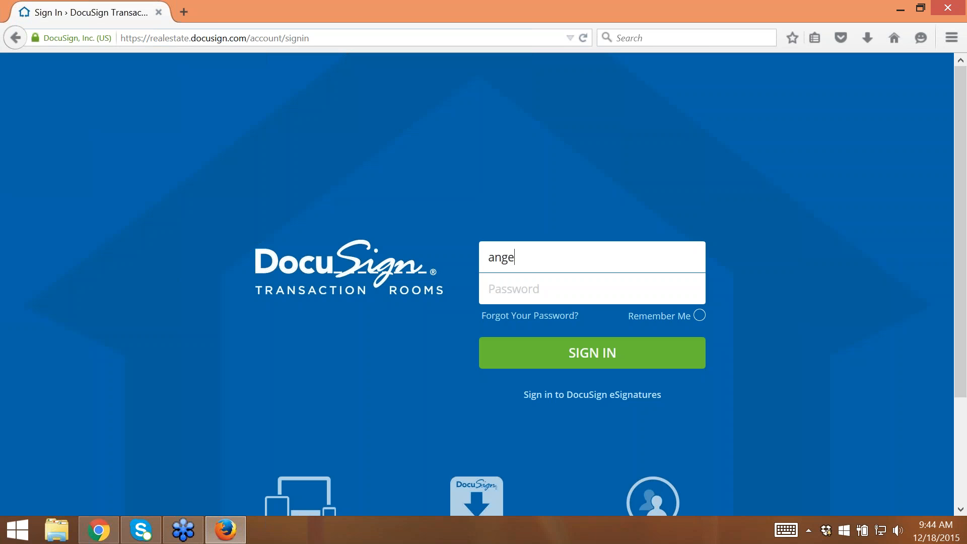
pyautogui.write('i')
pyautogui.click(512, 293)
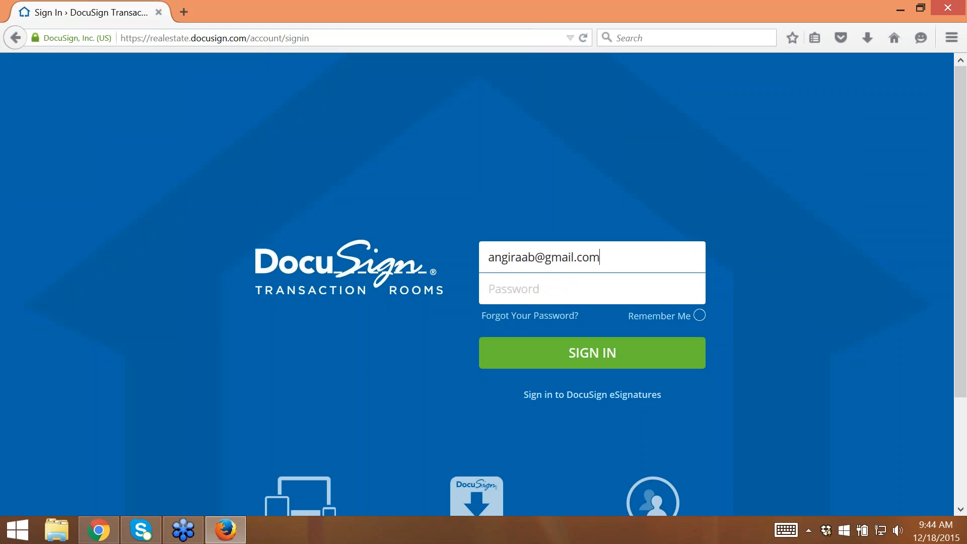
pyautogui.click(512, 292)
pyautogui.write('••••••••••')
pyautogui.press('Return')
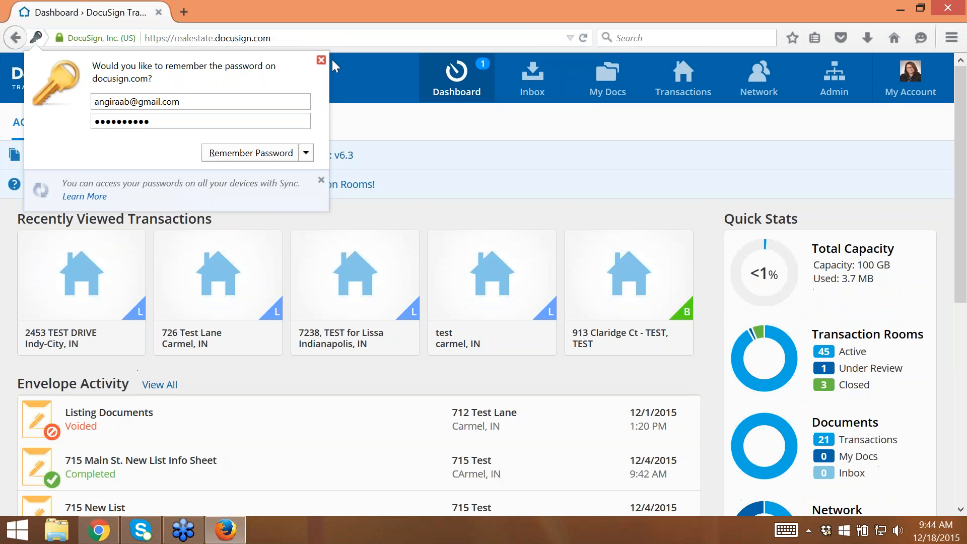
pyautogui.click(321, 60)
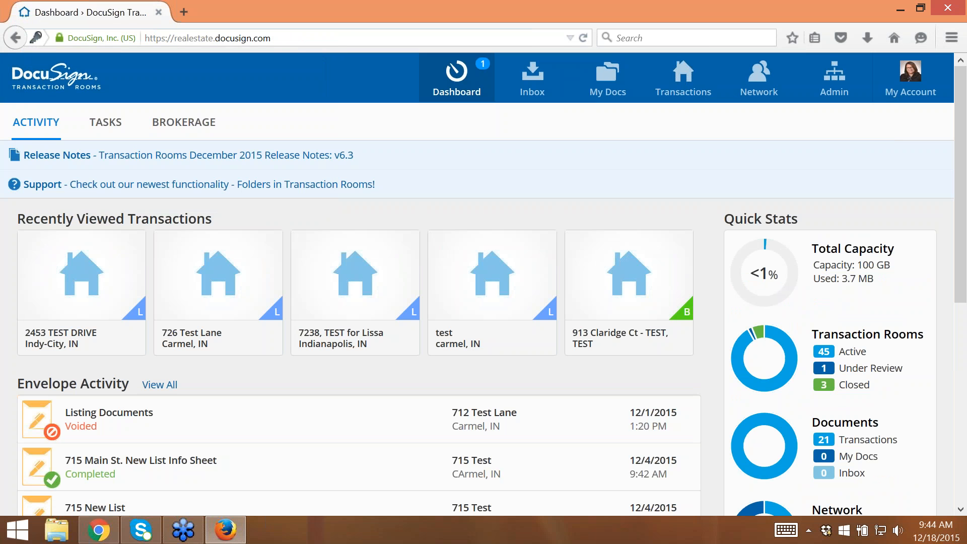
# - Open the dashboard's tasks and filter them by type to show only Task Lists
pyautogui.click(111, 134)
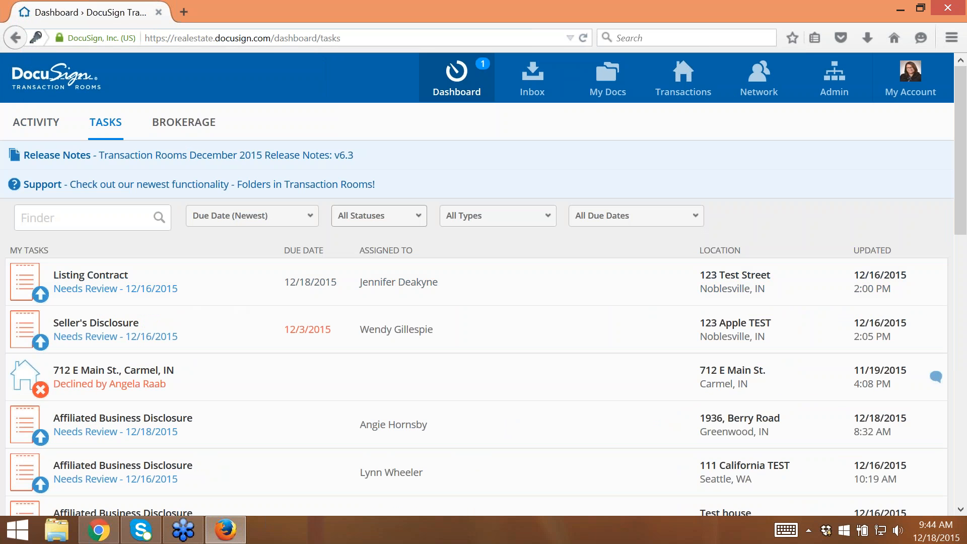
pyautogui.click(415, 218)
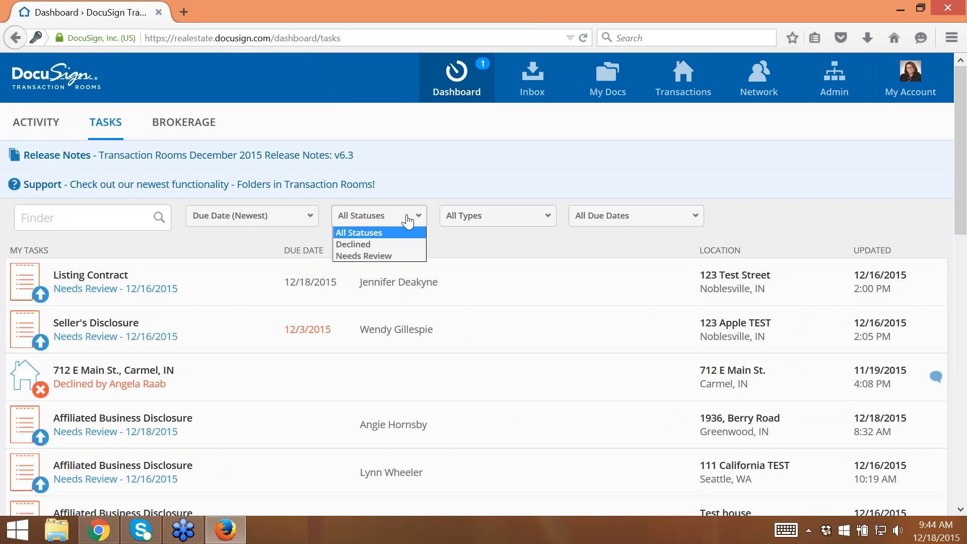
pyautogui.click(474, 217)
pyautogui.click(477, 257)
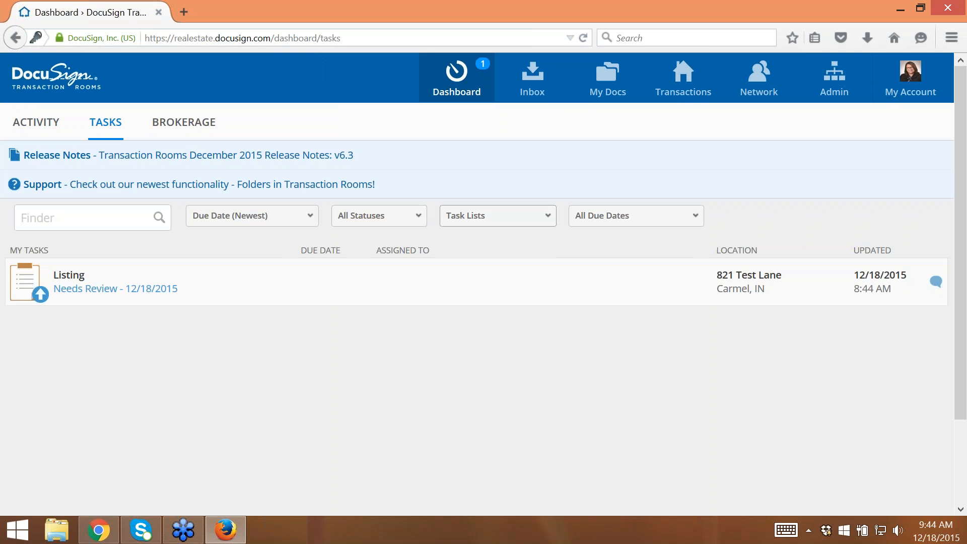
# - Open the Listing task list that needs review and look over its tasks
pyautogui.click(84, 289)
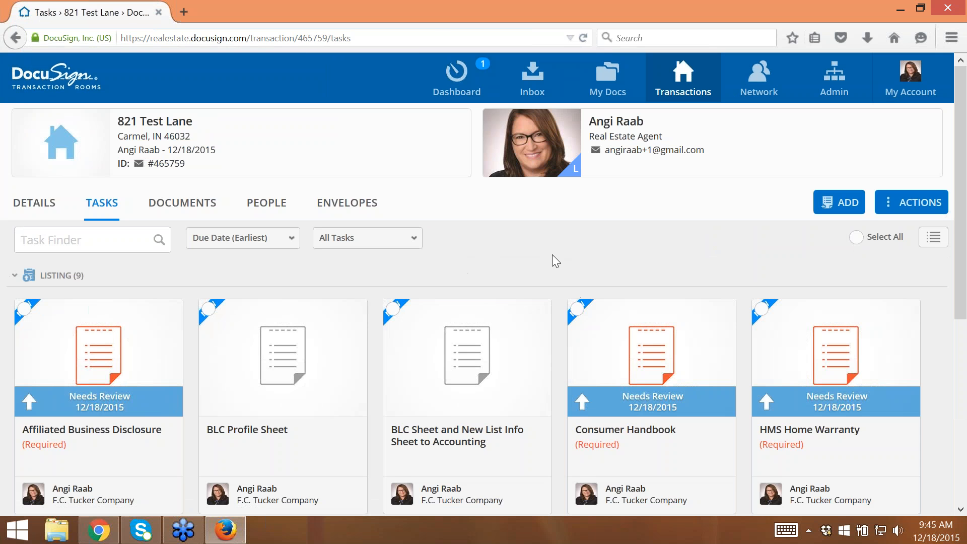
pyautogui.scroll(-6, 546, 259)
pyautogui.scroll(6, 787, 401)
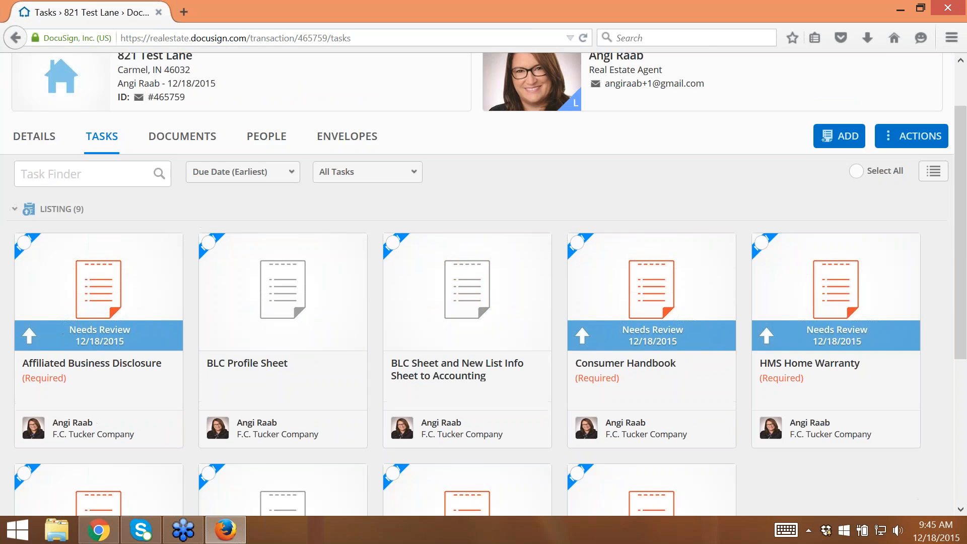
pyautogui.scroll(-2, 788, 404)
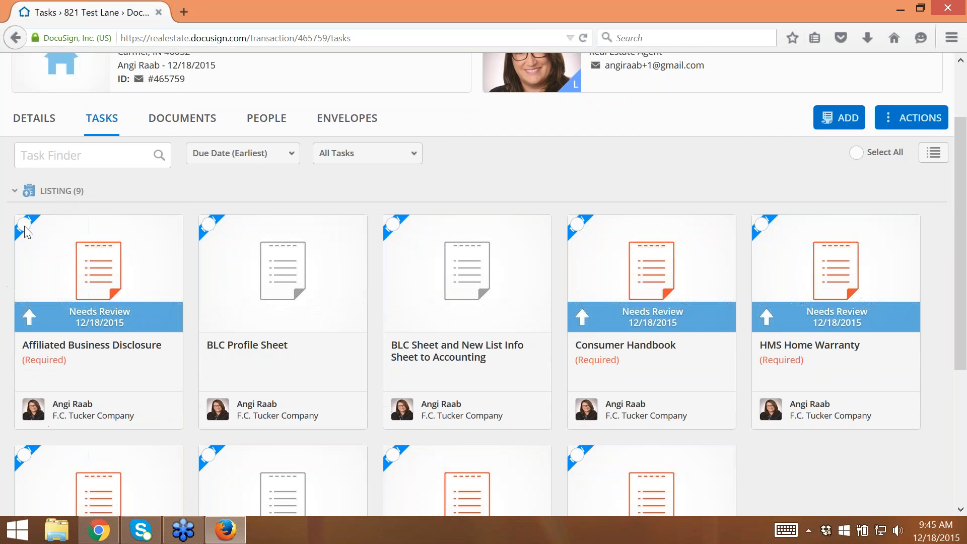
# - Select the Affiliated Business Disclosure, HMS Home Warranty, Consumer Handbook, Utility Information Sheet, Seller's Disclosure and Listing Contract tasks
pyautogui.click(23, 224)
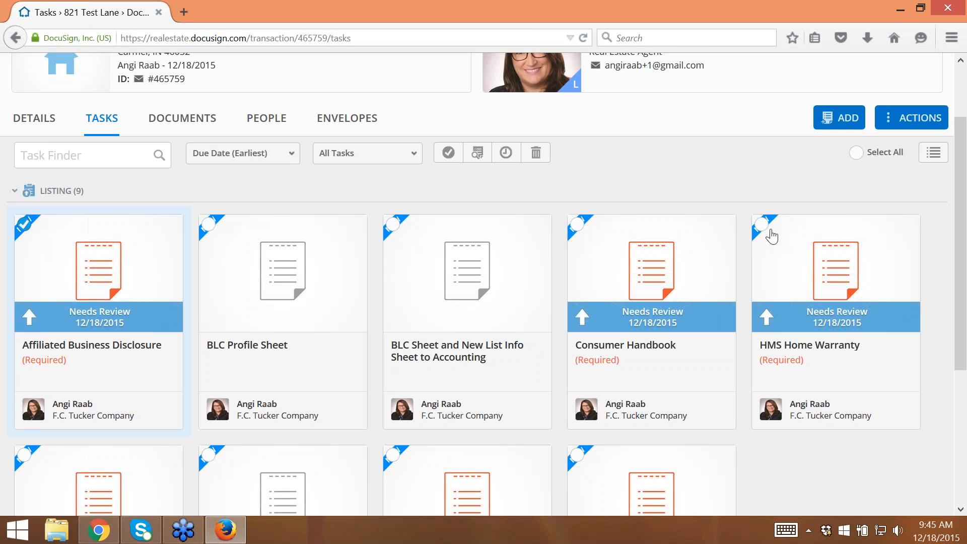
pyautogui.click(762, 224)
pyautogui.click(577, 225)
pyautogui.scroll(-3, 802, 431)
pyautogui.click(577, 301)
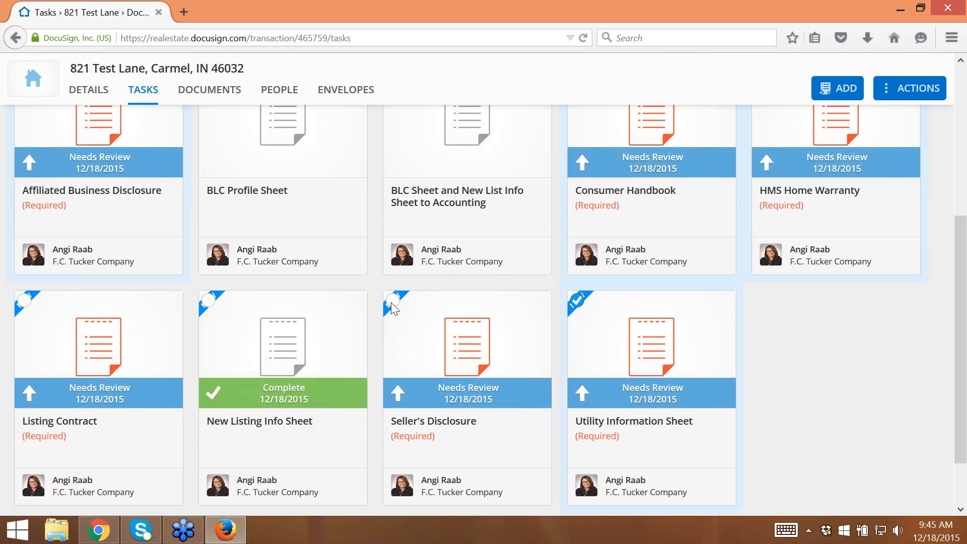
pyautogui.click(393, 301)
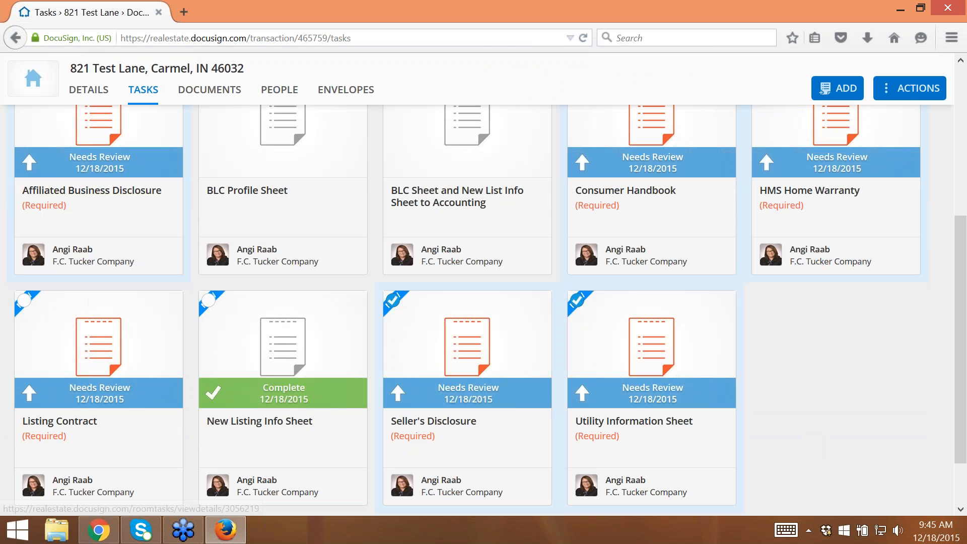
pyautogui.click(25, 304)
# - Start a bulk review of the selected tasks, then view and close the signed Affiliated Business Disclosure Statement
pyautogui.scroll(5, 25, 304)
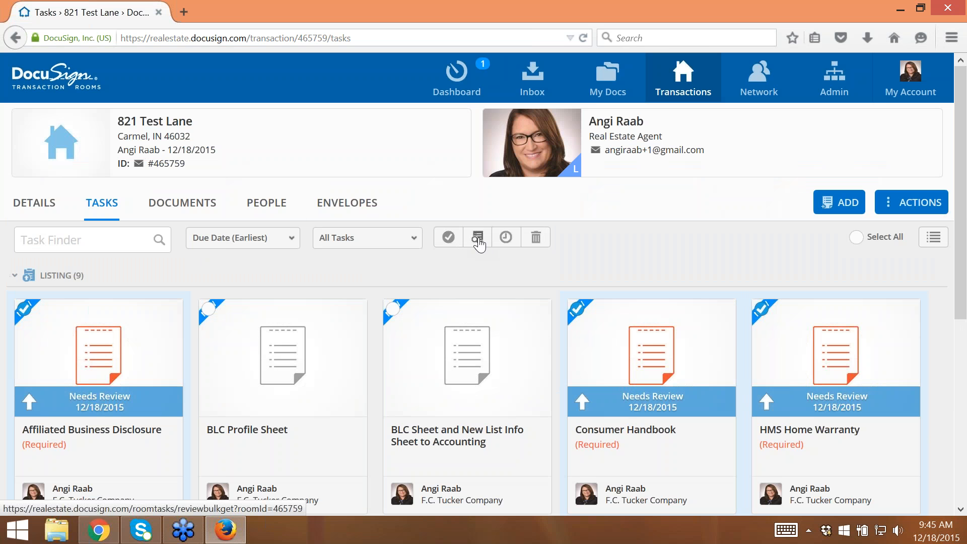
pyautogui.click(478, 241)
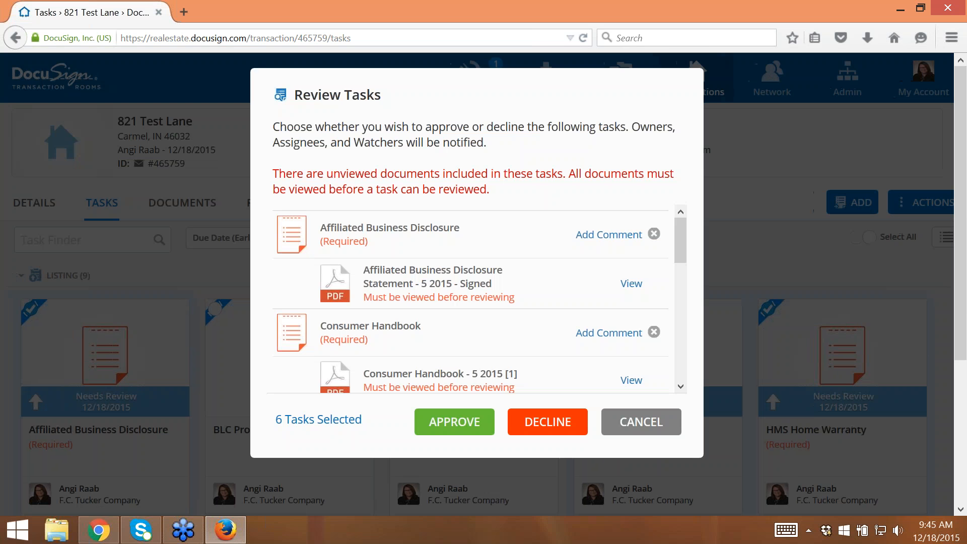
pyautogui.moveTo(680, 230); pyautogui.dragTo(679, 231)
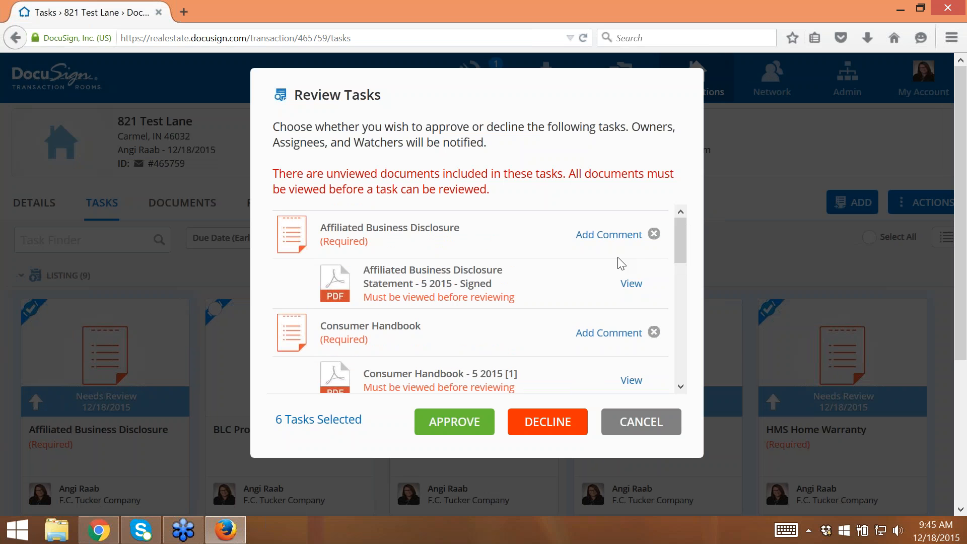
pyautogui.click(629, 284)
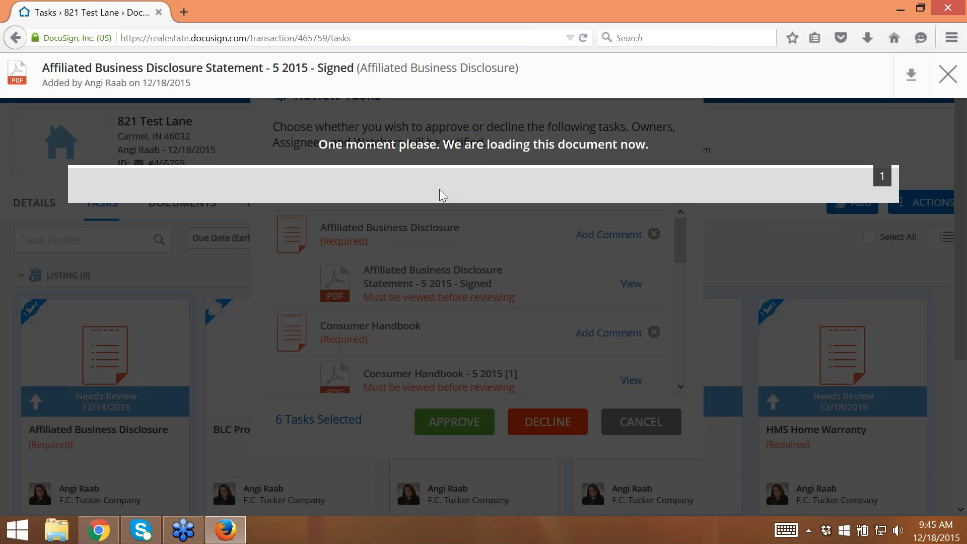
pyautogui.scroll(-7, 481, 162)
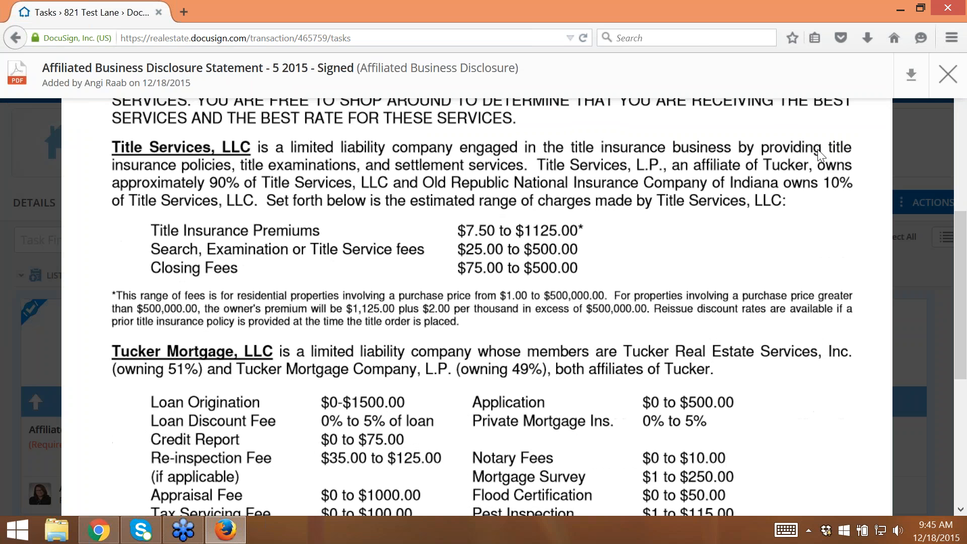
pyautogui.click(947, 75)
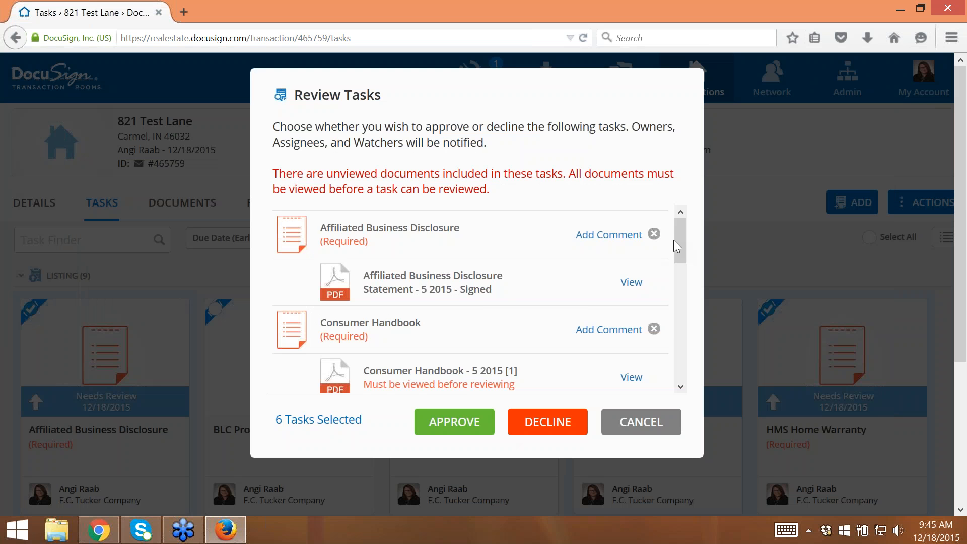
# - View and close the Consumer Handbook and the HMS Home Warranty Application documents in the task review
pyautogui.moveTo(678, 247); pyautogui.dragTo(678, 280)
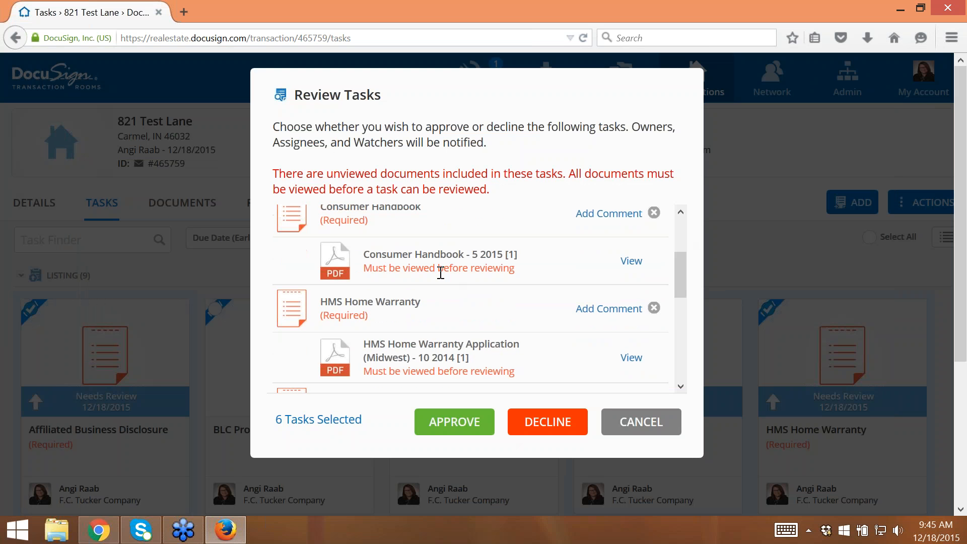
pyautogui.click(633, 265)
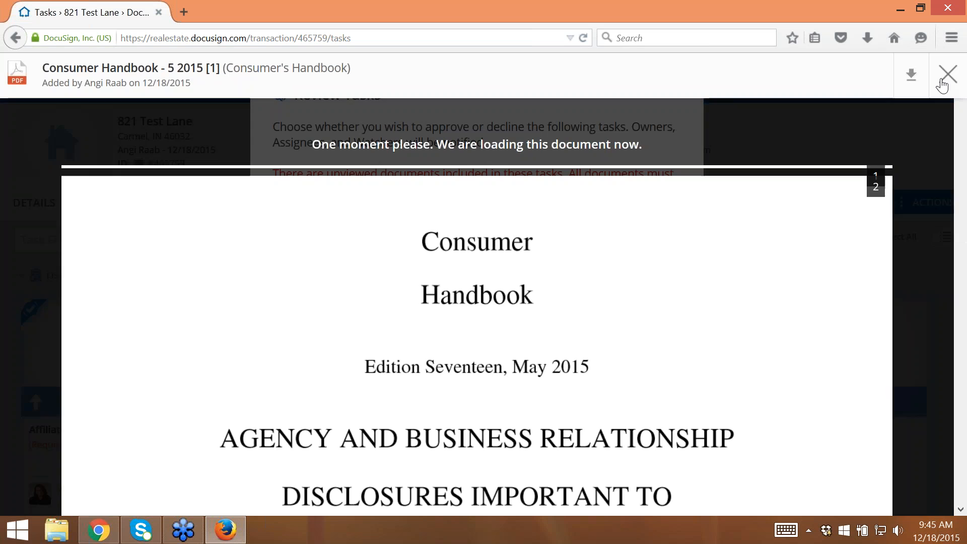
pyautogui.click(942, 81)
pyautogui.moveTo(678, 282); pyautogui.dragTo(683, 304)
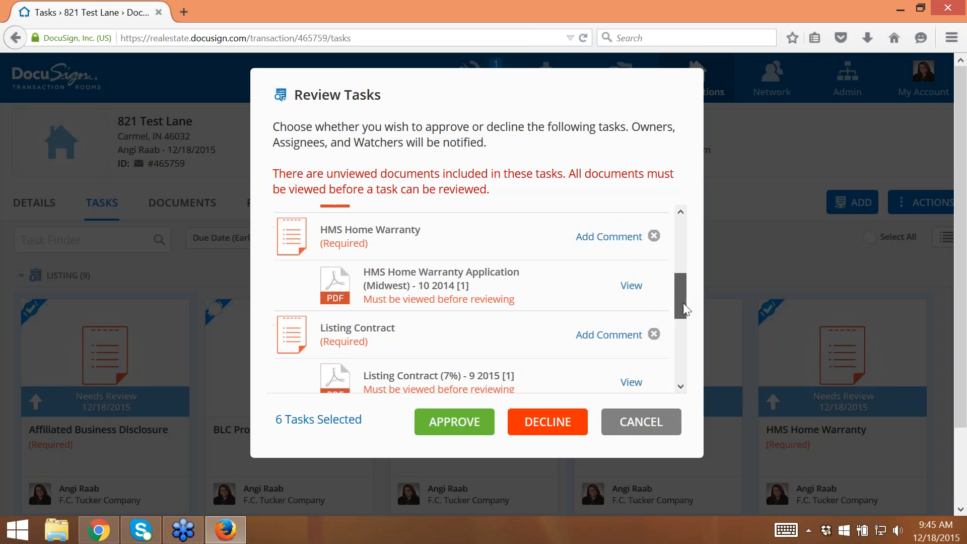
pyautogui.click(631, 286)
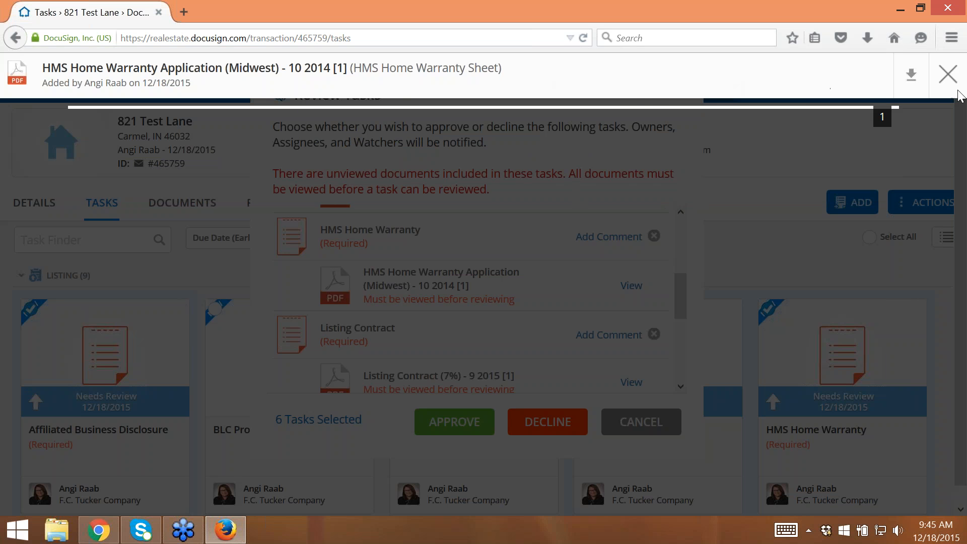
pyautogui.click(948, 74)
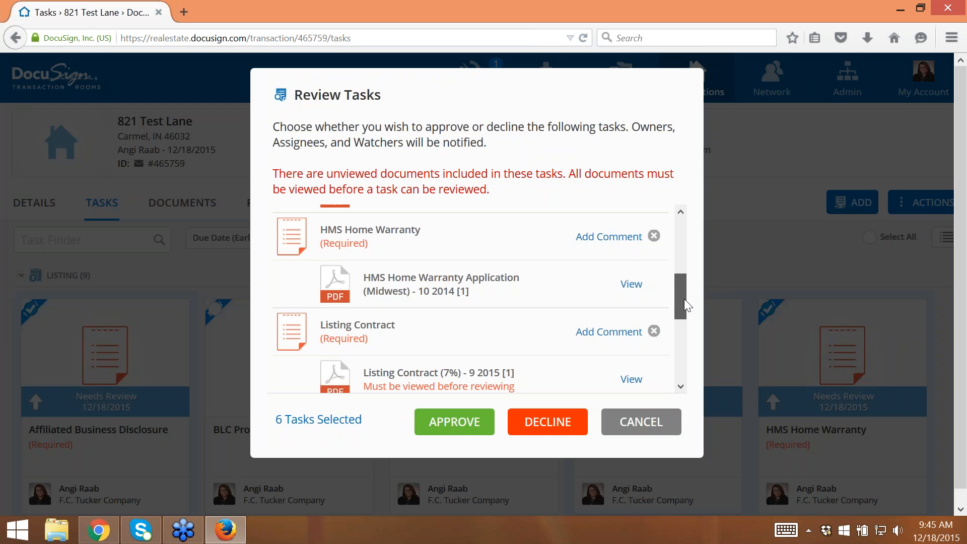
# - View and close the Listing Contract (7%) and the Seller's Residential Real Estate Sales Disclosure in the task review
pyautogui.moveTo(684, 298); pyautogui.dragTo(655, 322)
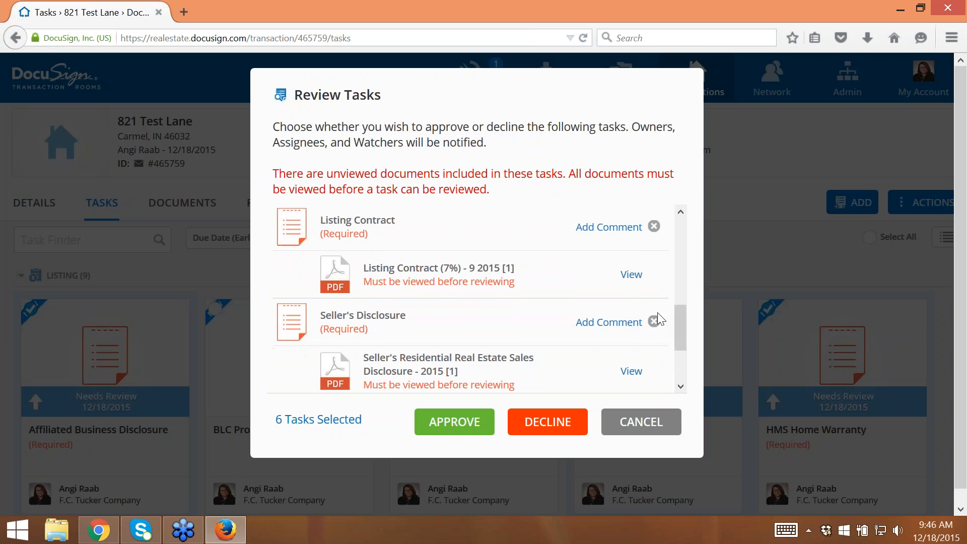
pyautogui.click(631, 276)
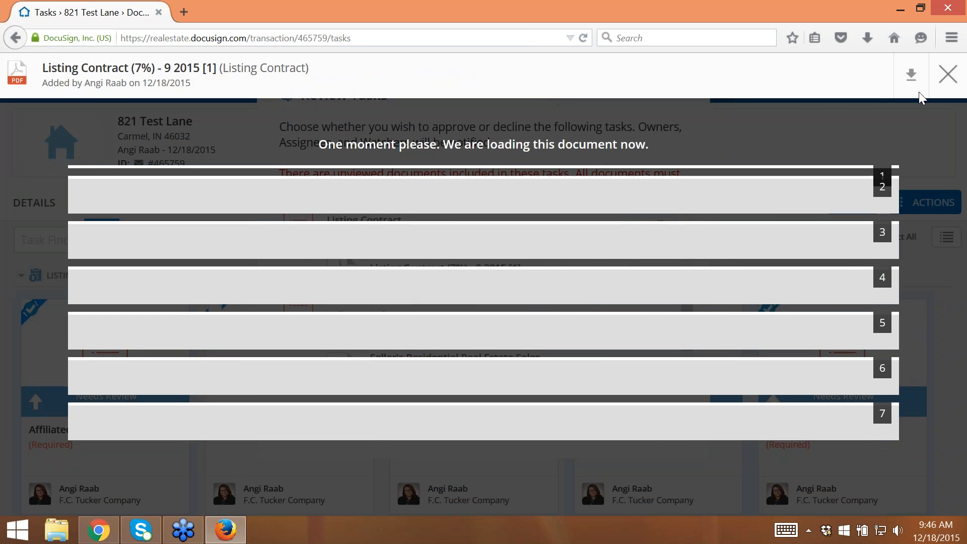
pyautogui.click(947, 74)
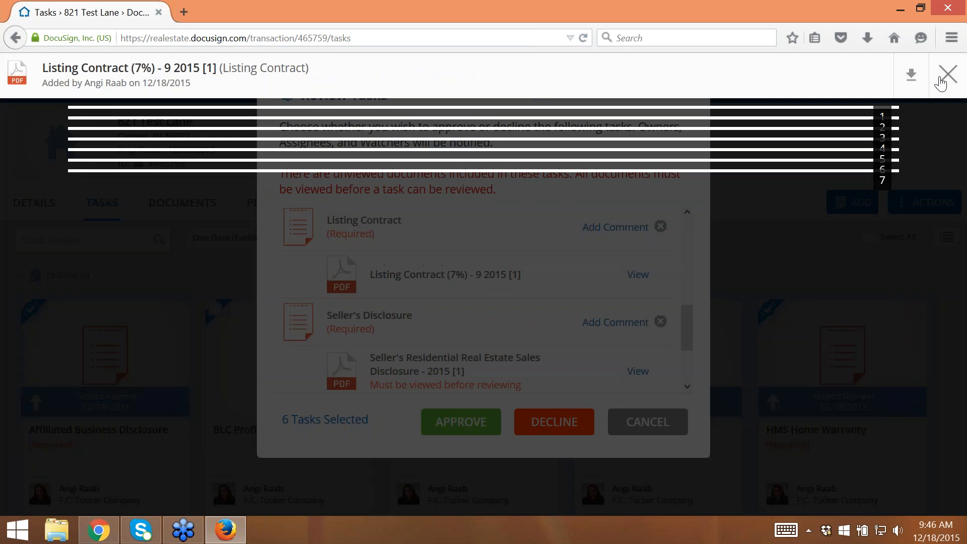
pyautogui.scroll(-3, 692, 362)
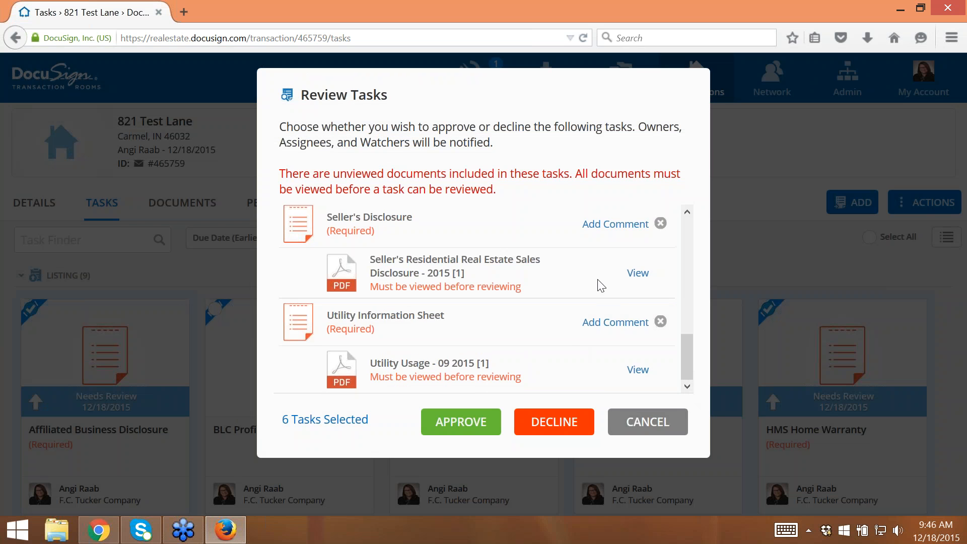
pyautogui.click(638, 274)
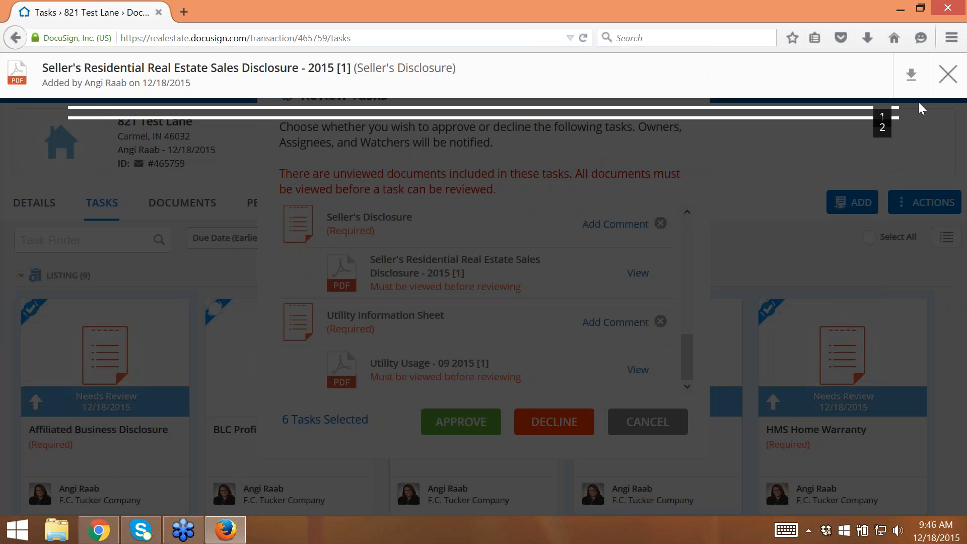
pyautogui.click(947, 75)
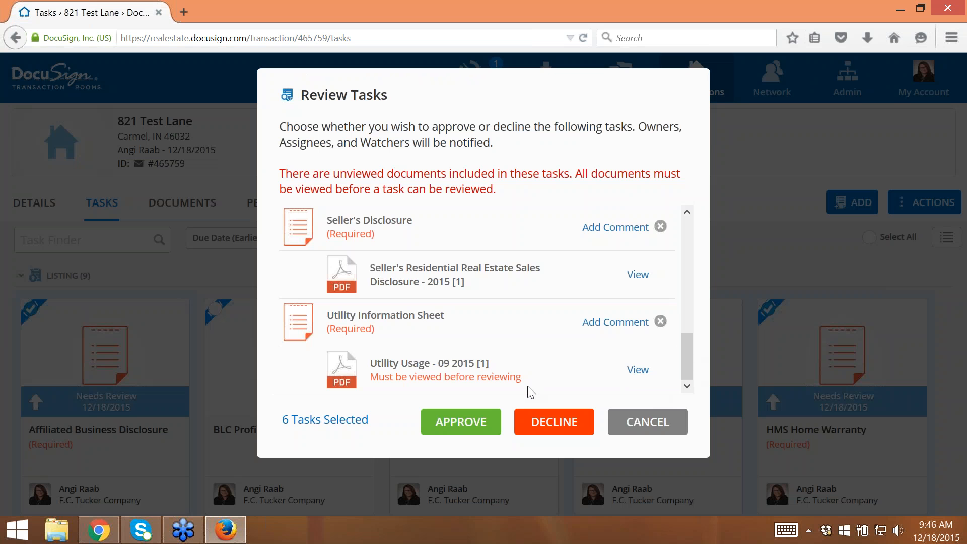
# - View and close the Utility Usage document, then approve all six selected tasks
pyautogui.click(636, 371)
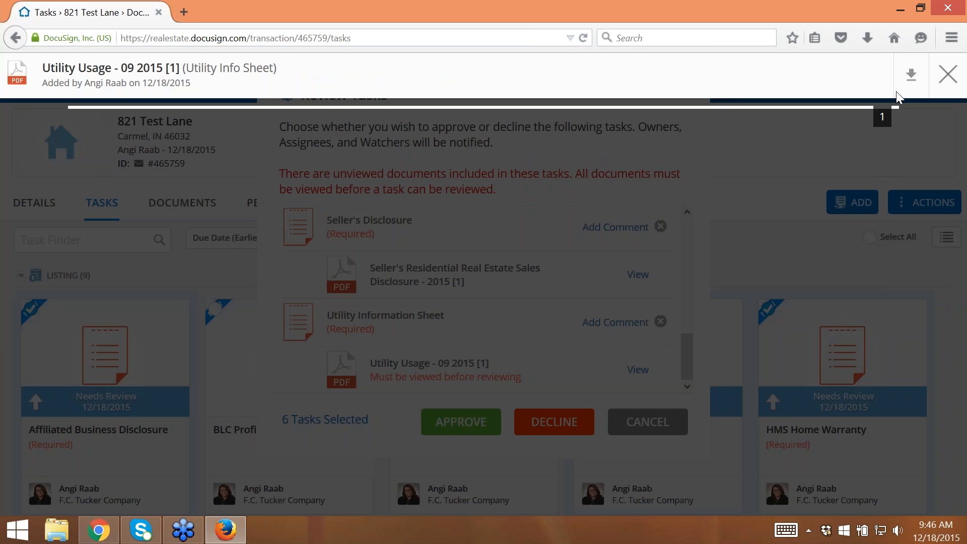
pyautogui.click(940, 77)
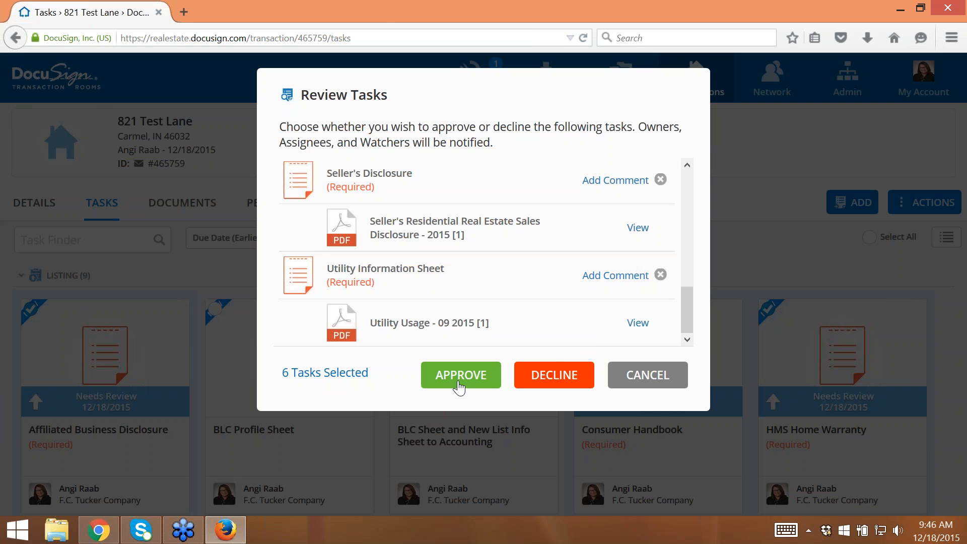
pyautogui.click(457, 382)
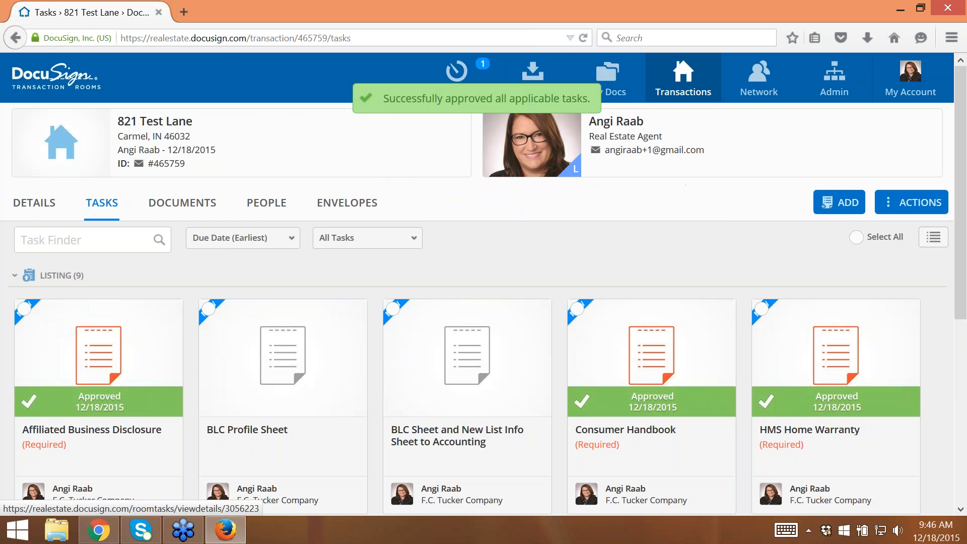
# - Switch to Google Chrome and reload the agent's tasks page to check the review status of the Listing tasks
pyautogui.click(101, 531)
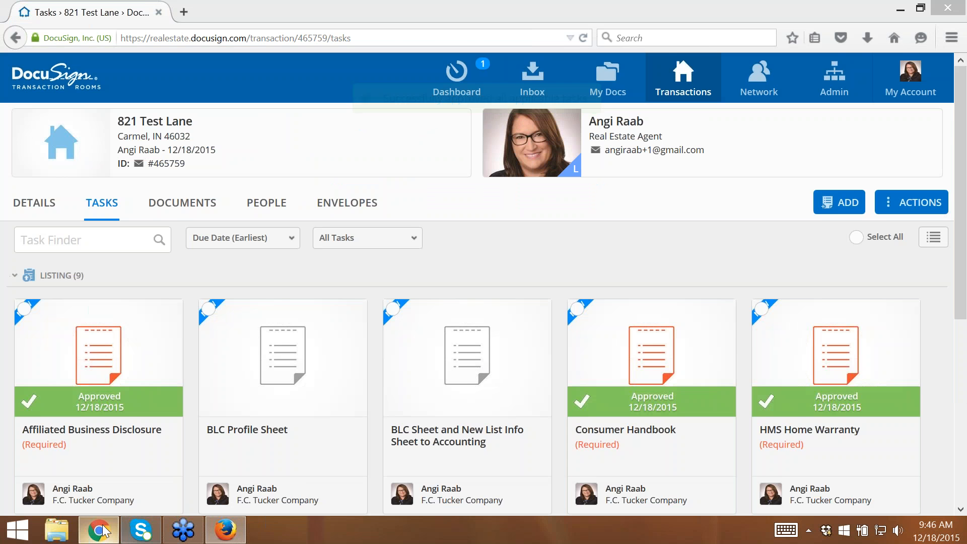
pyautogui.click(57, 33)
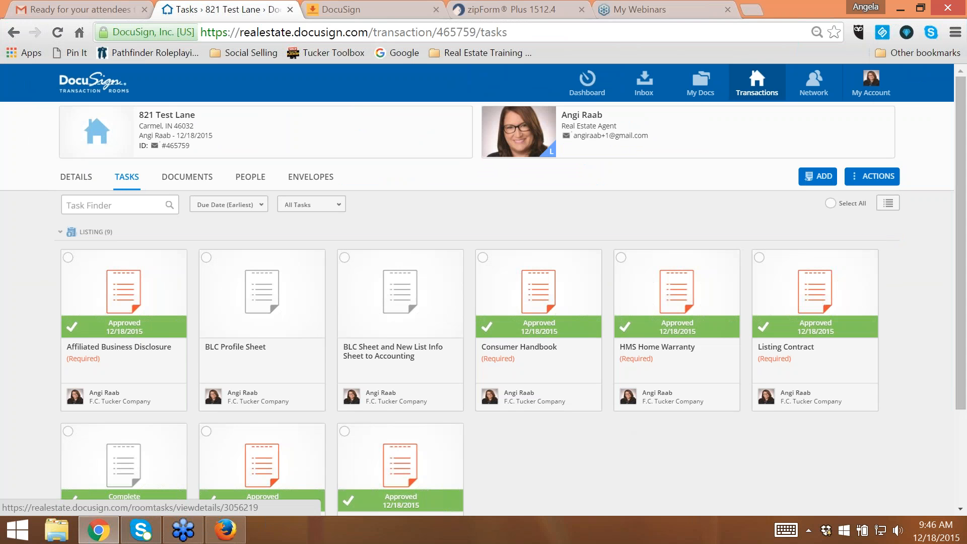
pyautogui.scroll(-3, 562, 458)
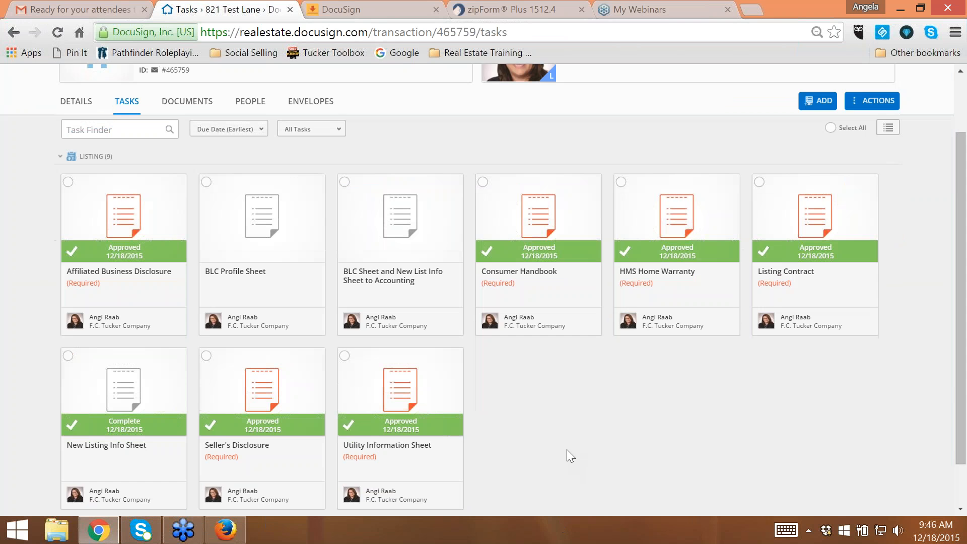
pyautogui.scroll(-2, 567, 451)
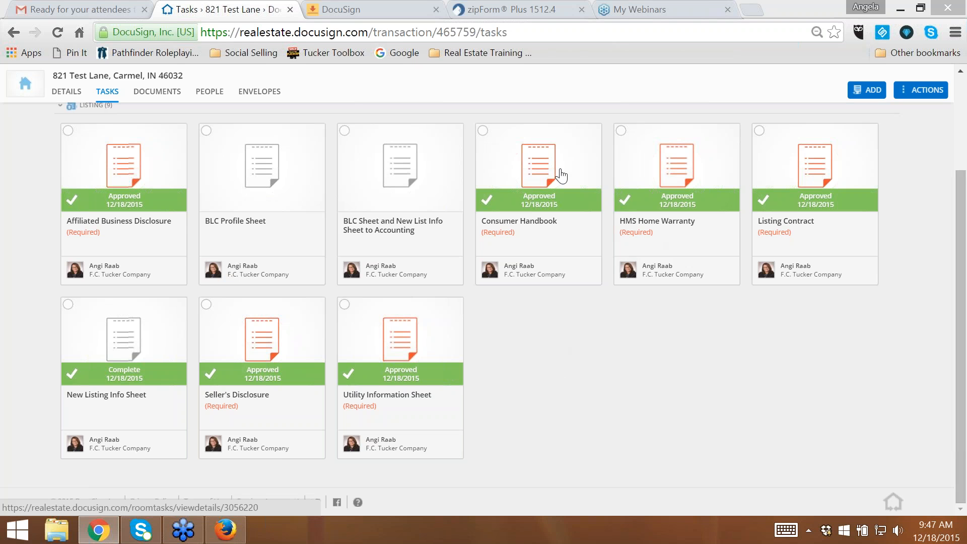
pyautogui.click(919, 95)
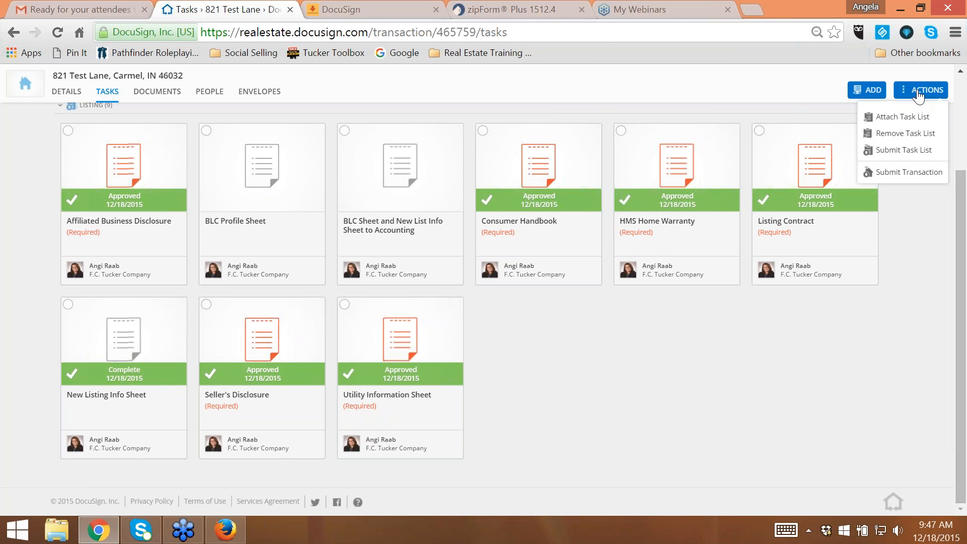
pyautogui.click(919, 95)
pyautogui.scroll(3, 687, 361)
pyautogui.scroll(-3, 705, 366)
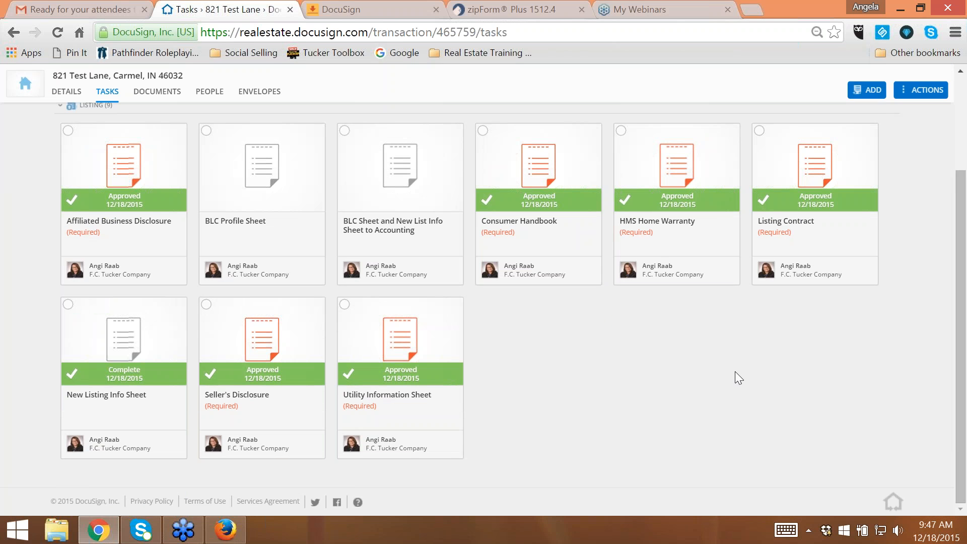
pyautogui.scroll(3, 735, 370)
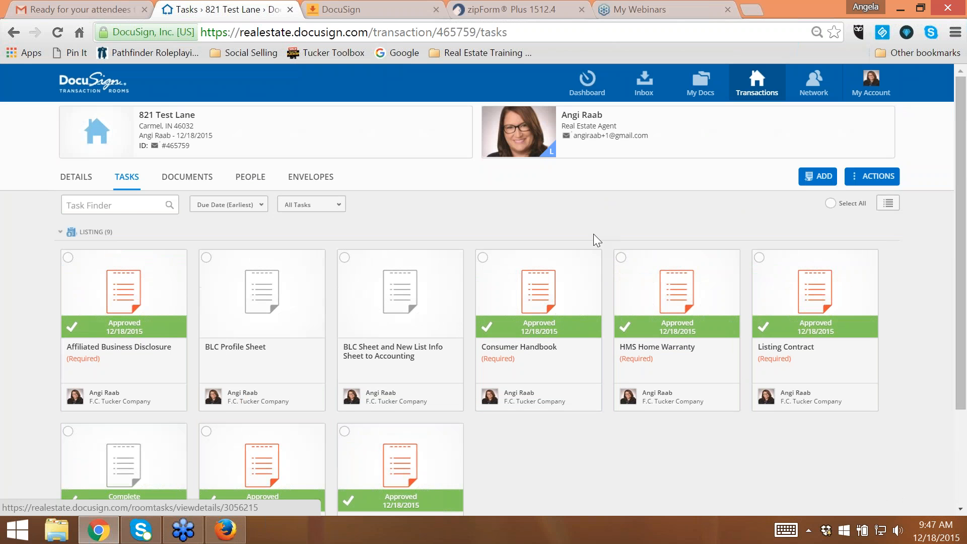
pyautogui.scroll(-2, 735, 371)
pyautogui.click(818, 100)
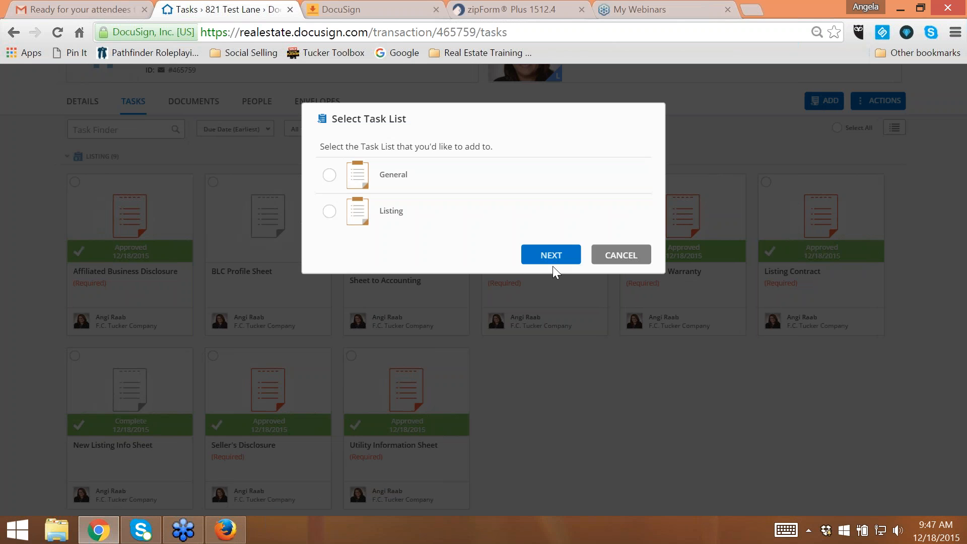
pyautogui.click(624, 255)
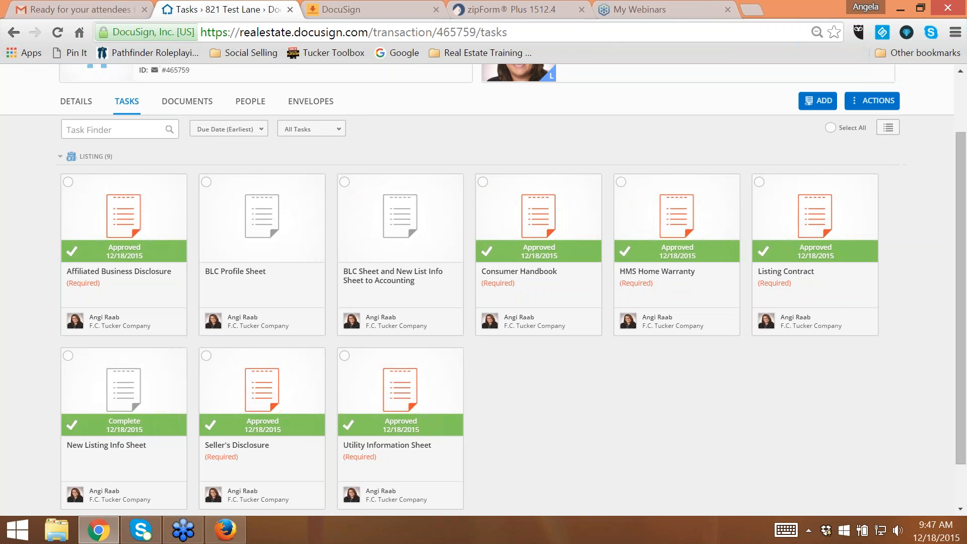
# - Open the transaction's documents and look through the task documents and folders
pyautogui.click(174, 102)
pyautogui.scroll(-4, 232, 231)
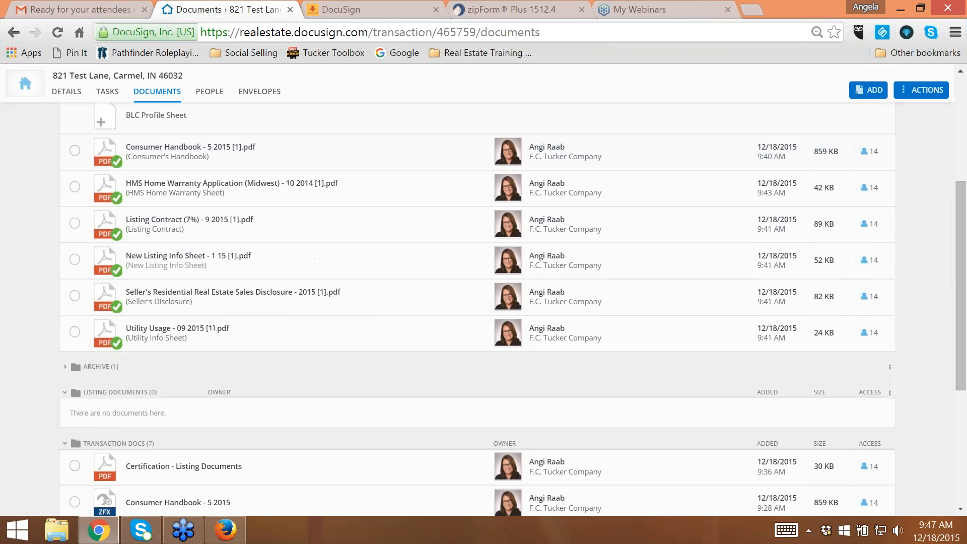
# - Add the Add. A to List. Contract - 2015 form from the BLC zipForm library to the transaction's documents
pyautogui.click(867, 89)
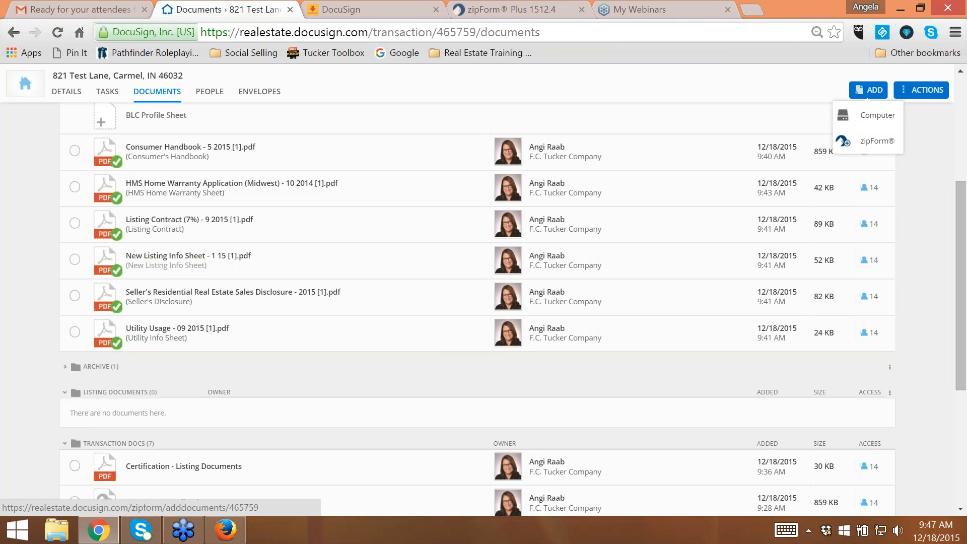
pyautogui.click(856, 141)
pyautogui.click(365, 158)
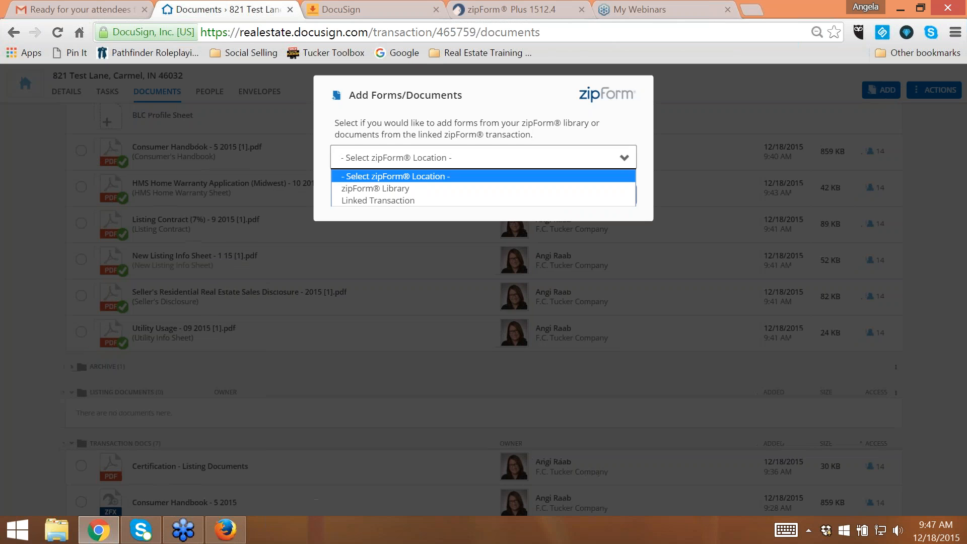
pyautogui.click(387, 188)
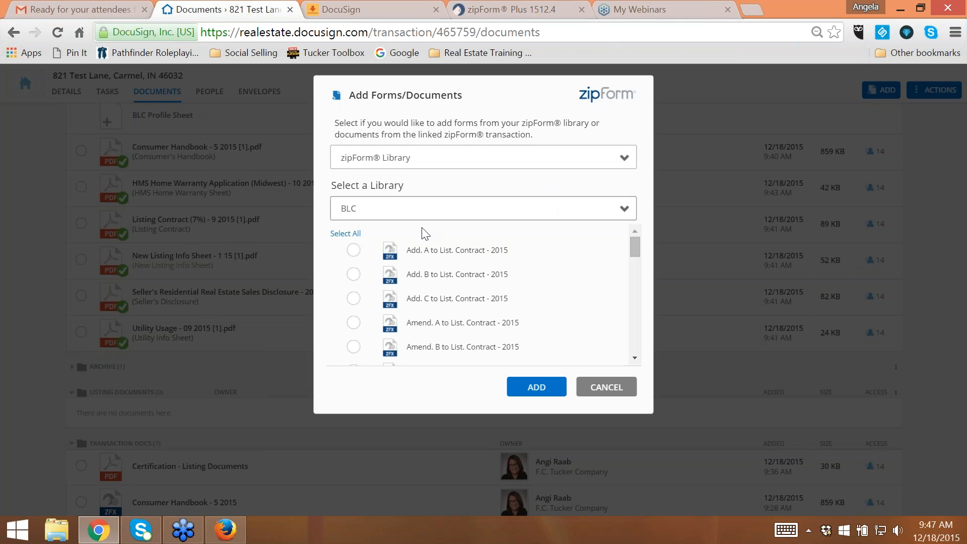
pyautogui.click(353, 250)
pyautogui.click(535, 387)
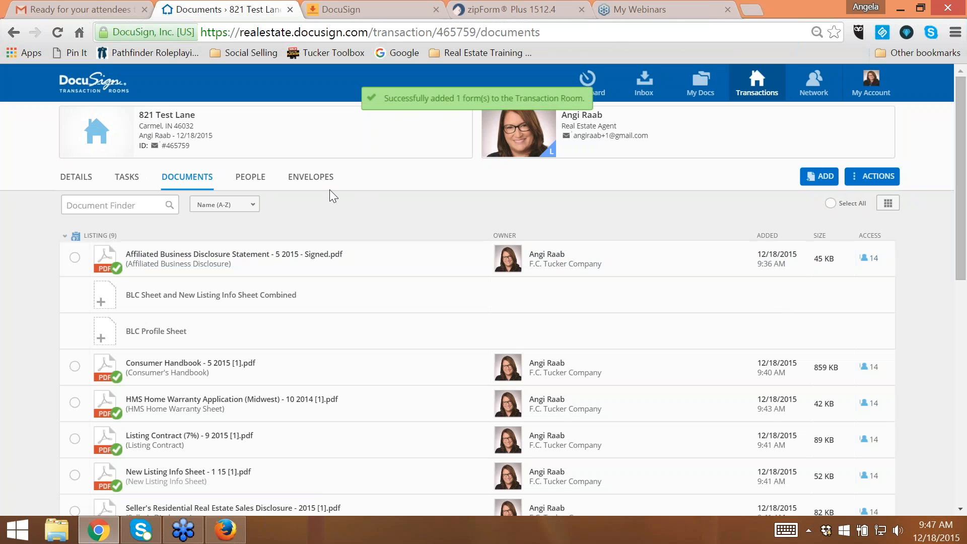
# - Attach the List Side Amendment or Addendum task list to the transaction
pyautogui.click(870, 179)
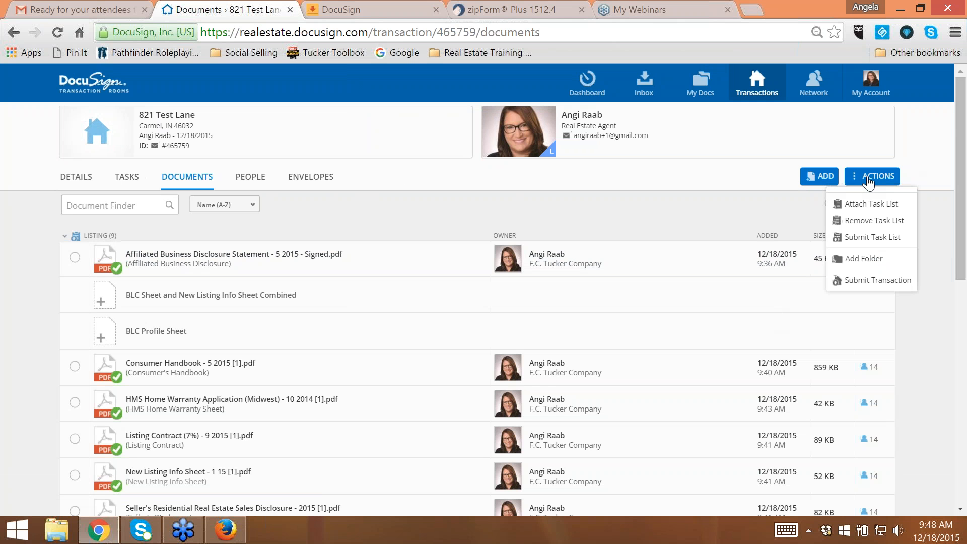
pyautogui.click(867, 208)
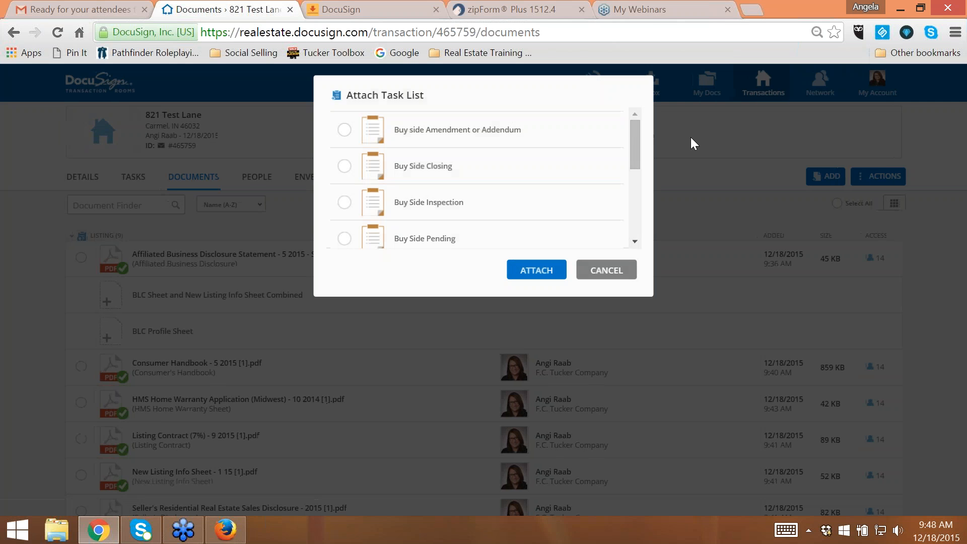
pyautogui.scroll(-1, 620, 146)
pyautogui.moveTo(651, 186); pyautogui.dragTo(423, 161)
pyautogui.click(345, 150)
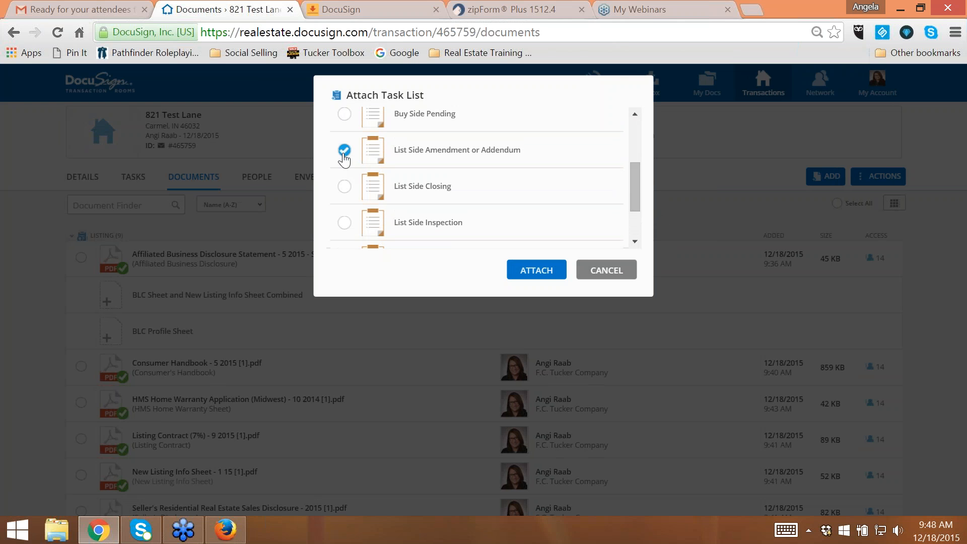
pyautogui.click(534, 272)
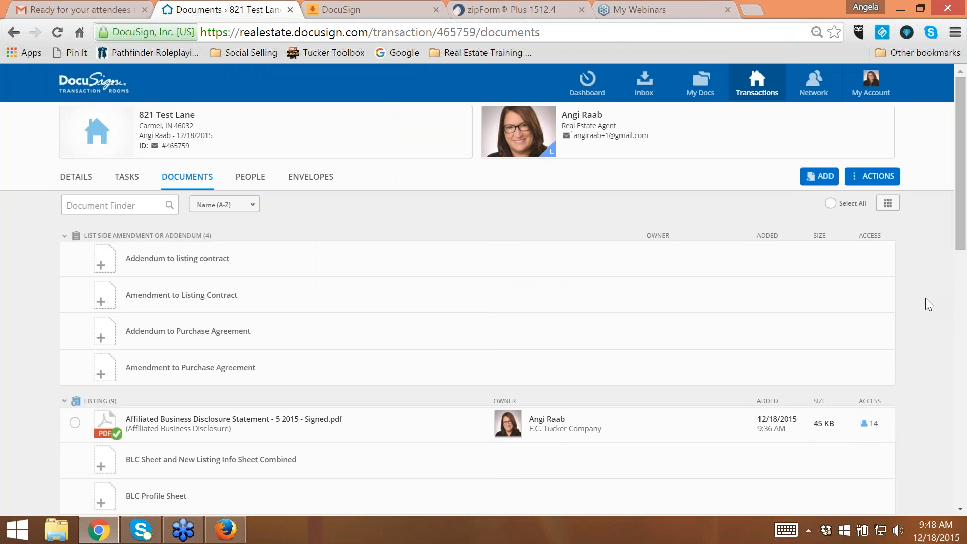
# - Collapse the Listing group and assign Add. A to List. Contract - 2015 to the Addendum to listing contract task
pyautogui.scroll(-5, 926, 297)
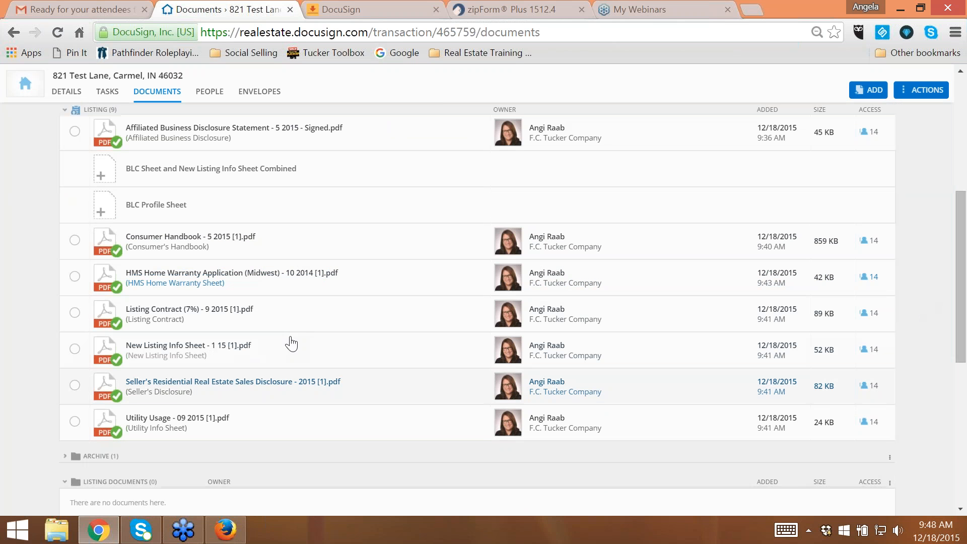
pyautogui.scroll(5, 281, 276)
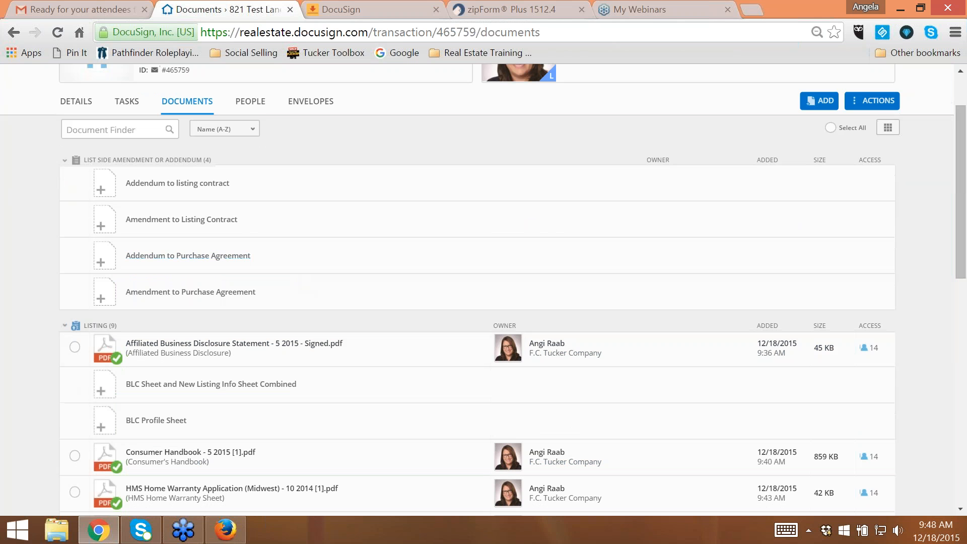
pyautogui.click(107, 327)
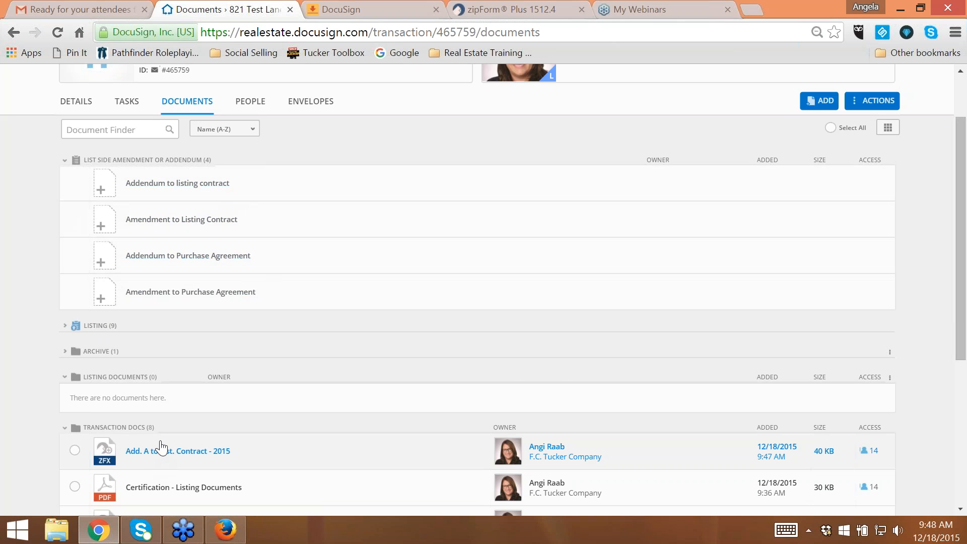
pyautogui.moveTo(157, 446); pyautogui.dragTo(189, 189)
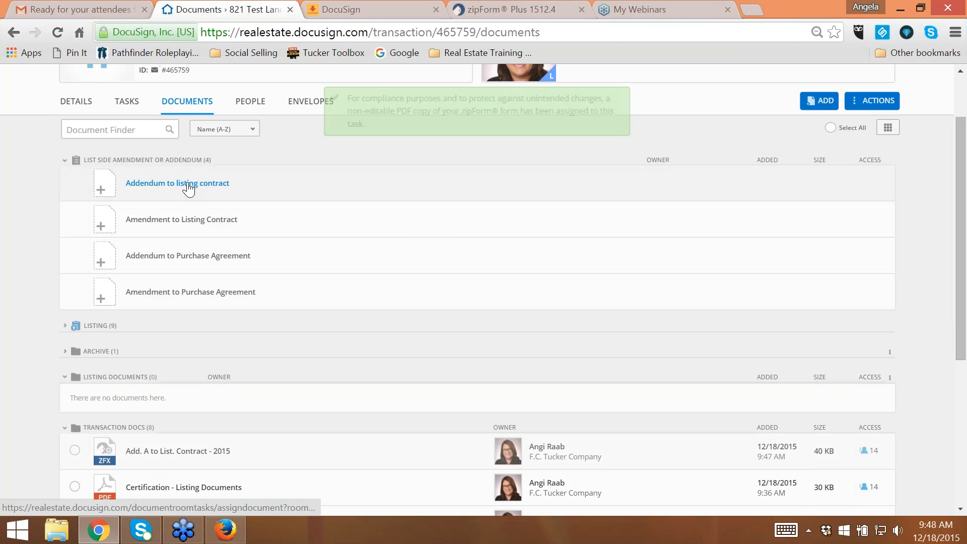
pyautogui.scroll(-4, 189, 189)
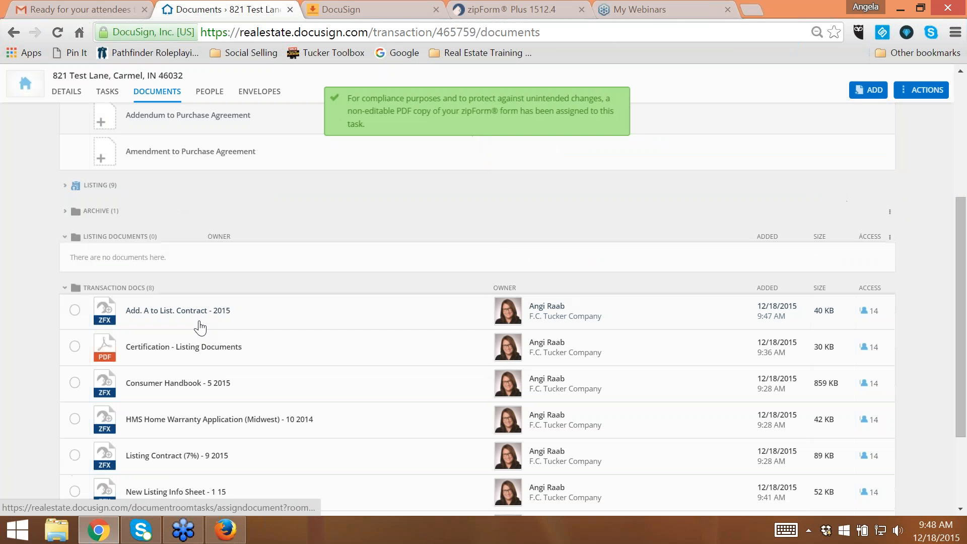
pyautogui.scroll(4, 182, 331)
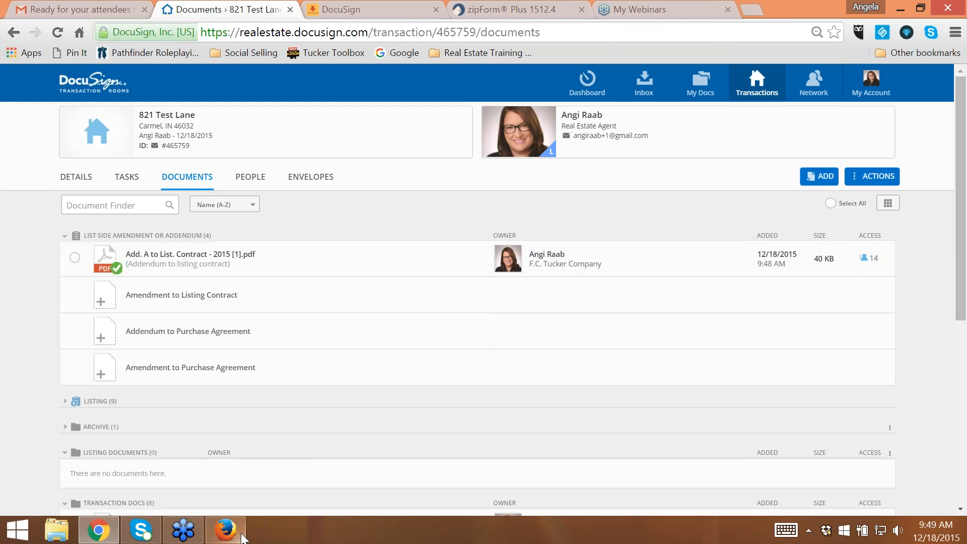
# - Switch to the reviewer's Firefox window, refresh the transaction's tasks and examine the amendment and Listing task groups
pyautogui.click(225, 530)
pyautogui.click(104, 210)
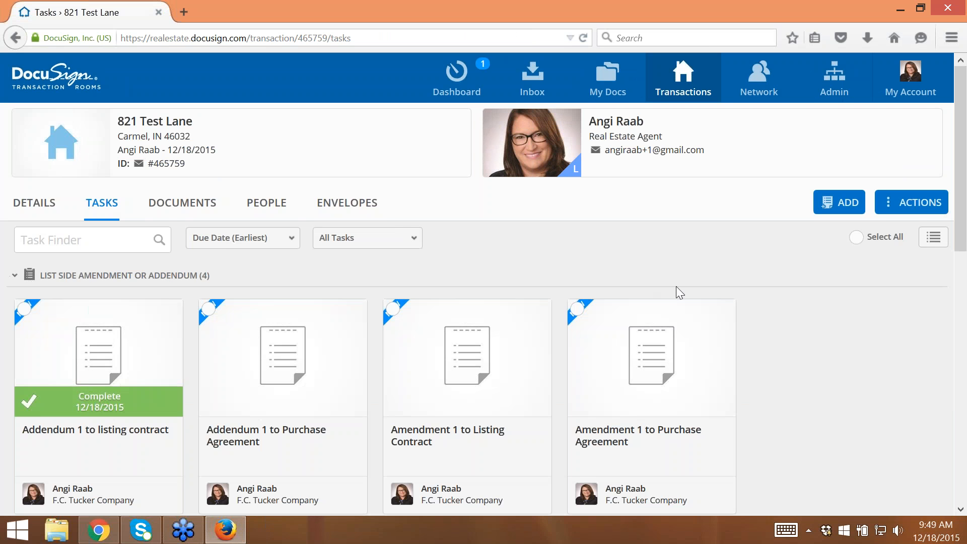
pyautogui.scroll(-3, 805, 316)
pyautogui.scroll(-2, 806, 310)
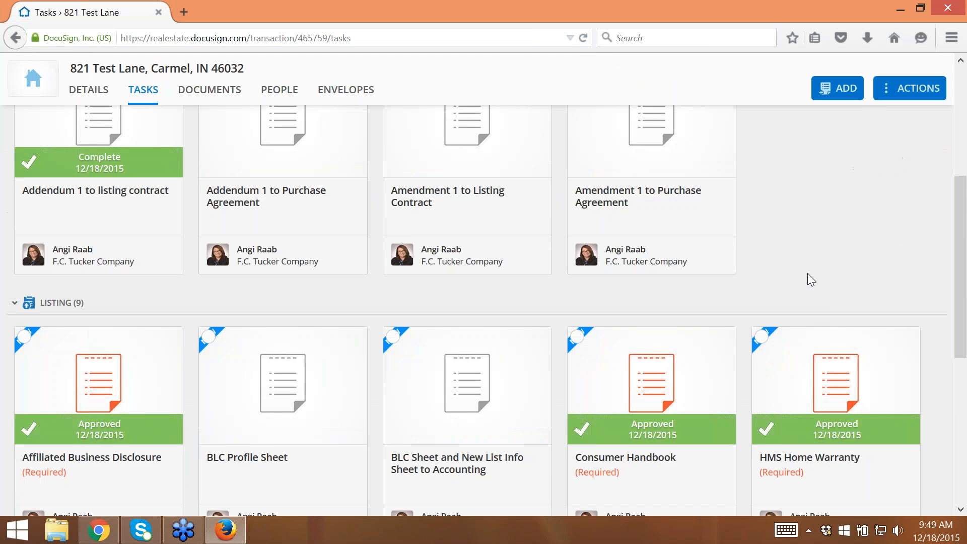
pyautogui.scroll(2, 807, 274)
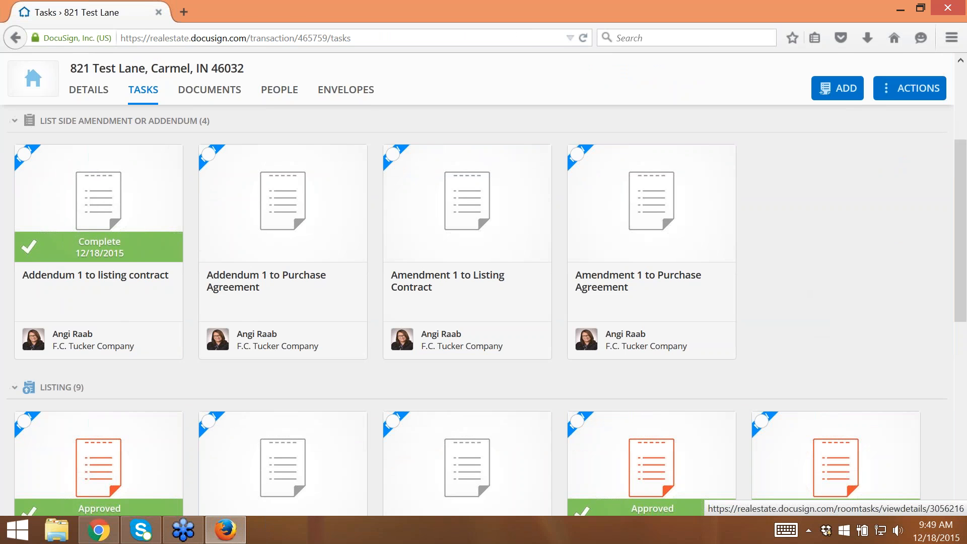
# - Switch back to Chrome, reload the documents page and look through the task lists and the Transaction Docs folder
pyautogui.click(112, 528)
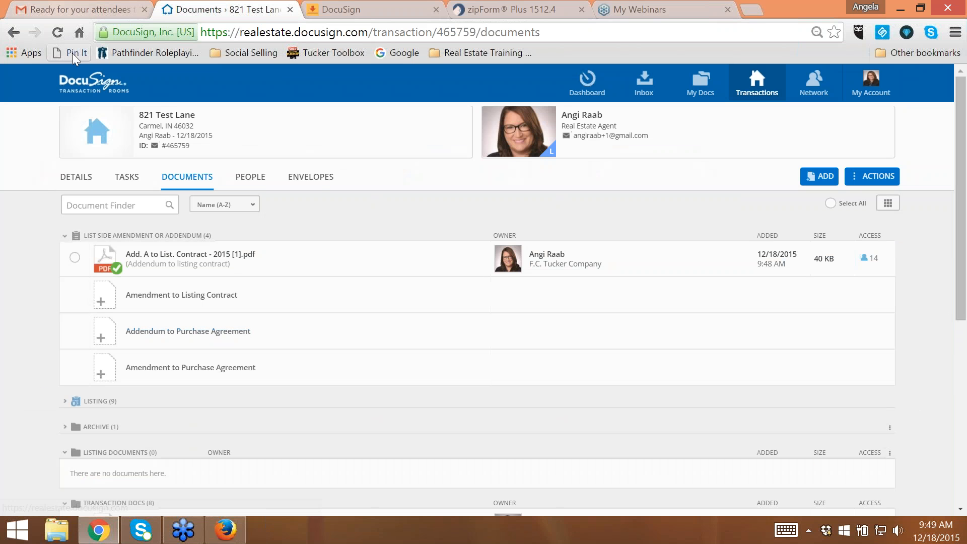
pyautogui.click(57, 34)
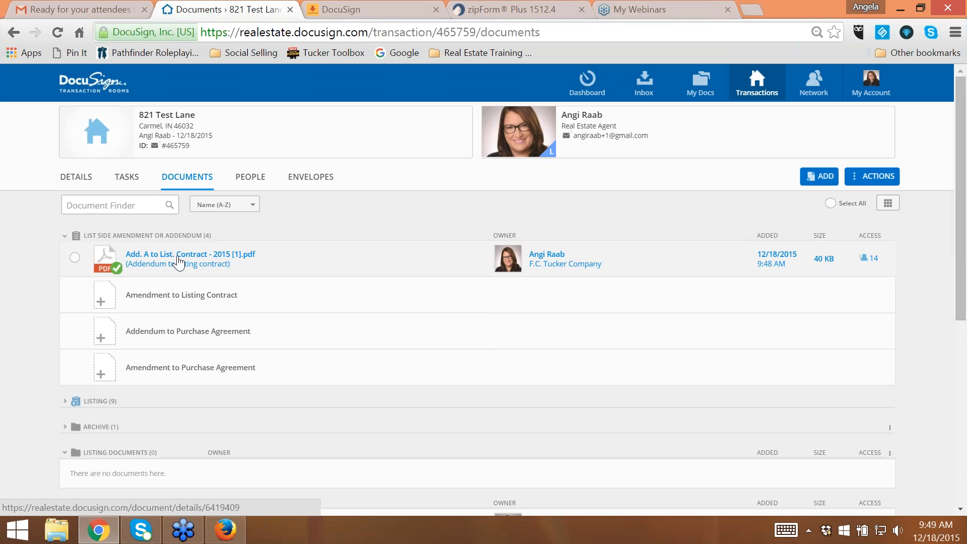
pyautogui.click(128, 241)
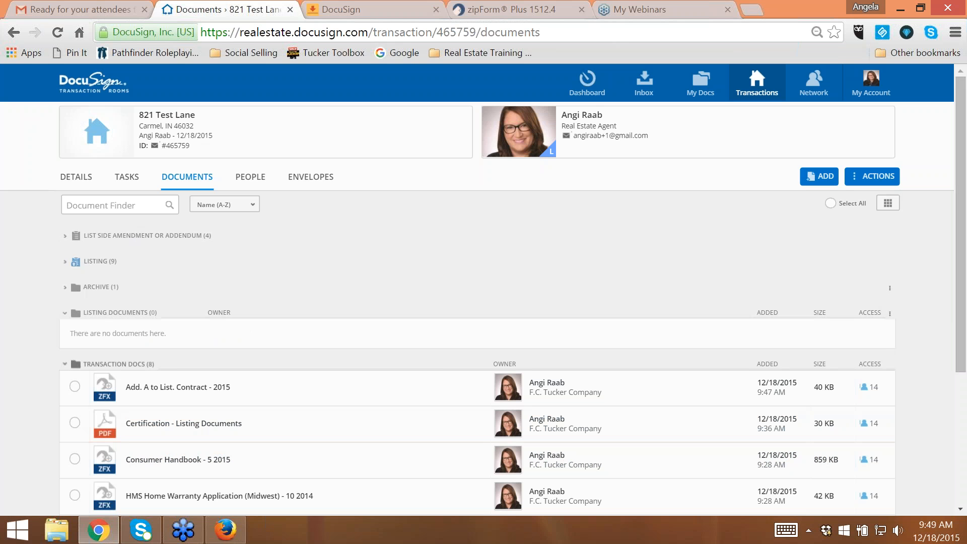
pyautogui.click(100, 261)
pyautogui.click(101, 262)
pyautogui.scroll(-4, 340, 372)
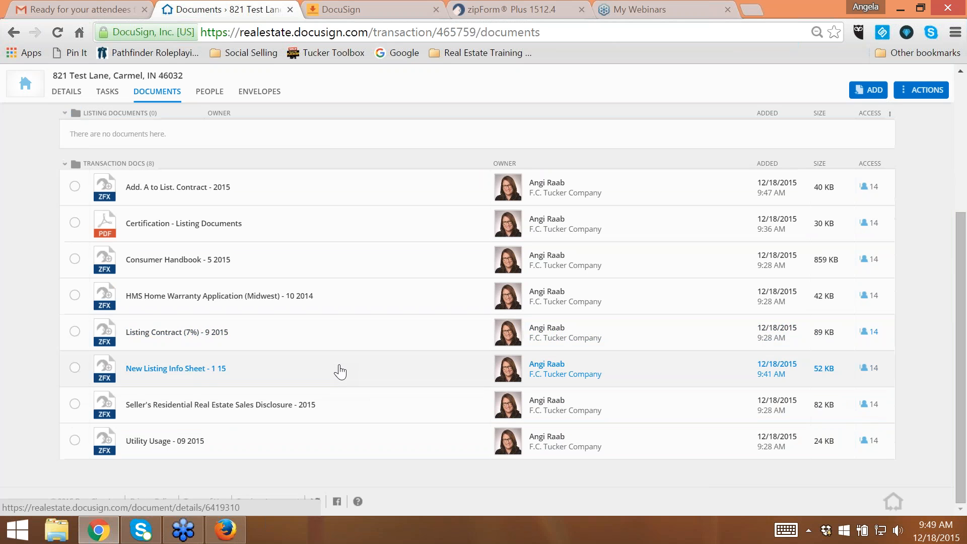
pyautogui.scroll(4, 340, 372)
pyautogui.click(114, 242)
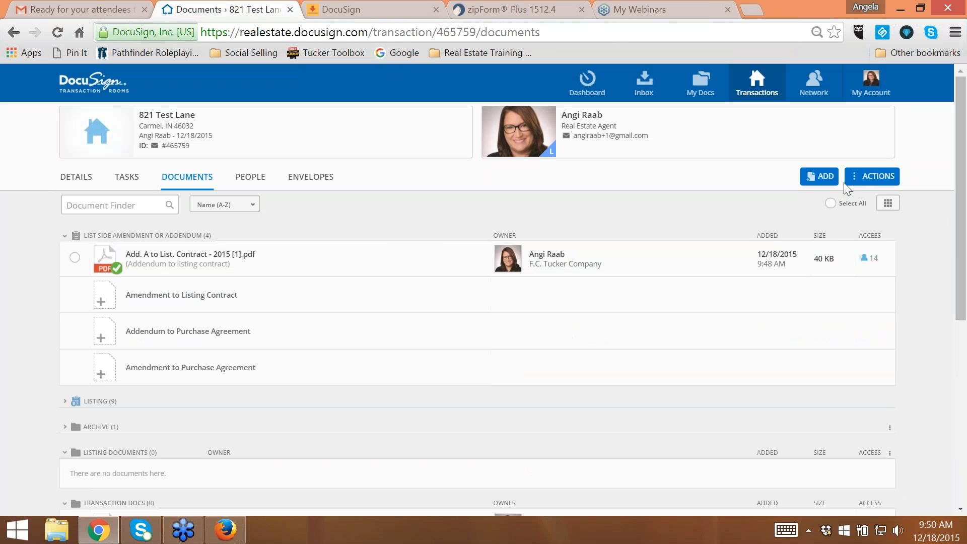
# - Submit the List Side Amendment or Addendum task list for review
pyautogui.click(863, 184)
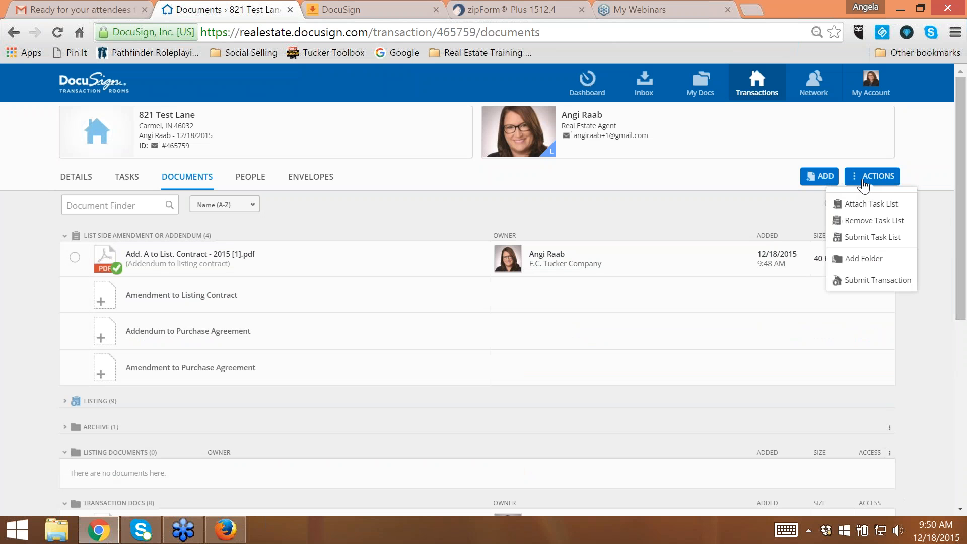
pyautogui.click(854, 239)
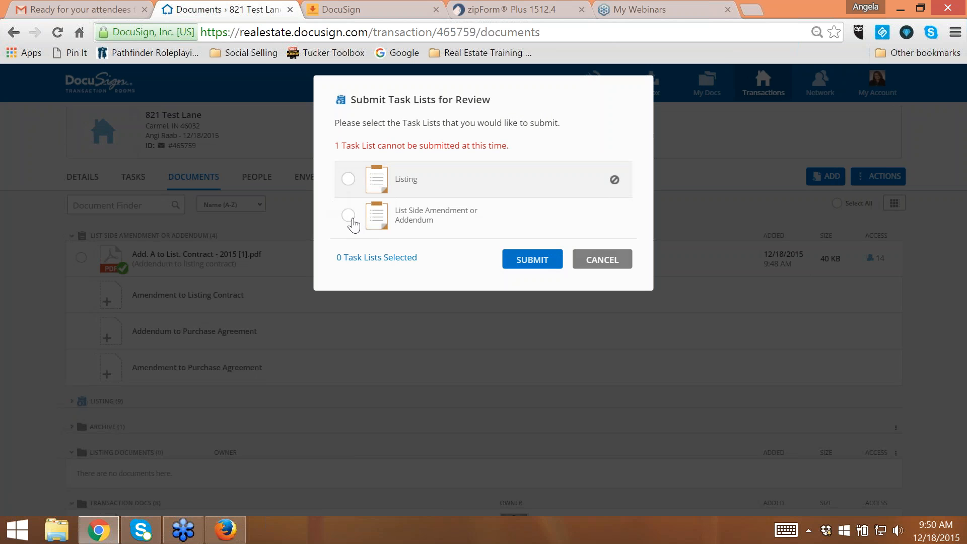
pyautogui.click(351, 220)
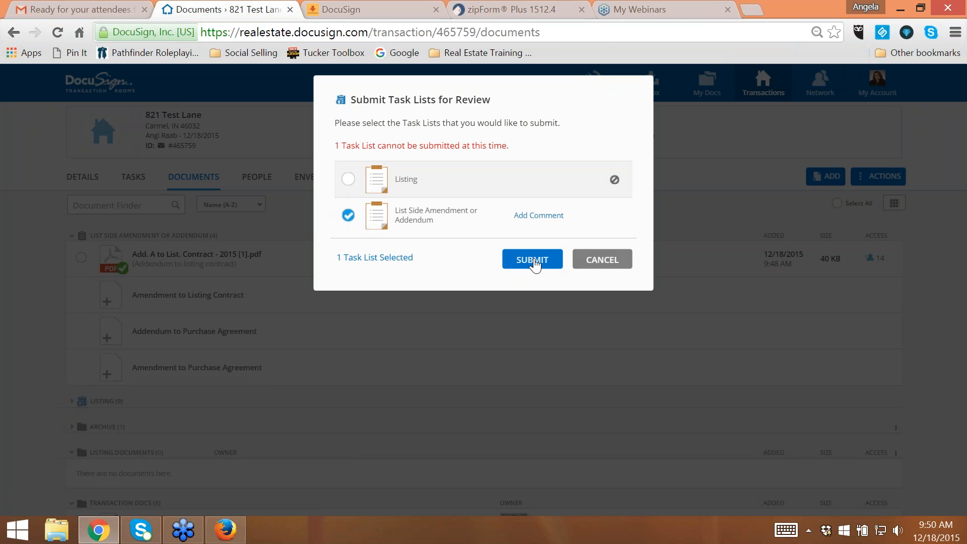
pyautogui.click(532, 260)
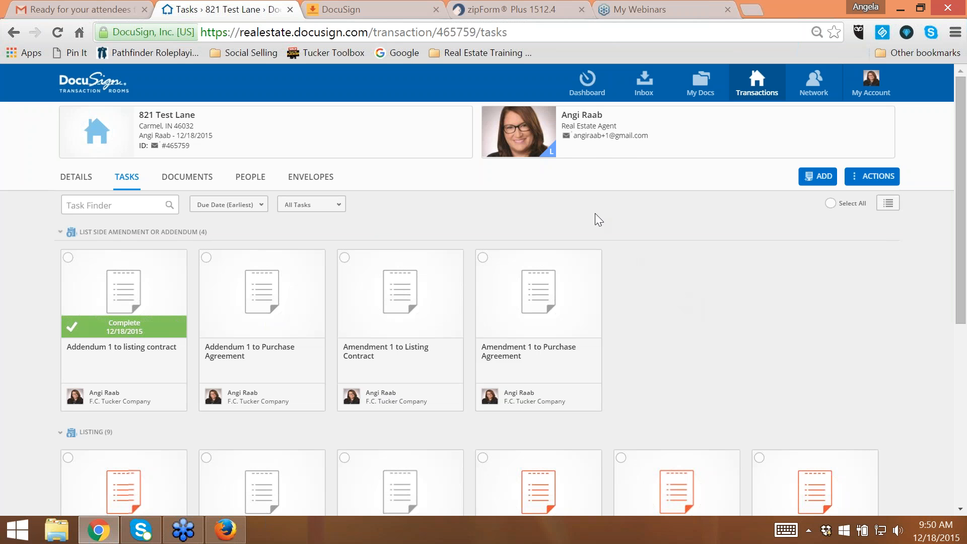
# - Switch to the reviewer's Firefox window, refresh the tasks and check the submitted List Side Amendment or Addendum list
pyautogui.click(225, 529)
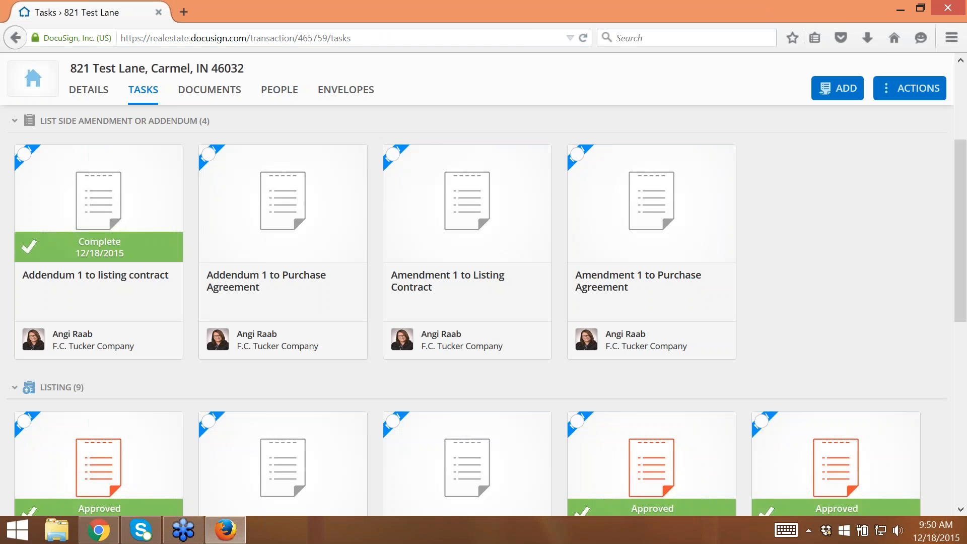
pyautogui.click(140, 96)
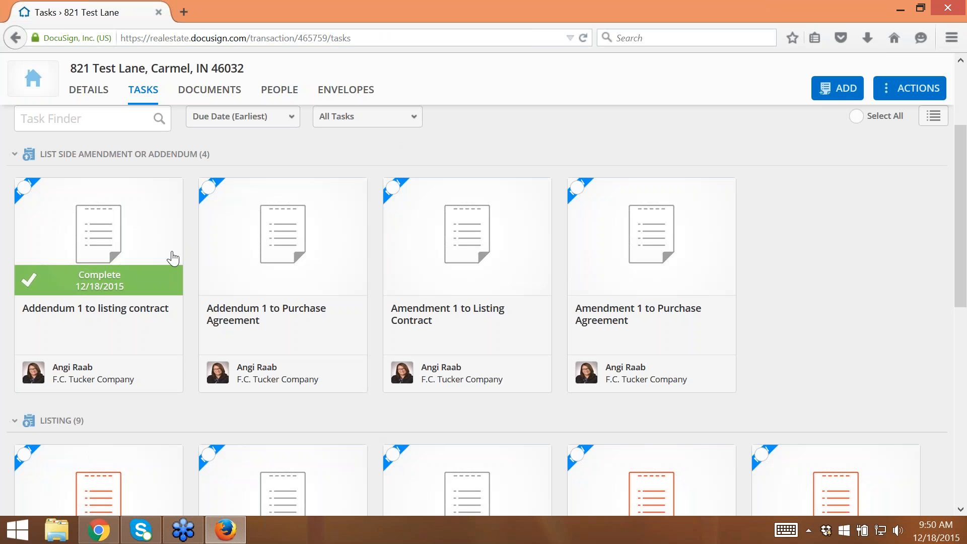
pyautogui.scroll(3, 447, 229)
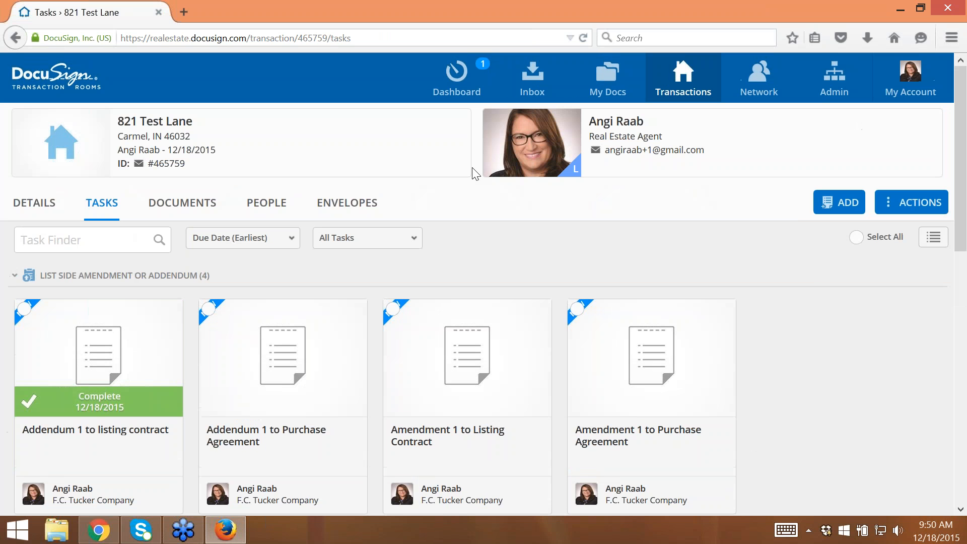
pyautogui.scroll(-6, 576, 219)
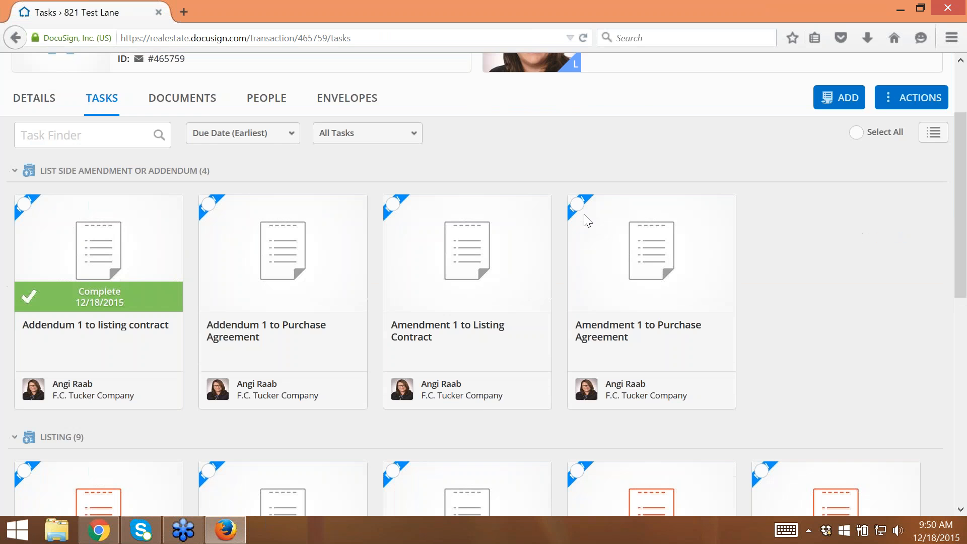
pyautogui.click(226, 538)
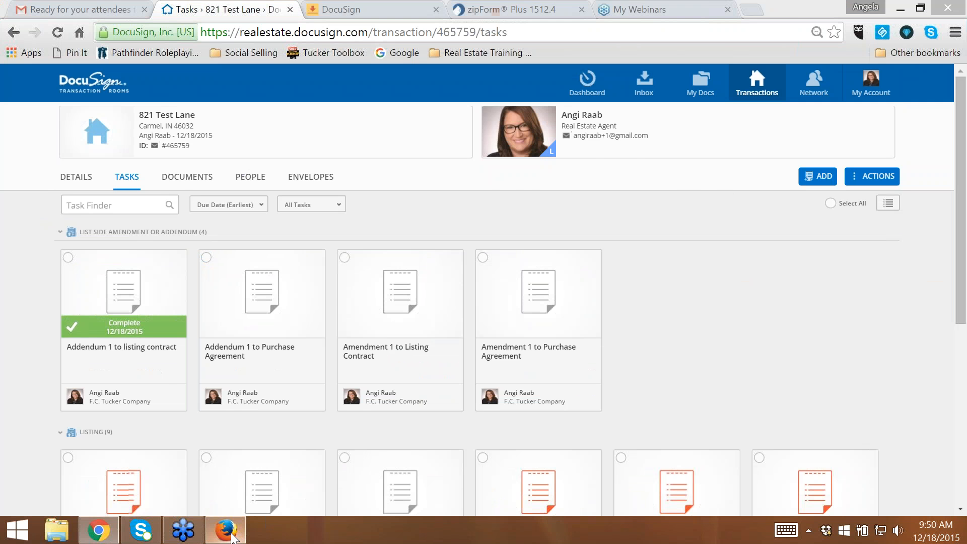
pyautogui.click(227, 534)
pyautogui.scroll(10, 255, 226)
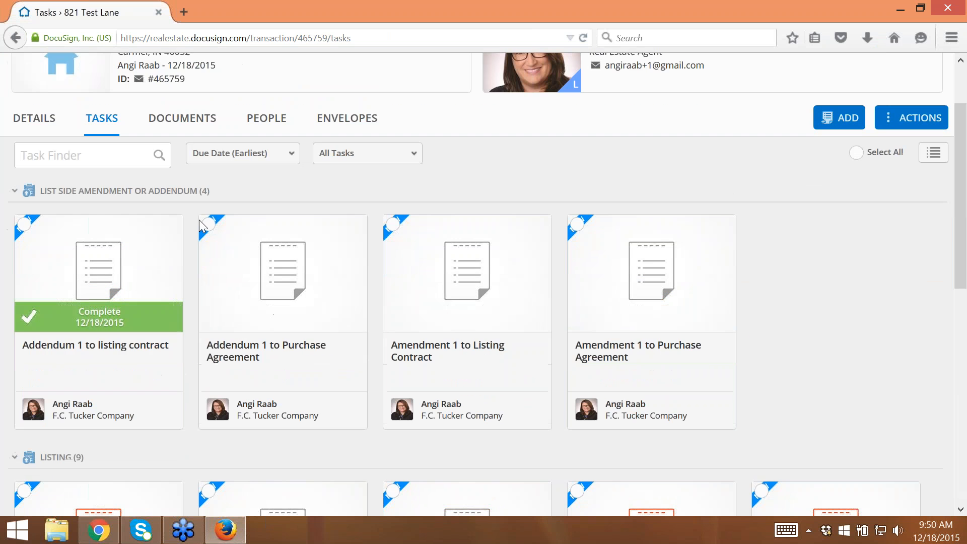
# - Review the transaction's submitted task lists and approve only the List Side Amendment or Addendum list
pyautogui.click(105, 211)
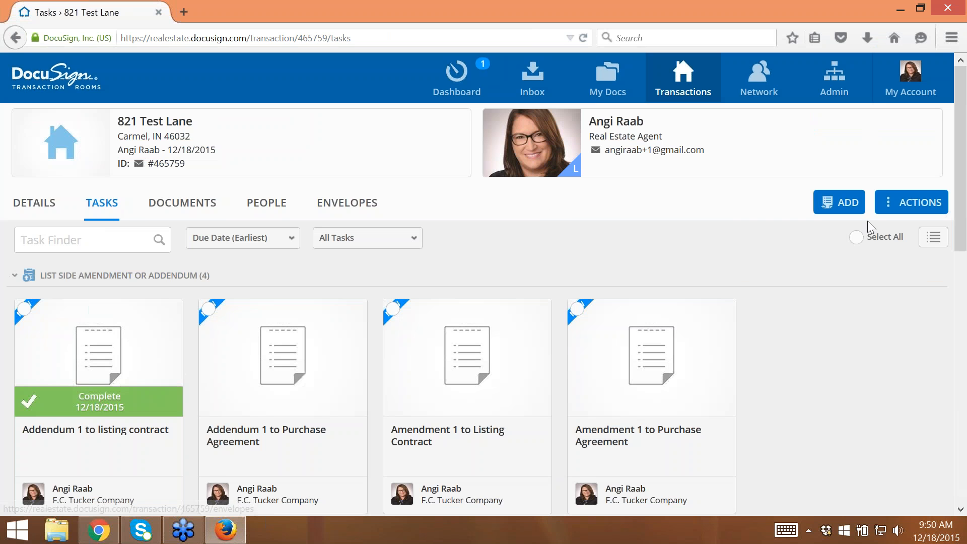
pyautogui.click(894, 202)
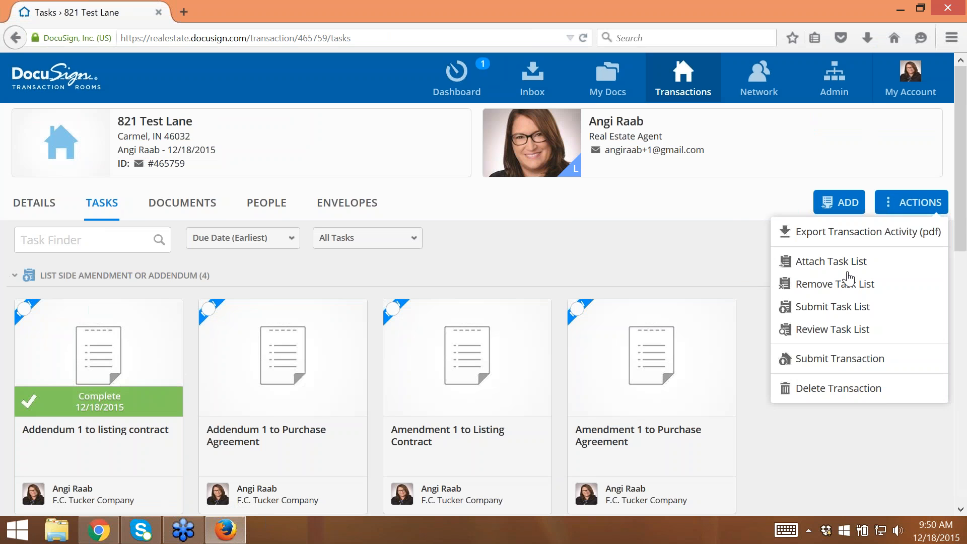
pyautogui.click(832, 330)
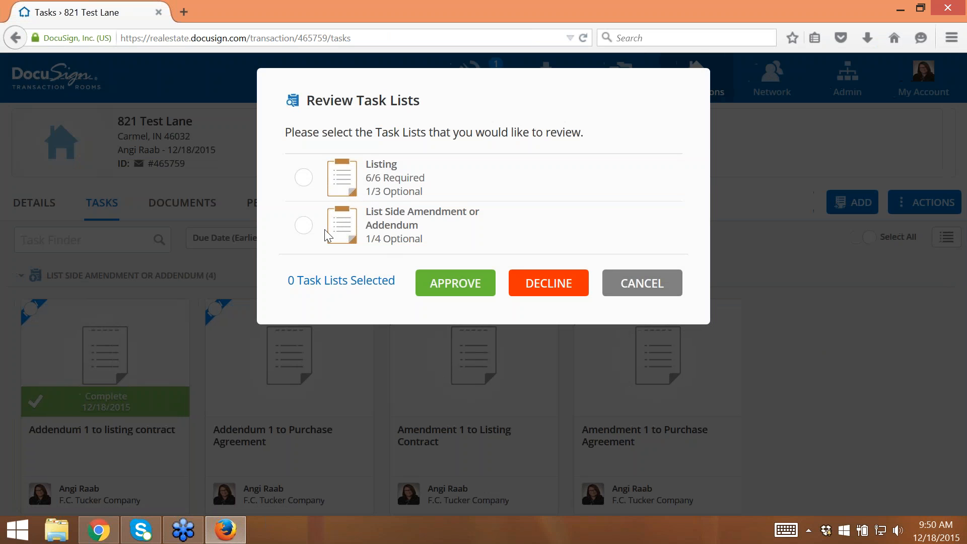
pyautogui.click(304, 225)
pyautogui.click(467, 290)
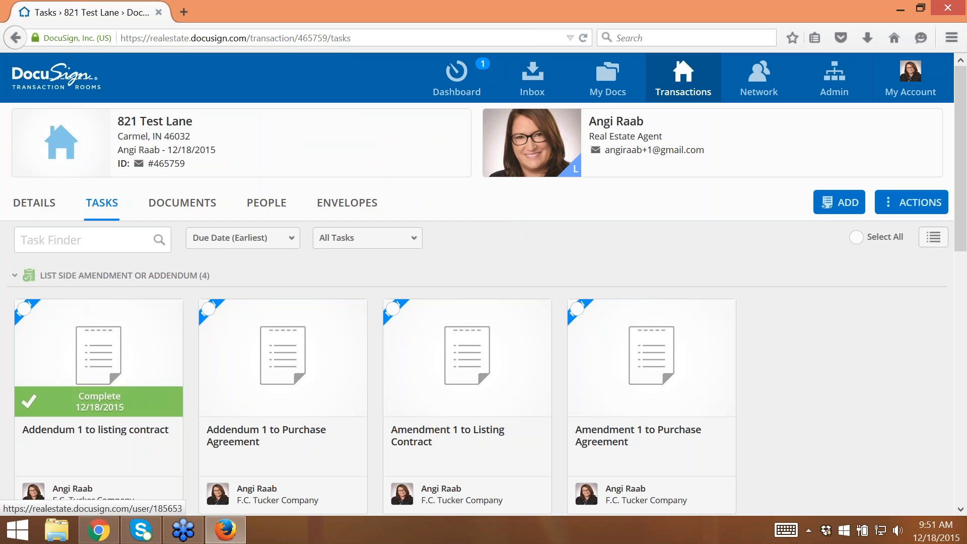
# - Switch back to Chrome and submit the 821 Test Lane transaction room for closing with the status Property Sold and no comments
pyautogui.moveTo(99, 529)
pyautogui.click(99, 444)
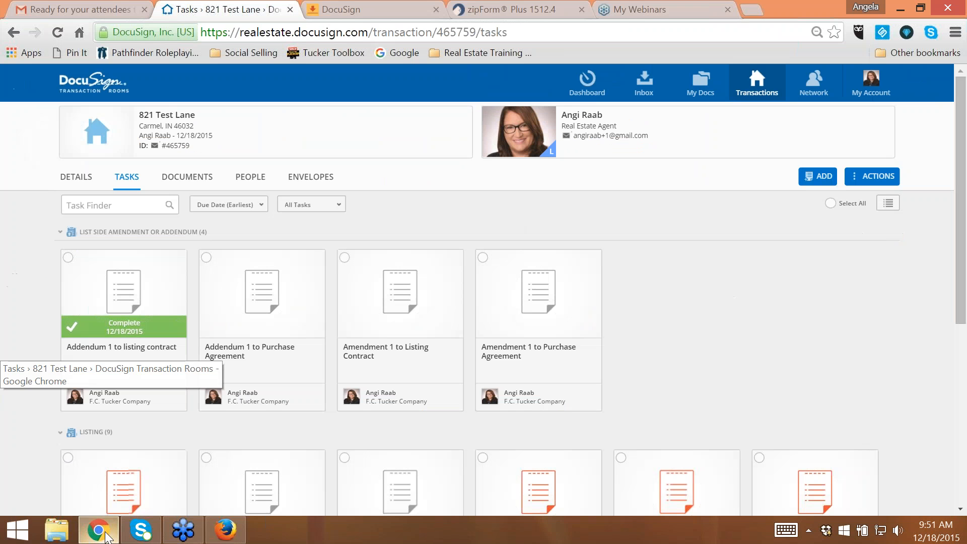
pyautogui.click(870, 186)
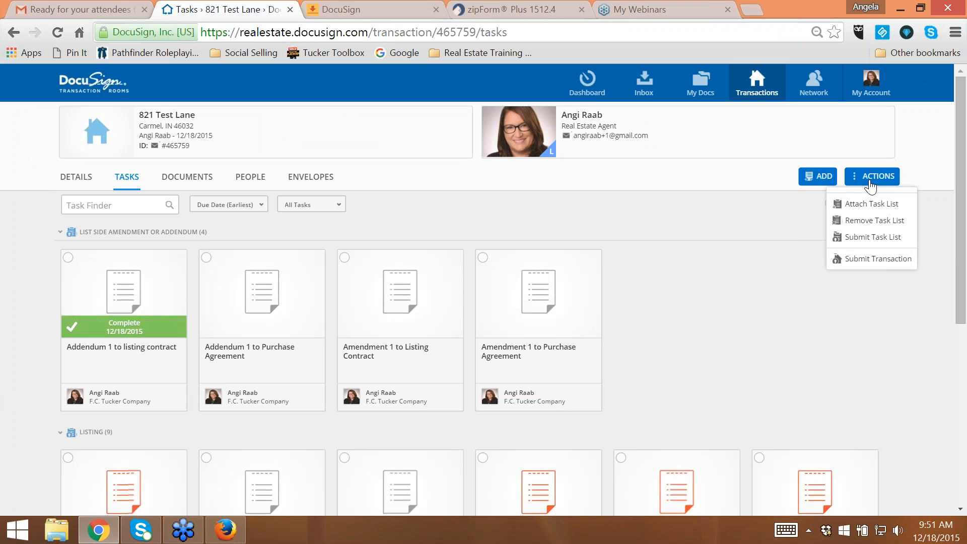
pyautogui.click(877, 180)
pyautogui.click(876, 181)
pyautogui.click(879, 260)
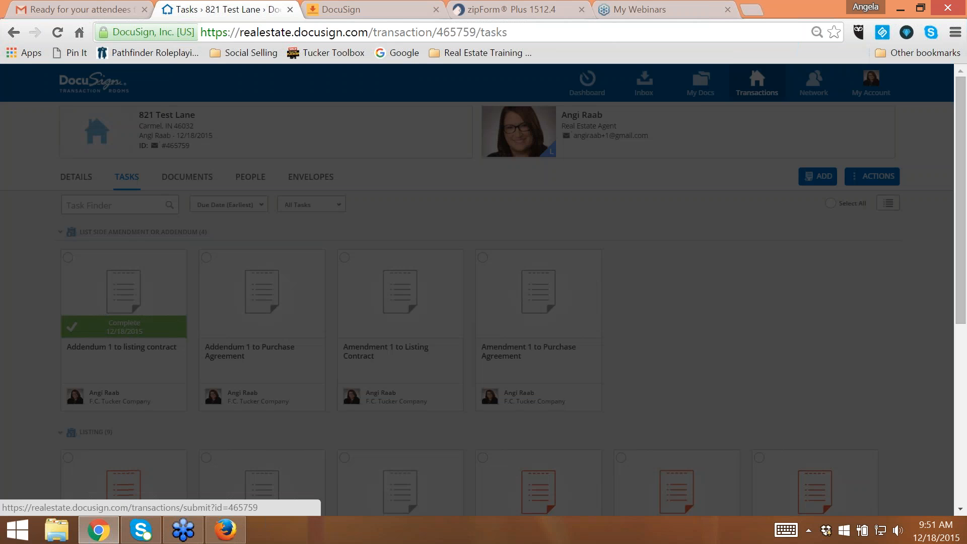
pyautogui.click(456, 226)
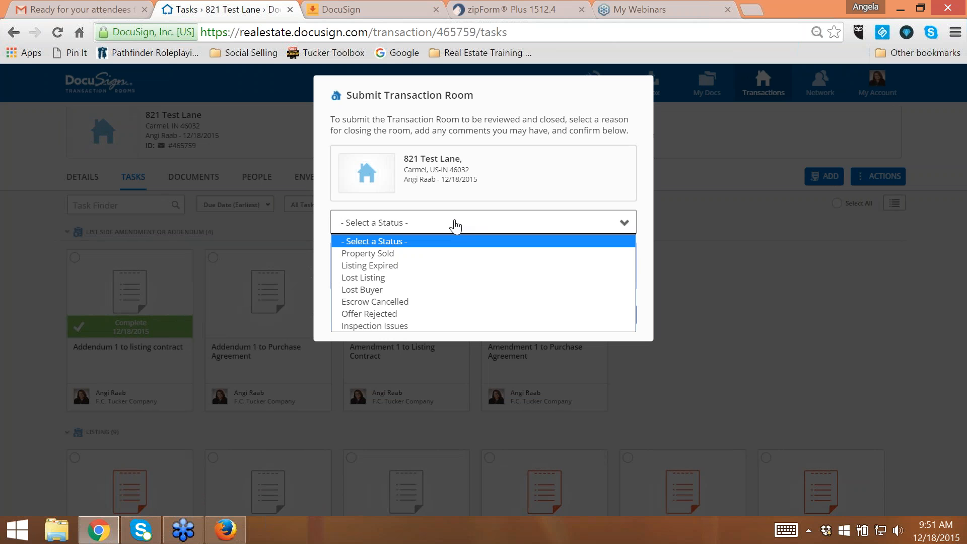
pyautogui.press('Down')
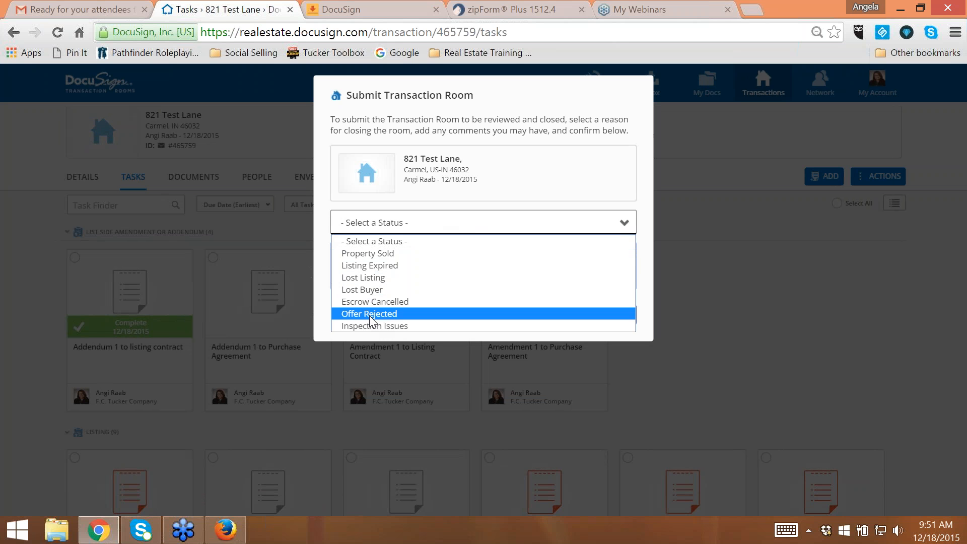
pyautogui.click(379, 253)
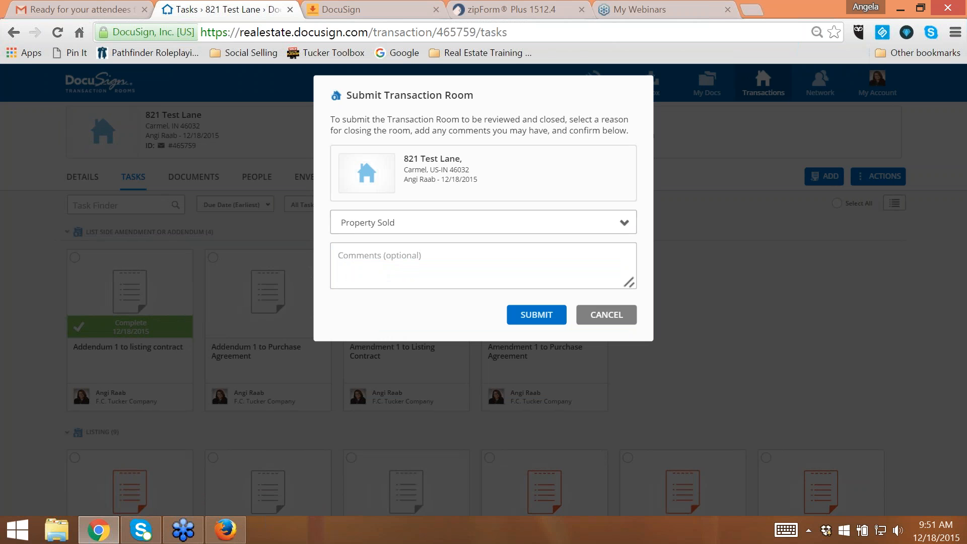
pyautogui.click(533, 316)
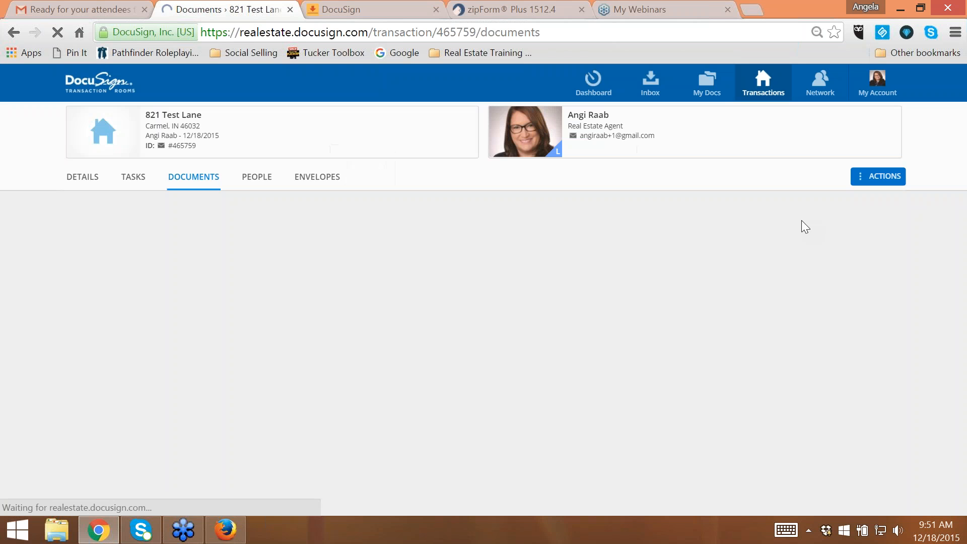
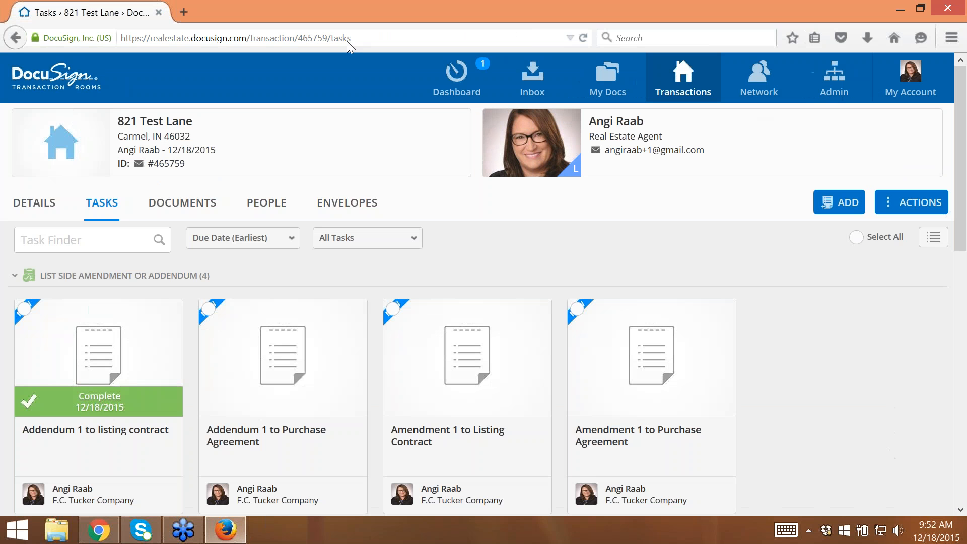
# - Switch to the reviewer's Firefox window and check the 821 Test Lane tasks, documents and available transaction actions
pyautogui.click(225, 530)
pyautogui.click(105, 206)
pyautogui.click(191, 204)
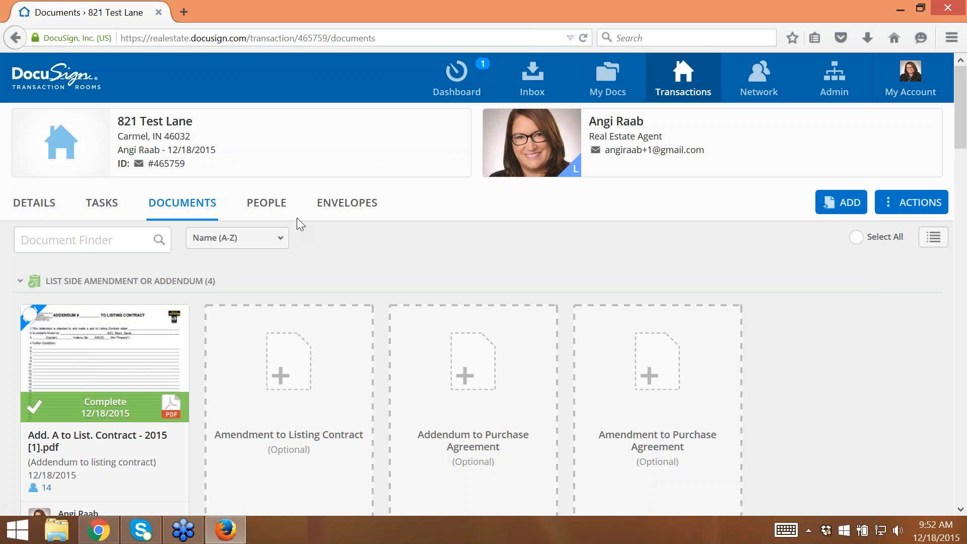
pyautogui.click(130, 204)
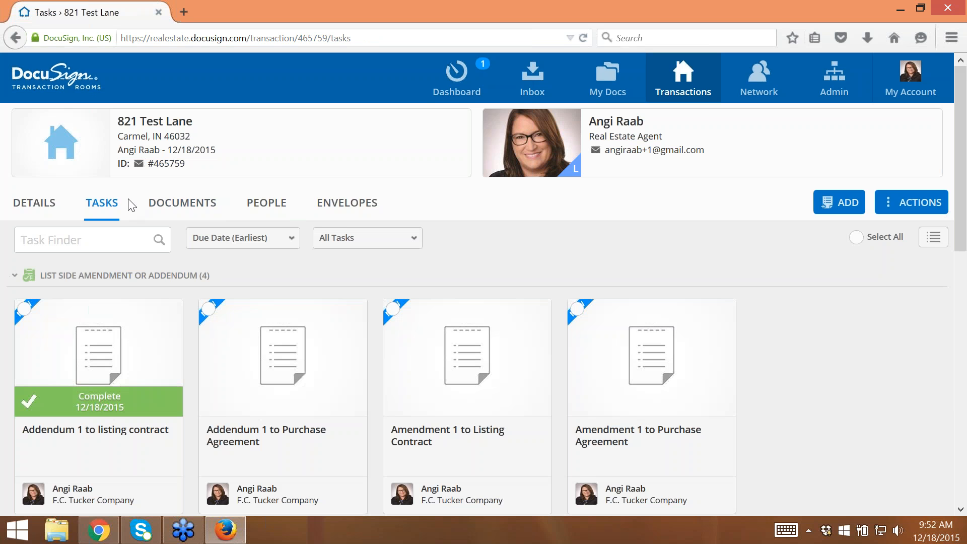
pyautogui.scroll(-5, 334, 313)
pyautogui.scroll(5, 483, 283)
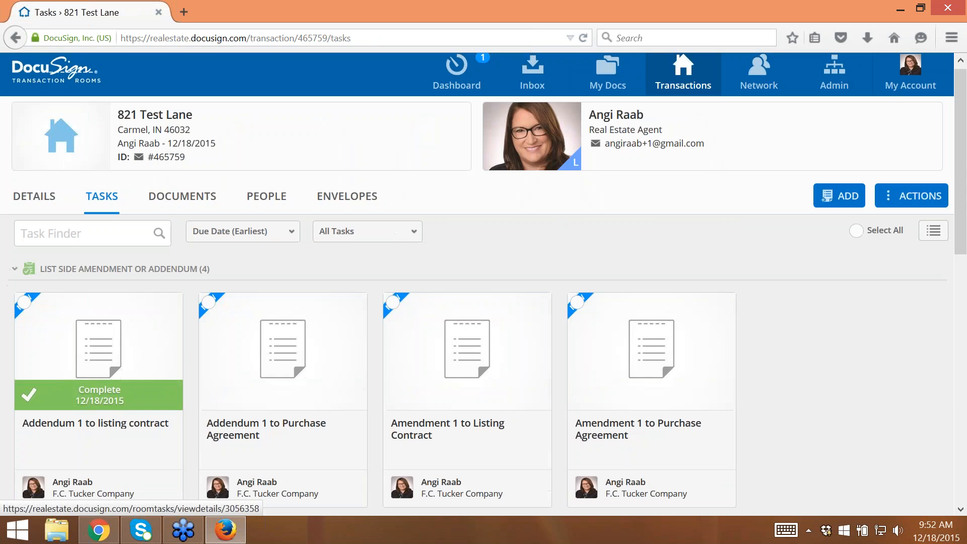
pyautogui.click(932, 206)
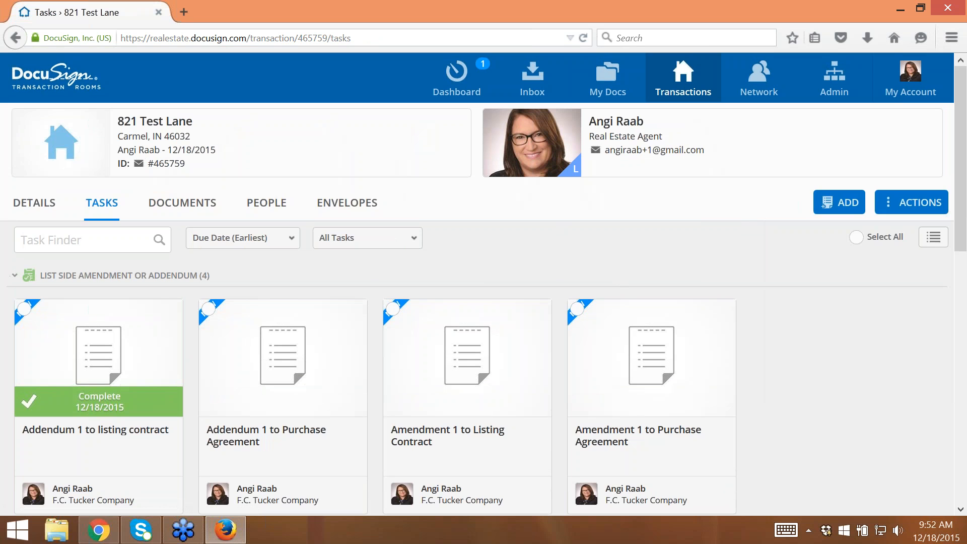
pyautogui.click(846, 202)
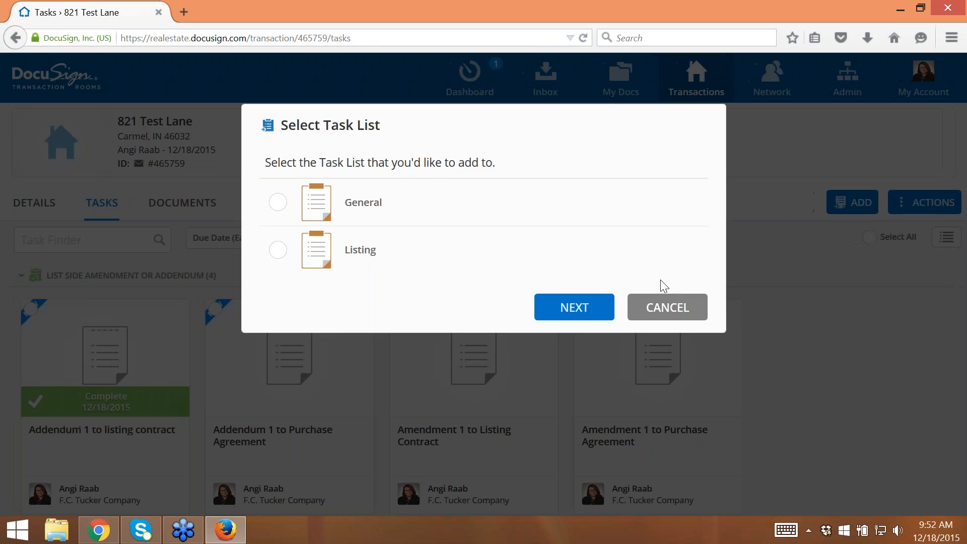
pyautogui.click(679, 308)
pyautogui.click(915, 204)
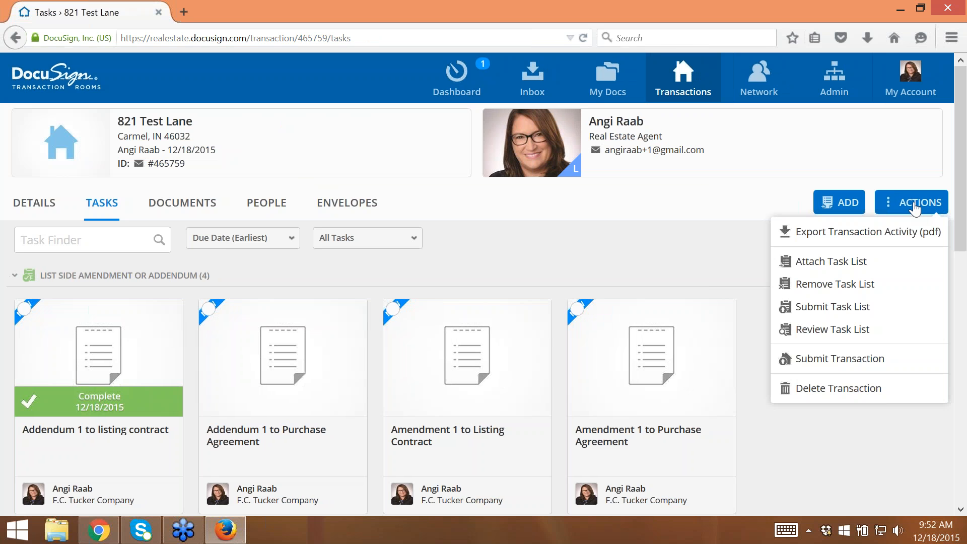
pyautogui.click(916, 204)
# - Sign out and sign back in with the reviewer's e-mail and account password, without saving the password in the browser
pyautogui.click(911, 80)
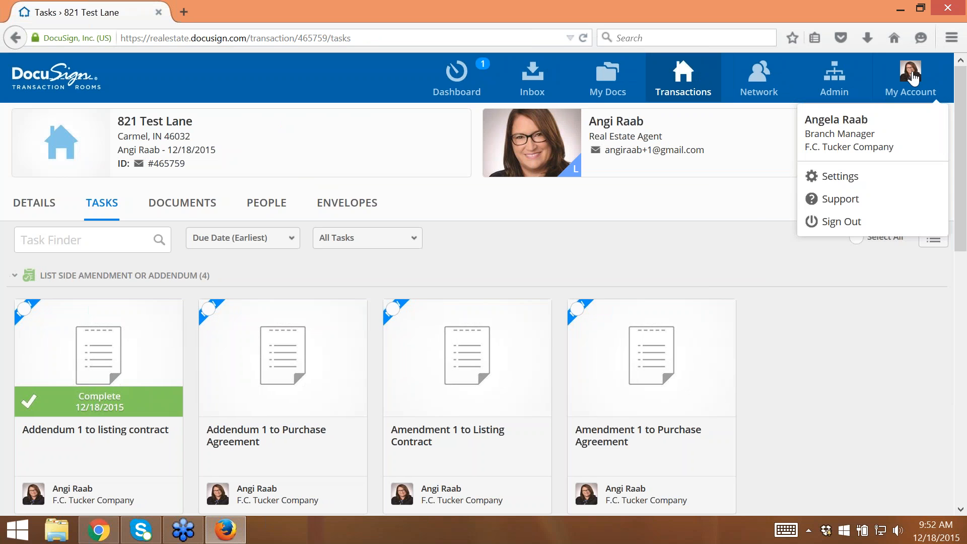
pyautogui.click(838, 223)
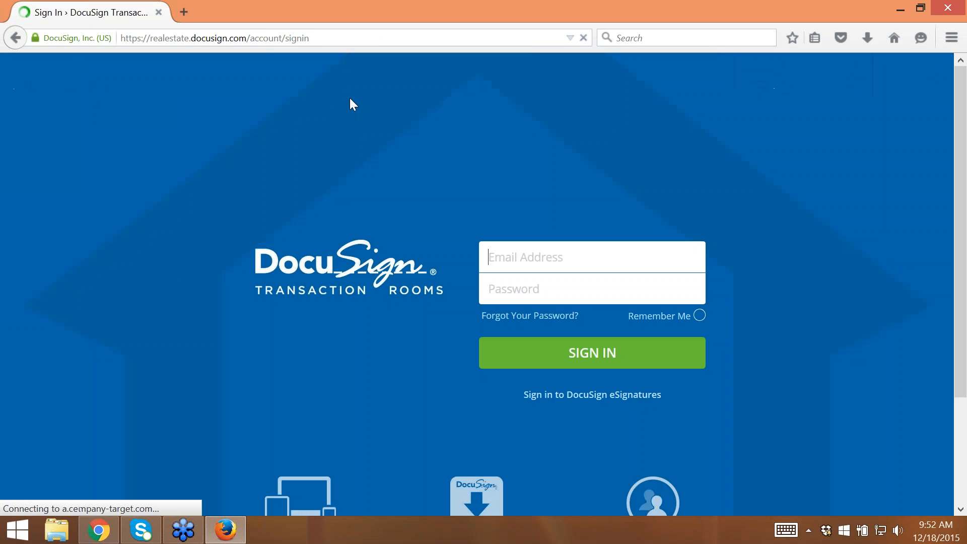
pyautogui.click(524, 256)
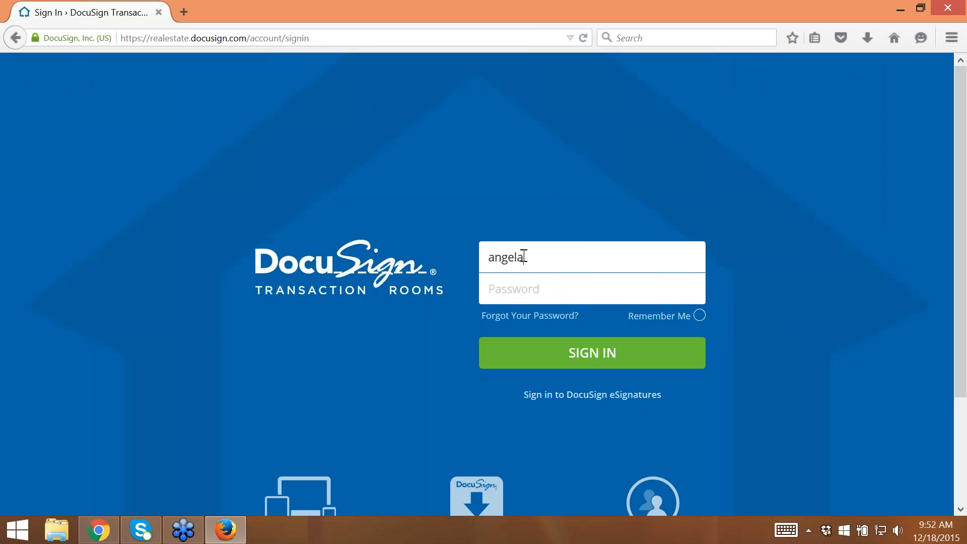
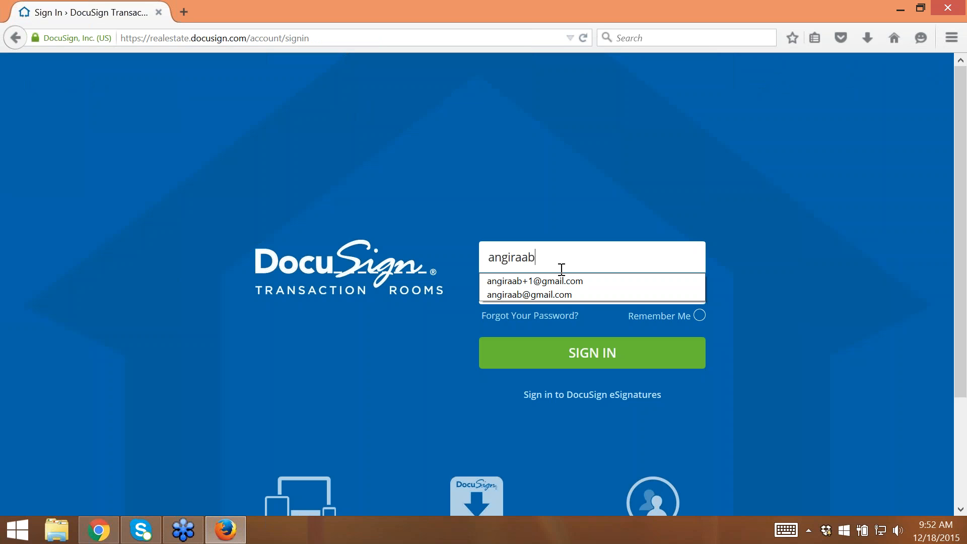
pyautogui.click(530, 294)
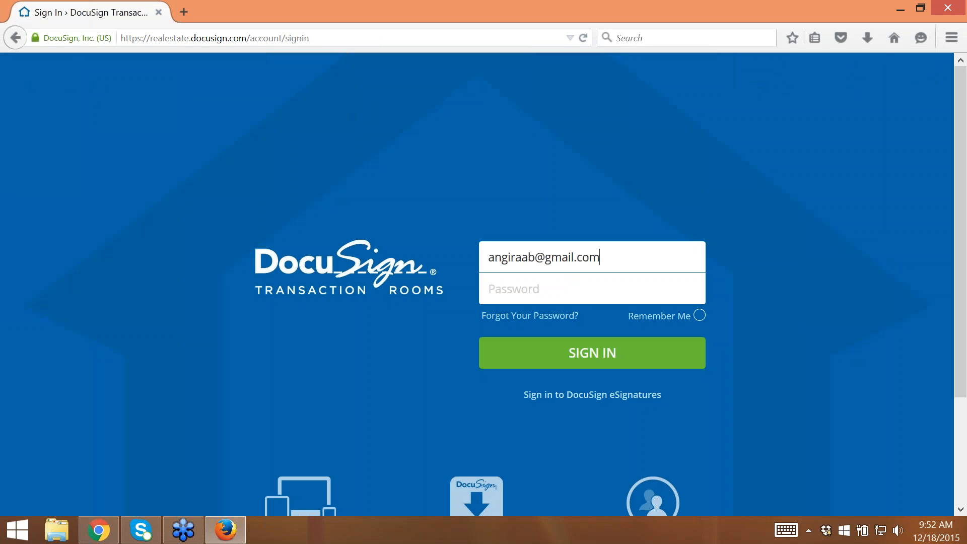
pyautogui.click(531, 291)
pyautogui.write('**********')
pyautogui.press('Return')
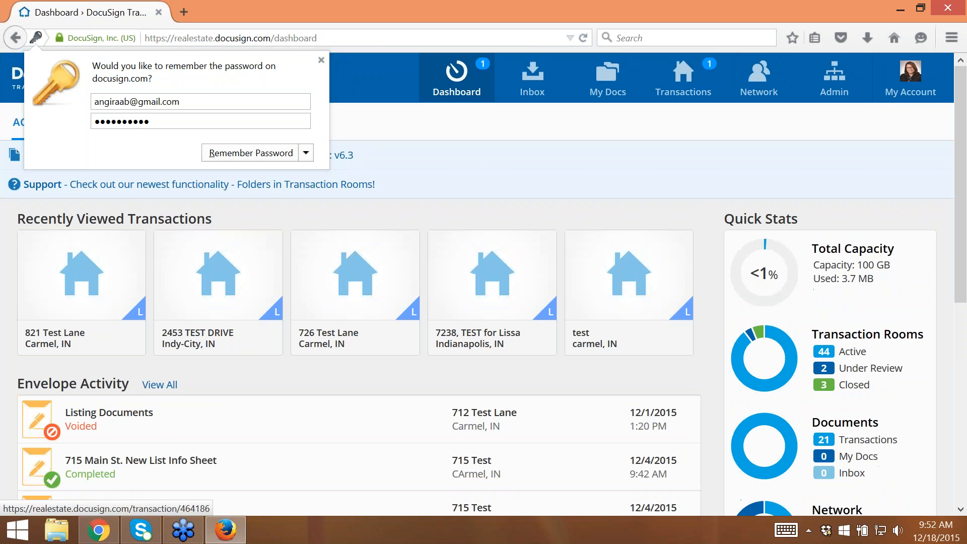
pyautogui.click(321, 60)
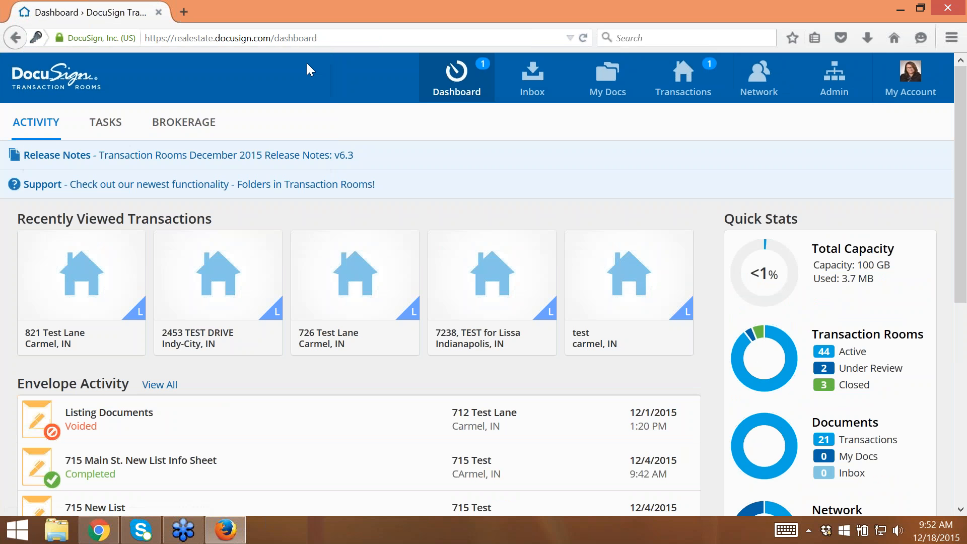
# - Filter the dashboard tasks to the Transaction Rooms type and open the 821 Test Lane room that needs review
pyautogui.click(102, 132)
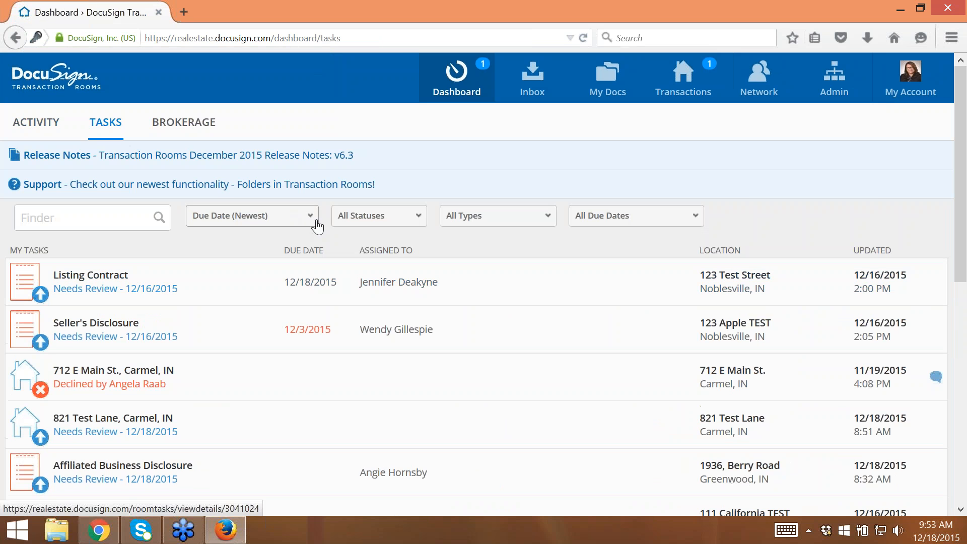
pyautogui.click(398, 216)
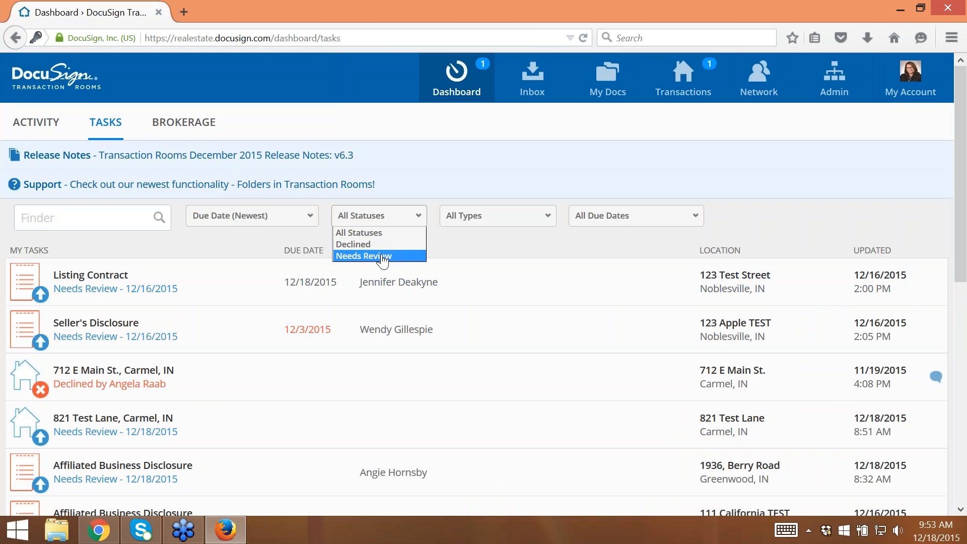
pyautogui.click(485, 216)
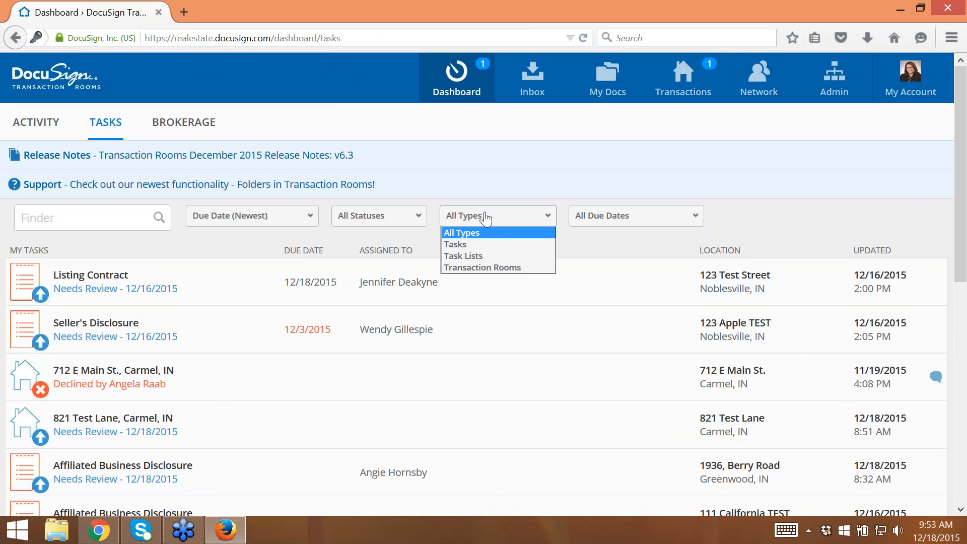
pyautogui.click(473, 267)
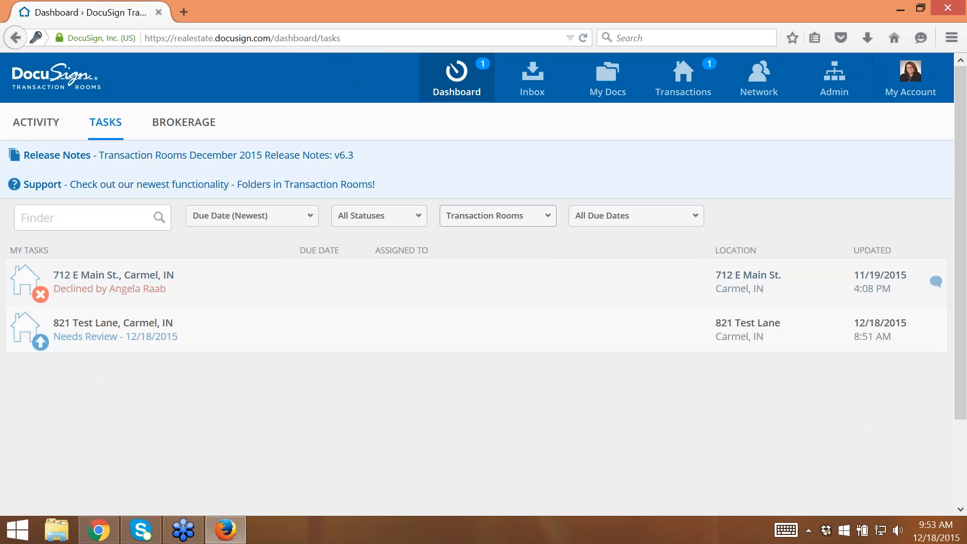
pyautogui.click(106, 340)
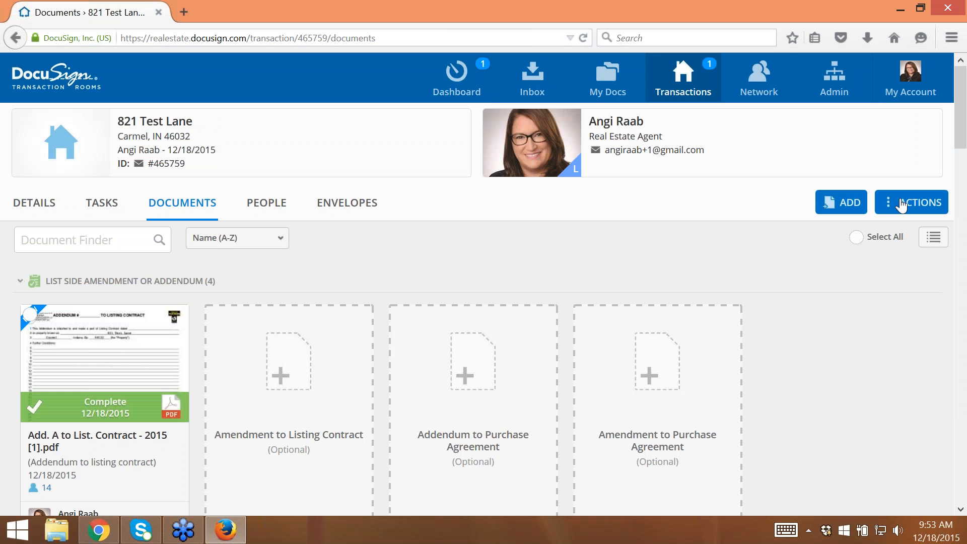
# - Try to approve the 821 Test Lane transaction room without comments
pyautogui.click(902, 204)
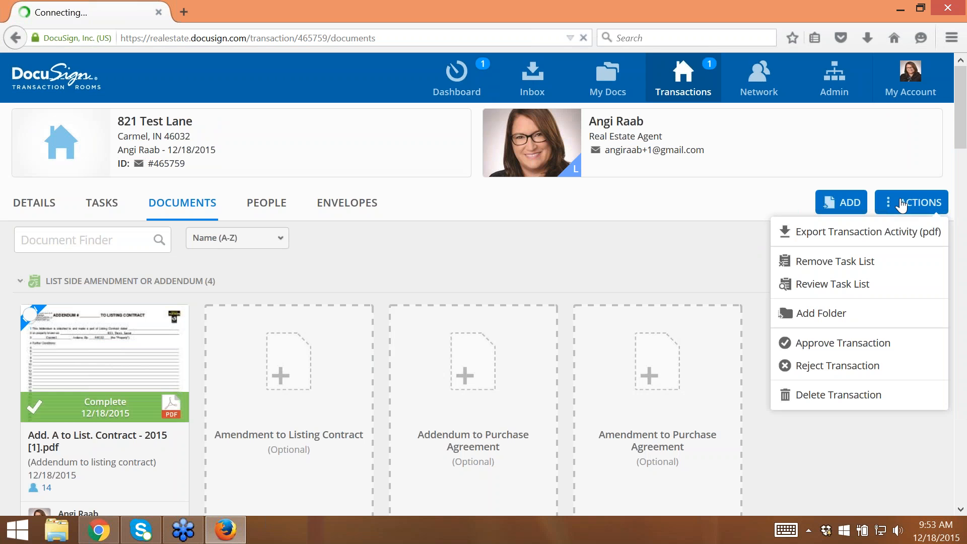
pyautogui.click(824, 344)
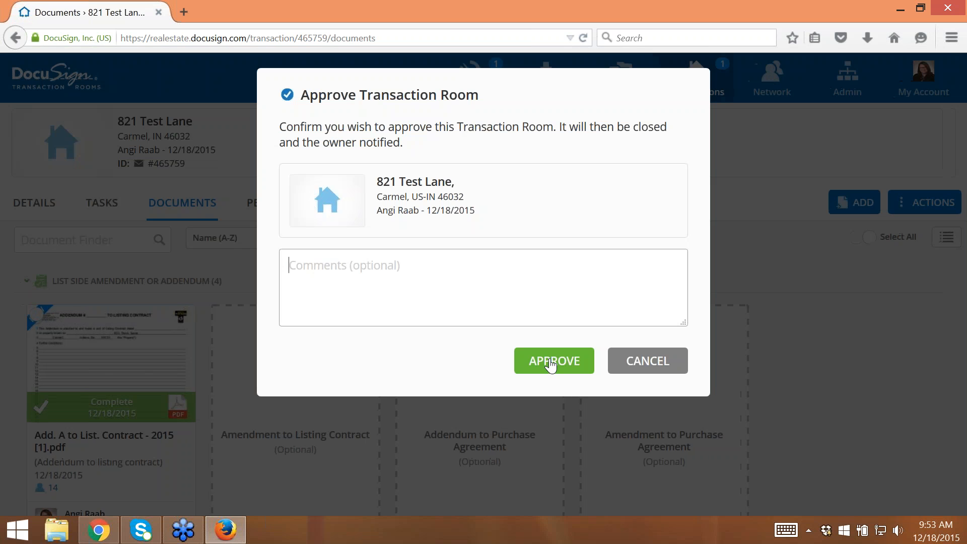
pyautogui.click(551, 362)
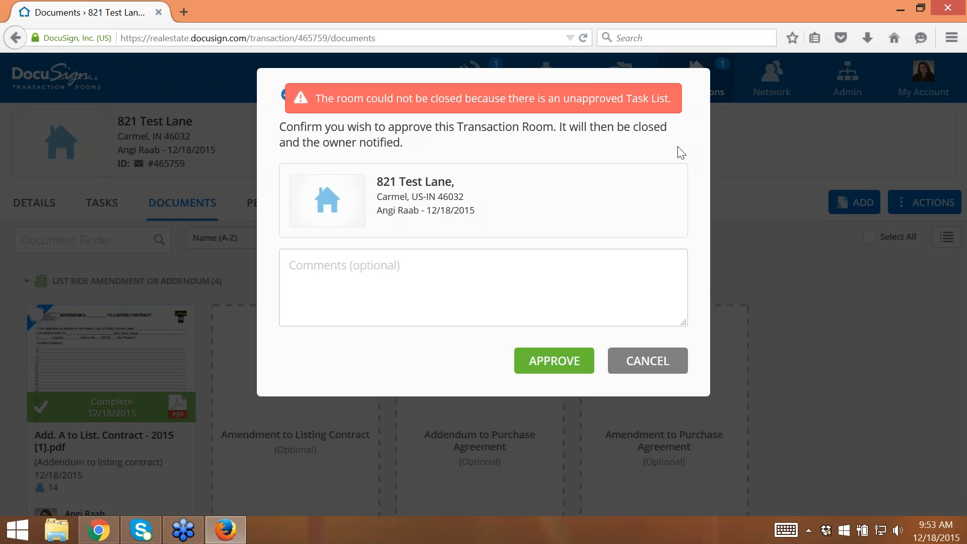
pyautogui.click(654, 361)
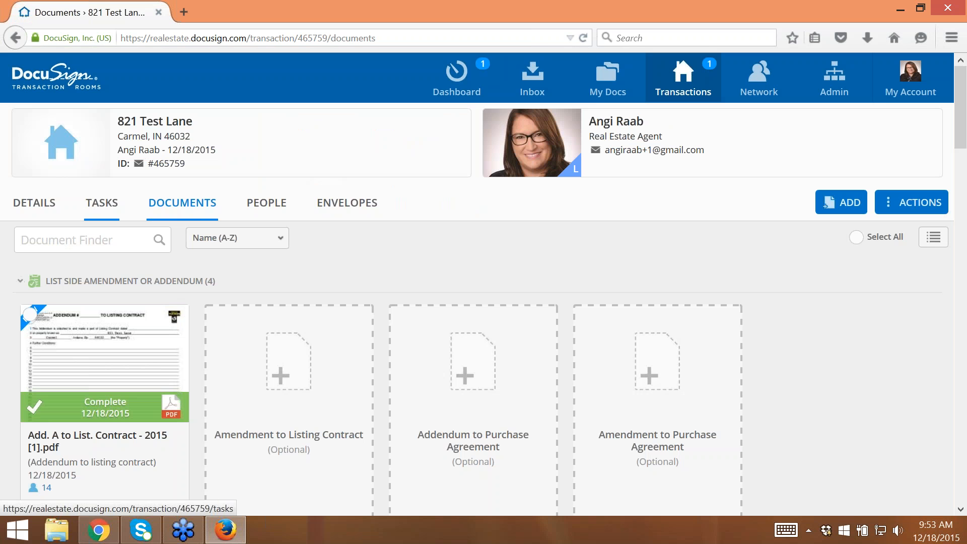
# - Review the room's submitted Listing task list and approve it without comments
pyautogui.click(129, 206)
pyautogui.click(906, 203)
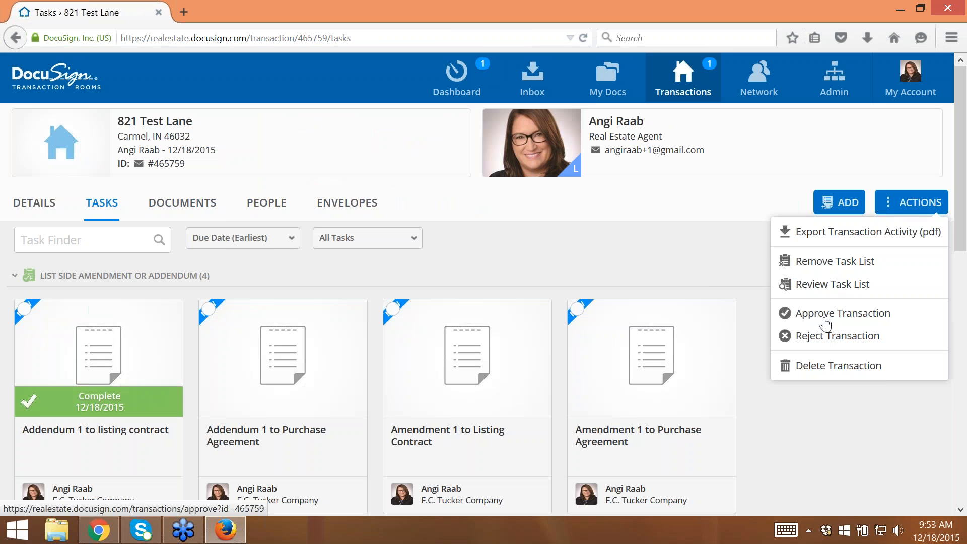
pyautogui.click(832, 285)
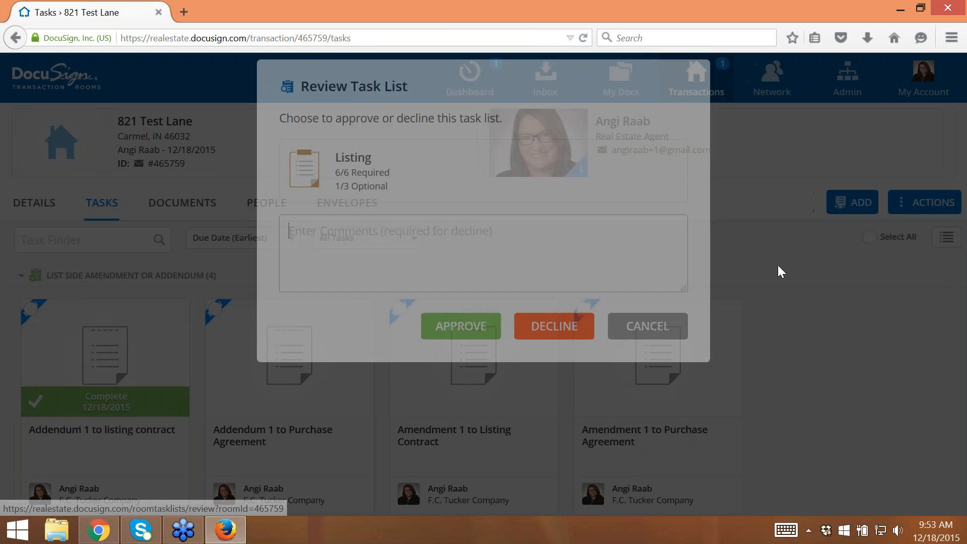
pyautogui.click(458, 333)
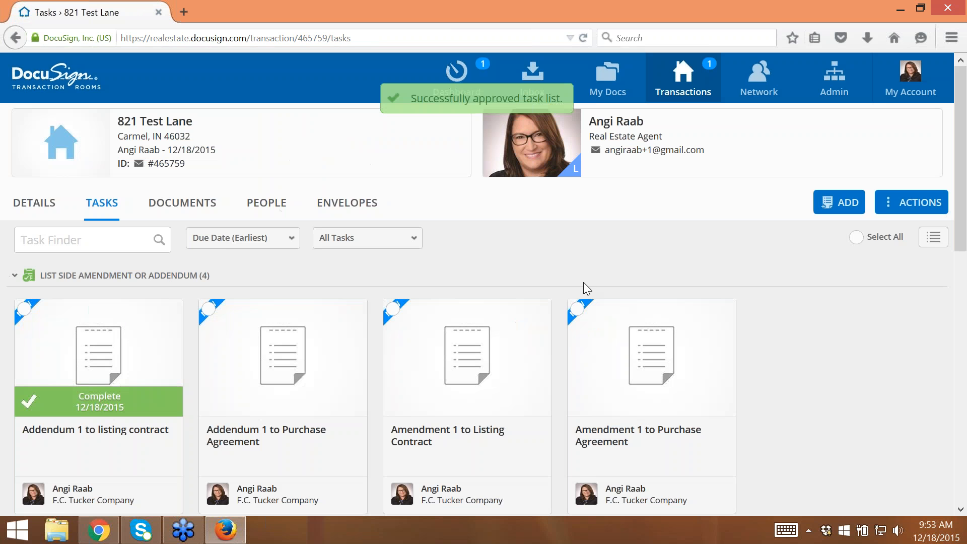
# - Approve the 821 Test Lane transaction room for closing, leaving the comments empty
pyautogui.click(915, 204)
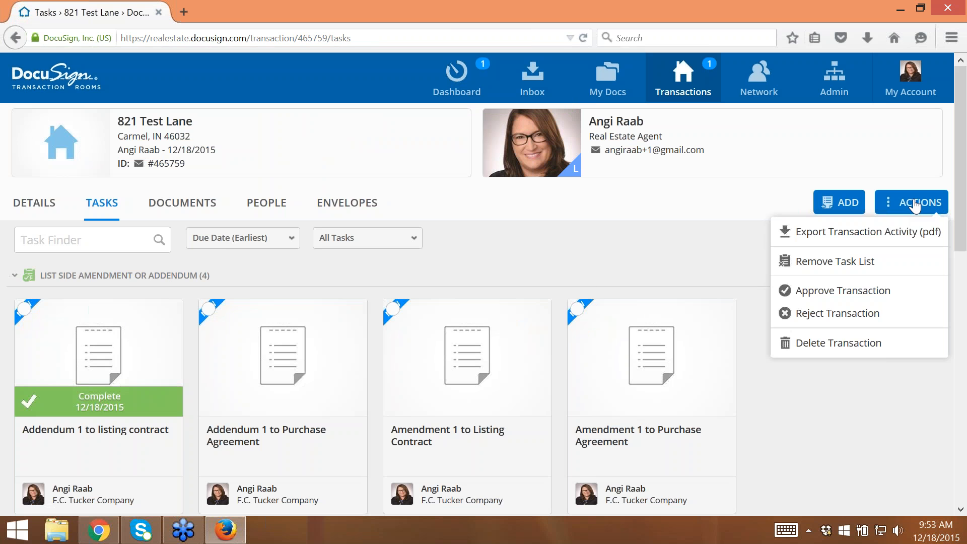
pyautogui.click(808, 295)
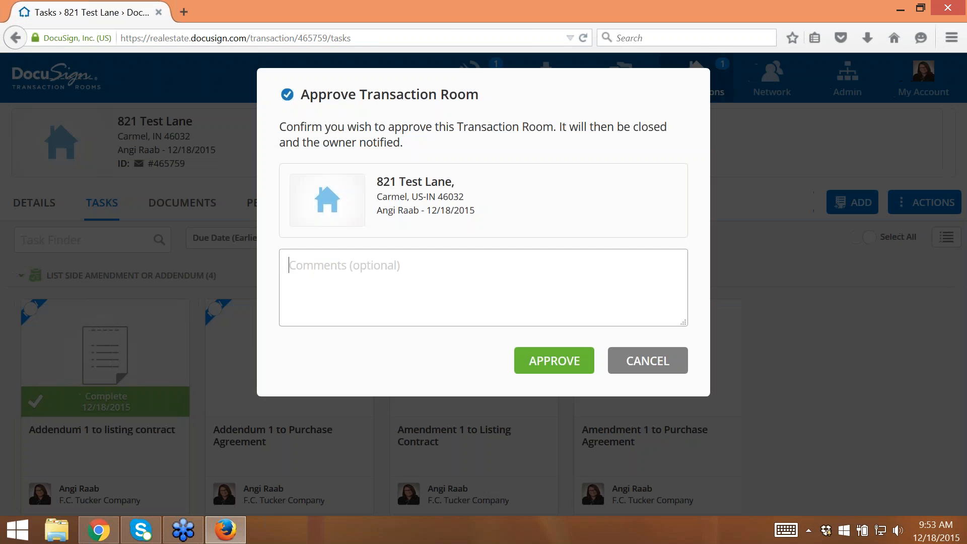
pyautogui.click(534, 361)
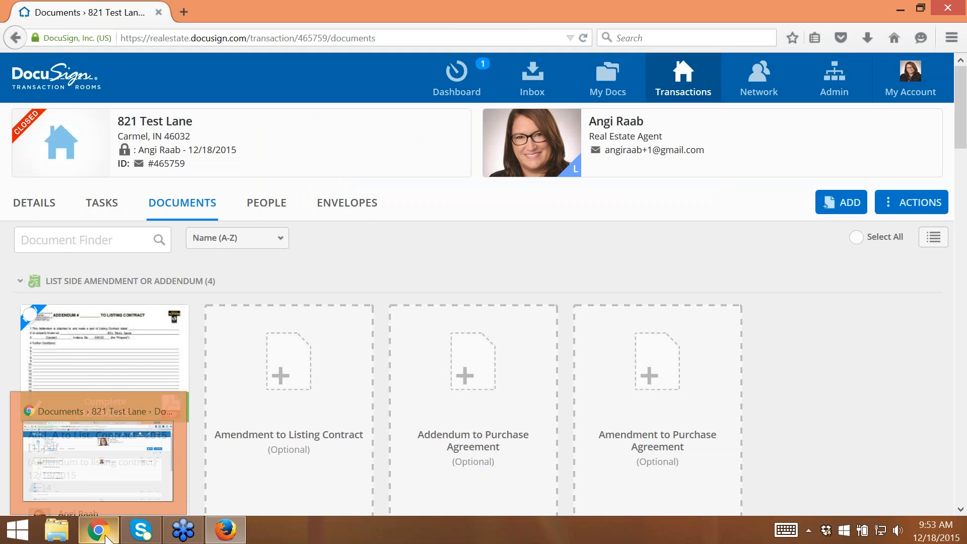
# - Switch back to Chrome and check the agent's dashboard, active transactions and closed transactions for 821 Test Lane
pyautogui.click(106, 539)
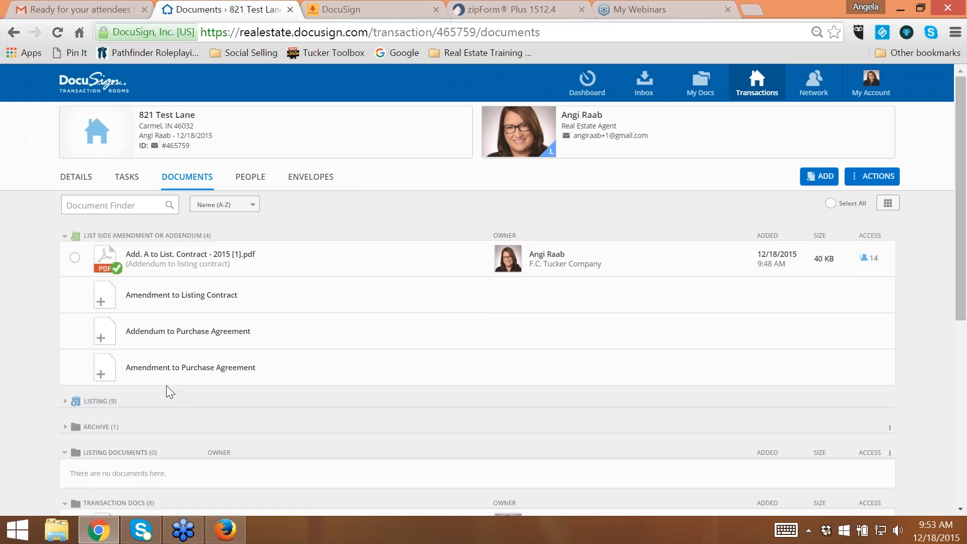
pyautogui.click(98, 98)
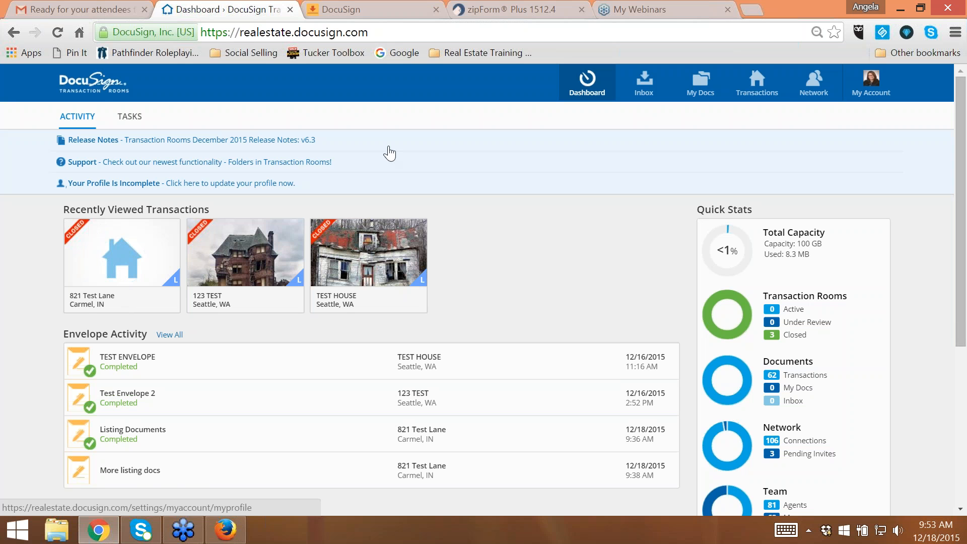
pyautogui.click(757, 84)
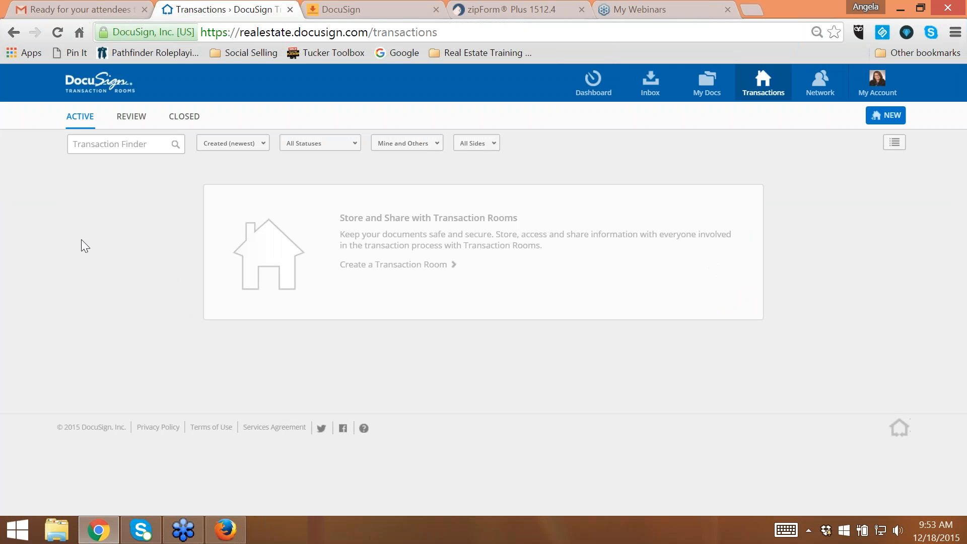
pyautogui.click(184, 116)
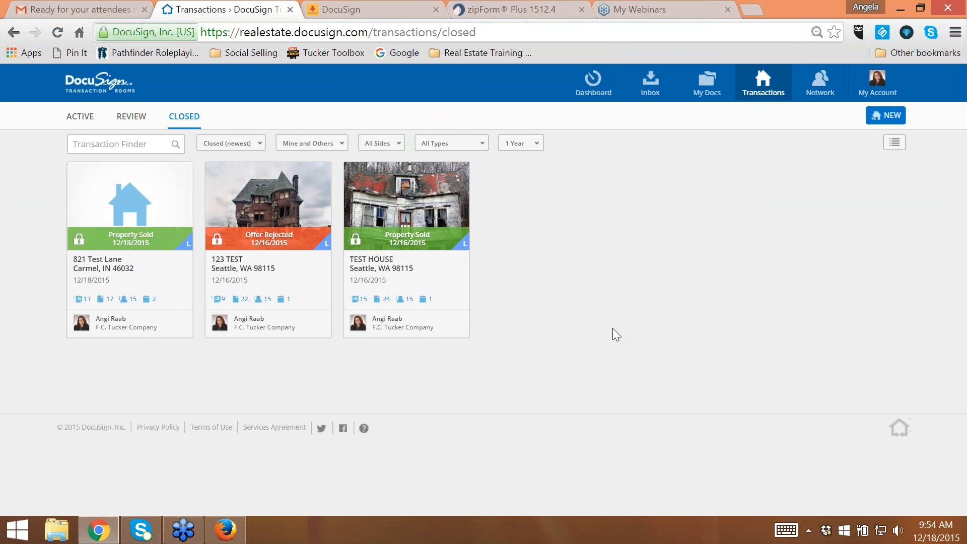
# - Start a new transaction room from the active transactions and enter the property's street address, leaving the second address line empty
pyautogui.click(80, 116)
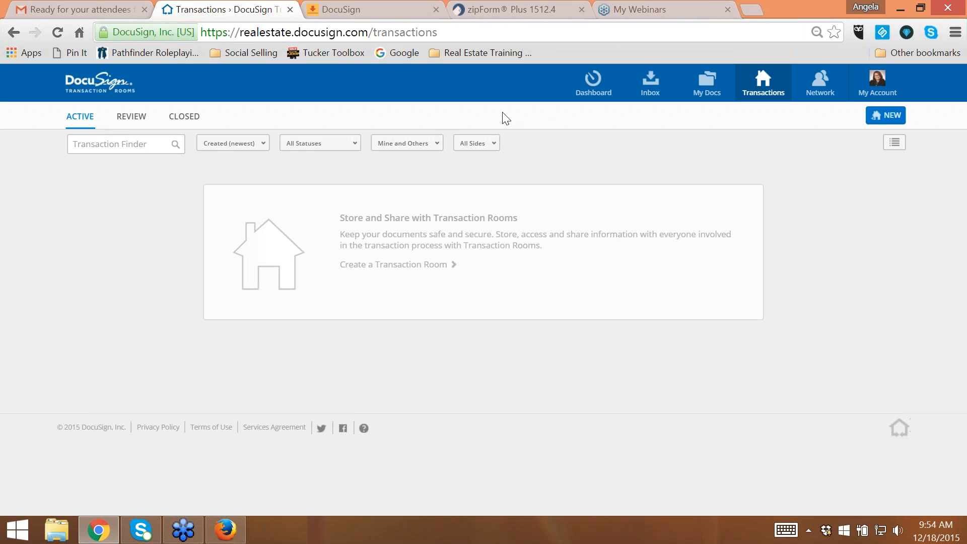
pyautogui.click(877, 119)
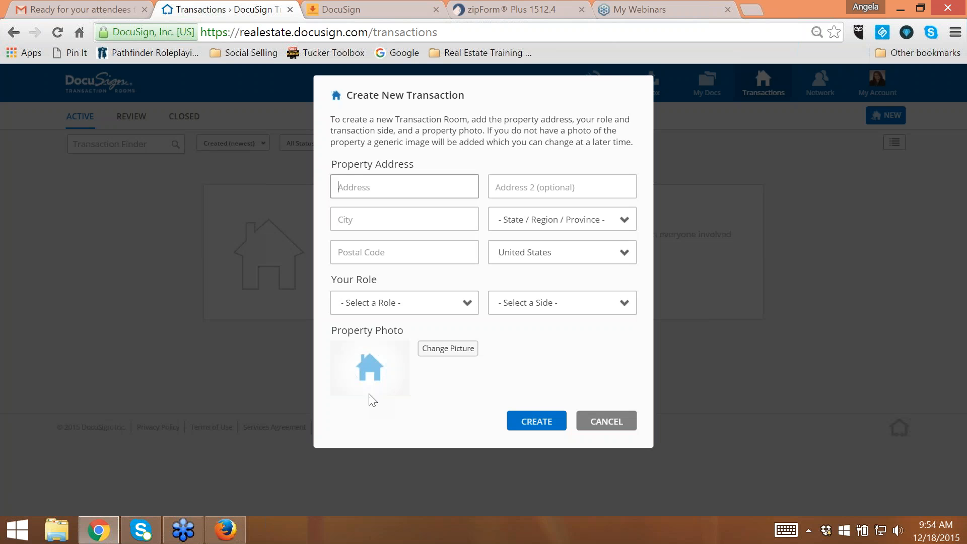
pyautogui.write('712 E')
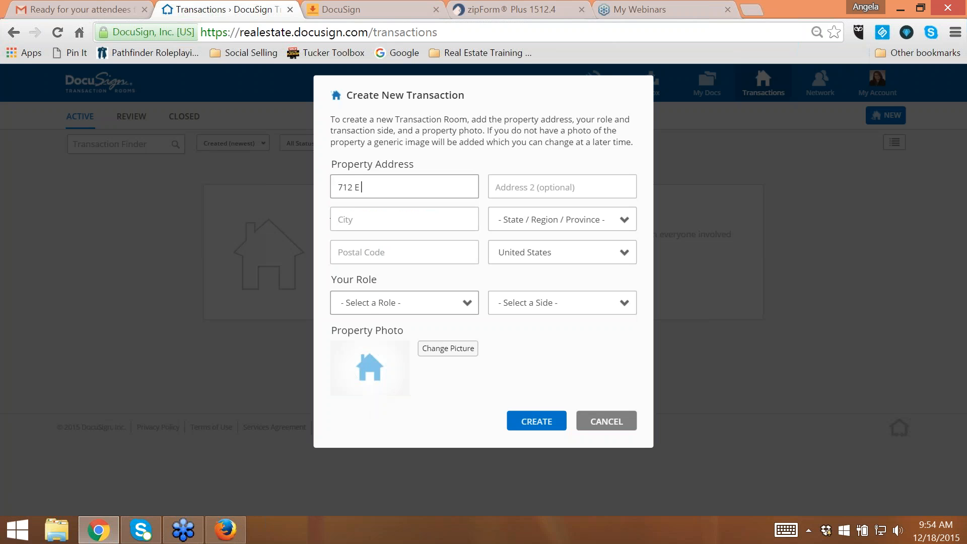
pyautogui.press('BackSpace')
pyautogui.press('BackSpace')
pyautogui.press('BackSpace')
pyautogui.press('BackSpace')
pyautogui.press('BackSpace')
pyautogui.write('846 Test Lane')
pyautogui.press('Tab')
pyautogui.press('Tab')
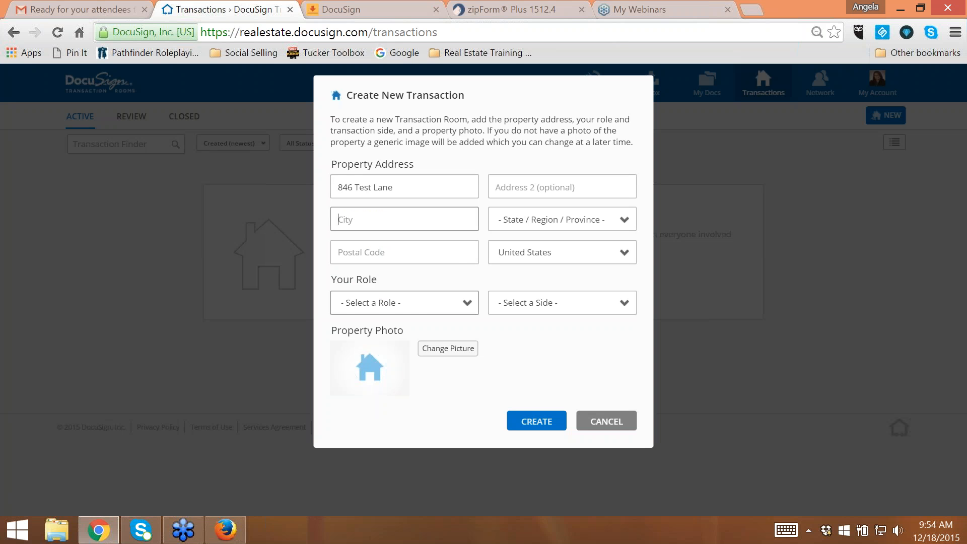
# - Fill in the property's city, state and postal code for the new transaction
pyautogui.write('Carmel')
pyautogui.press('Tab')
pyautogui.write('in')
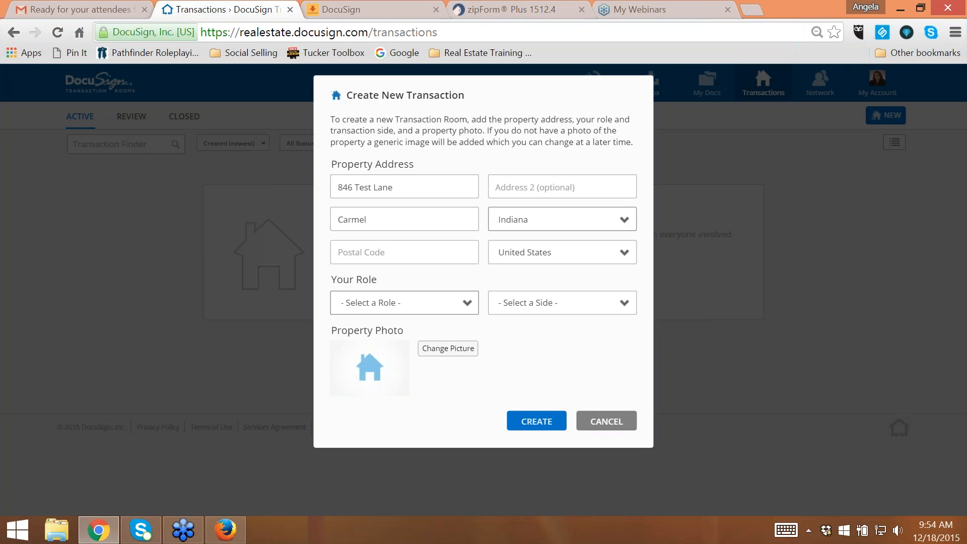
pyautogui.press('Tab')
pyautogui.write('46032')
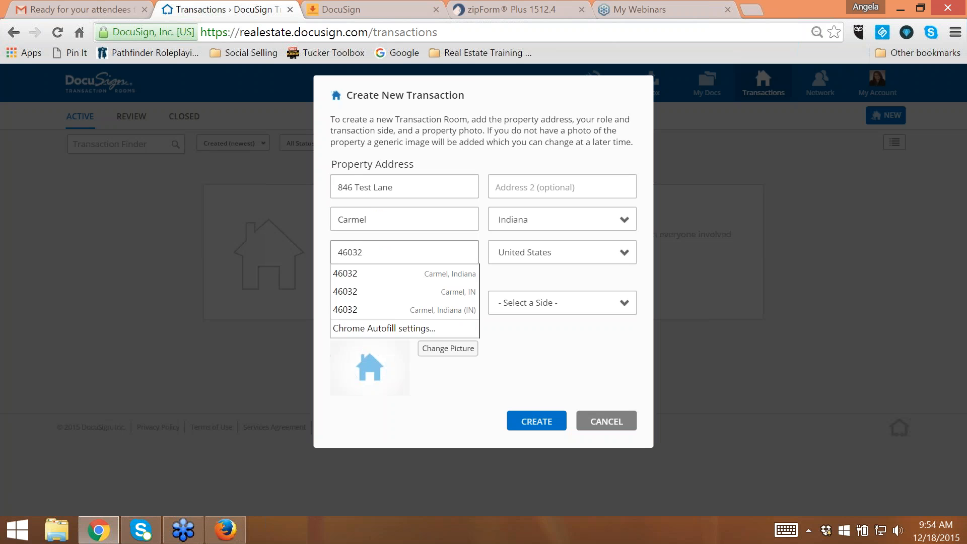
# - Set the role to Real Estate Agent on the listing side and create the transaction room
pyautogui.click(411, 304)
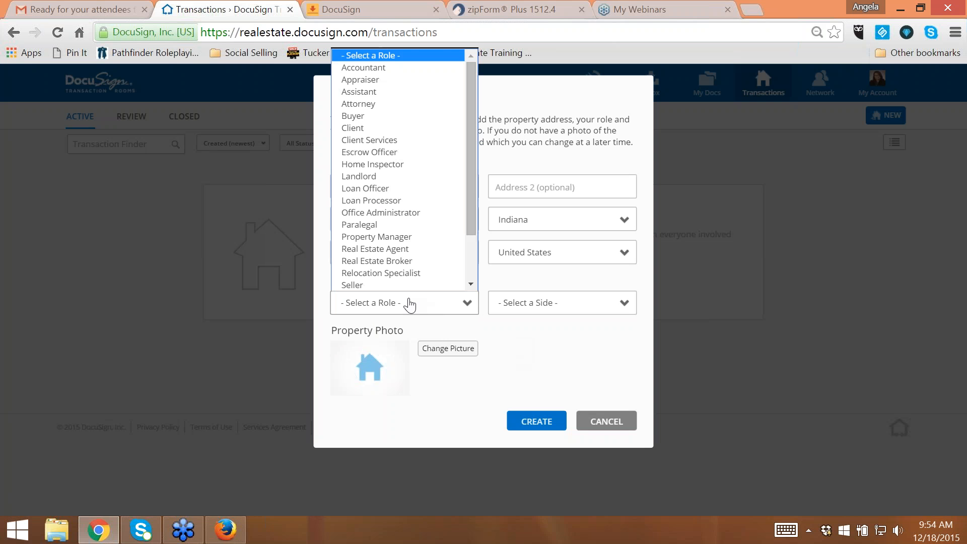
pyautogui.moveTo(472, 200); pyautogui.dragTo(469, 242)
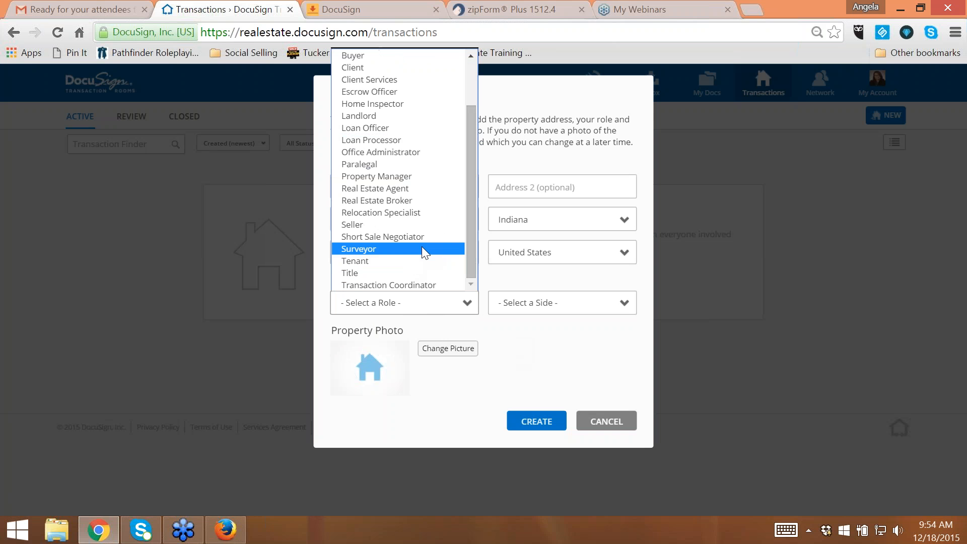
pyautogui.click(421, 189)
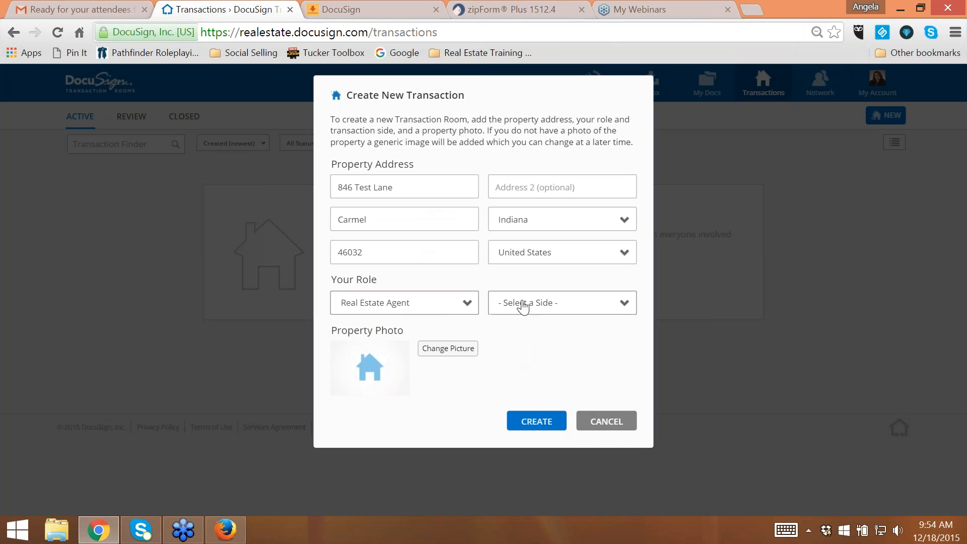
pyautogui.click(523, 304)
pyautogui.click(521, 331)
pyautogui.click(537, 427)
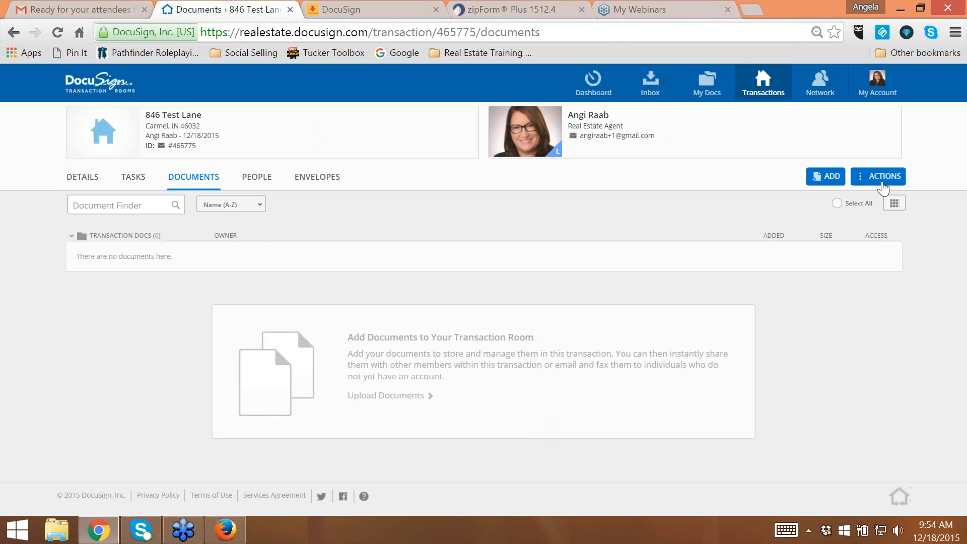
# - Attach the Listing task list to the new transaction room
pyautogui.click(883, 184)
pyautogui.click(871, 204)
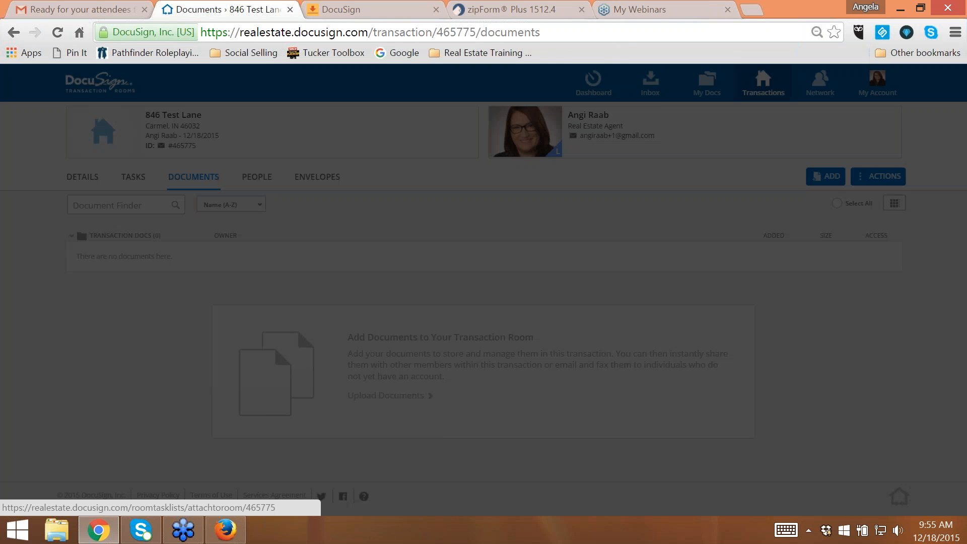
pyautogui.moveTo(635, 145); pyautogui.dragTo(643, 233)
pyautogui.click(345, 190)
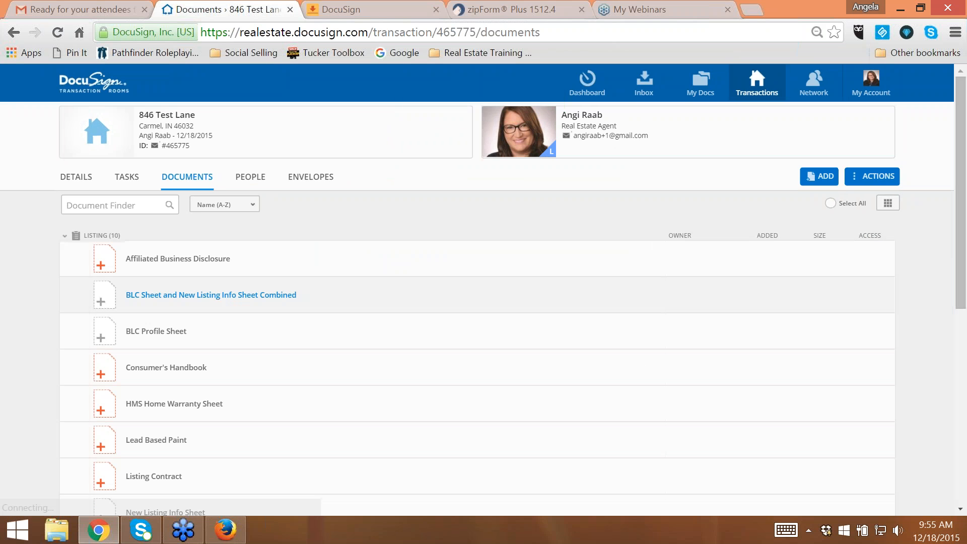
# - Start a new task in the room's Listing task list and name it Order Photography
pyautogui.click(126, 177)
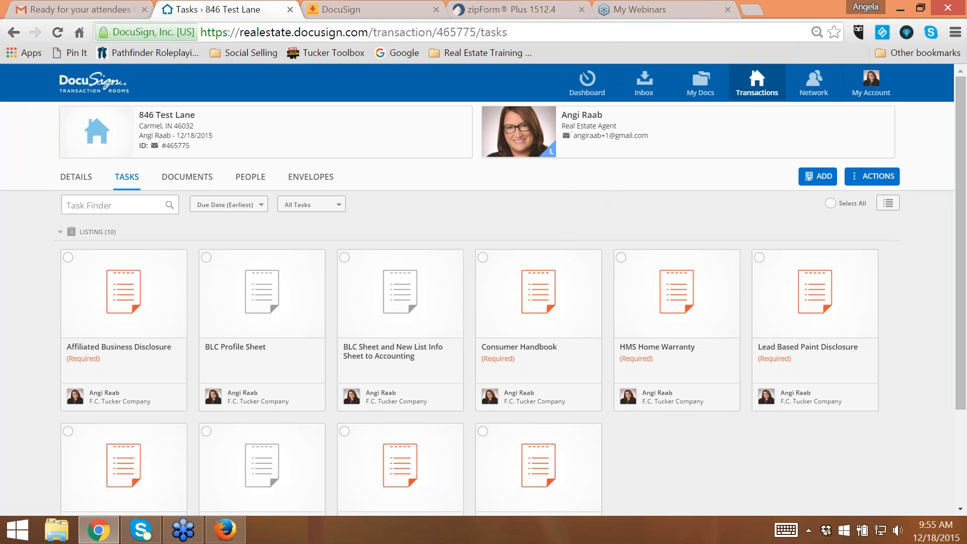
pyautogui.click(817, 177)
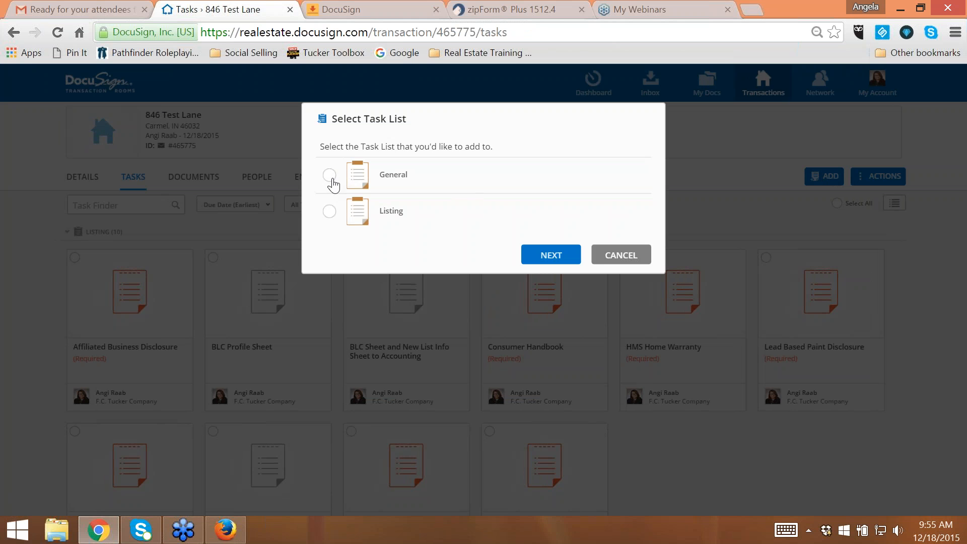
pyautogui.click(329, 211)
pyautogui.click(554, 256)
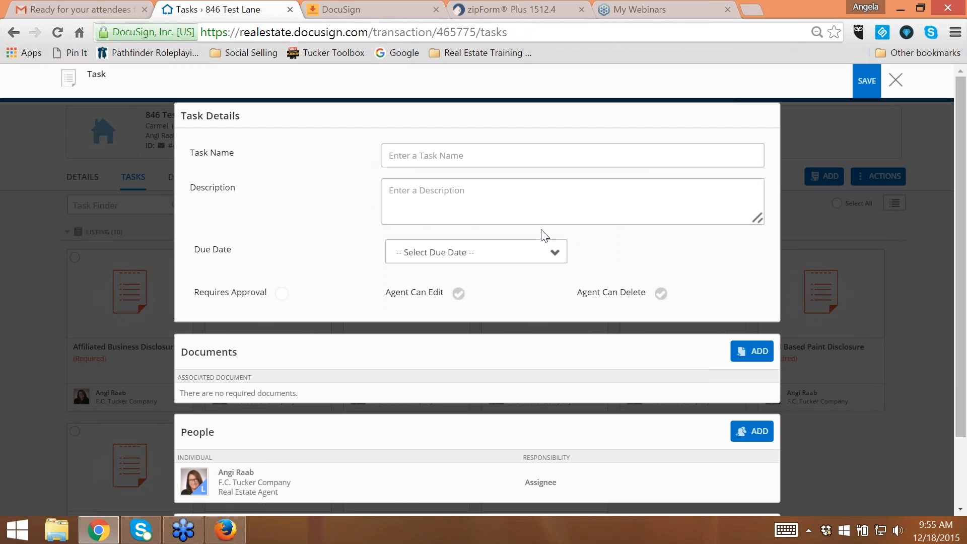
pyautogui.click(464, 160)
pyautogui.write('Or')
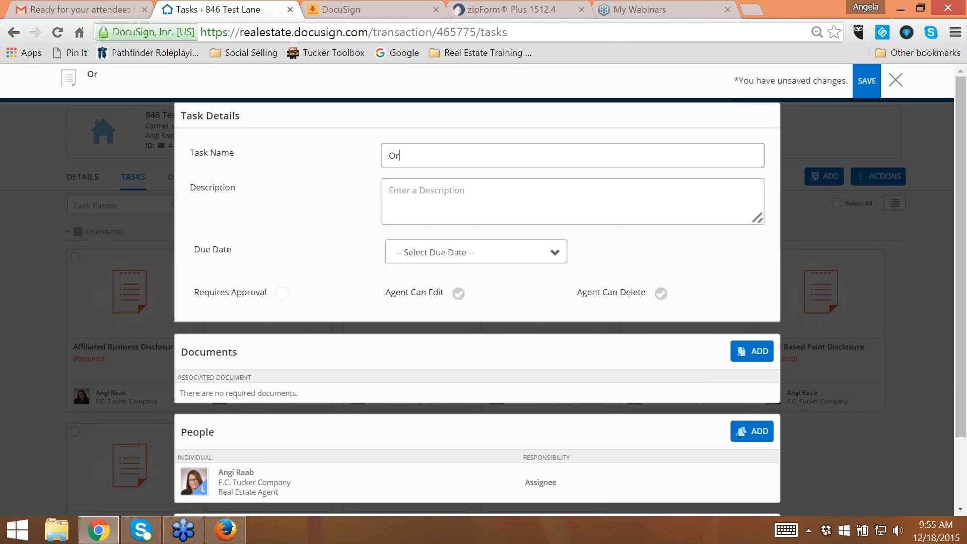
pyautogui.write('der Photography')
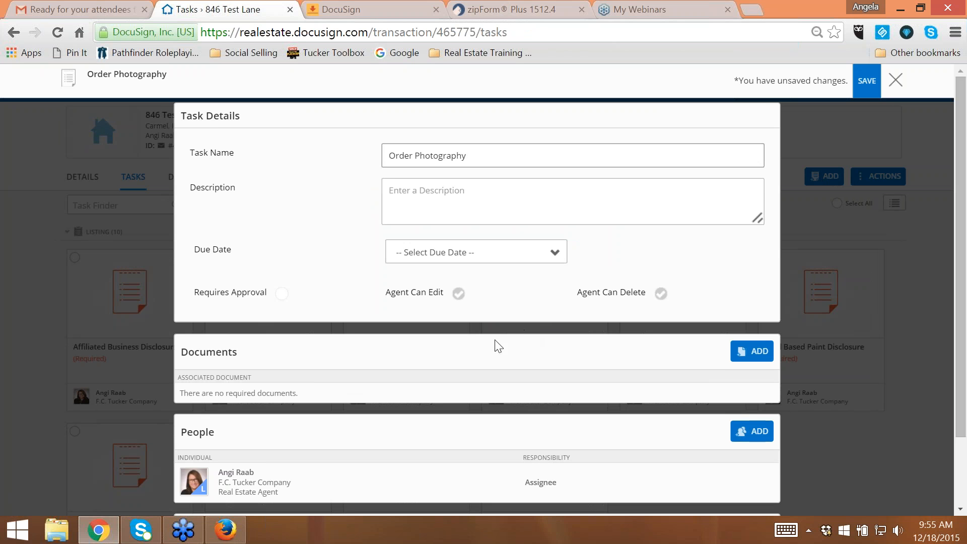
# - Add a reminder to the Order Photography task for the specific calendar date 12/24/2015
pyautogui.scroll(-2, 503, 341)
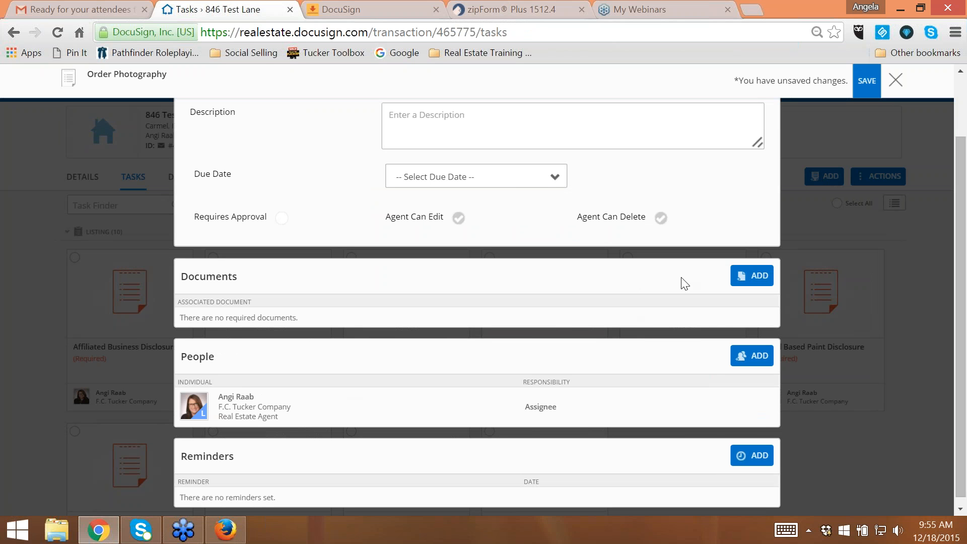
pyautogui.scroll(-1, 503, 414)
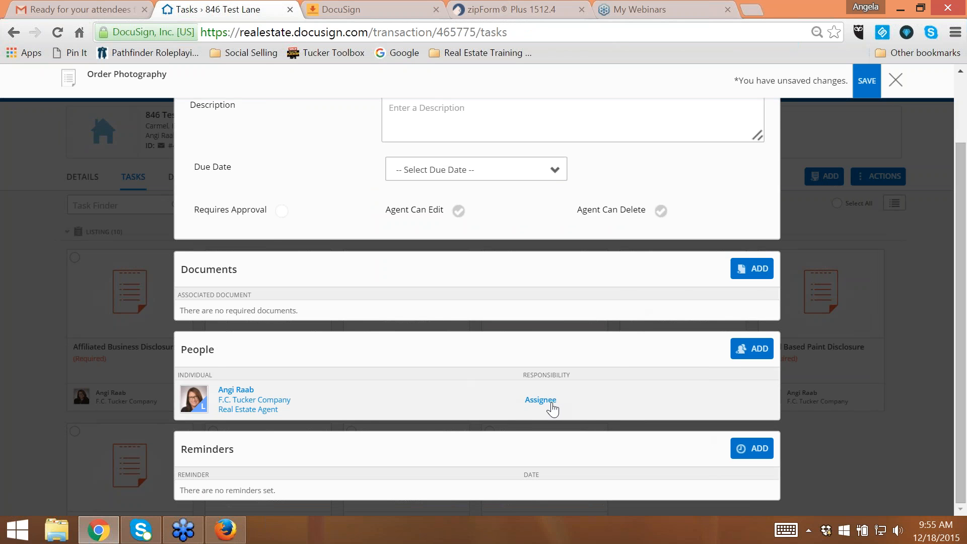
pyautogui.click(760, 450)
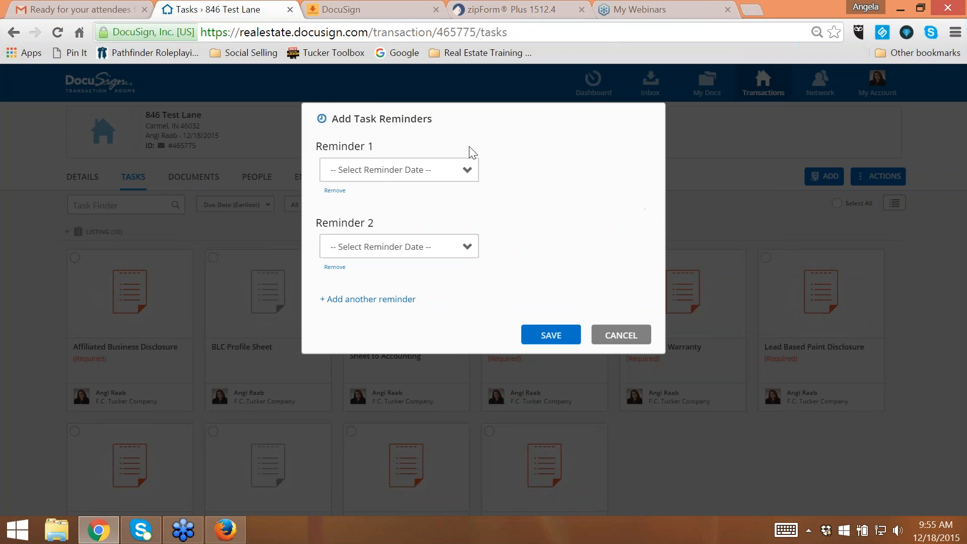
pyautogui.click(447, 176)
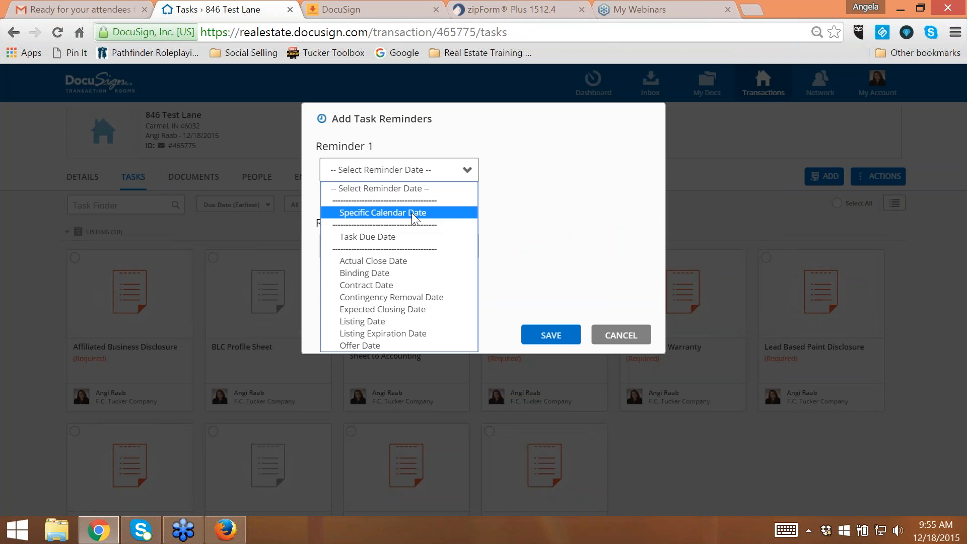
pyautogui.click(423, 212)
pyautogui.click(529, 163)
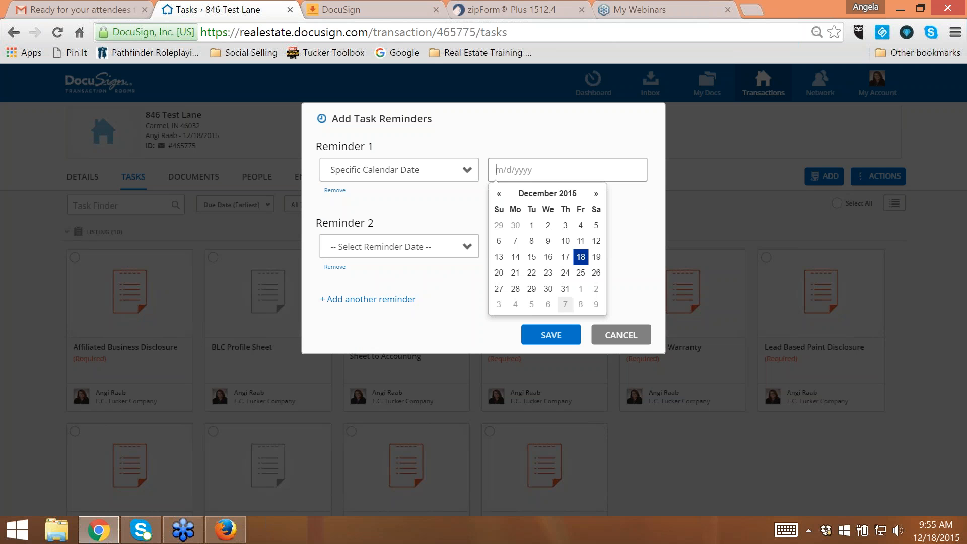
pyautogui.click(566, 272)
pyautogui.click(550, 335)
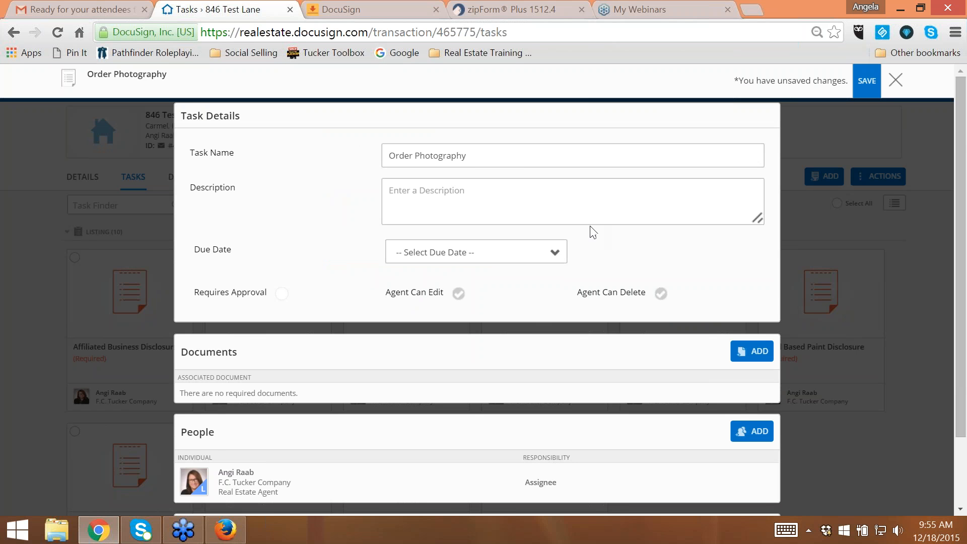
# - Set the Order Photography task's due date to Listing Date with an offset of 3 days, then save and close the task
pyautogui.scroll(-3, 534, 268)
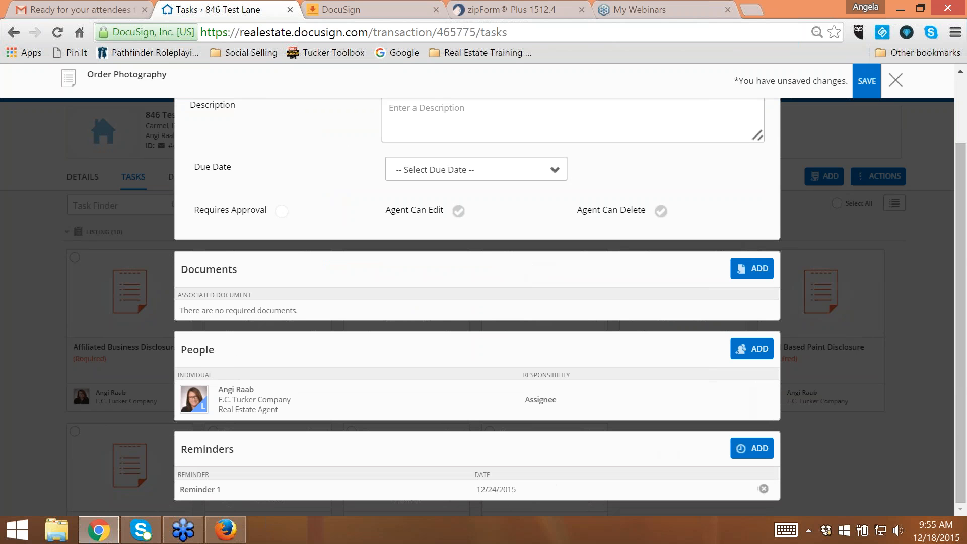
pyautogui.click(532, 176)
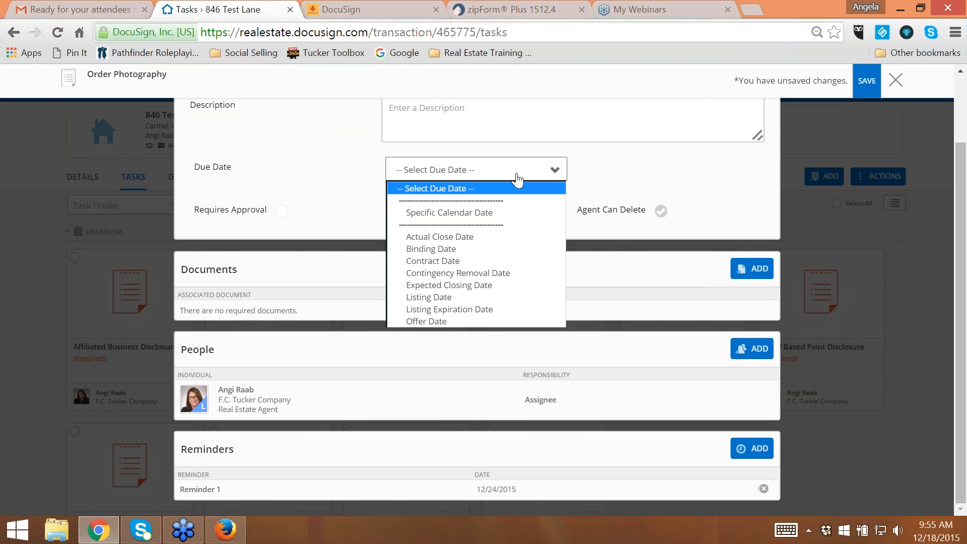
pyautogui.click(460, 296)
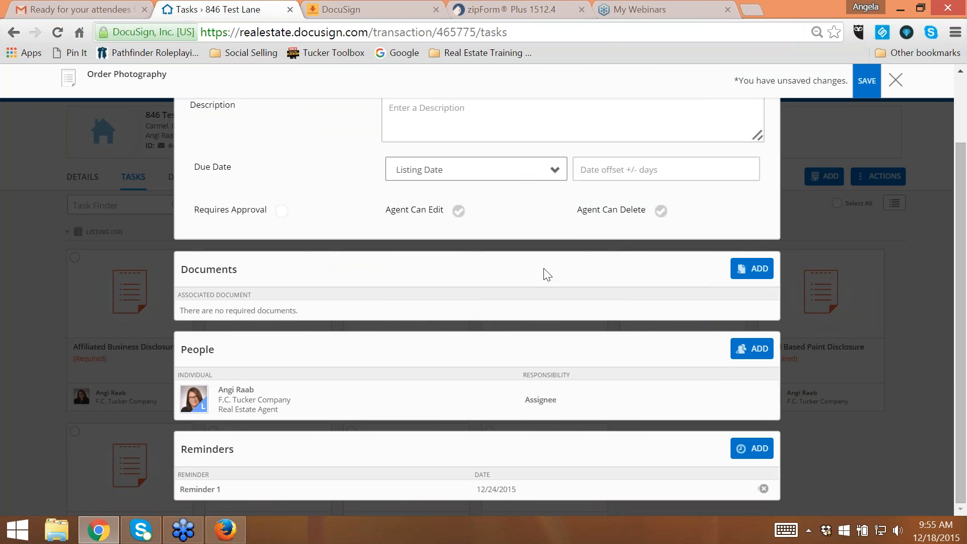
pyautogui.click(692, 165)
pyautogui.write('3')
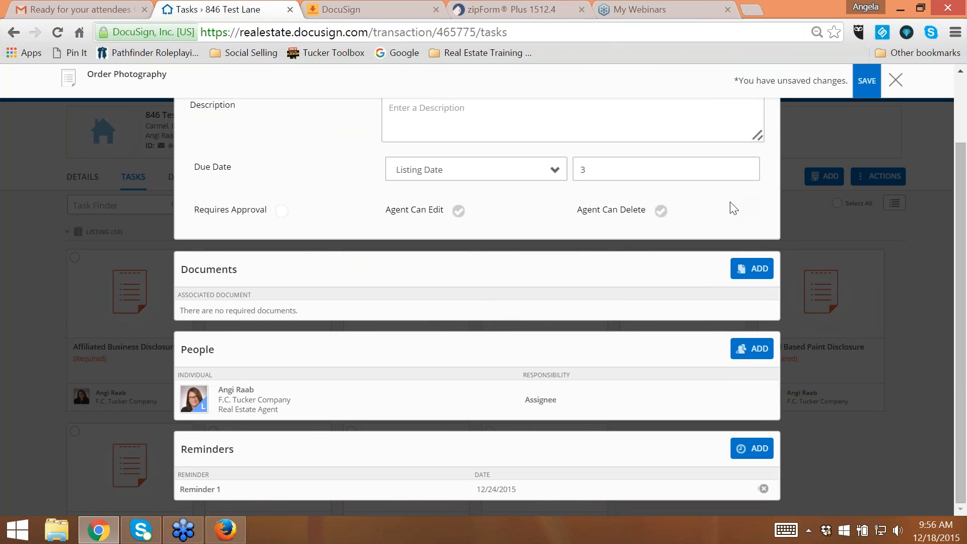
pyautogui.click(866, 82)
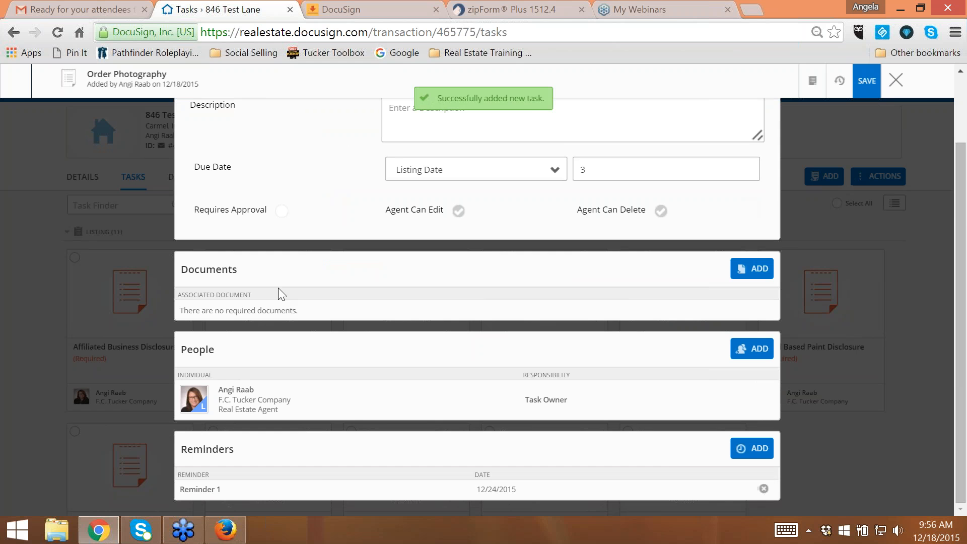
pyautogui.click(895, 80)
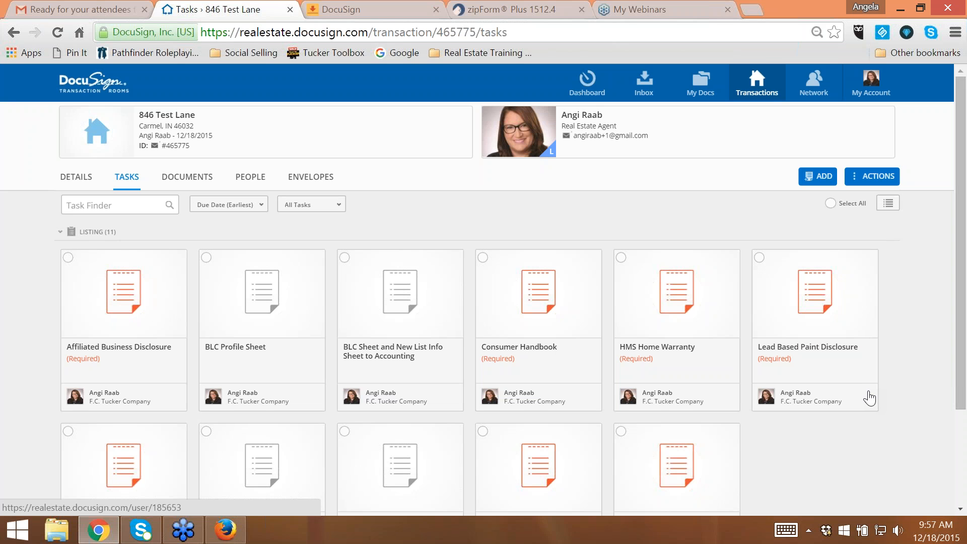
pyautogui.moveTo(964, 286); pyautogui.dragTo(959, 240)
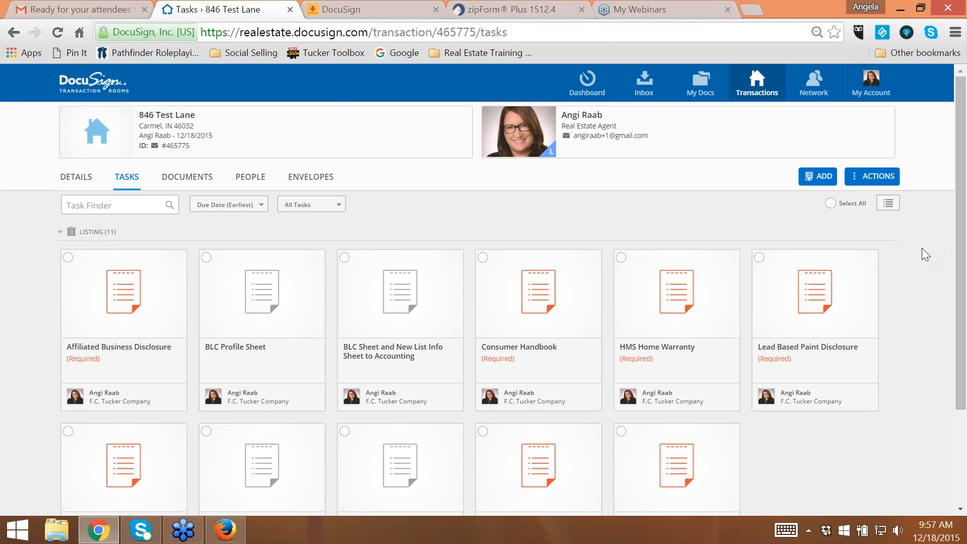
# - Open the Transaction Rooms support page from the account options and look through its articles, guides and videos
pyautogui.click(870, 90)
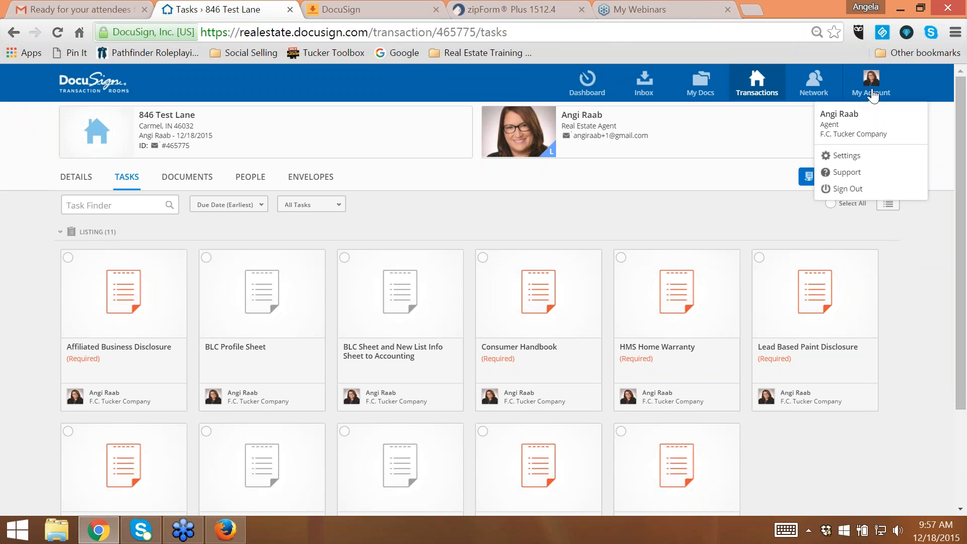
pyautogui.click(849, 174)
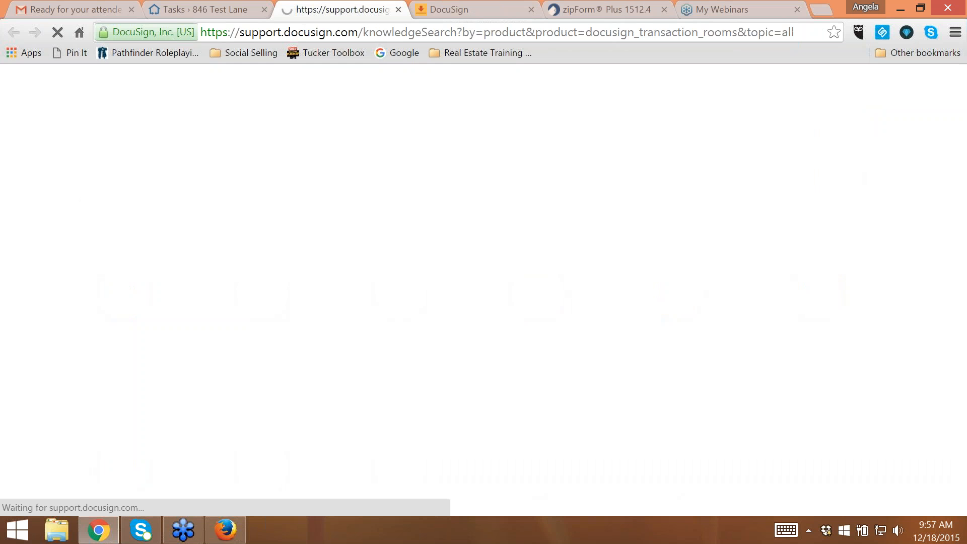
pyautogui.scroll(-3, 602, 246)
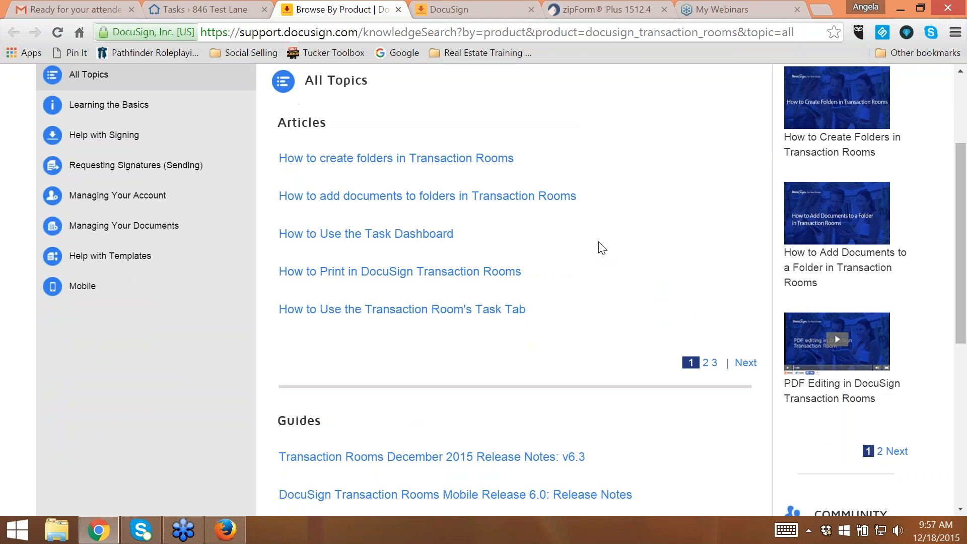
pyautogui.scroll(3, 602, 247)
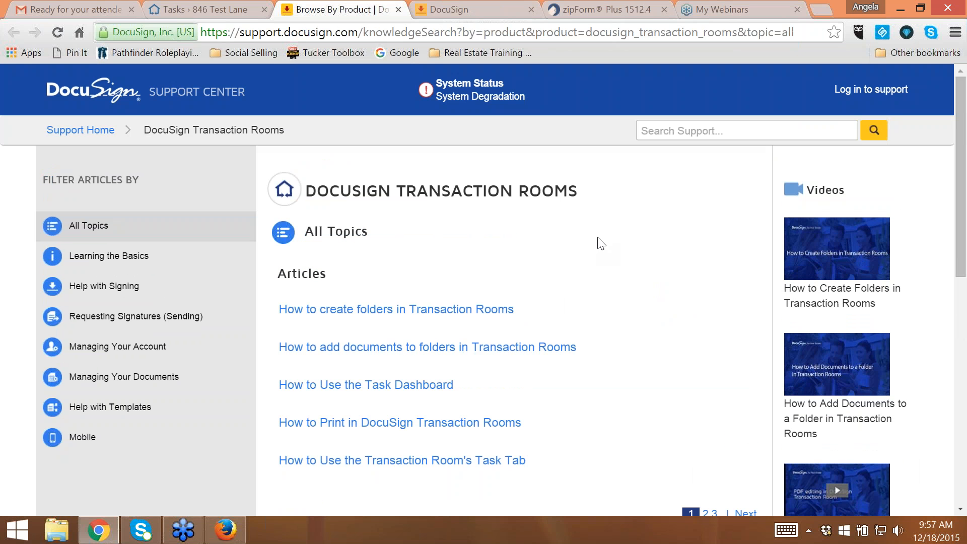
pyautogui.scroll(-5, 592, 247)
pyautogui.scroll(4, 591, 265)
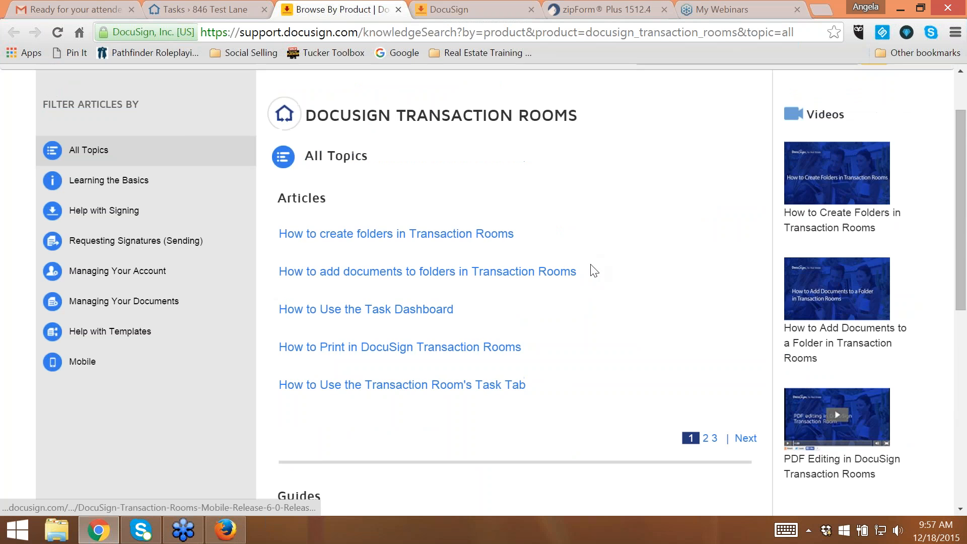
# - Look over the articles, guides and videos listed for all topics on the Transaction Rooms support page
pyautogui.scroll(1, 592, 268)
pyautogui.scroll(-3, 590, 265)
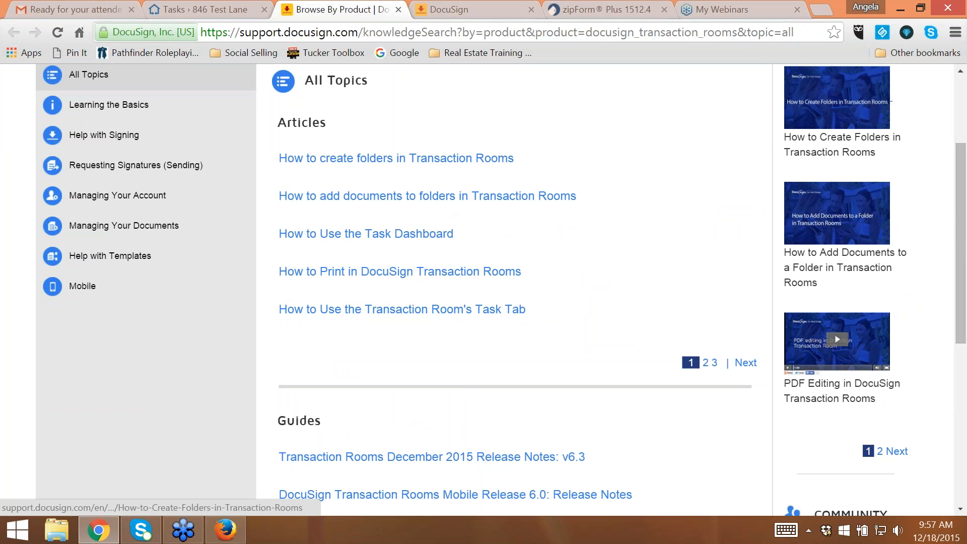
pyautogui.scroll(-3, 551, 319)
pyautogui.scroll(6, 576, 292)
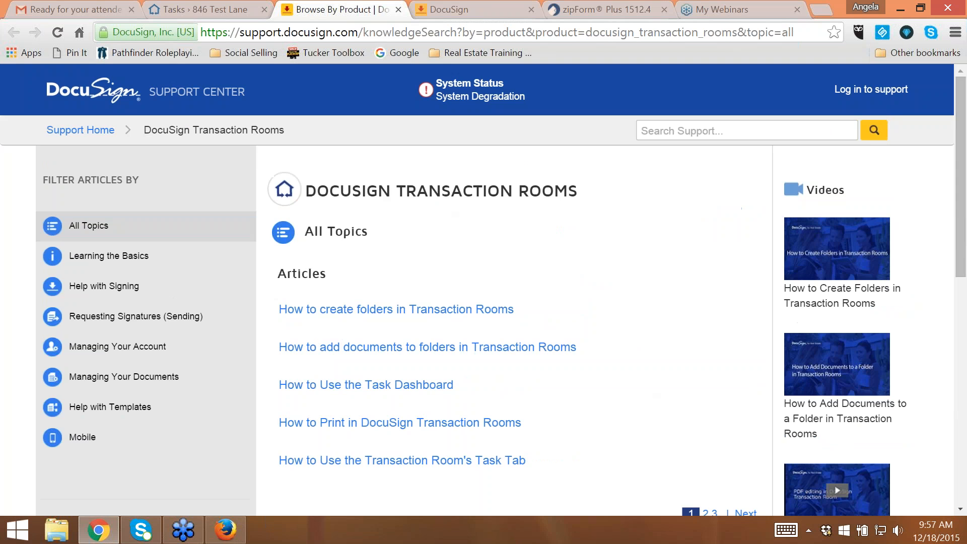
# - Go to the DocuSign envelope management page and highlight the company name and account number in its header
pyautogui.click(479, 8)
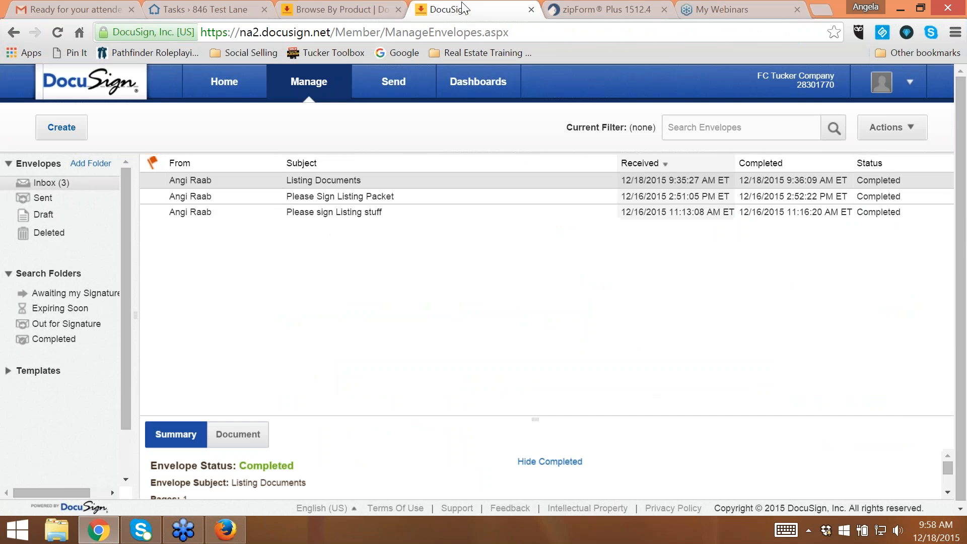
pyautogui.click(315, 7)
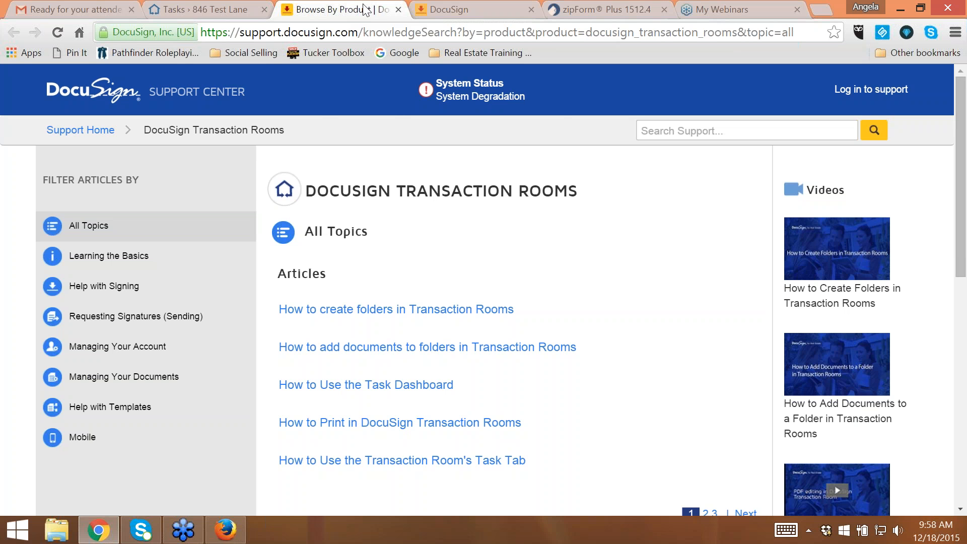
pyautogui.click(472, 10)
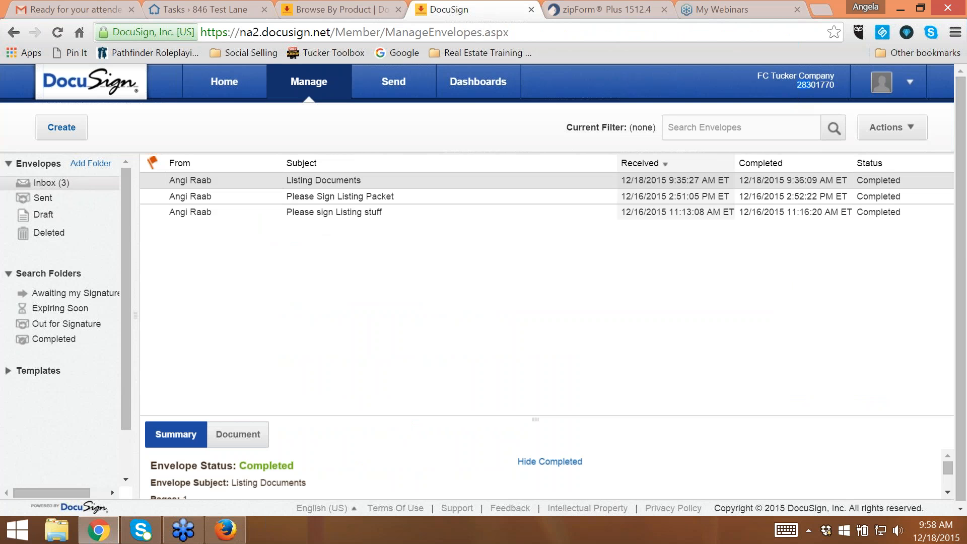
pyautogui.moveTo(801, 95); pyautogui.dragTo(839, 86)
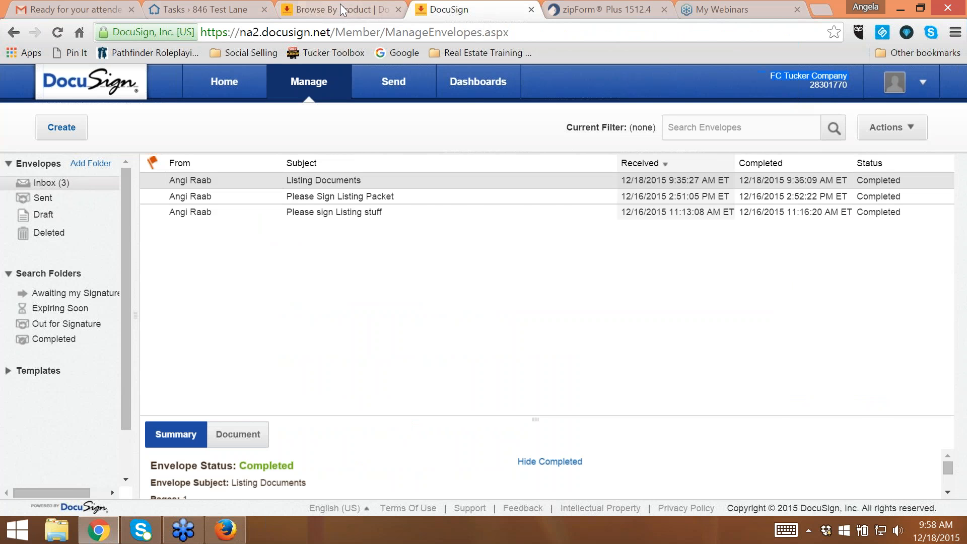
# - Return to the listing room's task list in Transaction Rooms and open the account options
pyautogui.click(341, 4)
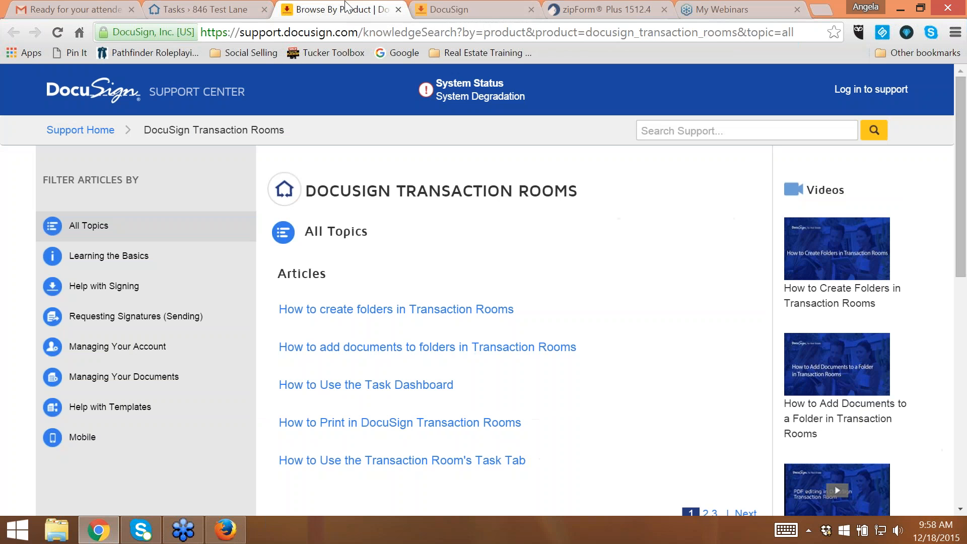
pyautogui.click(183, 15)
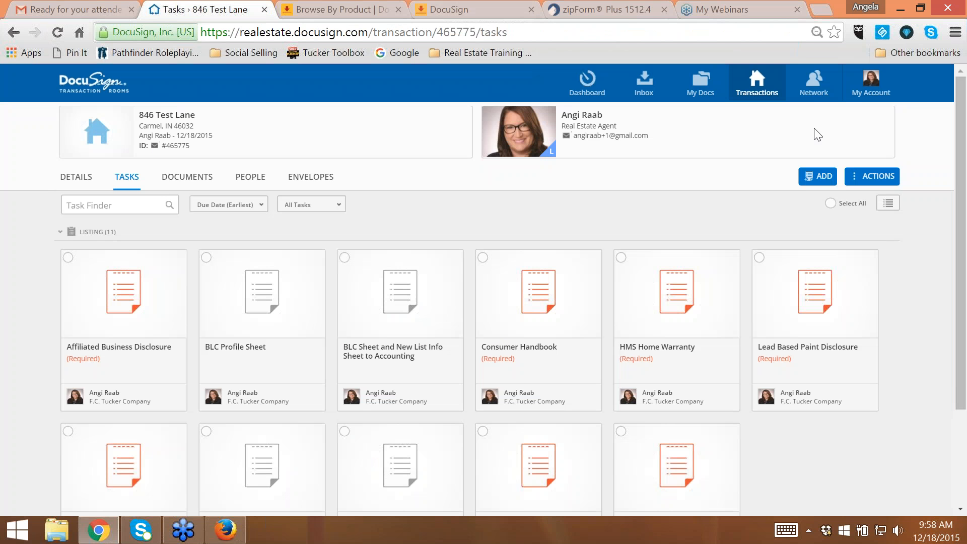
pyautogui.click(879, 94)
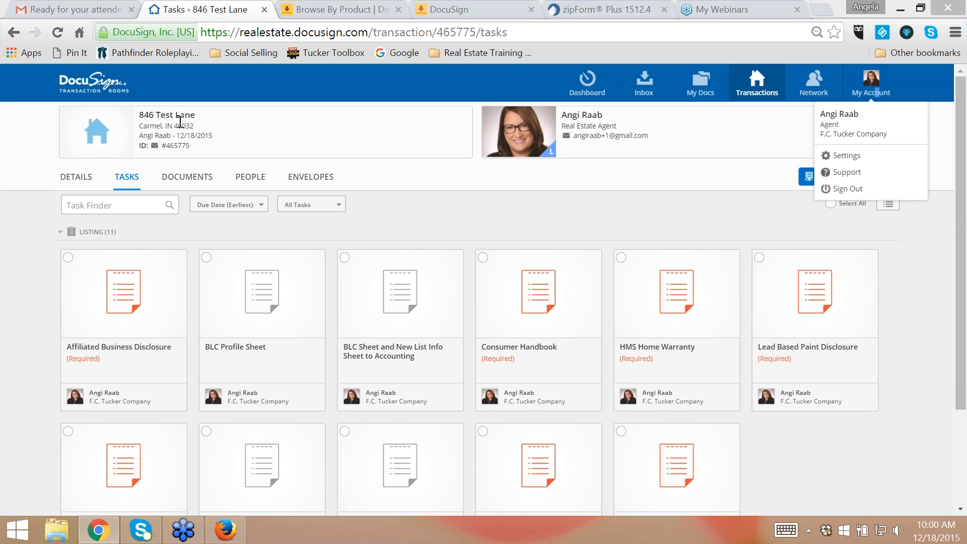
# - Review the room's details, including the transaction, property, listing, offer and service provider information
pyautogui.click(77, 177)
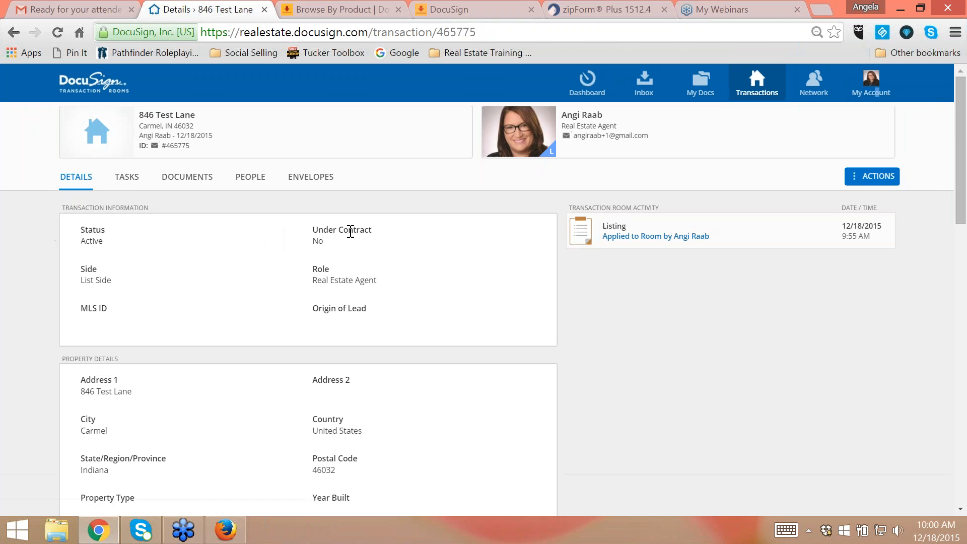
pyautogui.scroll(-2, 393, 276)
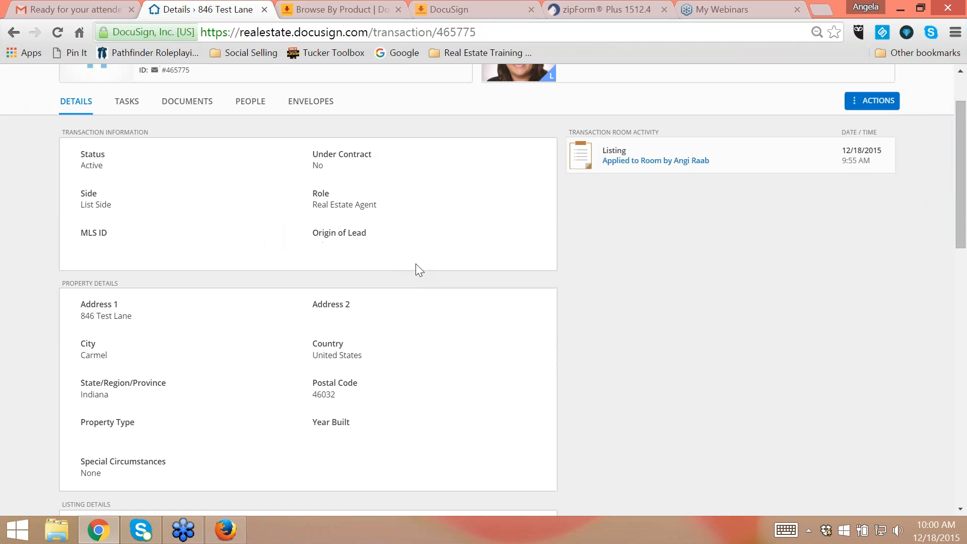
pyautogui.scroll(-4, 416, 264)
pyautogui.scroll(3, 175, 214)
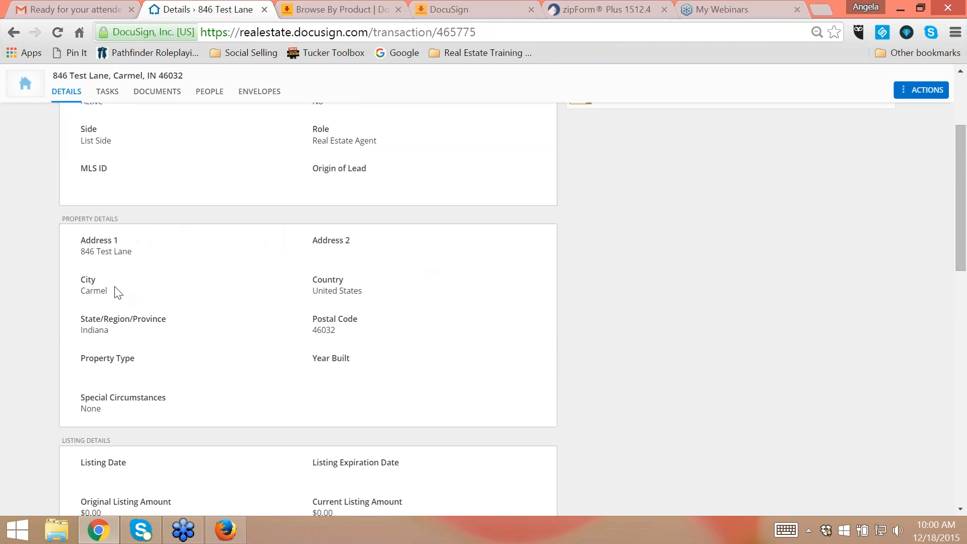
pyautogui.scroll(-3, 259, 335)
pyautogui.scroll(-7, 276, 320)
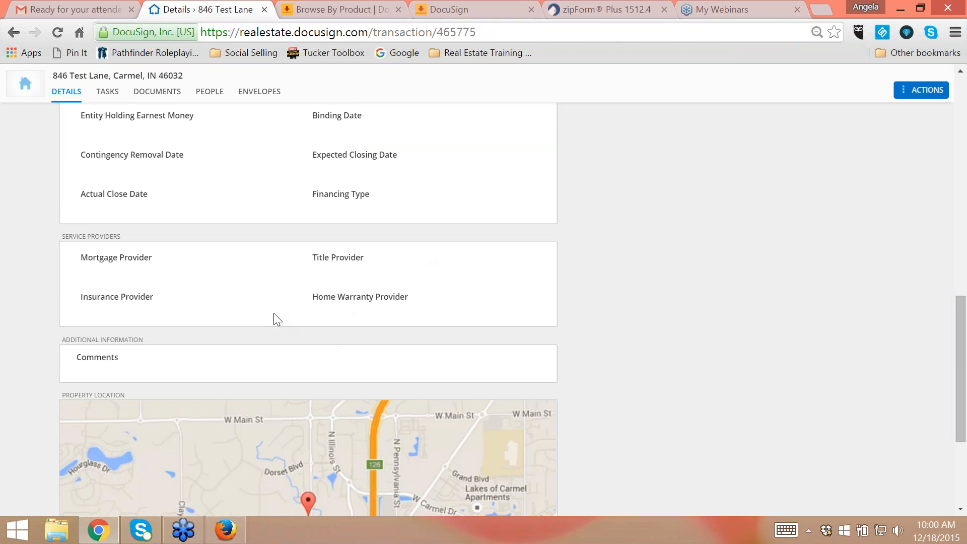
pyautogui.scroll(12, 276, 320)
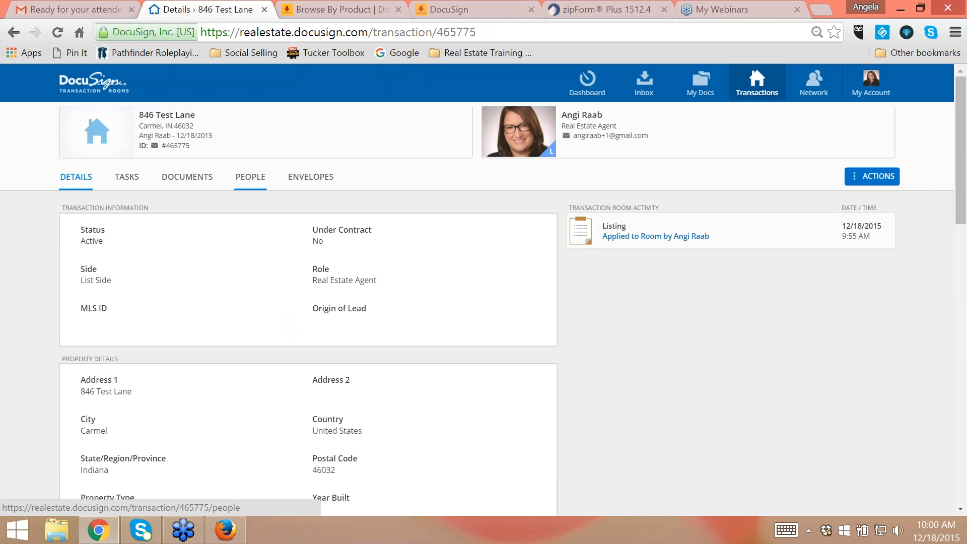
pyautogui.click(866, 171)
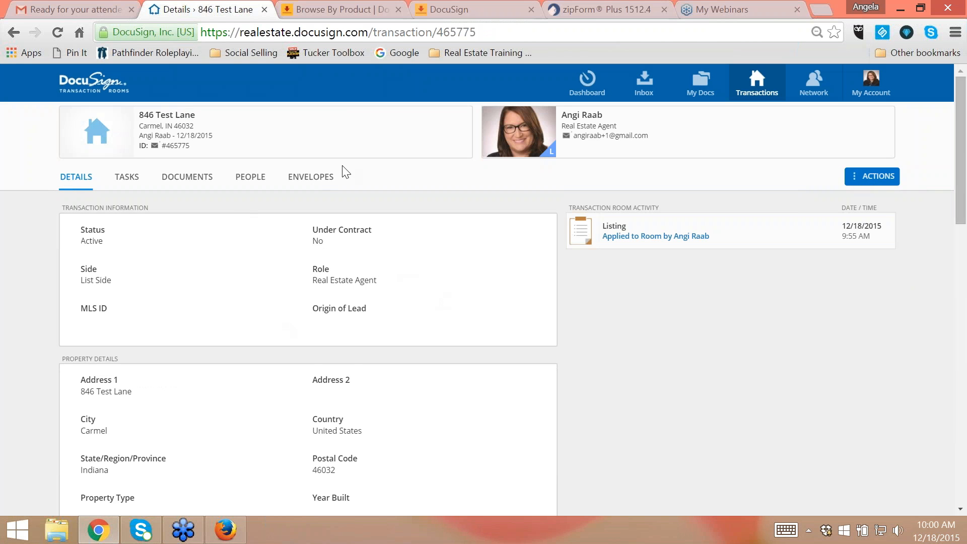
pyautogui.scroll(-4, 453, 326)
pyautogui.scroll(-4, 460, 322)
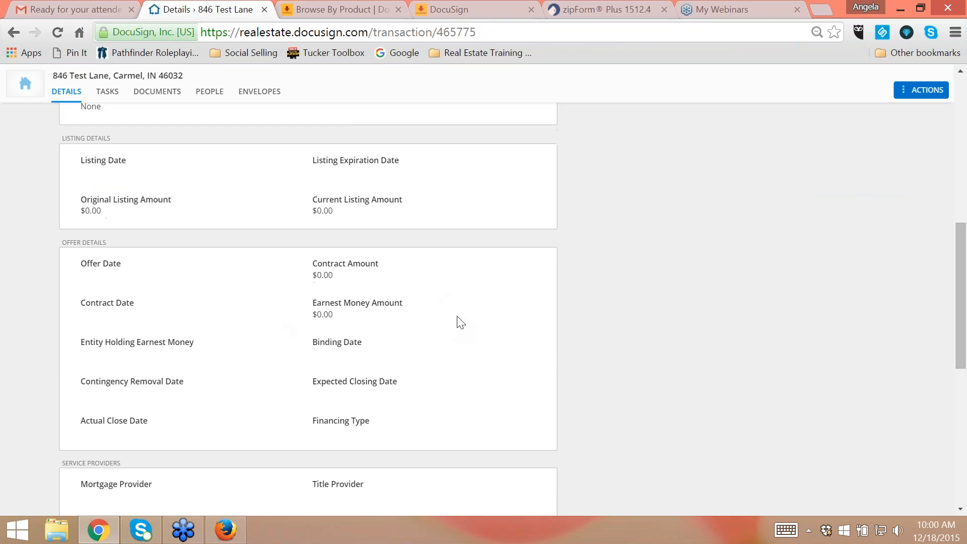
pyautogui.scroll(-8, 459, 322)
pyautogui.scroll(9, 553, 319)
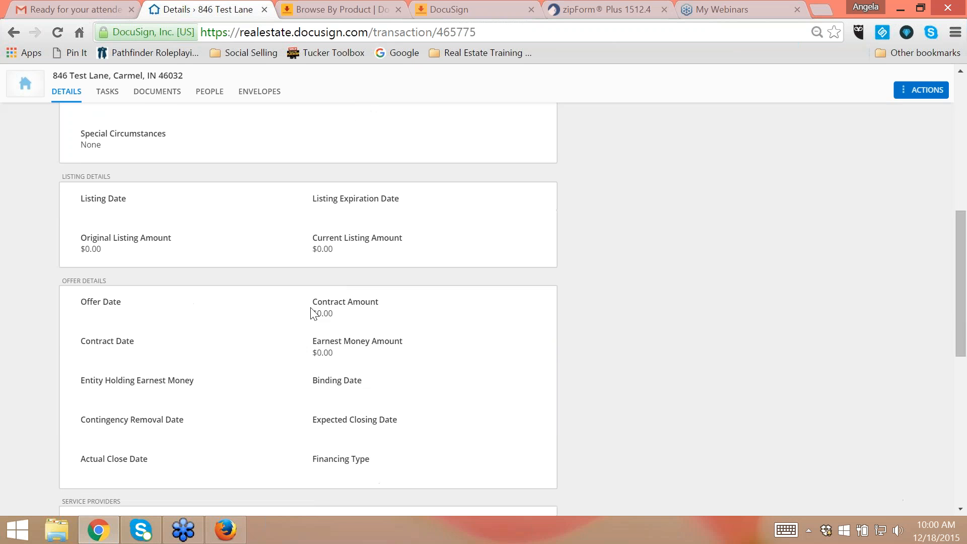
pyautogui.scroll(8, 311, 311)
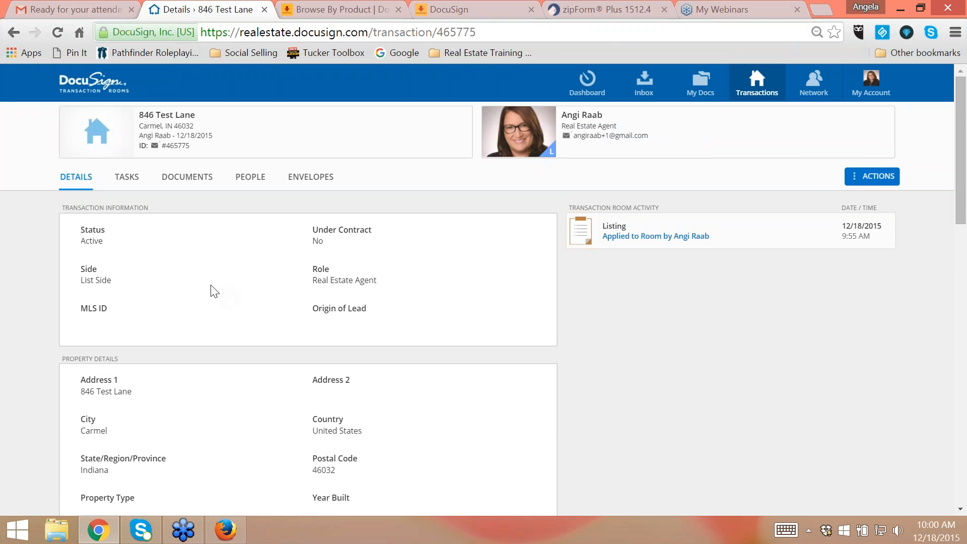
# - Examine the room's documents, including the Listing document placeholders and the Transaction Docs folder
pyautogui.click(184, 184)
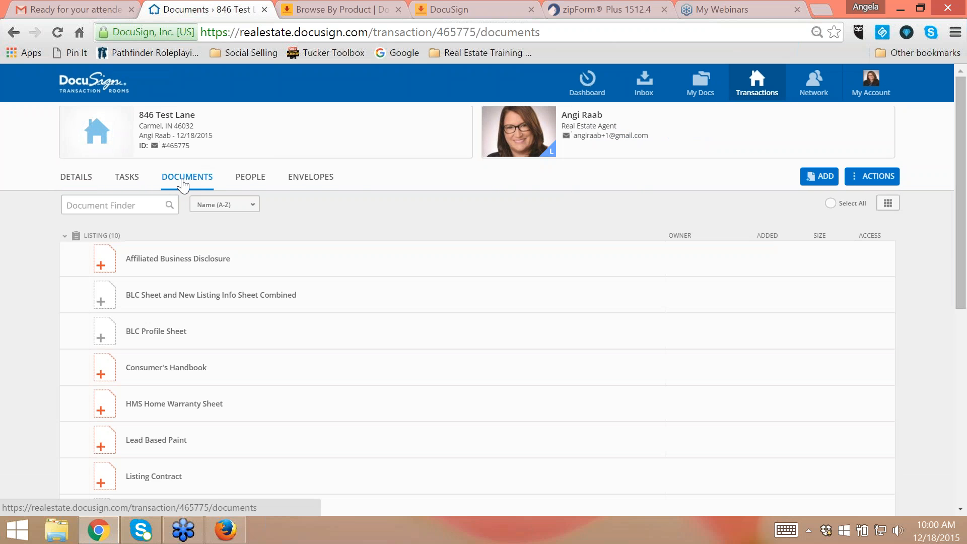
pyautogui.scroll(-8, 453, 353)
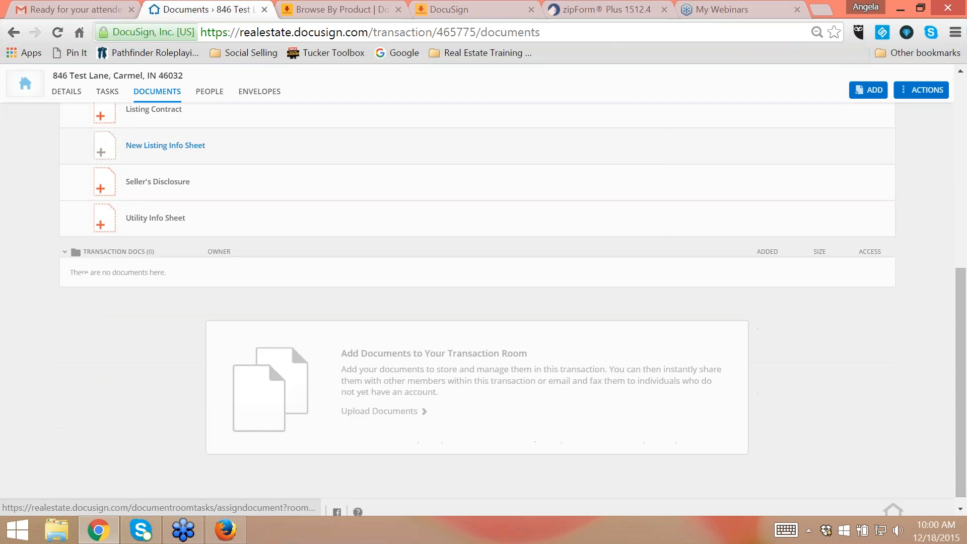
pyautogui.scroll(2, 291, 420)
pyautogui.scroll(7, 292, 419)
pyautogui.scroll(-7, 268, 437)
pyautogui.scroll(-2, 268, 437)
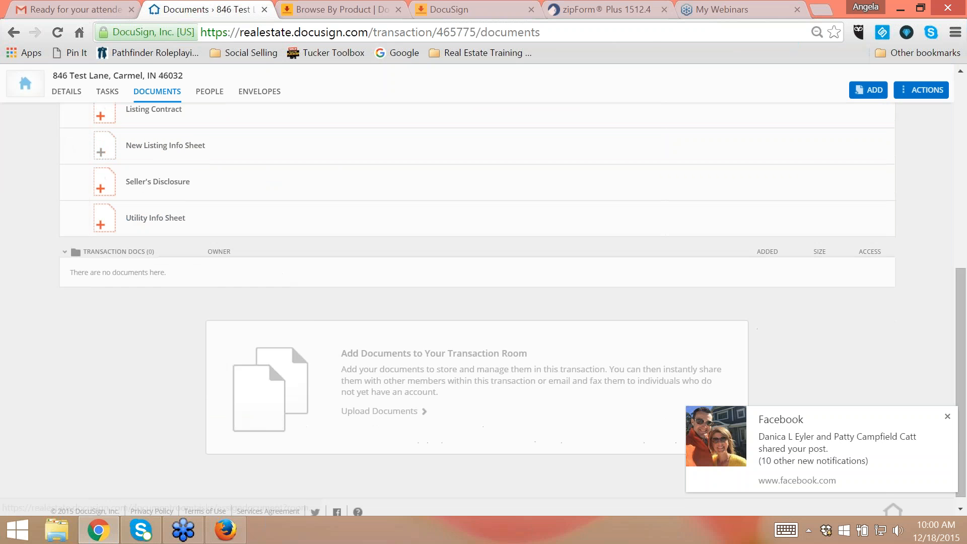
pyautogui.scroll(5, 268, 361)
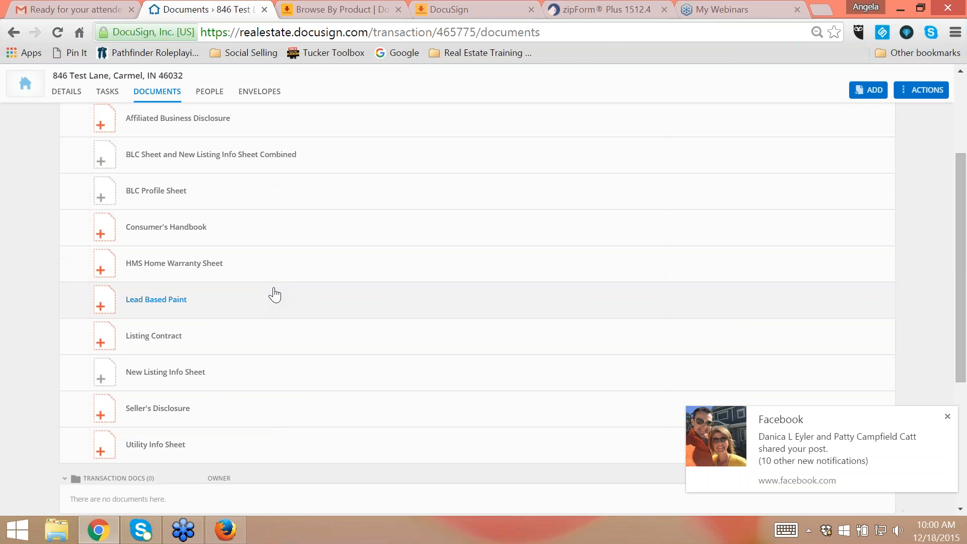
pyautogui.scroll(-5, 261, 300)
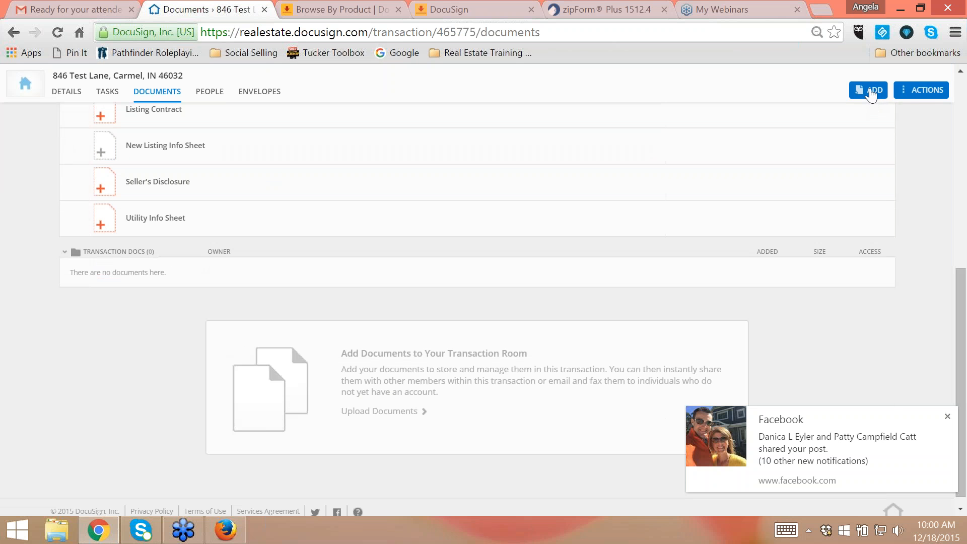
pyautogui.scroll(10, 750, 206)
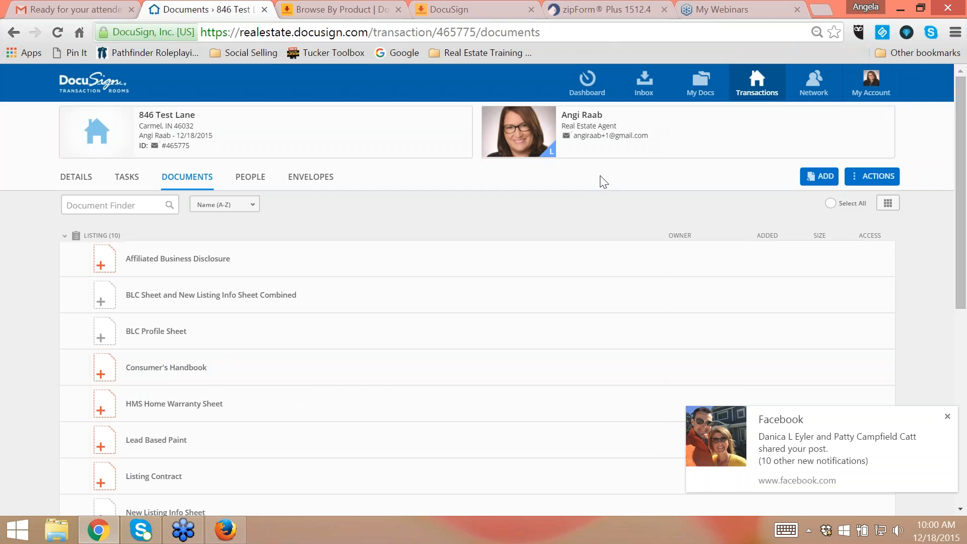
# - View the Transaction Rooms inbox, the My Docs folders and the list of active transactions
pyautogui.click(644, 84)
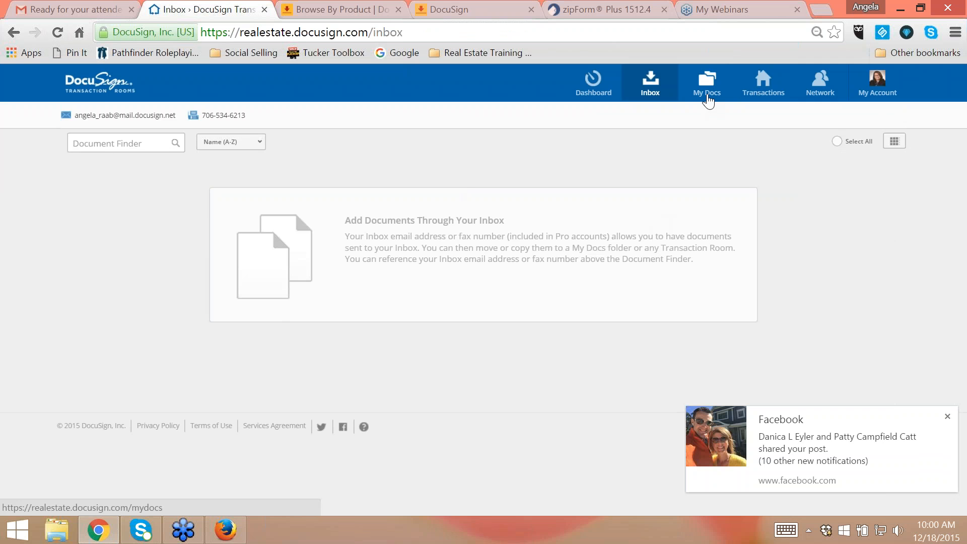
pyautogui.click(707, 93)
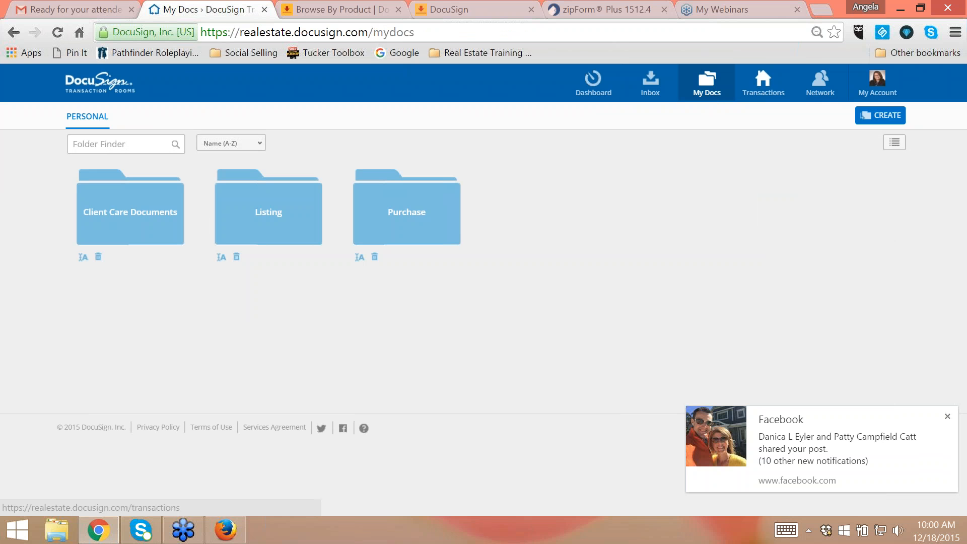
pyautogui.click(763, 84)
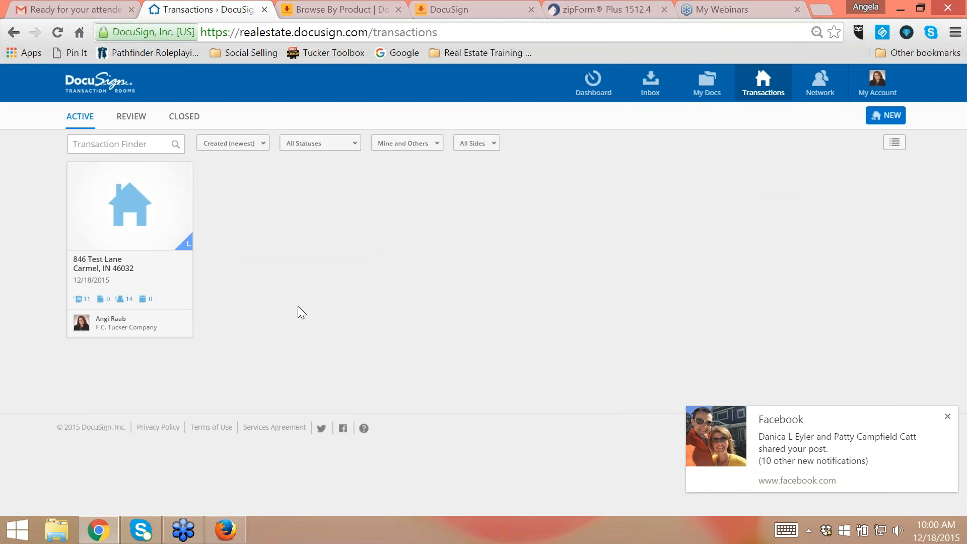
# - Reopen the active listing room, look through its documents and highlight the room ID beside the email symbol
pyautogui.click(154, 291)
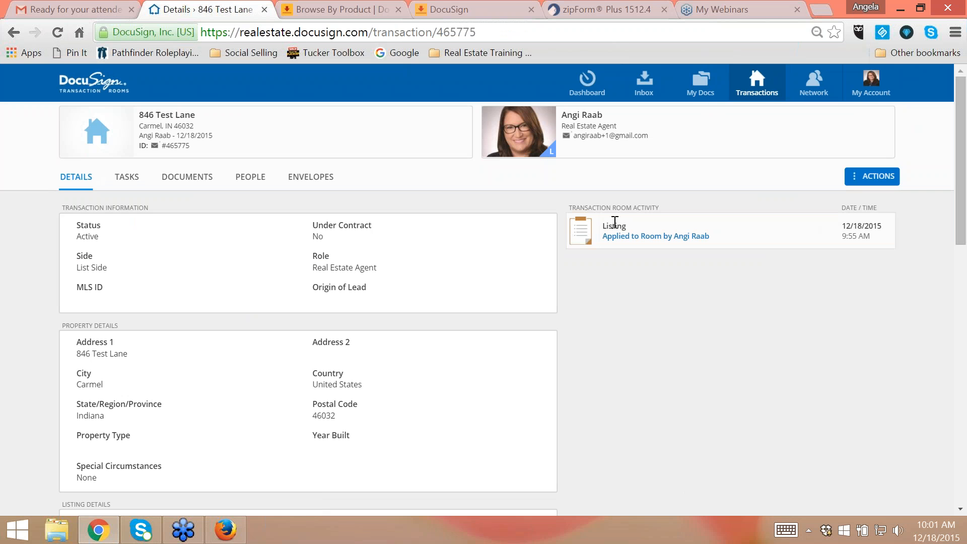
pyautogui.click(200, 182)
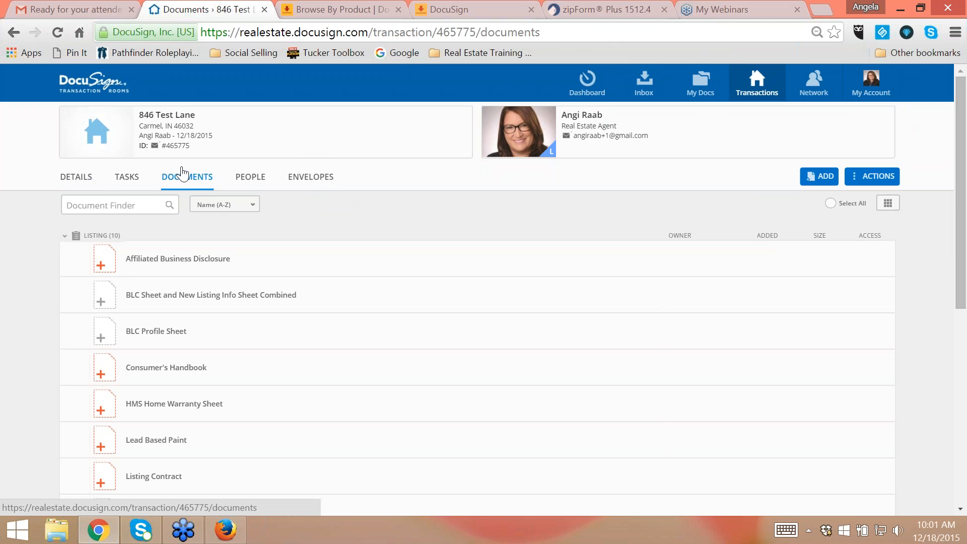
pyautogui.scroll(-4, 332, 359)
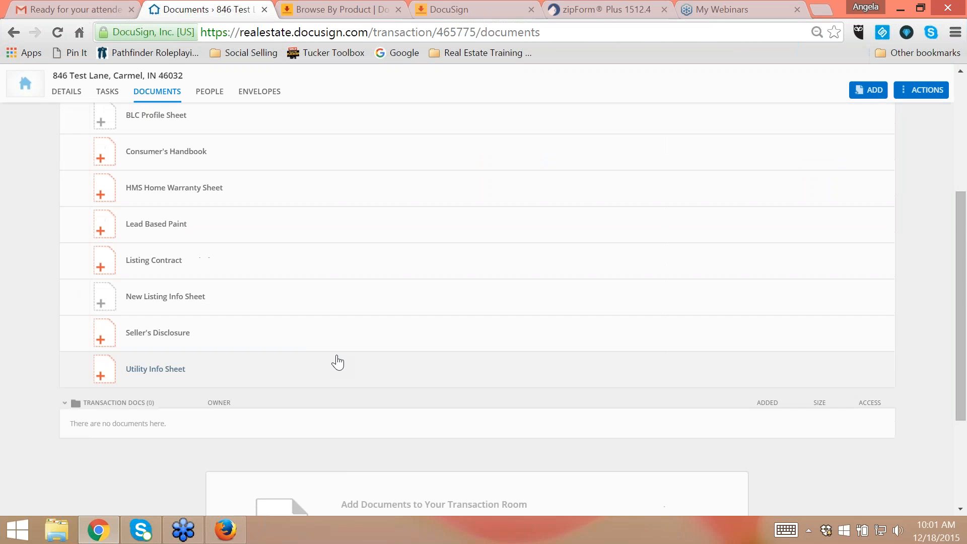
pyautogui.scroll(4, 314, 274)
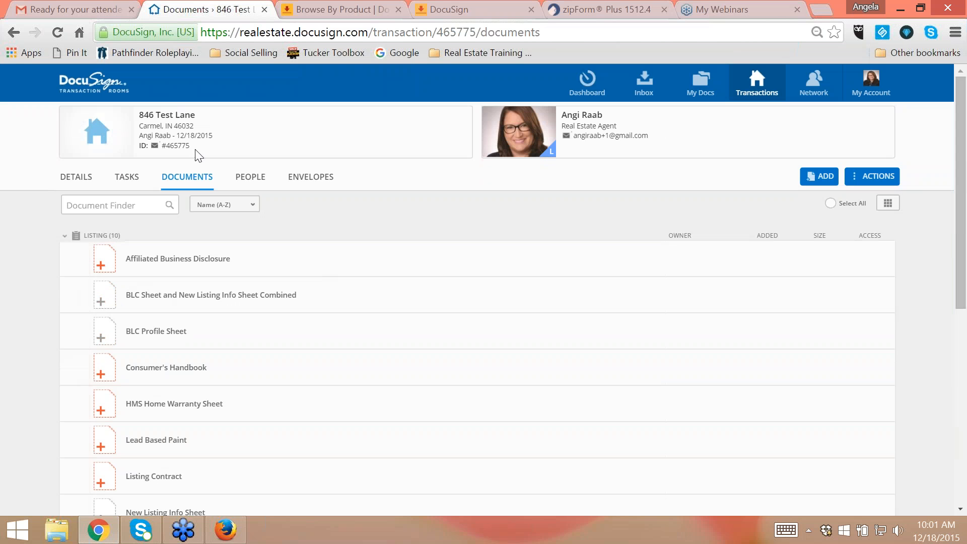
pyautogui.moveTo(190, 146); pyautogui.dragTo(169, 146)
# - Switch to Gmail, search the mail for pdf and open the scanned image message from F.C. Tucker Company
pyautogui.click(66, 10)
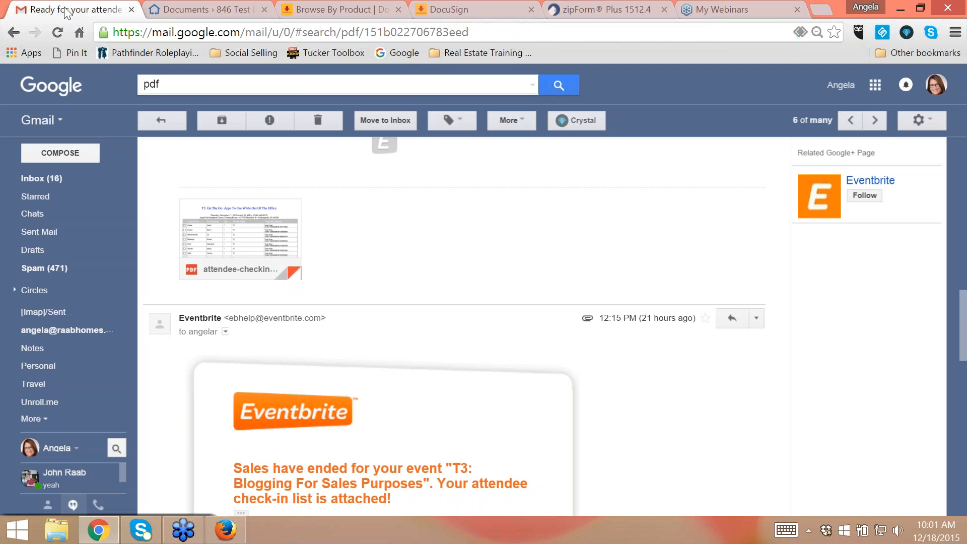
pyautogui.click(54, 178)
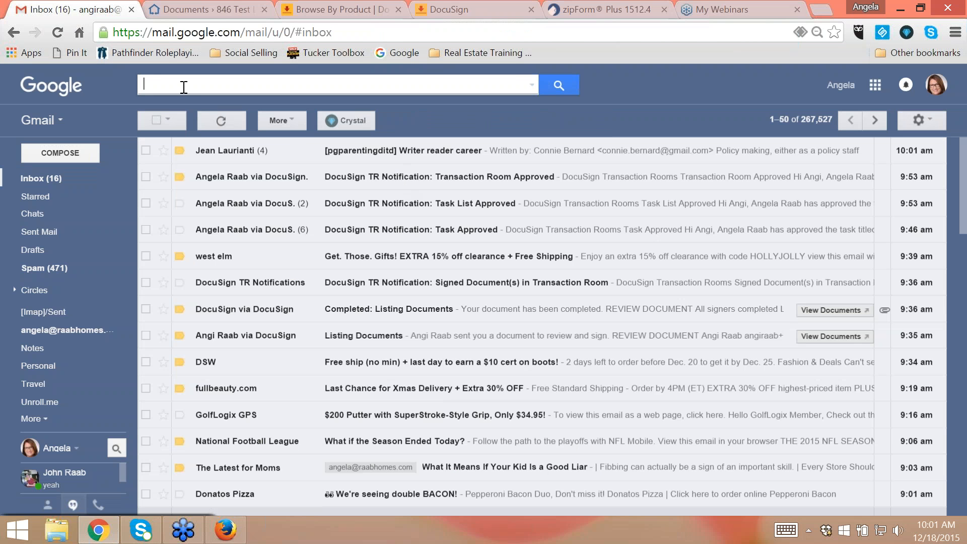
pyautogui.write('pdf')
pyautogui.press('Return')
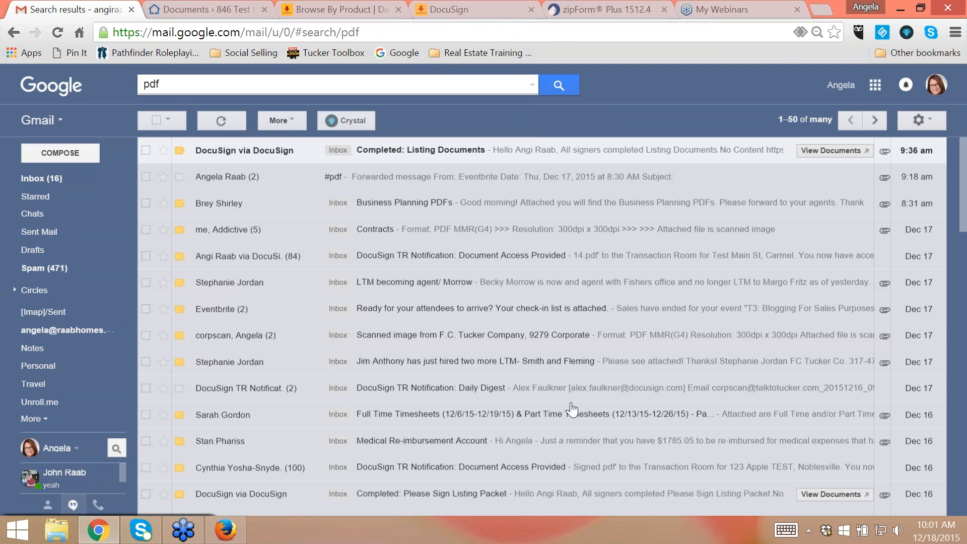
pyautogui.click(450, 342)
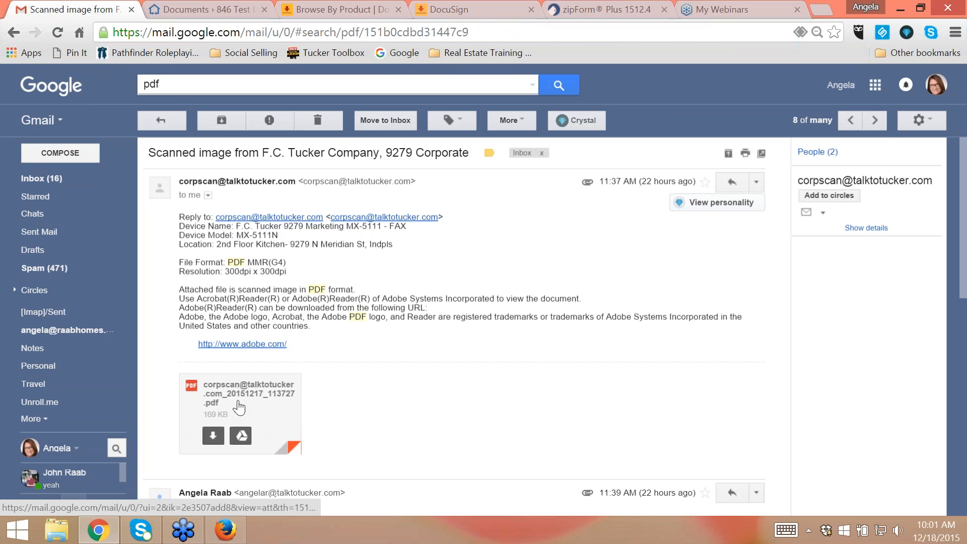
# - Forward the scanned image message with its PDF attachment, addressing it to the agent's DocuSign room e-mail address
pyautogui.scroll(-5, 428, 378)
pyautogui.scroll(5, 496, 373)
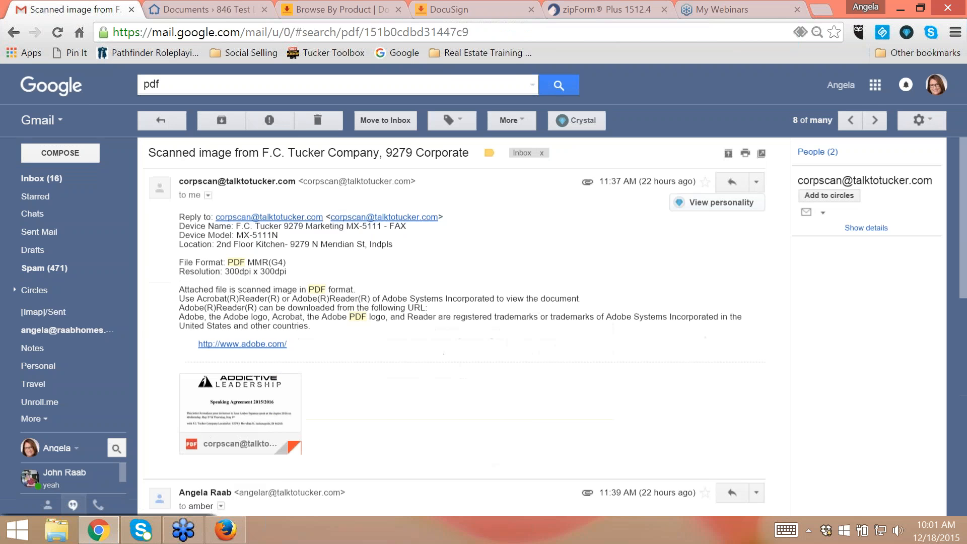
pyautogui.scroll(-3, 464, 363)
pyautogui.scroll(3, 463, 361)
pyautogui.click(757, 185)
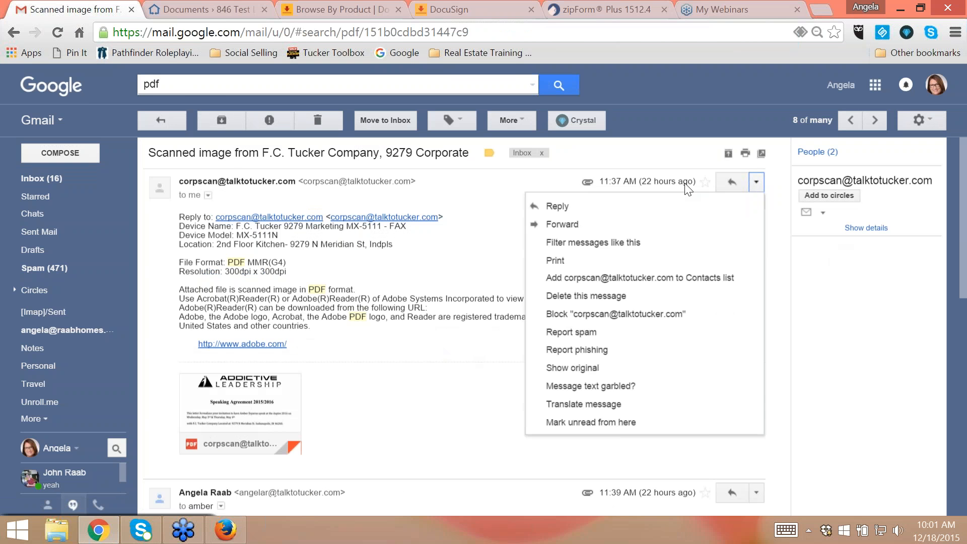
pyautogui.click(576, 227)
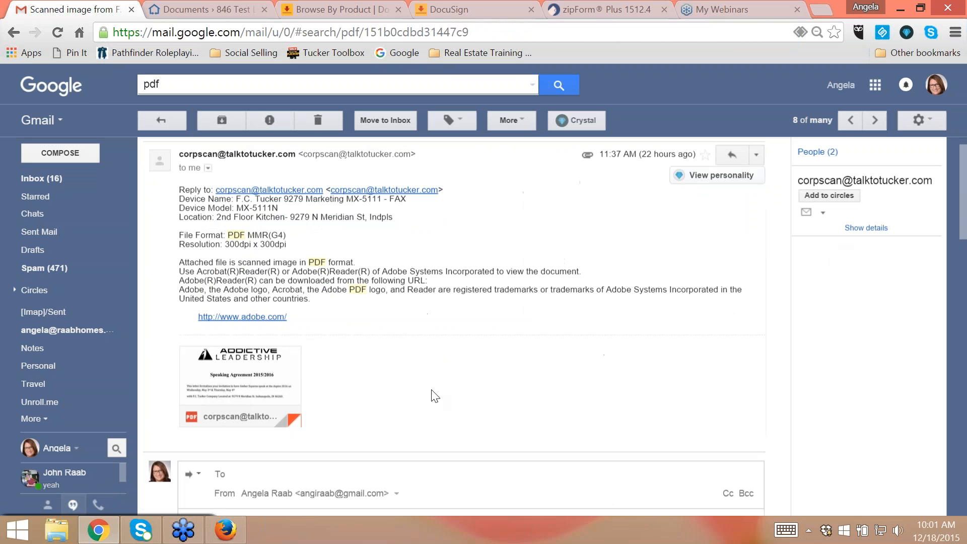
pyautogui.write('ange')
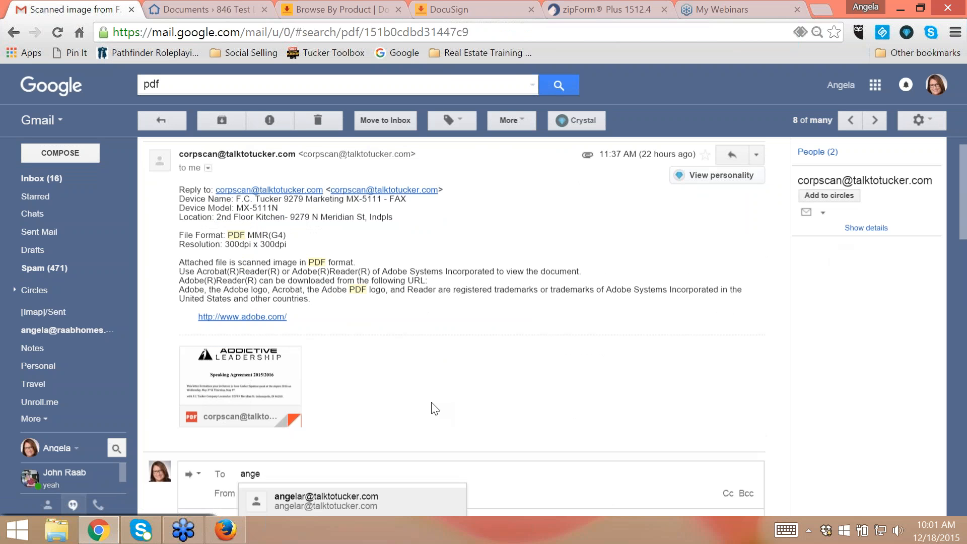
pyautogui.write('la_')
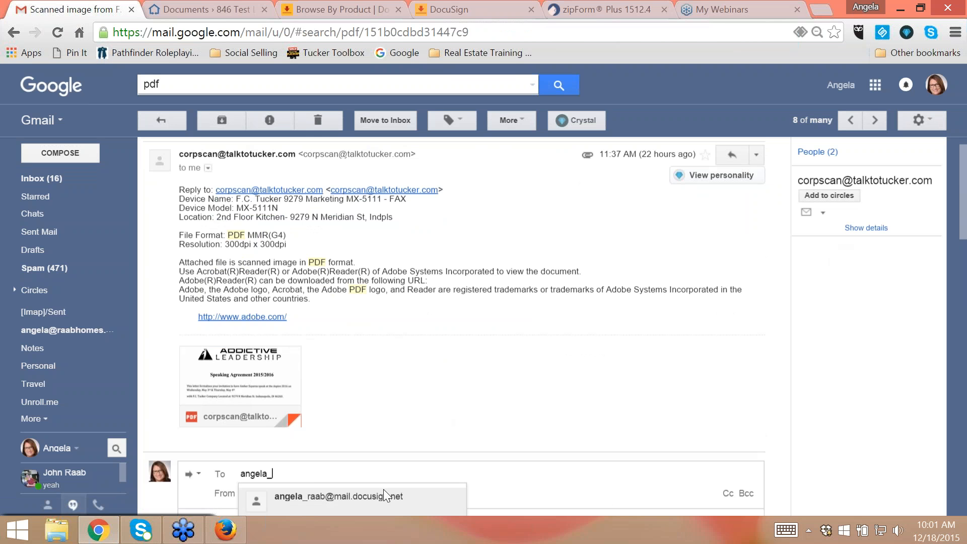
pyautogui.click(384, 495)
pyautogui.scroll(-3, 482, 449)
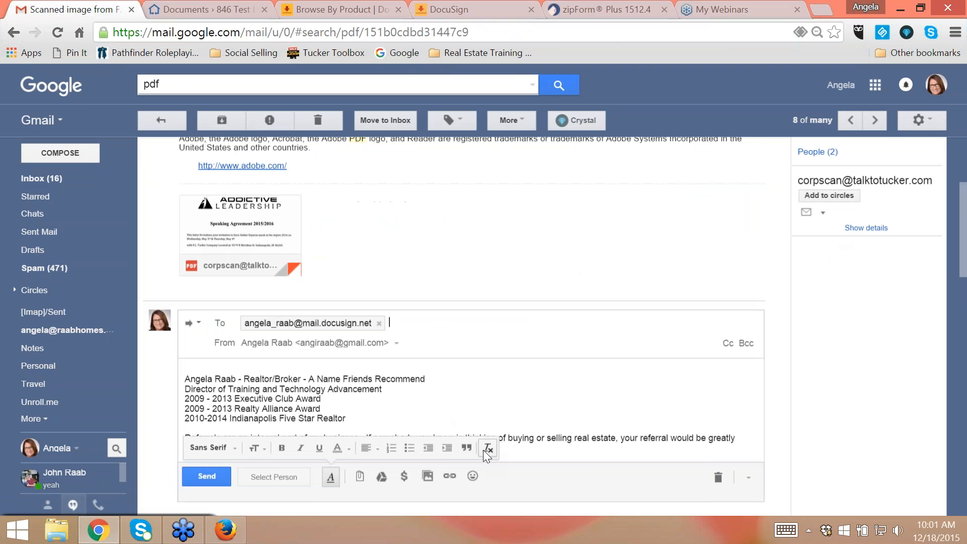
# - Replace the forwarded message's subject with the transaction room ID, including the # sign, and send the message
pyautogui.click(196, 322)
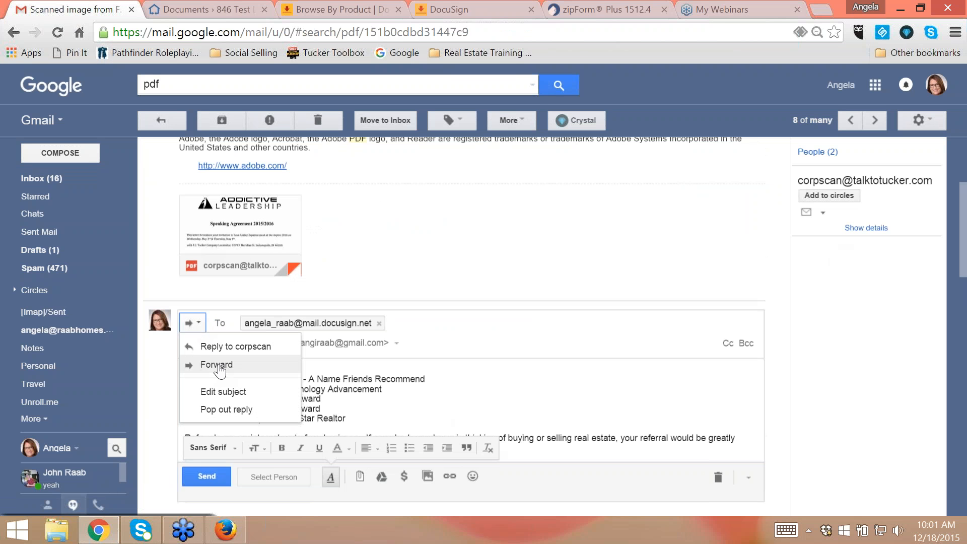
pyautogui.click(222, 395)
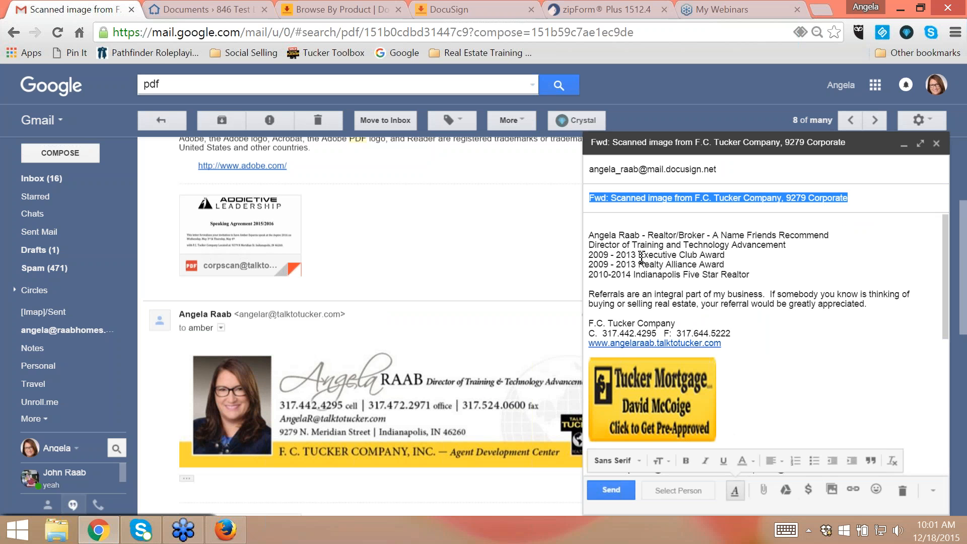
pyautogui.press('BackSpace')
pyautogui.write('#465775')
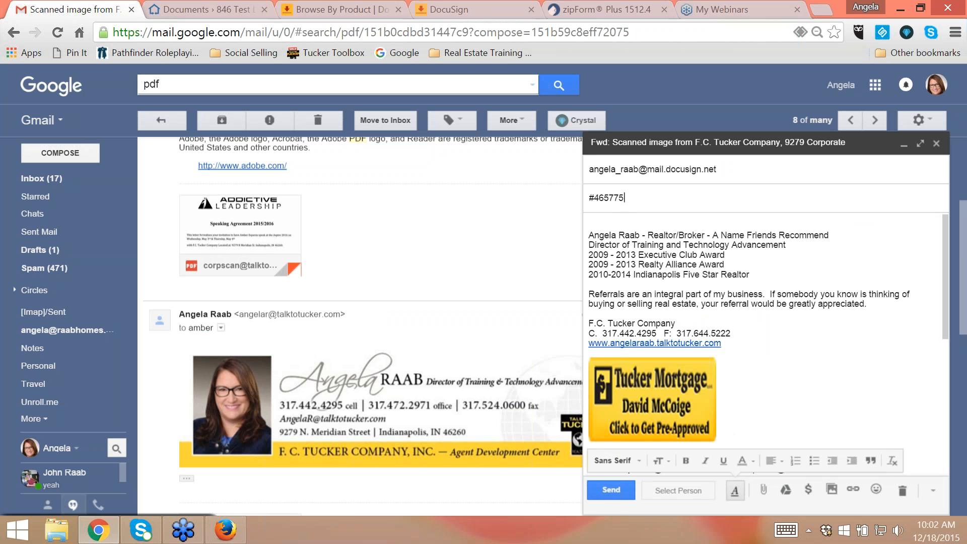
pyautogui.click(612, 489)
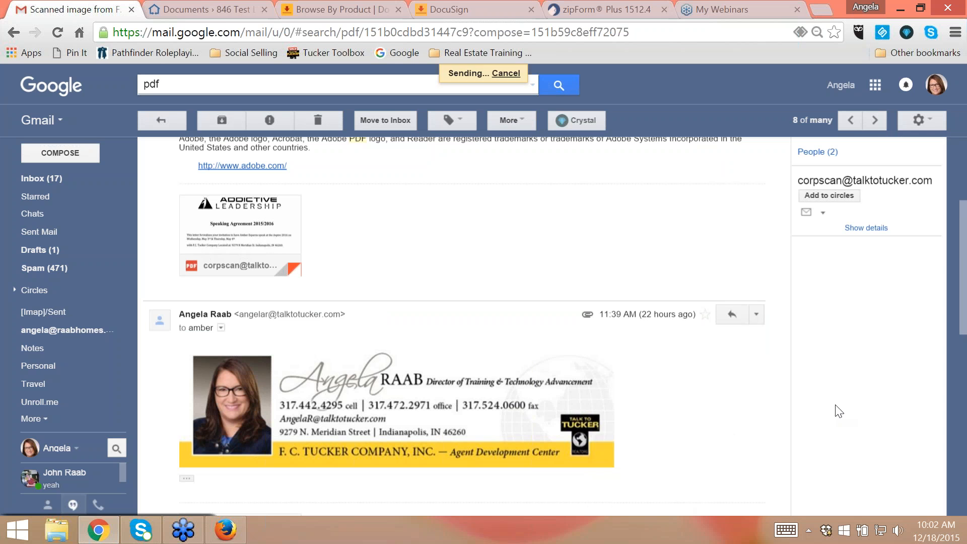
# - Switch to DocuSign Transaction Rooms and reload the listing room's documents to check the Transaction Docs folder for the e-mailed PDF
pyautogui.click(222, 2)
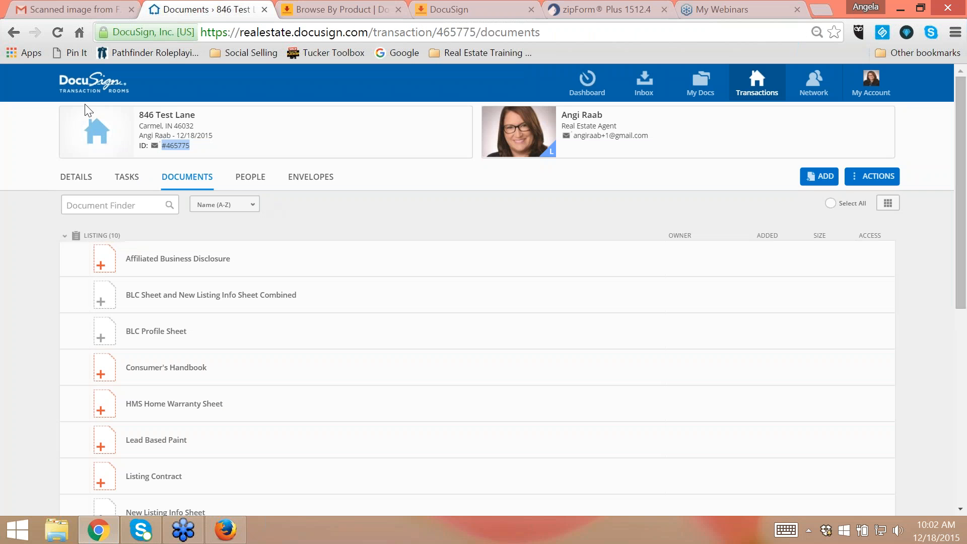
pyautogui.click(58, 33)
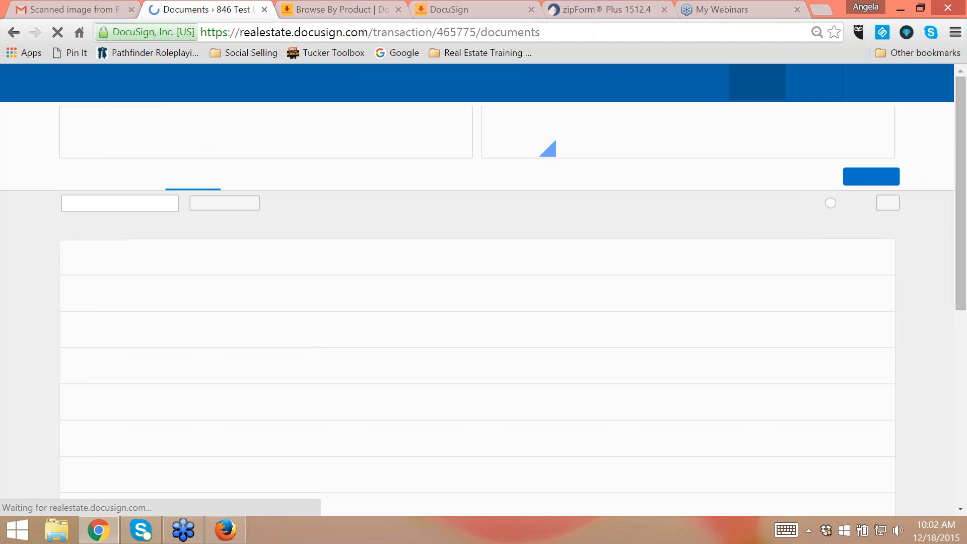
pyautogui.scroll(-5, 228, 321)
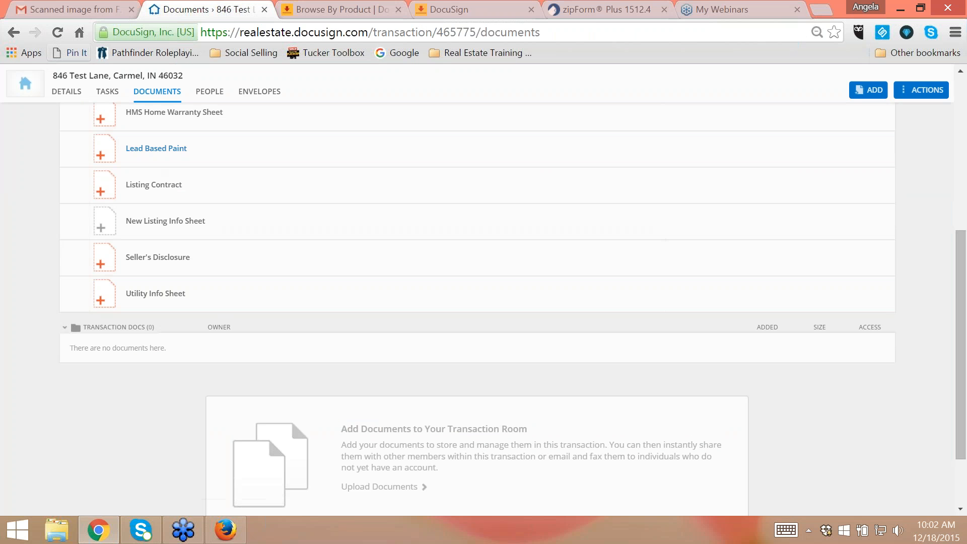
pyautogui.click(59, 35)
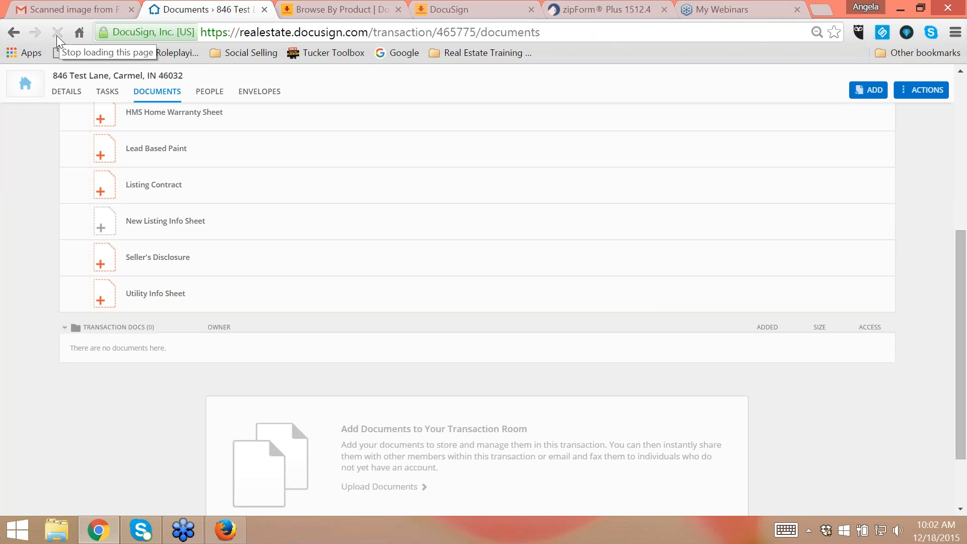
pyautogui.click(57, 35)
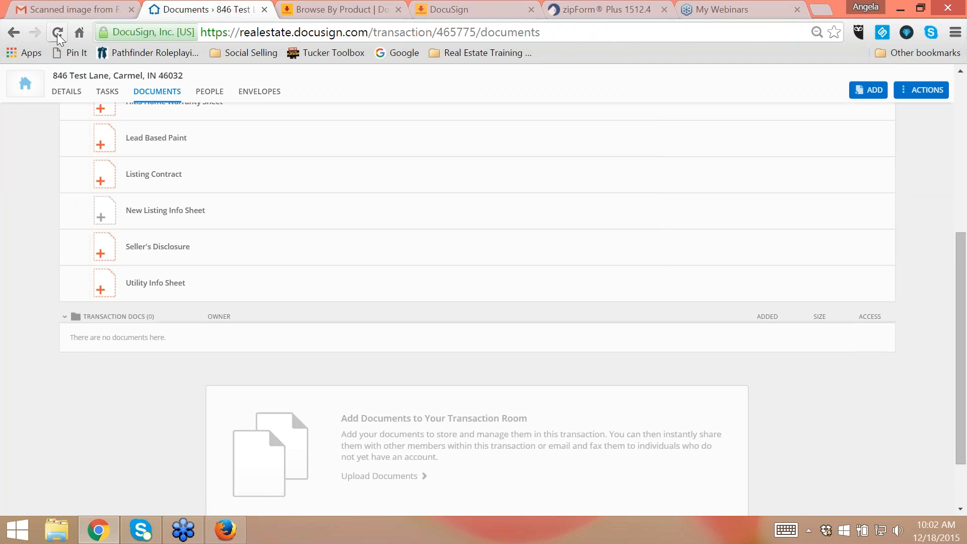
pyautogui.click(57, 34)
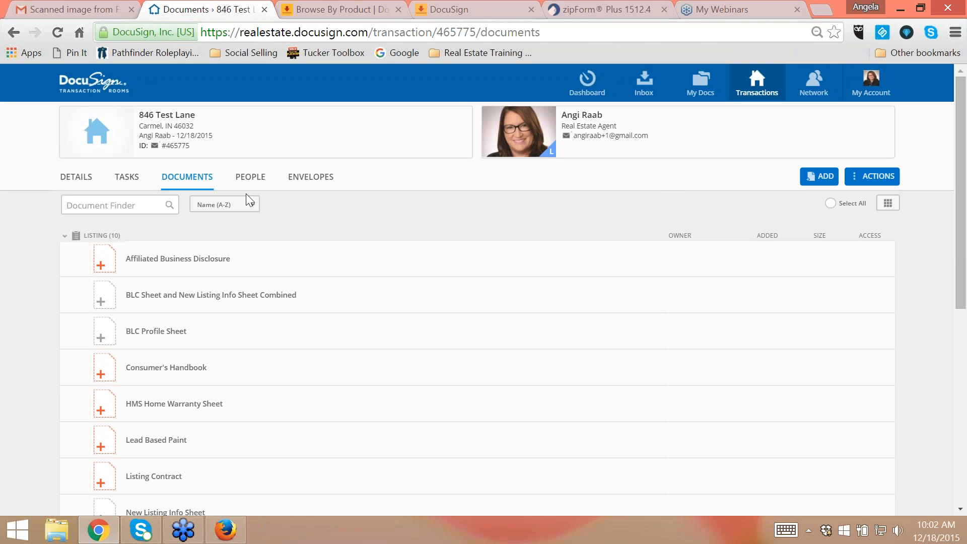
# - Copy the room ID with its # sign from the listing room's header
pyautogui.moveTo(175, 146); pyautogui.dragTo(167, 146)
pyautogui.click(197, 153)
pyautogui.moveTo(195, 148); pyautogui.dragTo(162, 150)
pyautogui.hotkey('ctrl', 'c')
# - Return to Gmail and forward the original scanned image message again to the agent's DocuSign room e-mail address
pyautogui.click(68, 9)
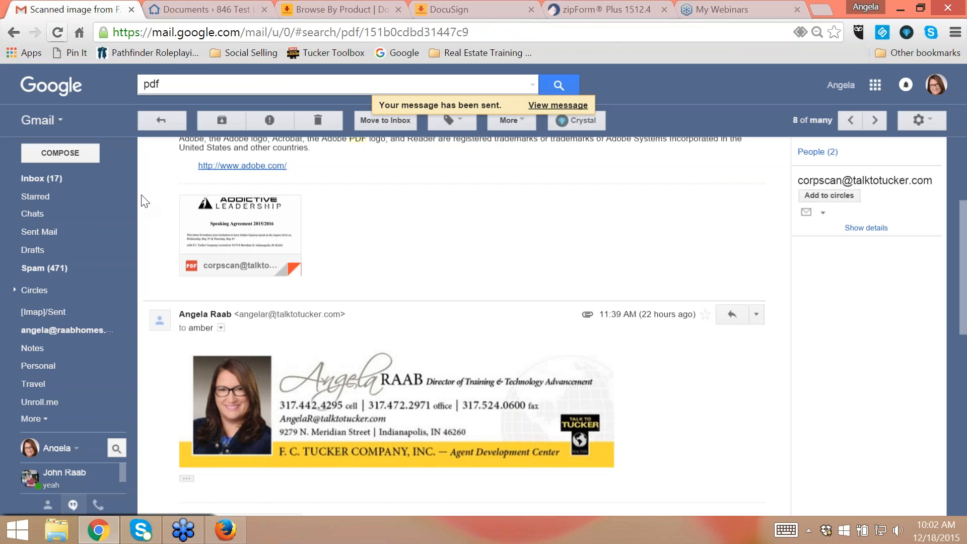
pyautogui.scroll(4, 140, 201)
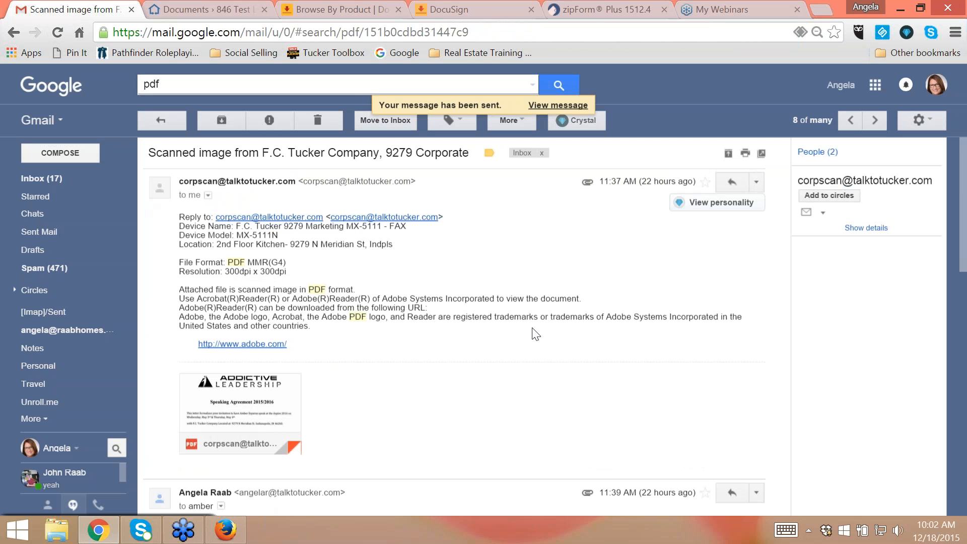
pyautogui.click(757, 182)
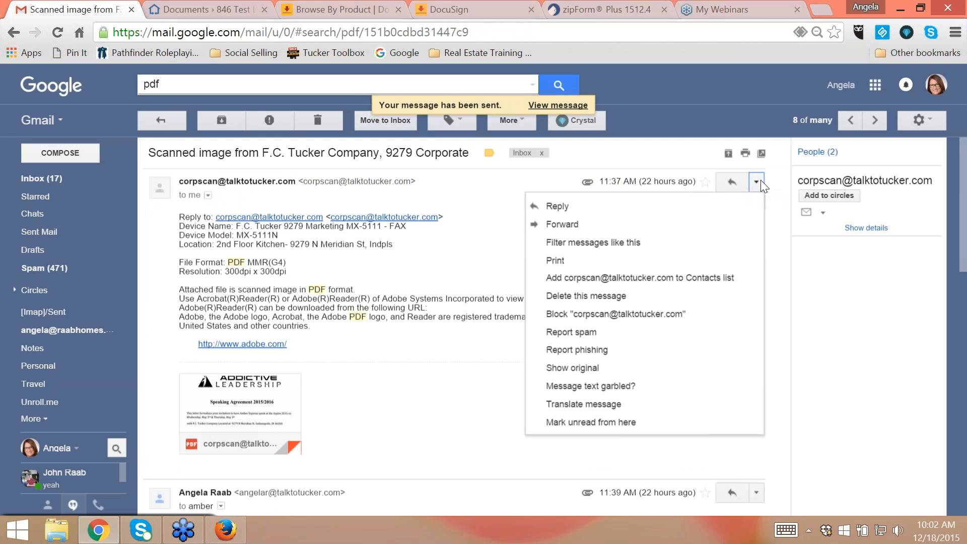
pyautogui.click(584, 223)
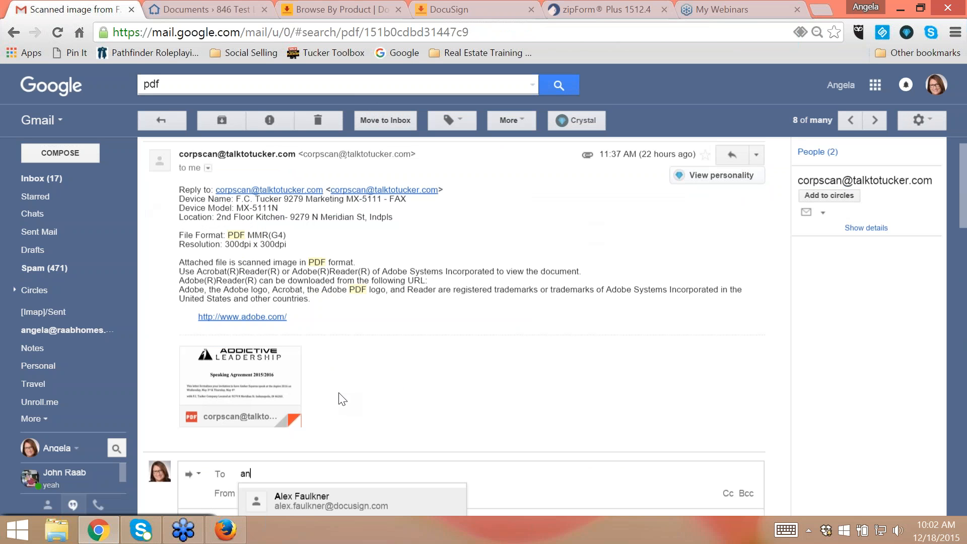
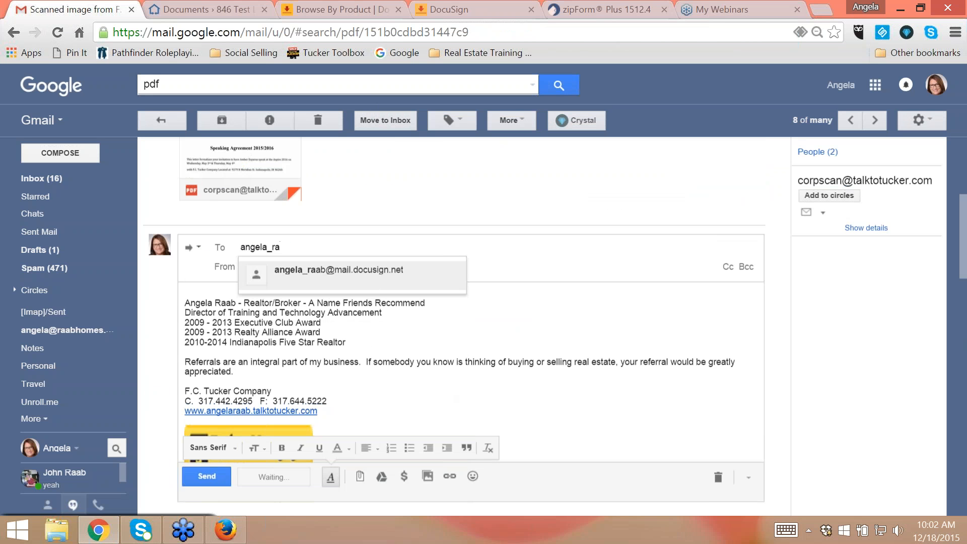
pyautogui.press('Return')
# - Paste the copied room ID over the second forward's subject and send the message
pyautogui.click(207, 288)
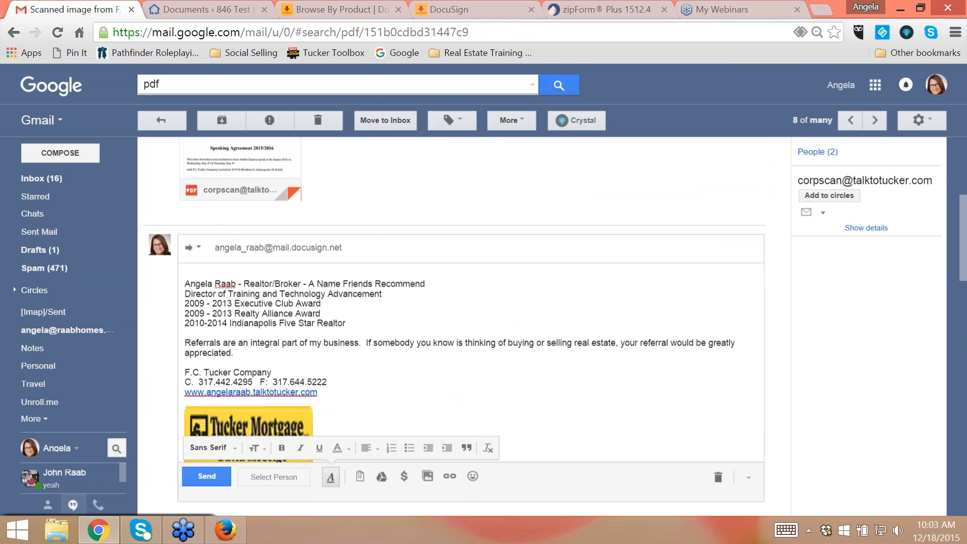
pyautogui.click(193, 247)
pyautogui.click(228, 316)
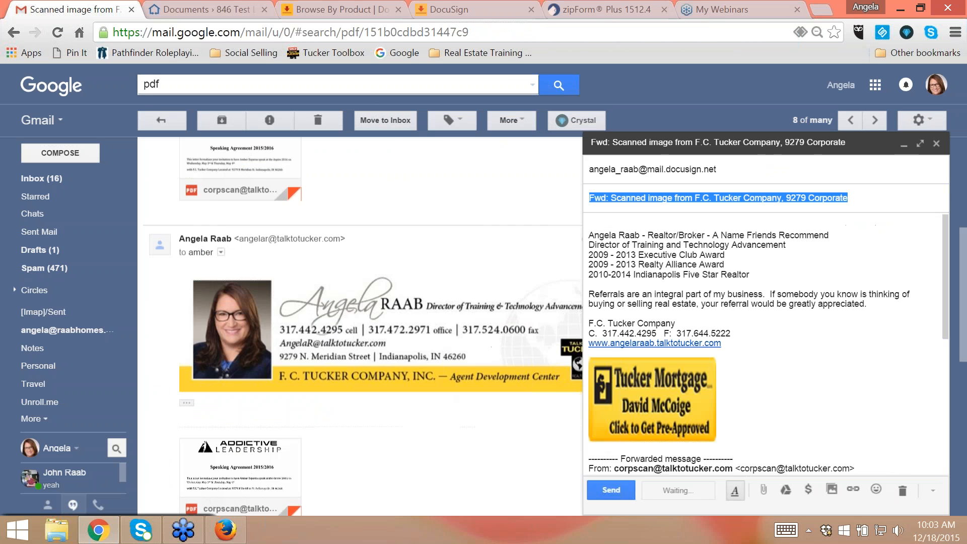
pyautogui.hotkey('ctrl', 'v')
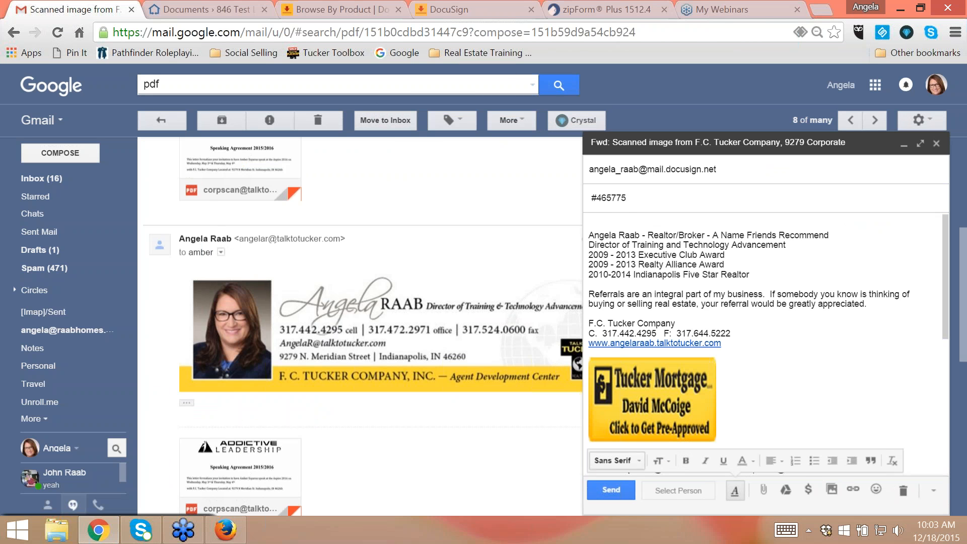
pyautogui.click(612, 491)
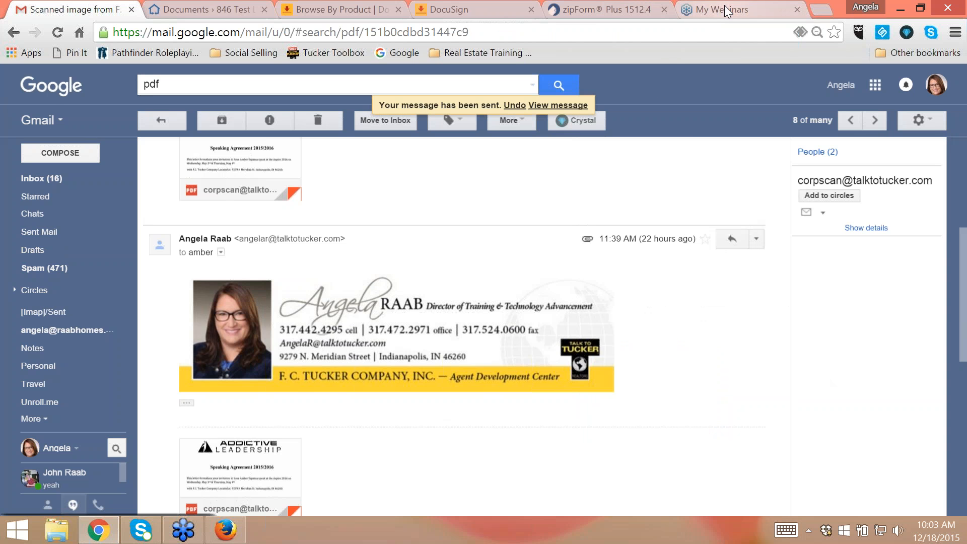
# - Go back to the DocuSign listing room and reload its documents to look for the PDF in Transaction Docs
pyautogui.click(231, 12)
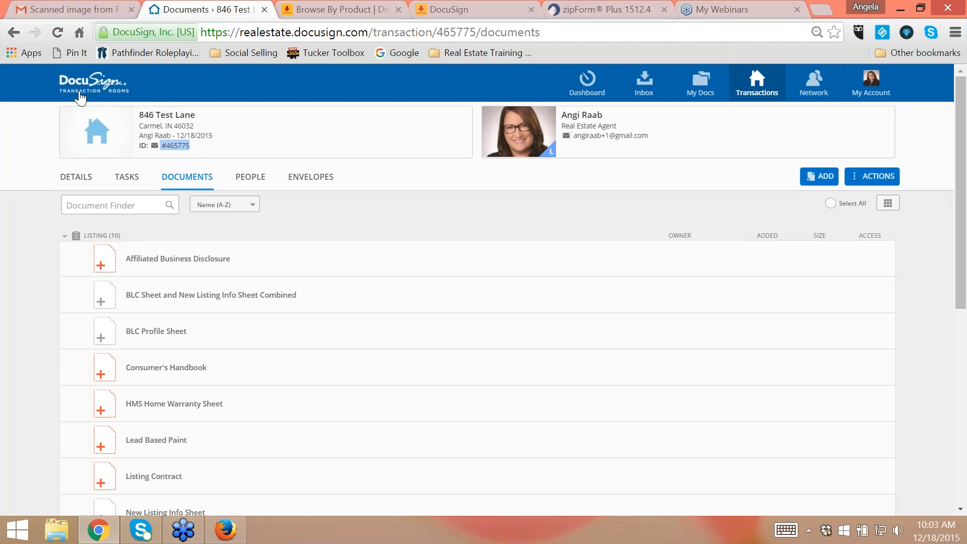
pyautogui.click(56, 32)
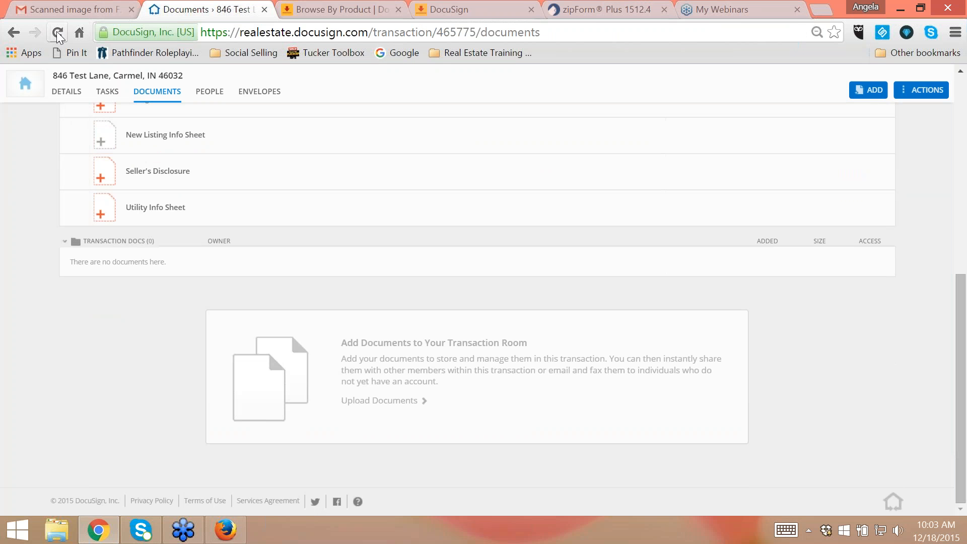
pyautogui.click(57, 33)
pyautogui.scroll(2, 325, 317)
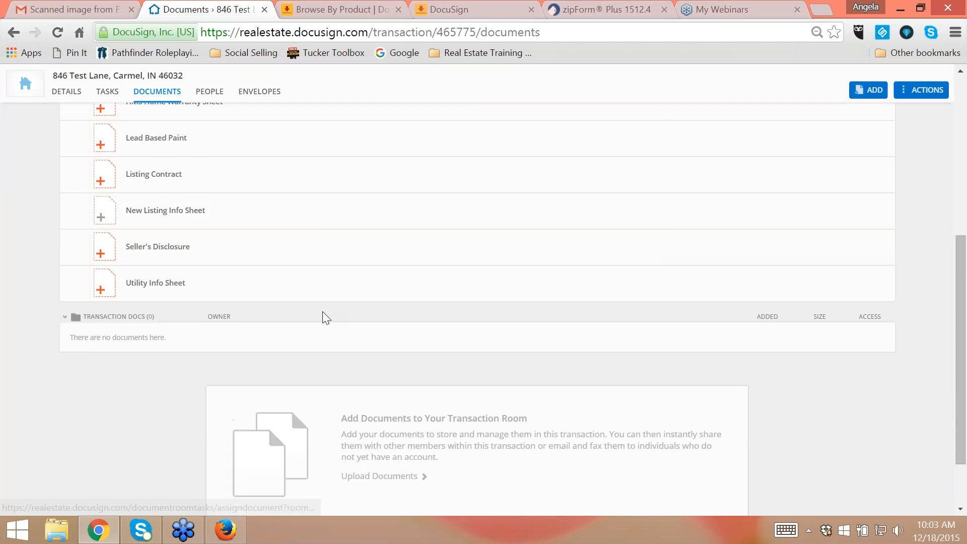
pyautogui.scroll(2, 325, 317)
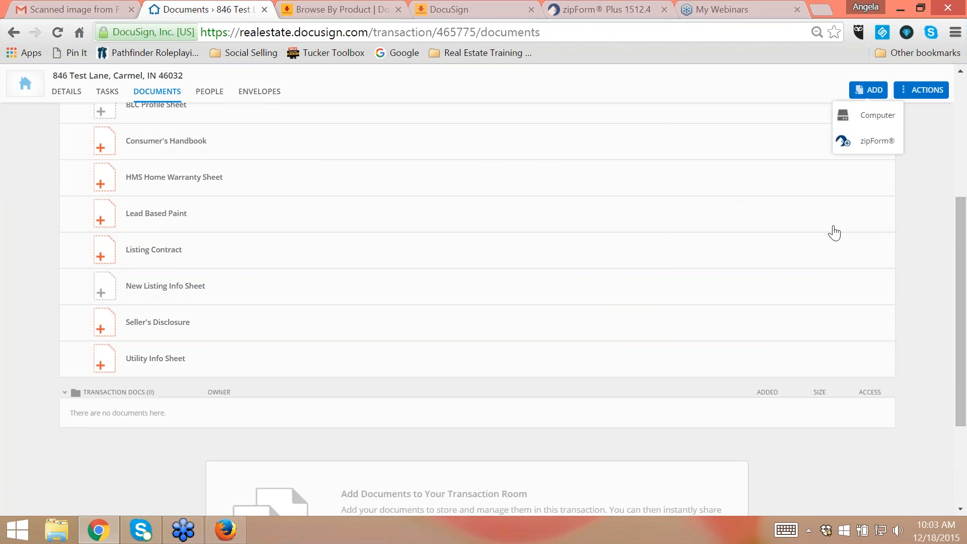
# - Start adding documents from zipForm and create a linked Listing transaction with the property type Residential
pyautogui.click(882, 142)
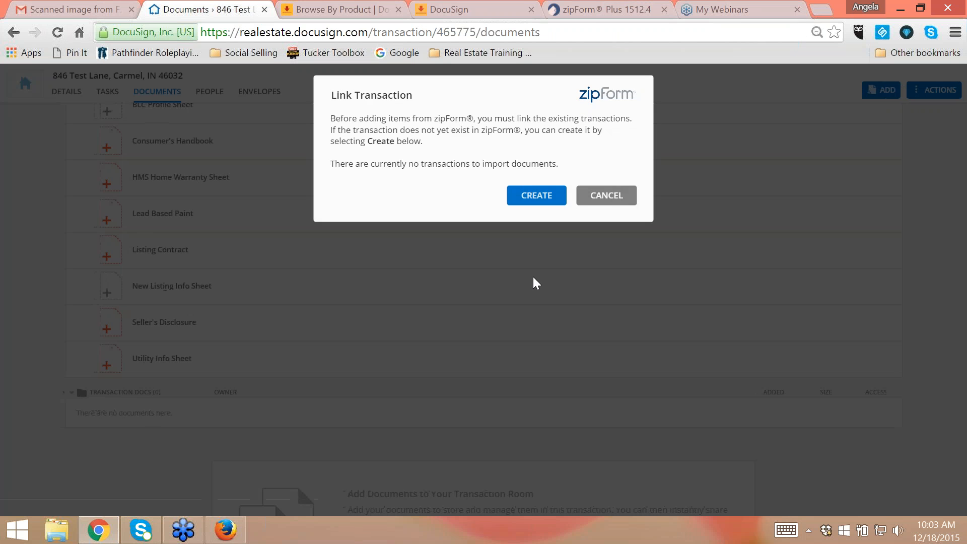
pyautogui.click(536, 195)
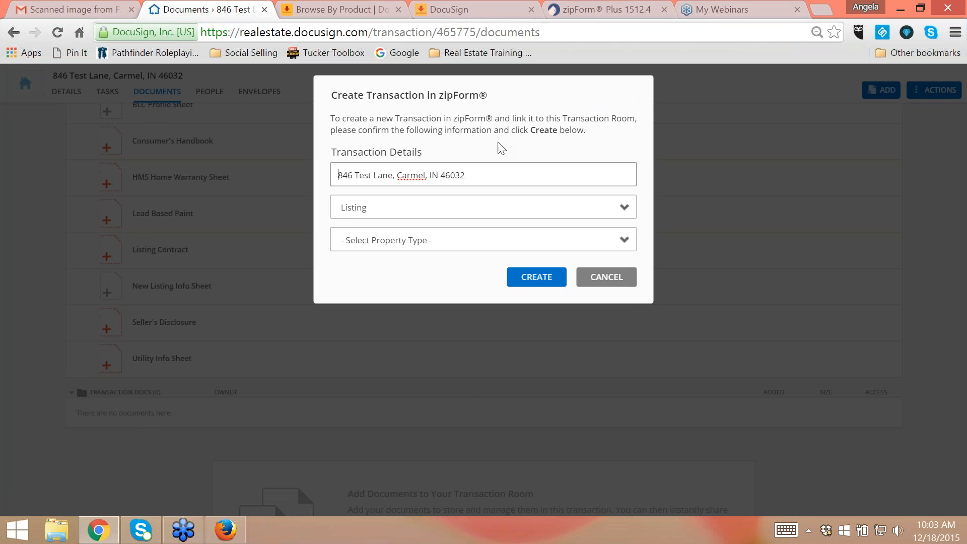
pyautogui.click(405, 245)
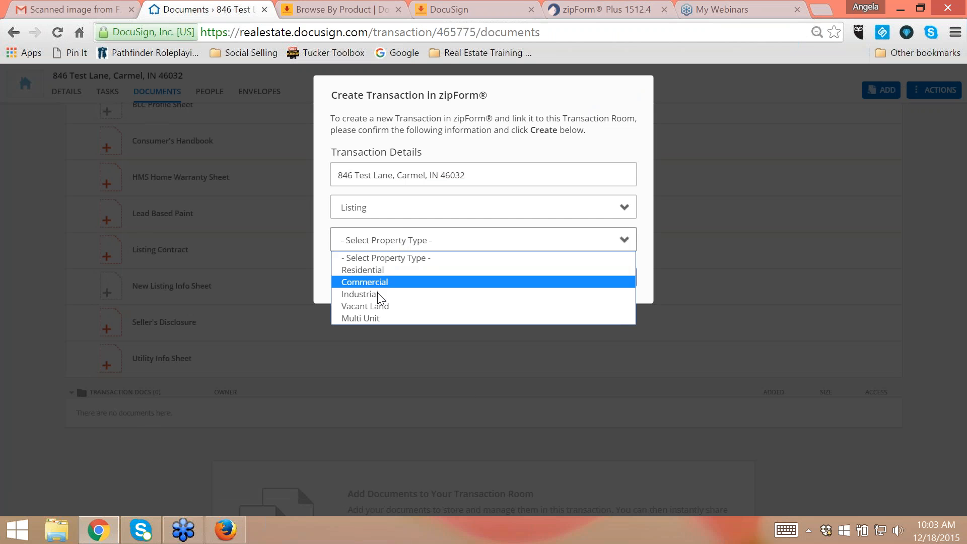
pyautogui.click(369, 272)
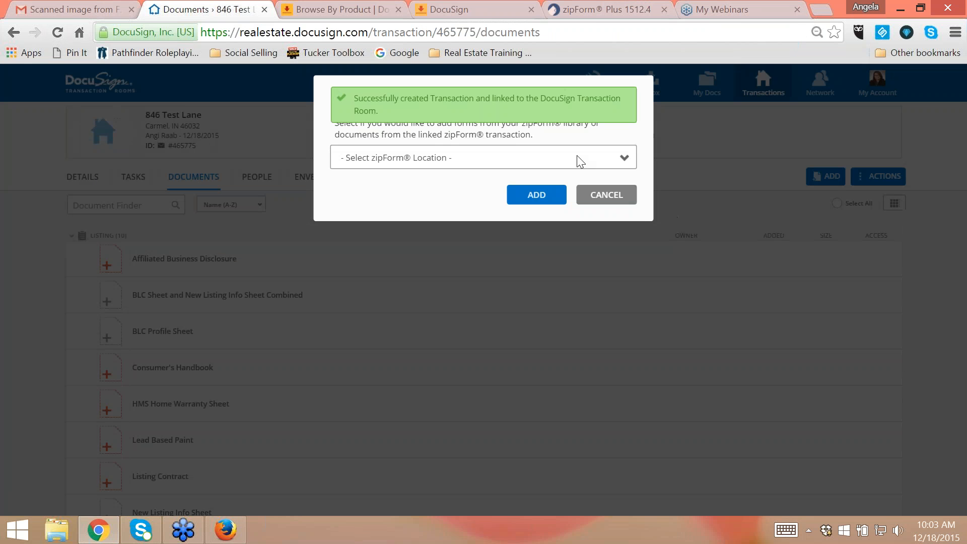
# - Add the Listing Contract (7%) - 9/2015 form to the room from the FCTC library in the zipForm Library
pyautogui.click(501, 159)
pyautogui.click(383, 188)
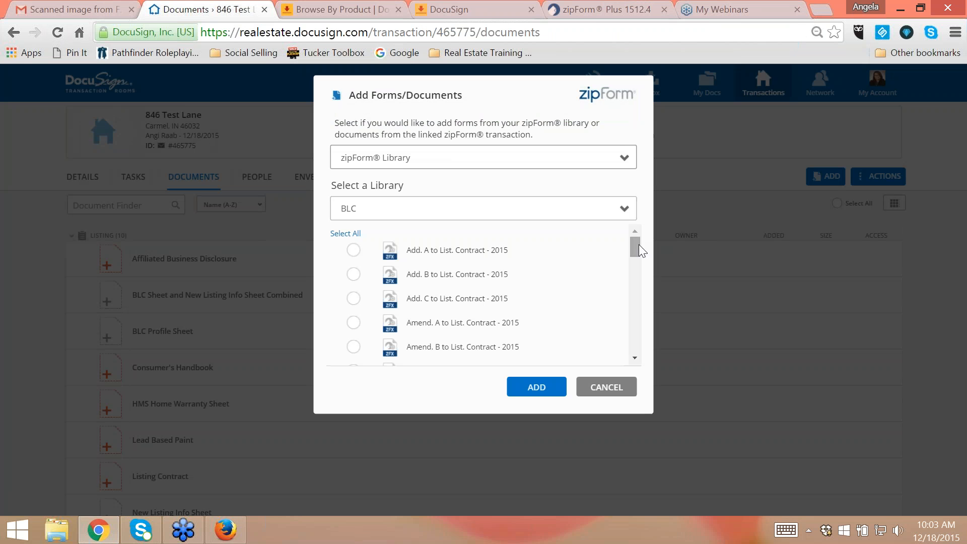
pyautogui.moveTo(636, 243); pyautogui.dragTo(624, 288)
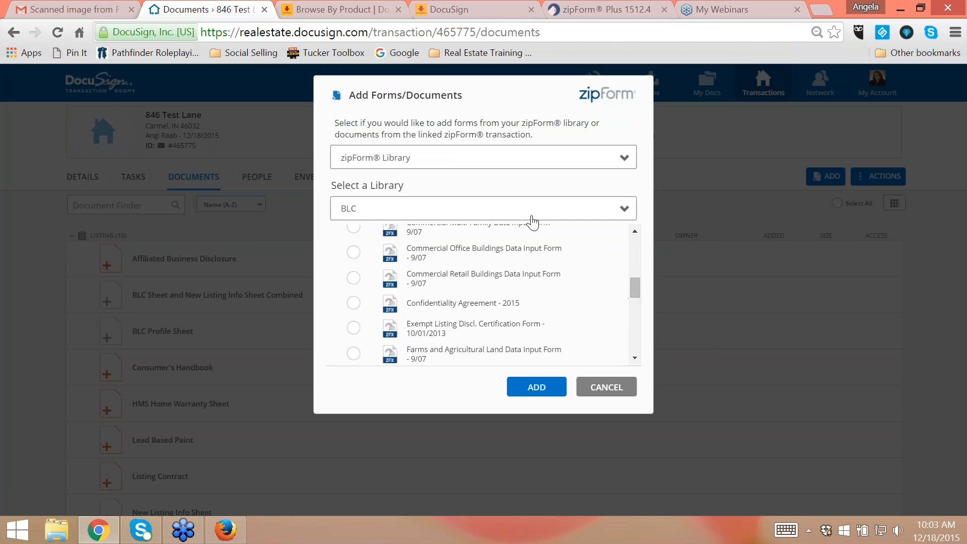
pyautogui.click(532, 216)
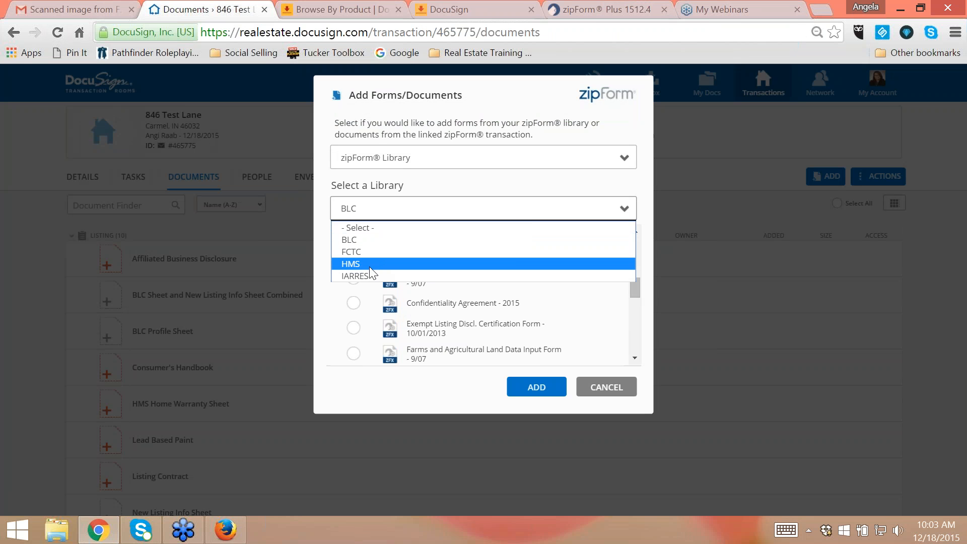
pyautogui.click(360, 251)
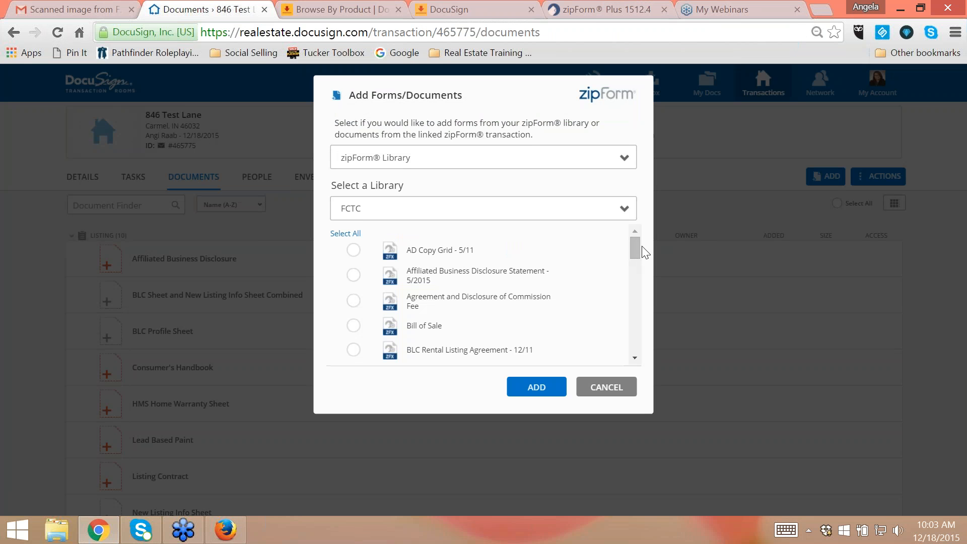
pyautogui.moveTo(637, 247); pyautogui.dragTo(636, 298)
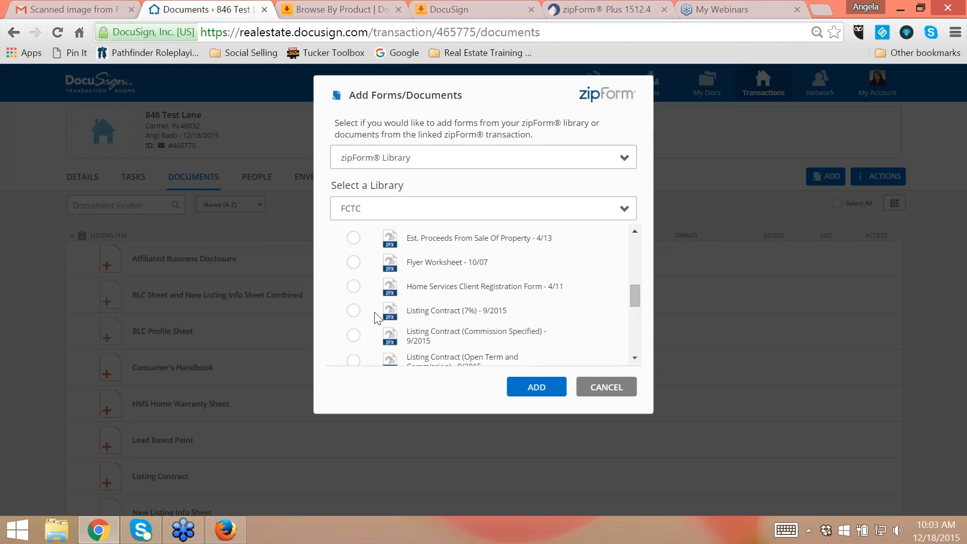
pyautogui.click(353, 311)
pyautogui.click(553, 394)
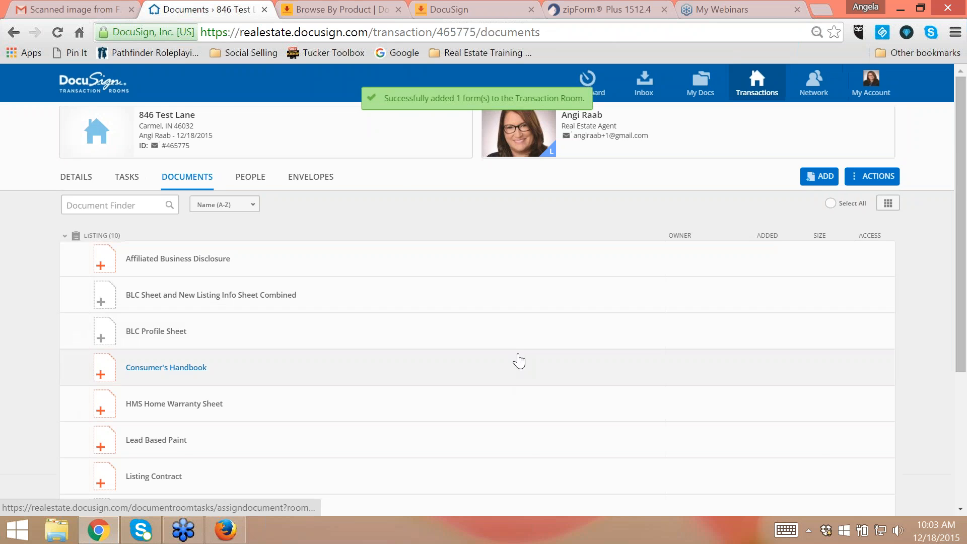
# - Assign the zipForm listing contract in Transaction Docs to the Listing Contract placeholder in the Listing task list
pyautogui.scroll(-4, 431, 335)
pyautogui.scroll(-1, 432, 335)
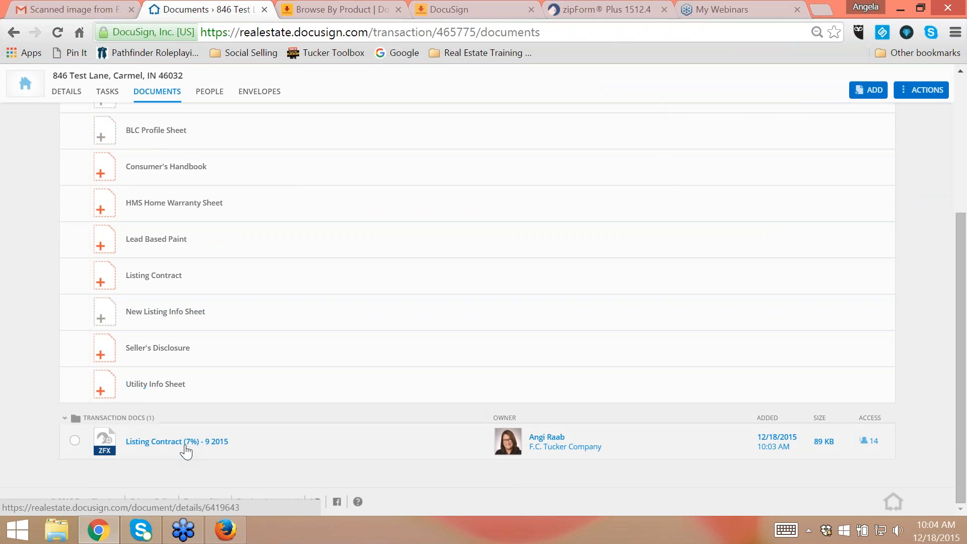
pyautogui.moveTo(188, 453); pyautogui.dragTo(190, 277)
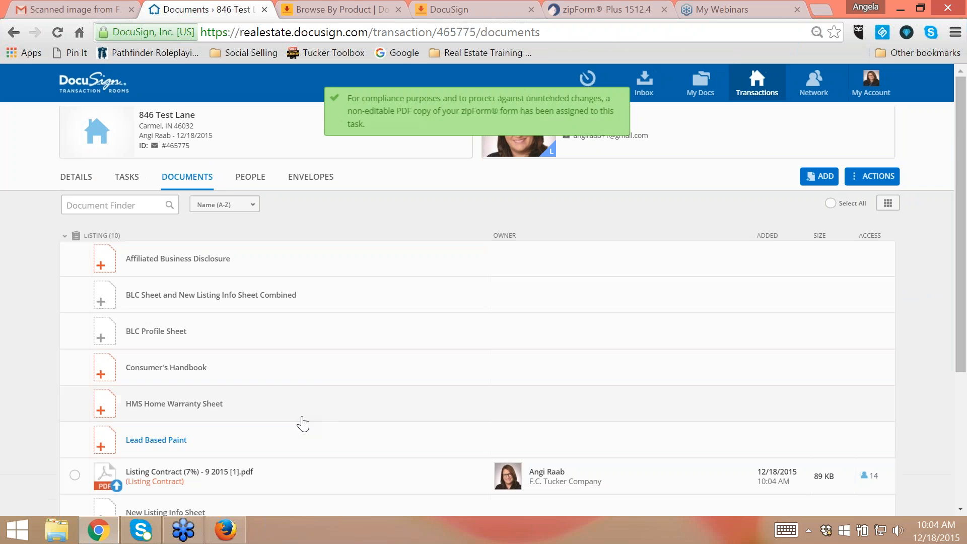
# - Move the assigned listing contract PDF out of the Listing Contract task and back into Transaction Docs
pyautogui.scroll(-4, 303, 421)
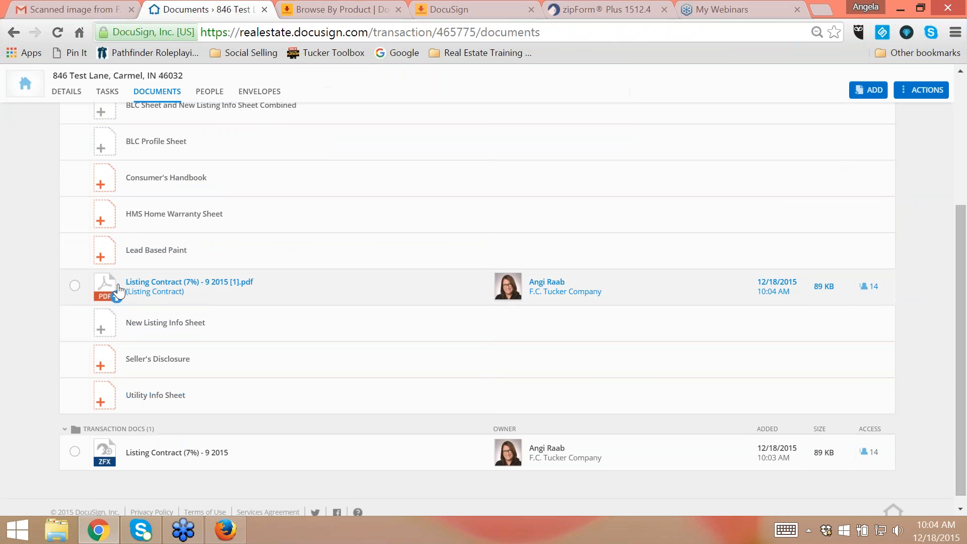
pyautogui.scroll(-1, 341, 407)
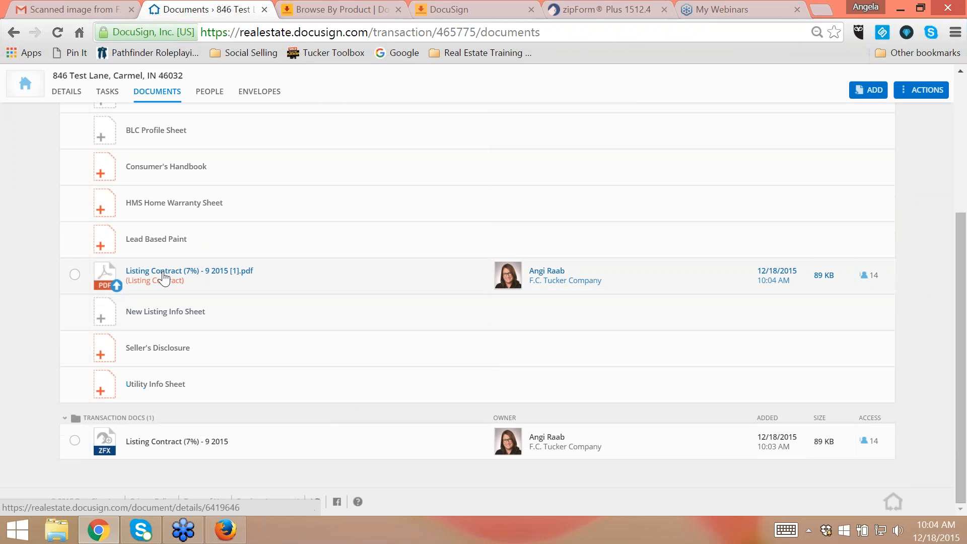
pyautogui.moveTo(164, 288); pyautogui.dragTo(162, 454)
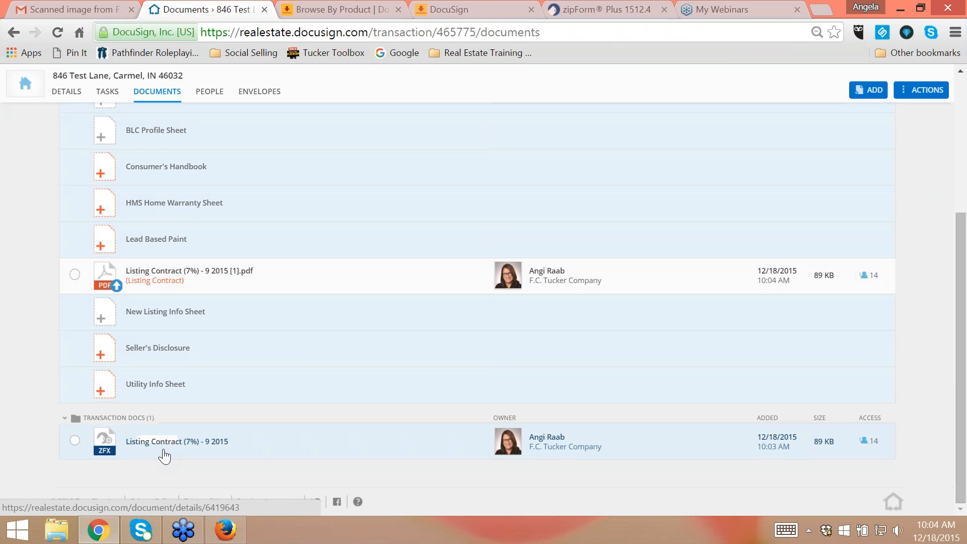
pyautogui.scroll(-1, 388, 448)
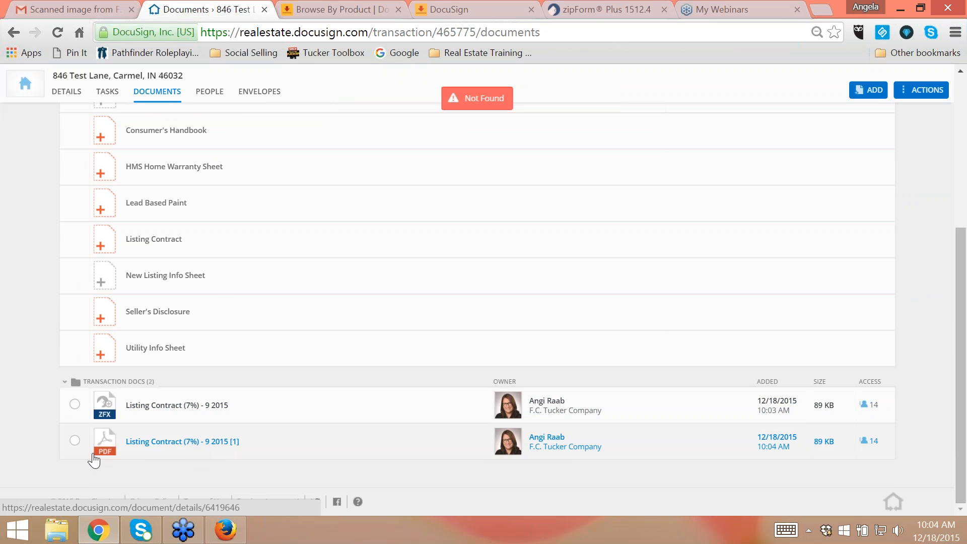
# - Select the listing contract PDF in Transaction Docs, view the options for combining documents, and cancel without saving
pyautogui.click(75, 440)
pyautogui.scroll(5, 613, 401)
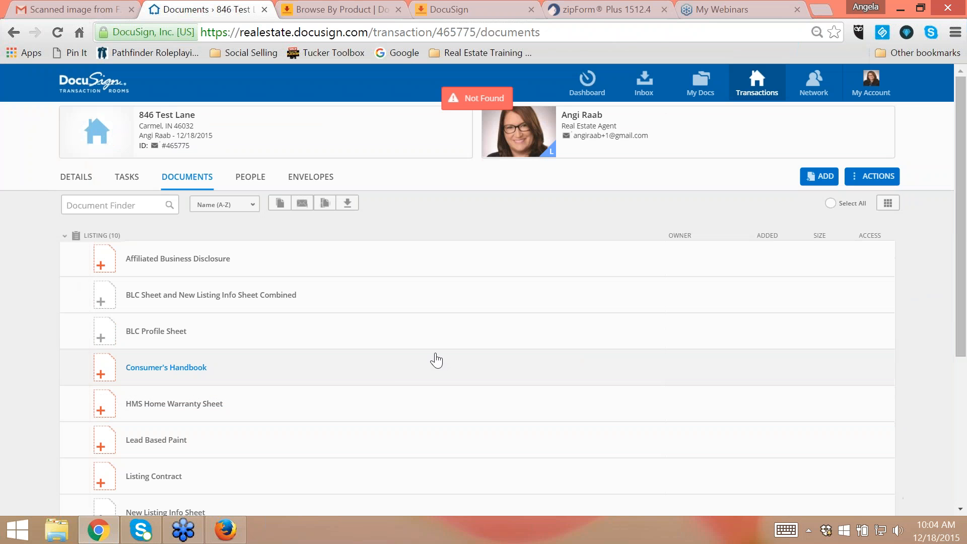
pyautogui.scroll(-5, 376, 506)
pyautogui.scroll(10, 302, 383)
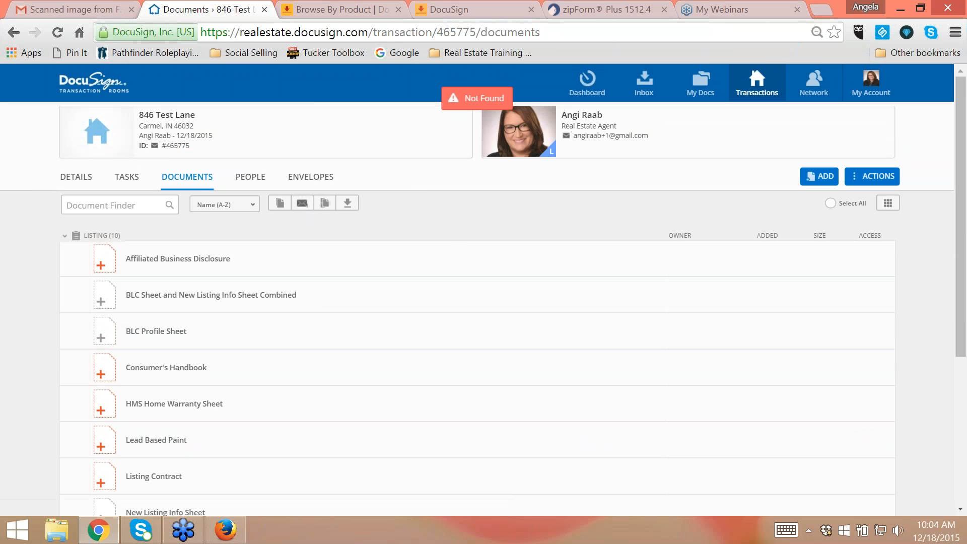
pyautogui.click(325, 203)
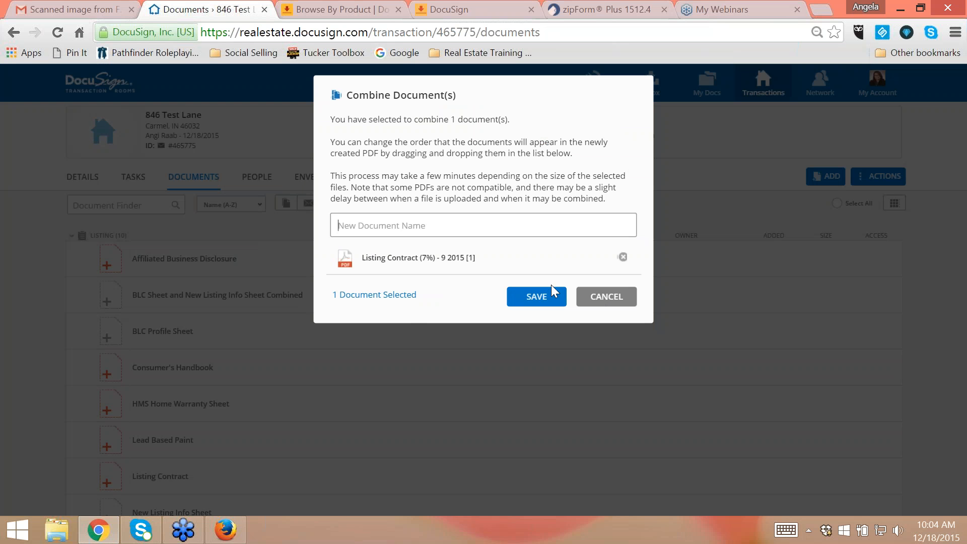
pyautogui.click(612, 298)
pyautogui.click(874, 181)
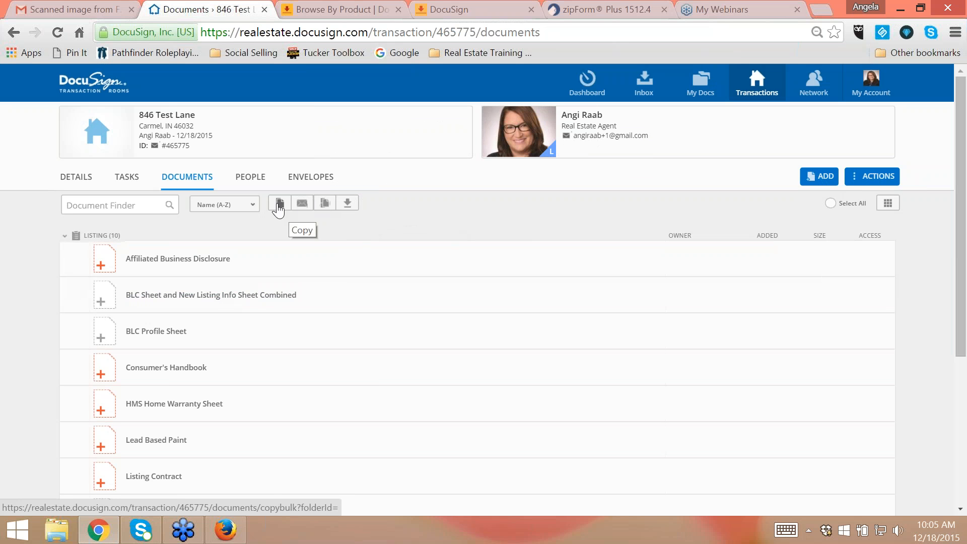
# - View the download options for the selected listing contract PDF and cancel without downloading
pyautogui.click(347, 203)
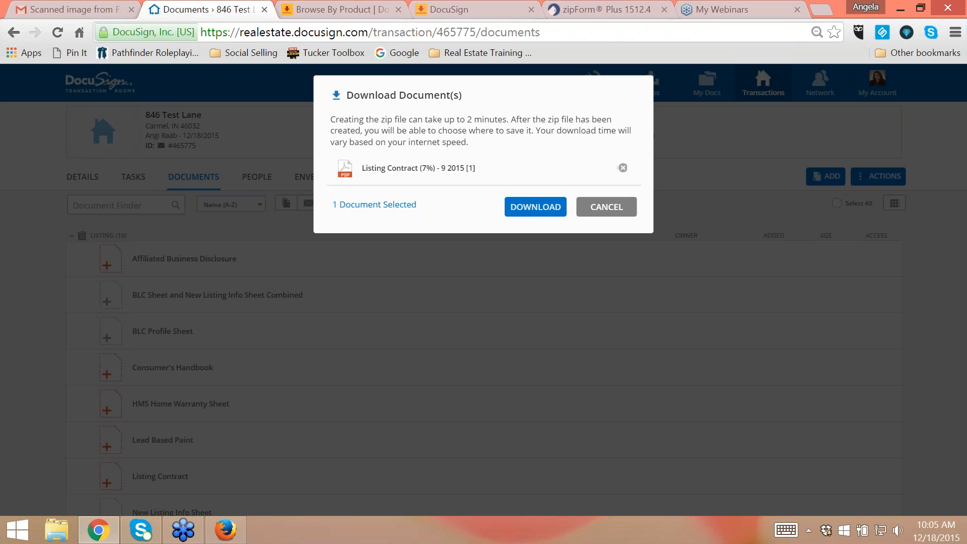
pyautogui.click(596, 209)
pyautogui.scroll(-5, 442, 317)
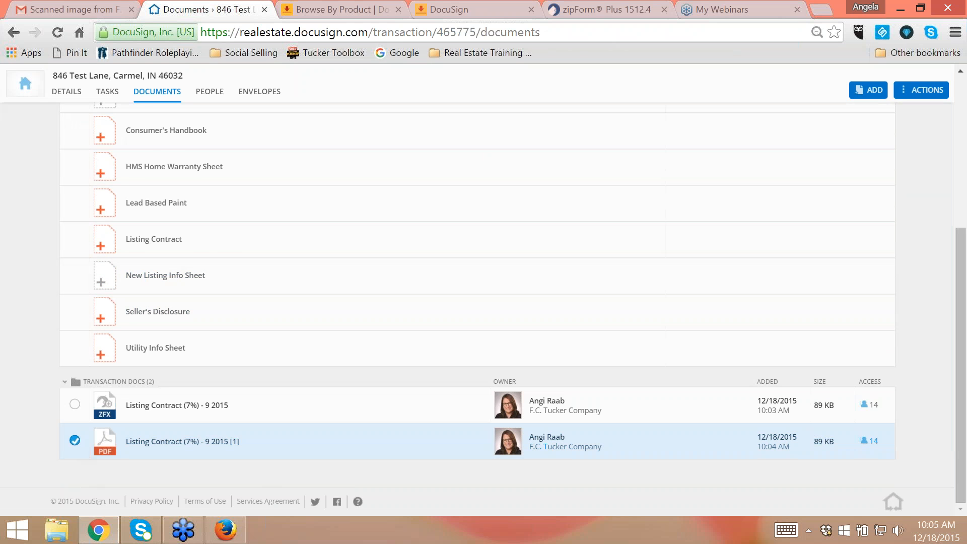
pyautogui.scroll(5, 290, 360)
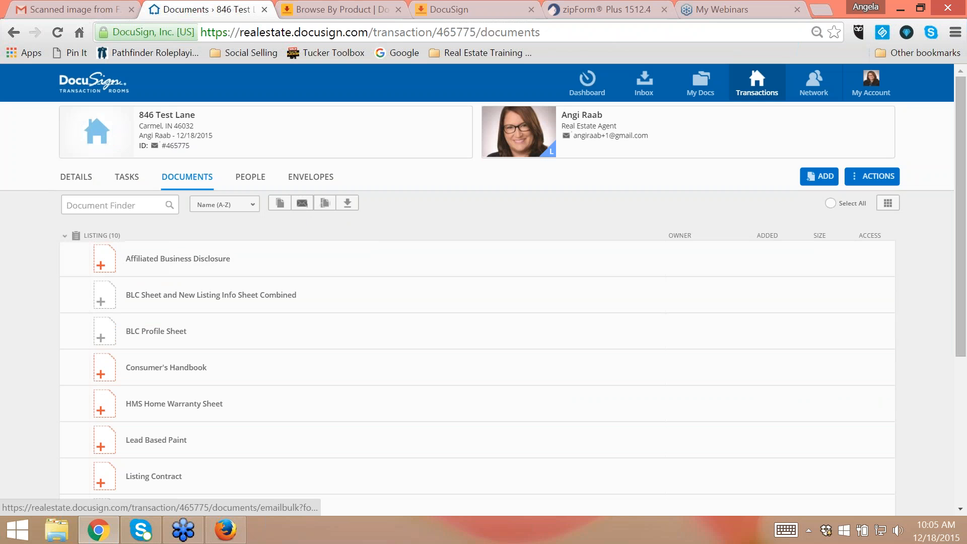
# - Open the listing contract PDF from Transaction Docs and review its activity history
pyautogui.scroll(-2, 378, 343)
pyautogui.scroll(-3, 378, 343)
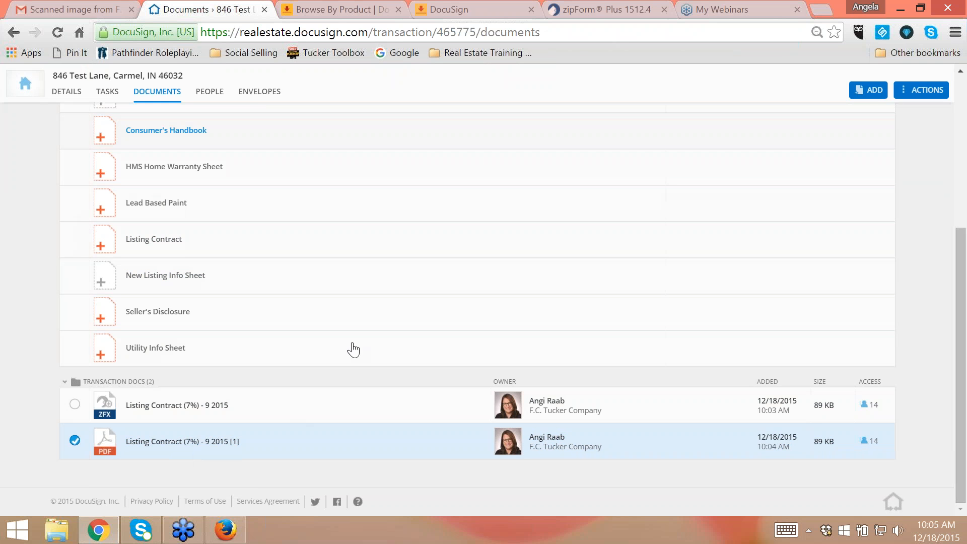
pyautogui.click(190, 452)
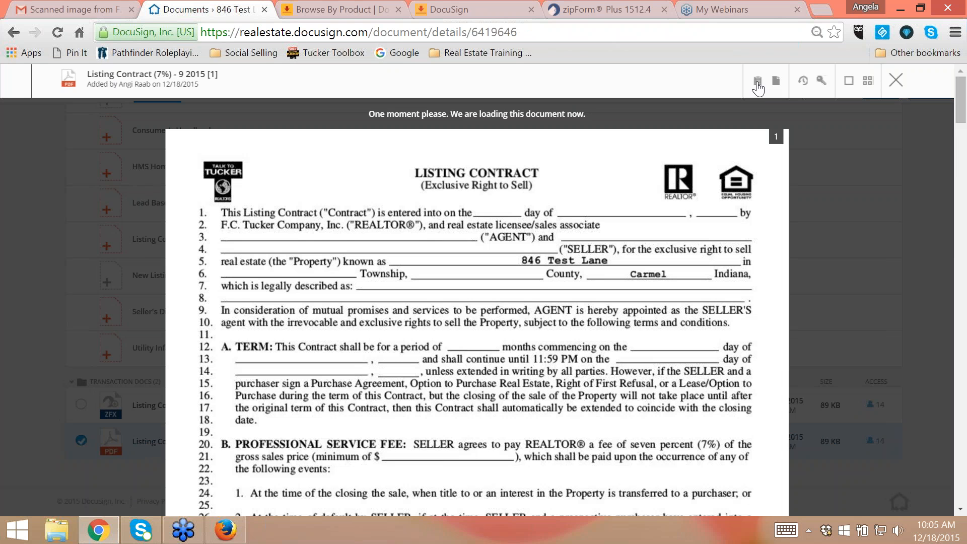
pyautogui.click(778, 86)
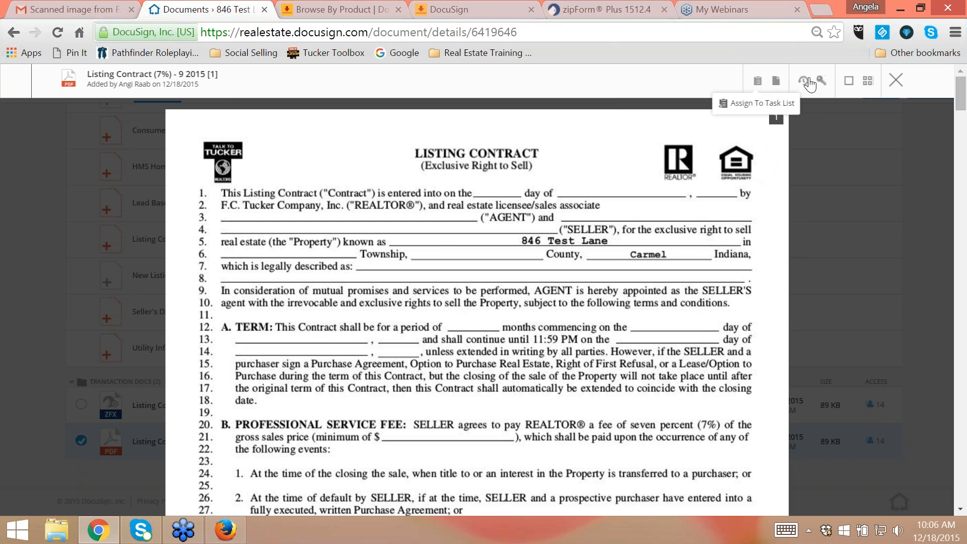
pyautogui.click(803, 81)
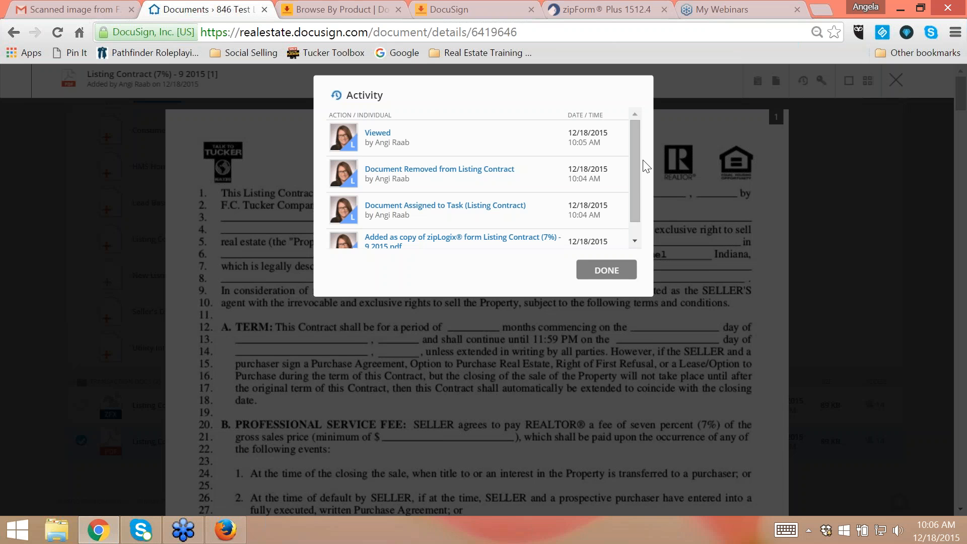
pyautogui.scroll(-1, 634, 198)
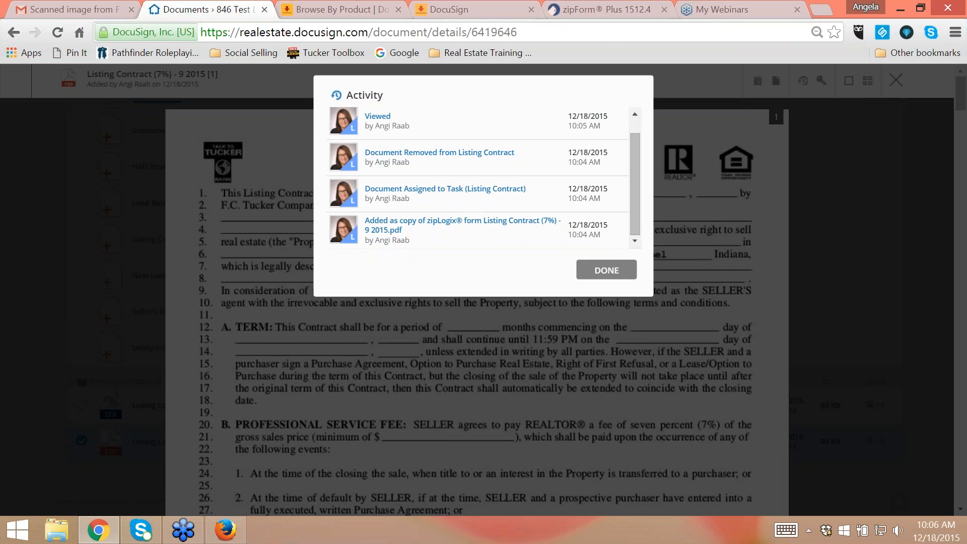
pyautogui.click(615, 271)
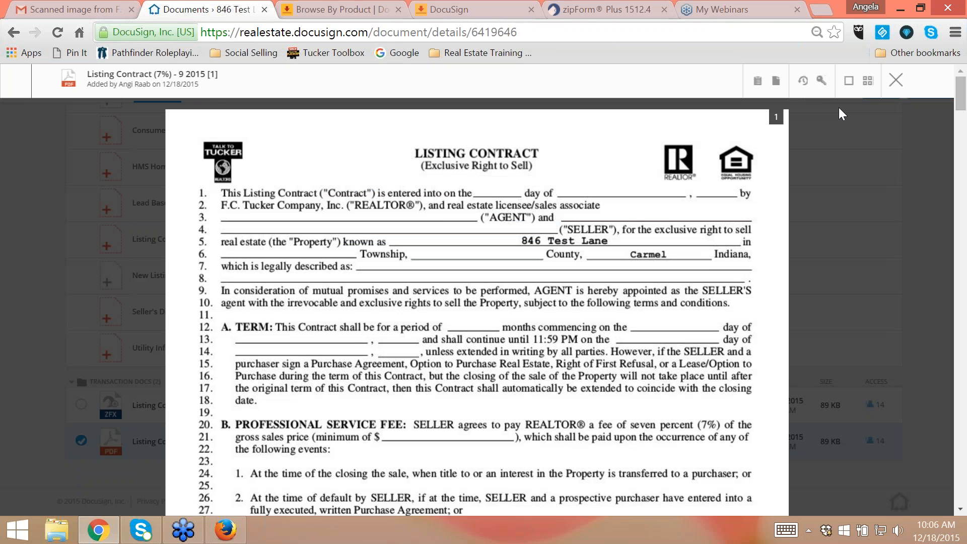
# - Review which individuals have access to the open listing contract and close the access list
pyautogui.click(821, 82)
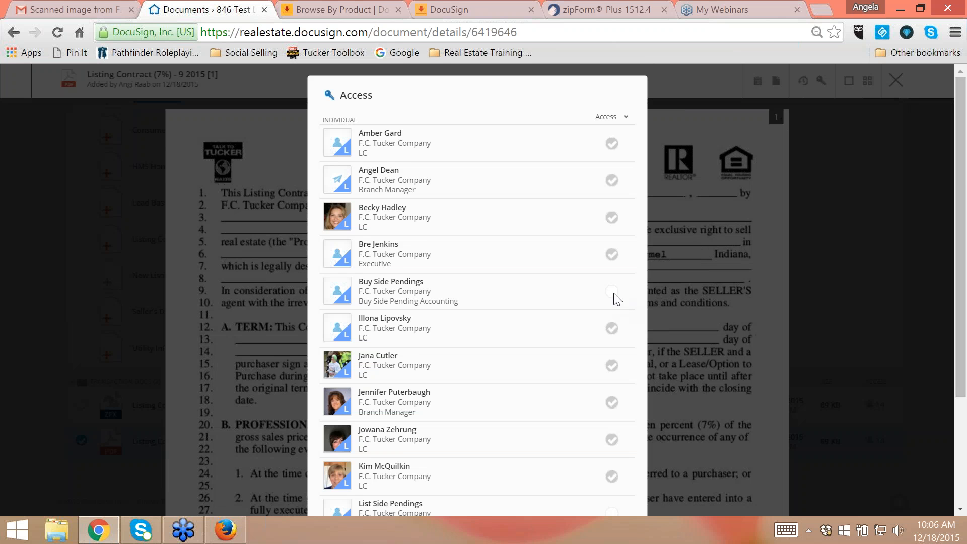
pyautogui.scroll(-3, 604, 341)
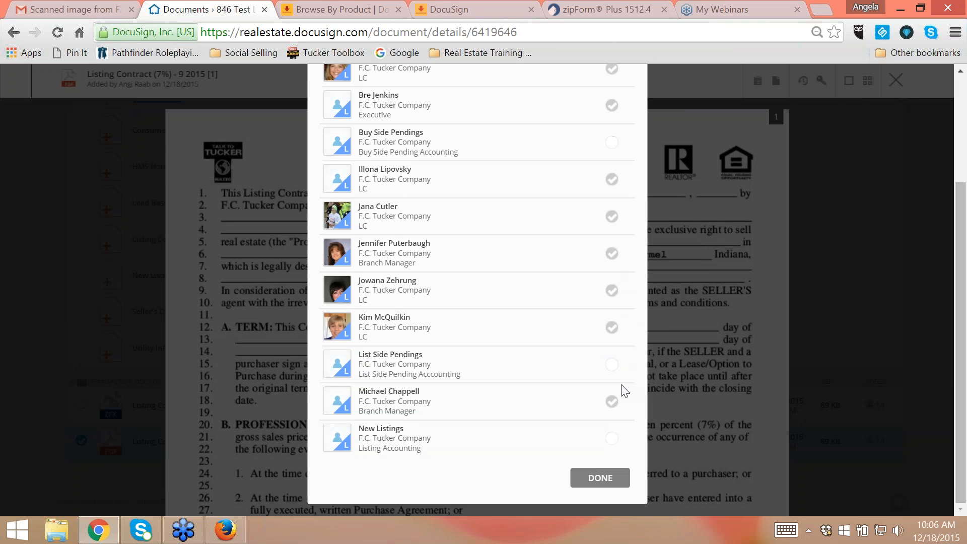
pyautogui.scroll(3, 642, 270)
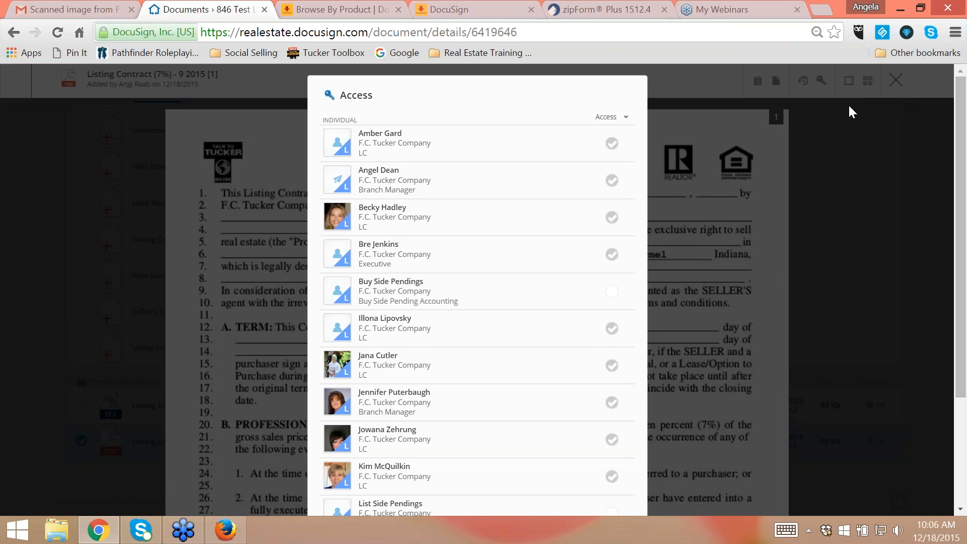
pyautogui.scroll(-3, 651, 406)
pyautogui.click(624, 478)
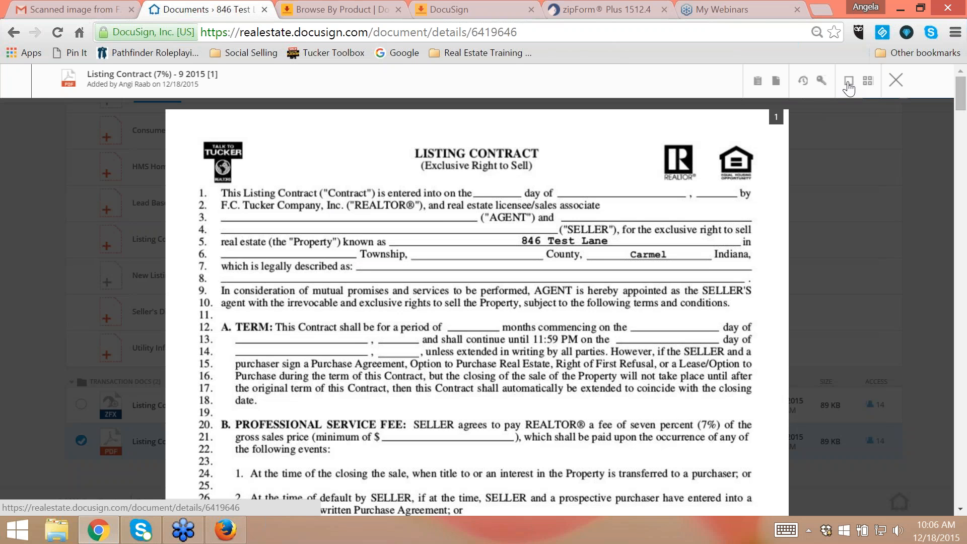
# - View the listing contract's pages as thumbnails, return to the single-page view and close the document
pyautogui.click(868, 82)
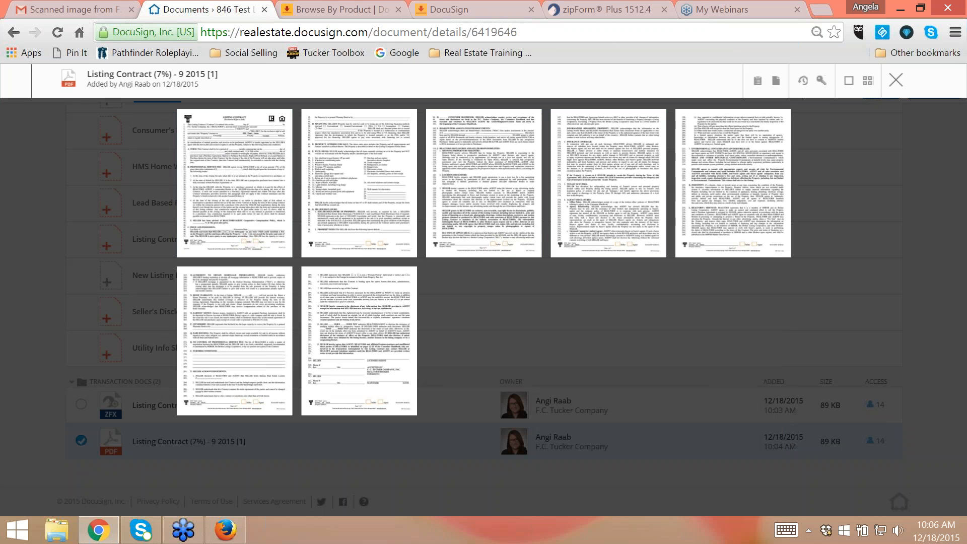
pyautogui.click(837, 92)
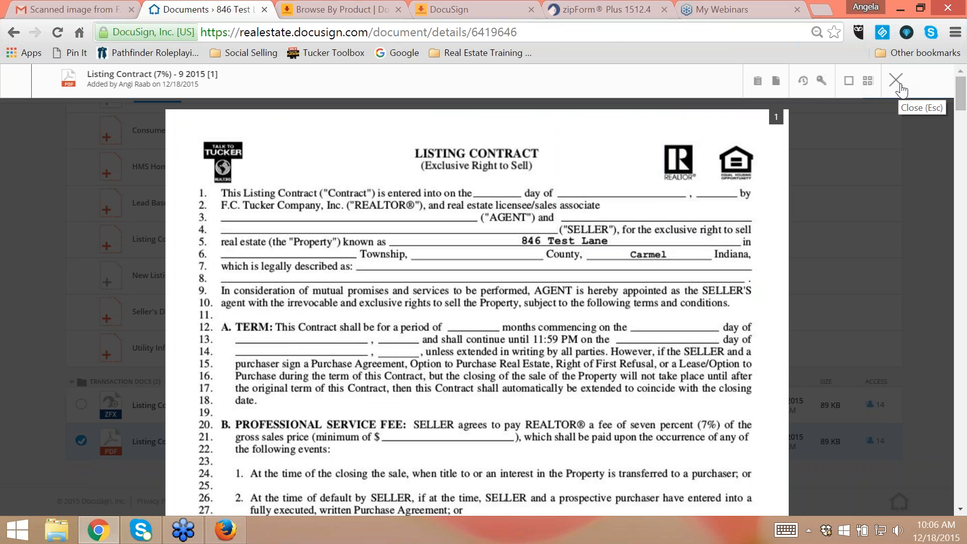
pyautogui.click(896, 81)
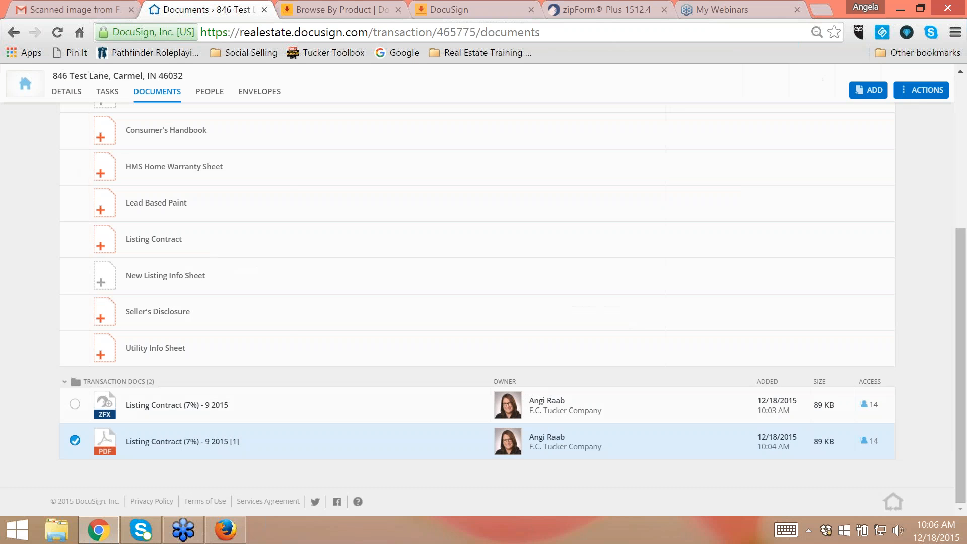
# - Deselect the listing contract PDF and return to the start of the room's document list
pyautogui.click(76, 442)
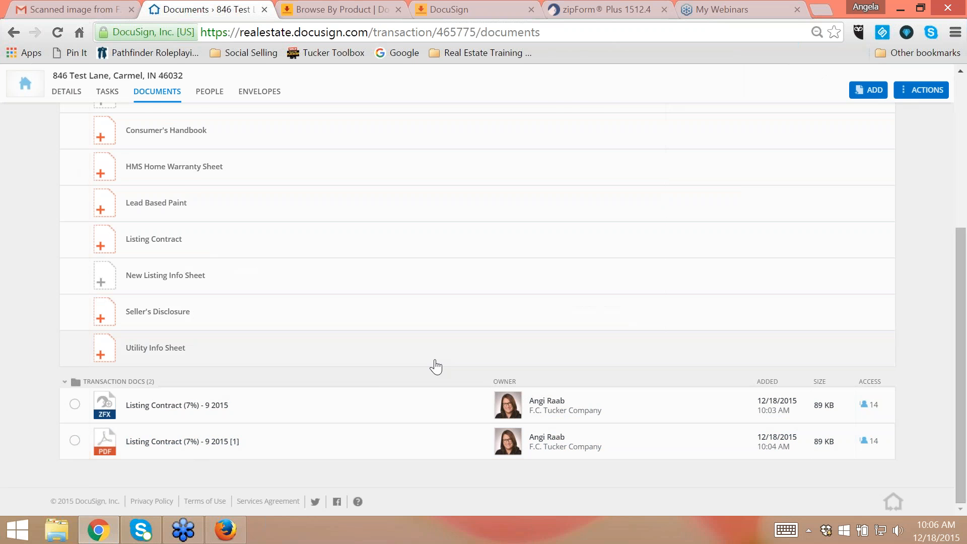
pyautogui.scroll(5, 433, 365)
pyautogui.scroll(-4, 569, 327)
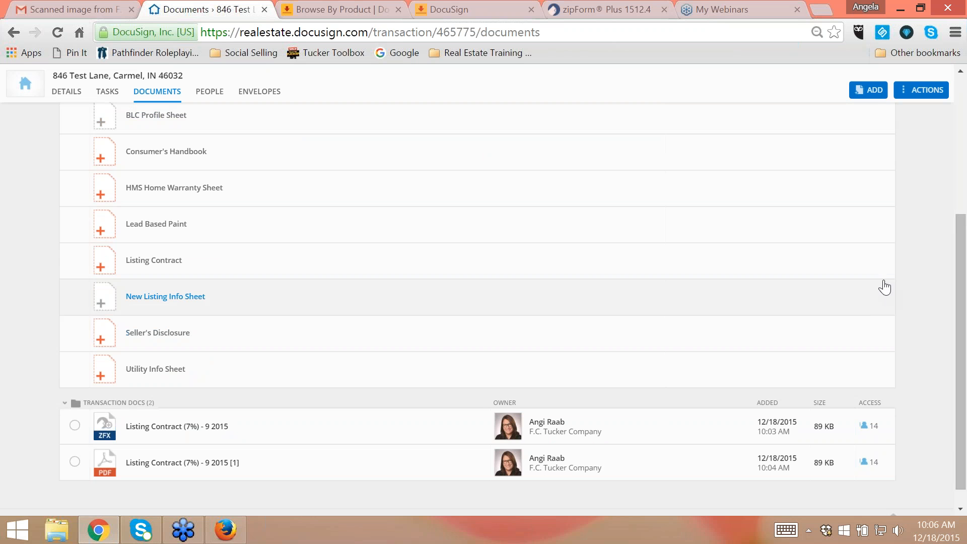
pyautogui.scroll(5, 477, 302)
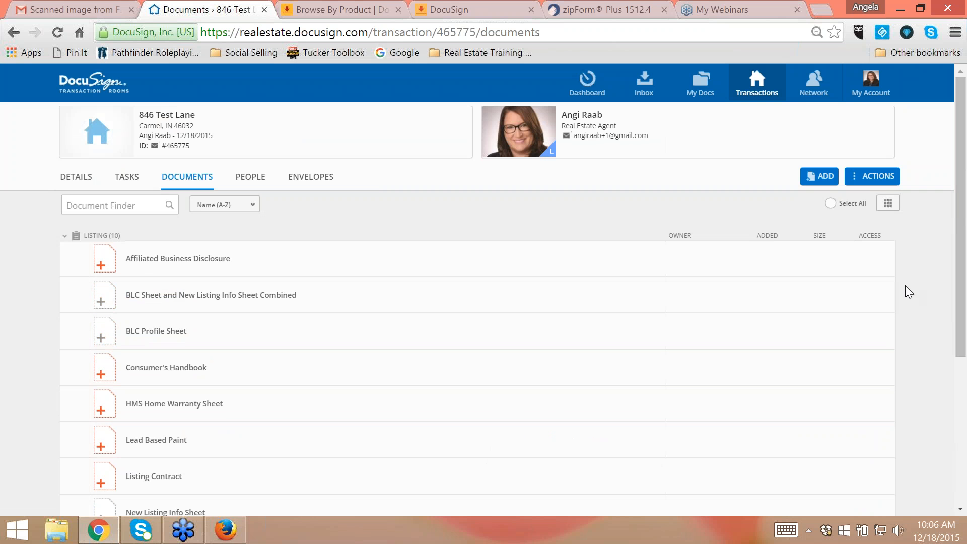
# - Attach the List Side Pending task list to the 846 Test Lane room and collapse the Listing document group
pyautogui.click(870, 176)
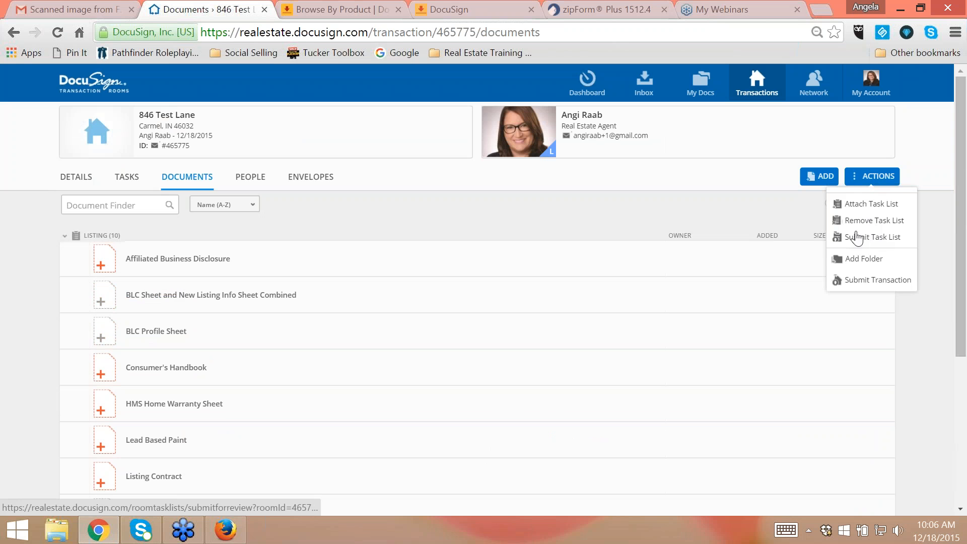
pyautogui.click(865, 205)
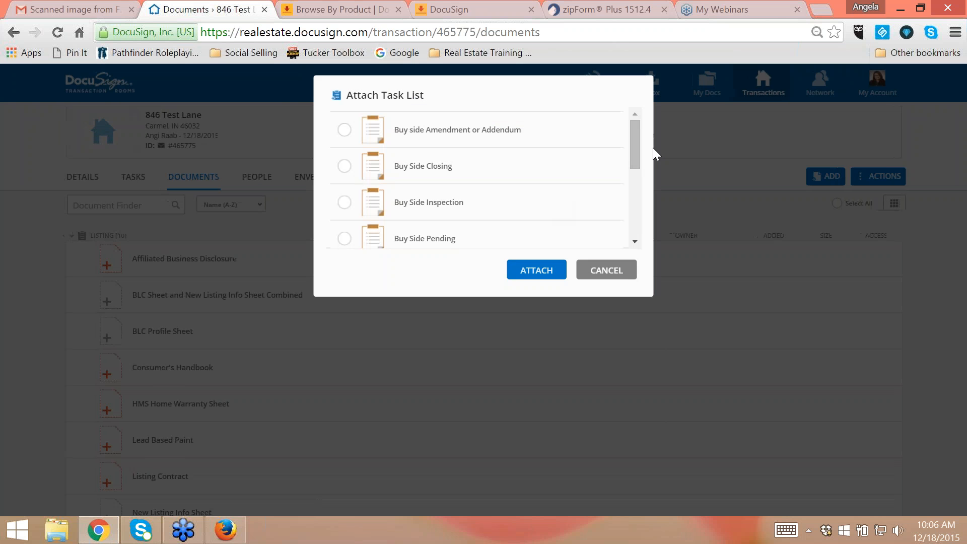
pyautogui.moveTo(632, 152); pyautogui.dragTo(641, 224)
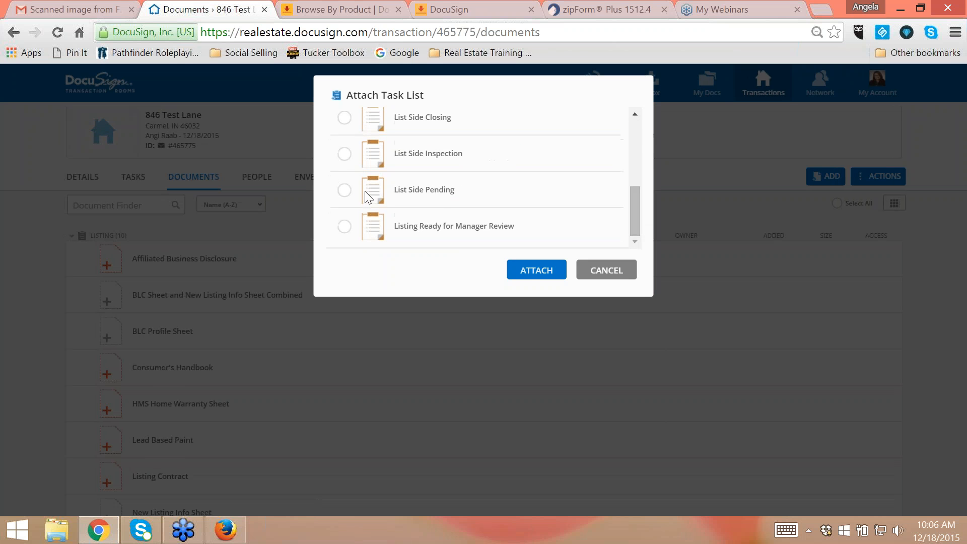
pyautogui.click(344, 191)
pyautogui.click(528, 271)
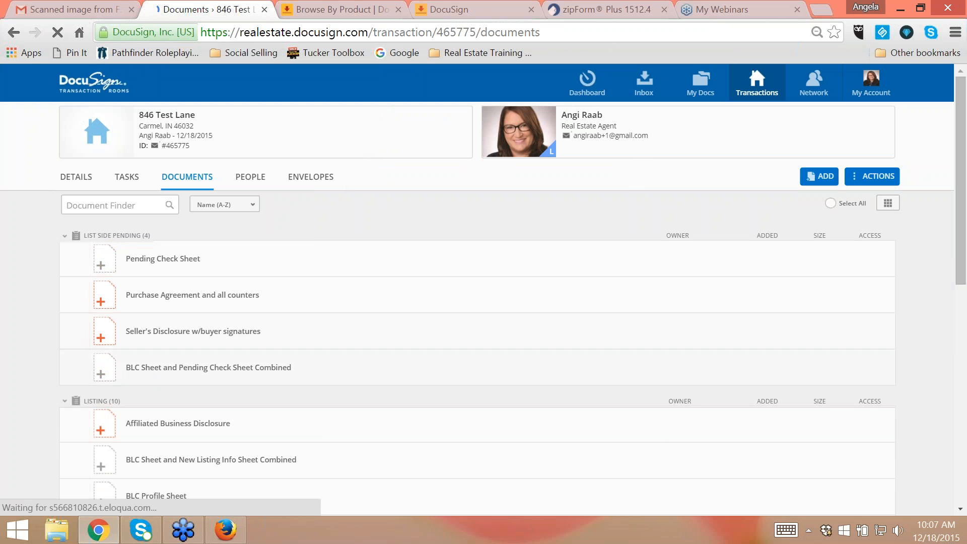
pyautogui.click(88, 401)
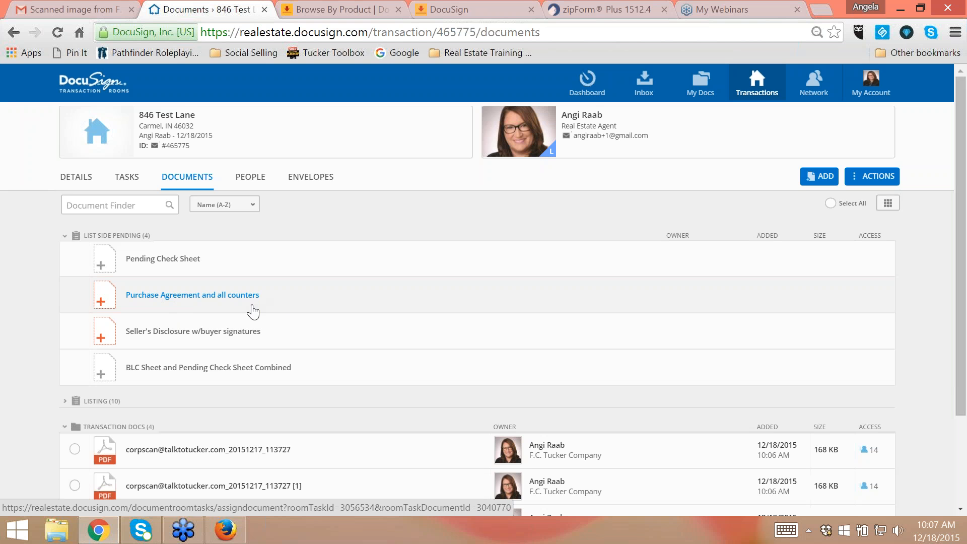
# - Combine the two scanned PDFs in Transaction Docs into one document named "Purchase Agreement with all counters"
pyautogui.scroll(-3, 253, 305)
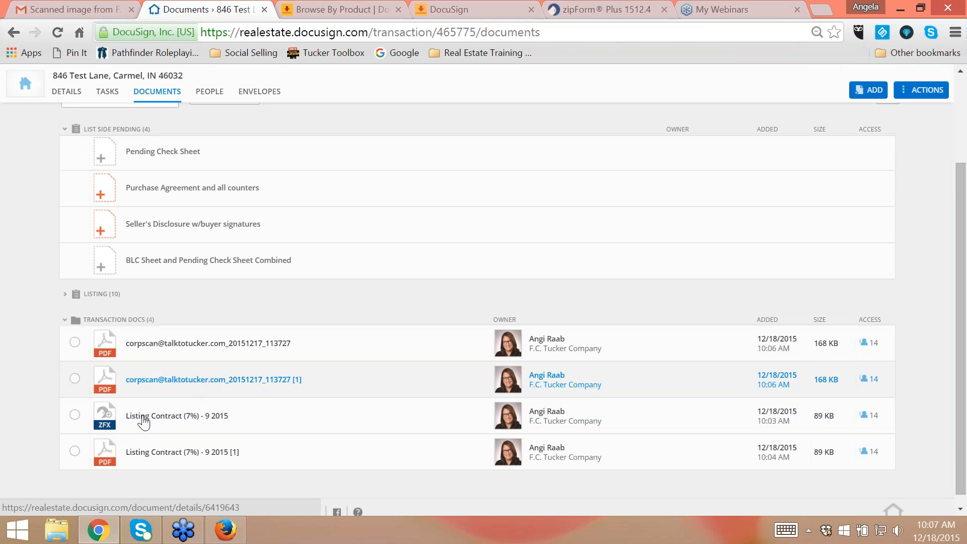
pyautogui.click(76, 380)
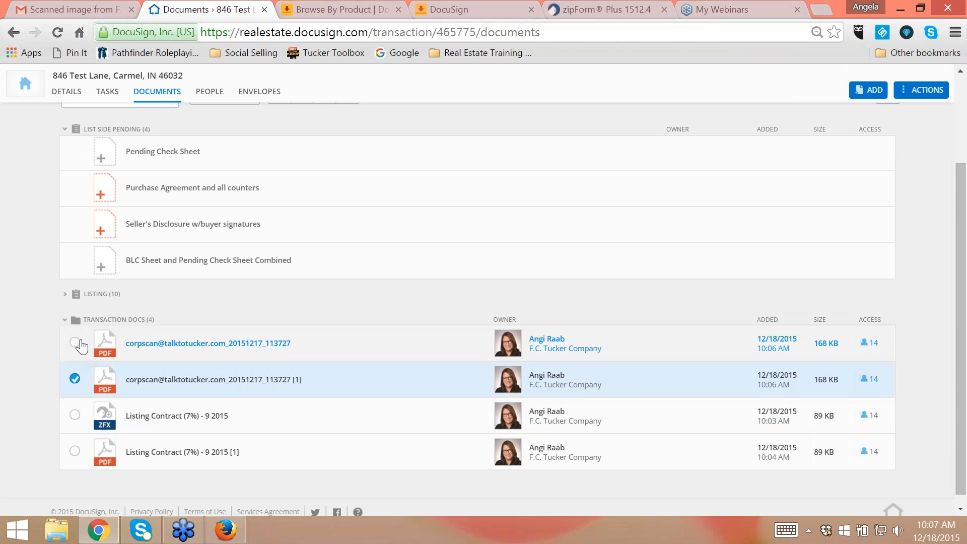
pyautogui.click(76, 344)
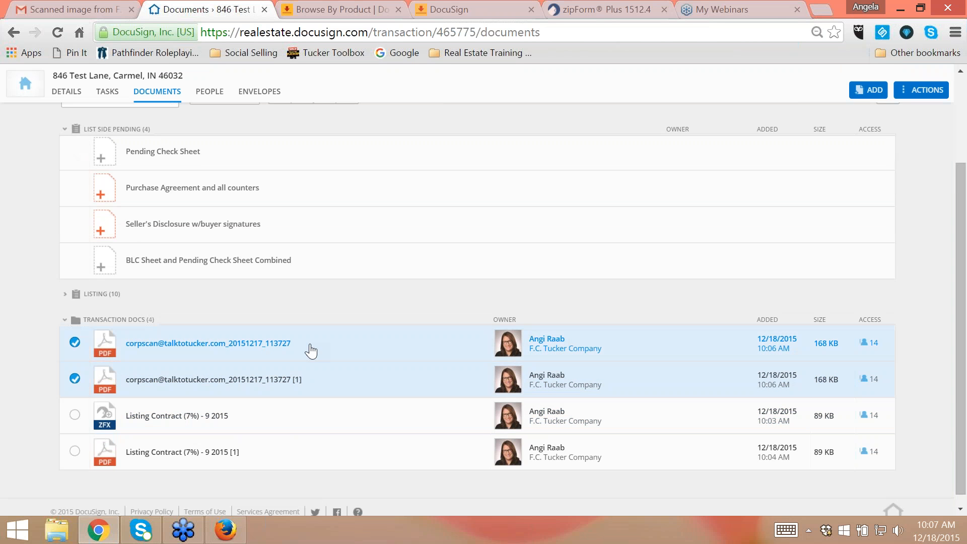
pyautogui.scroll(2, 309, 349)
pyautogui.click(325, 203)
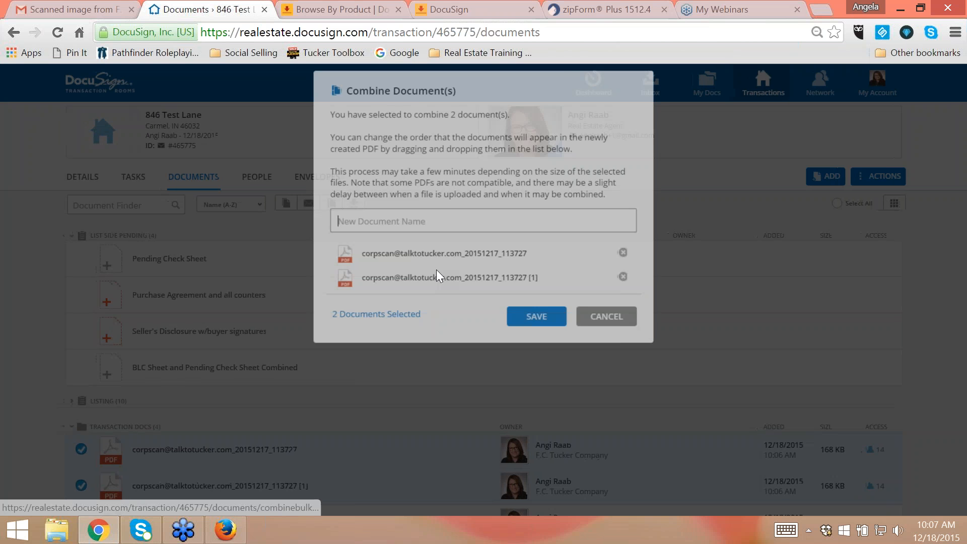
pyautogui.write('Purcha')
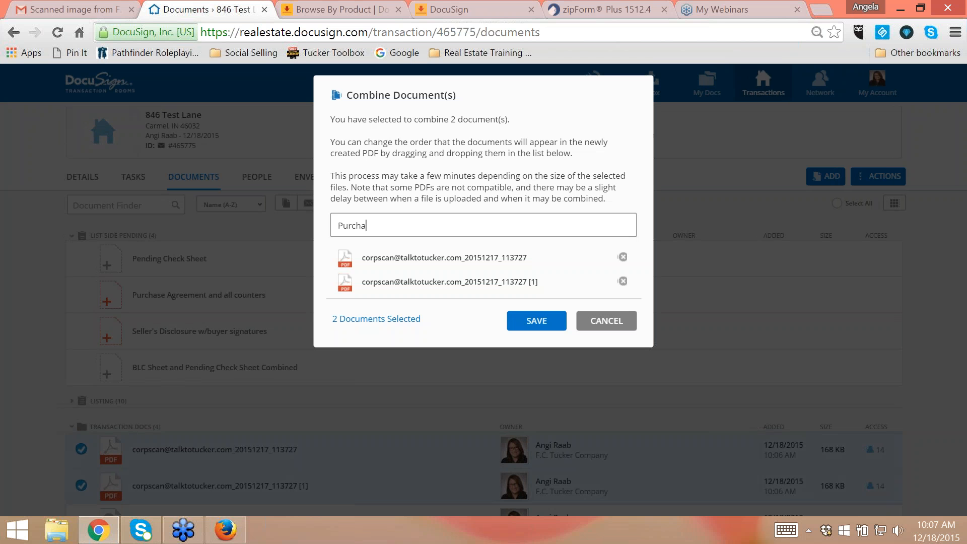
pyautogui.write('se Agreement with all counters')
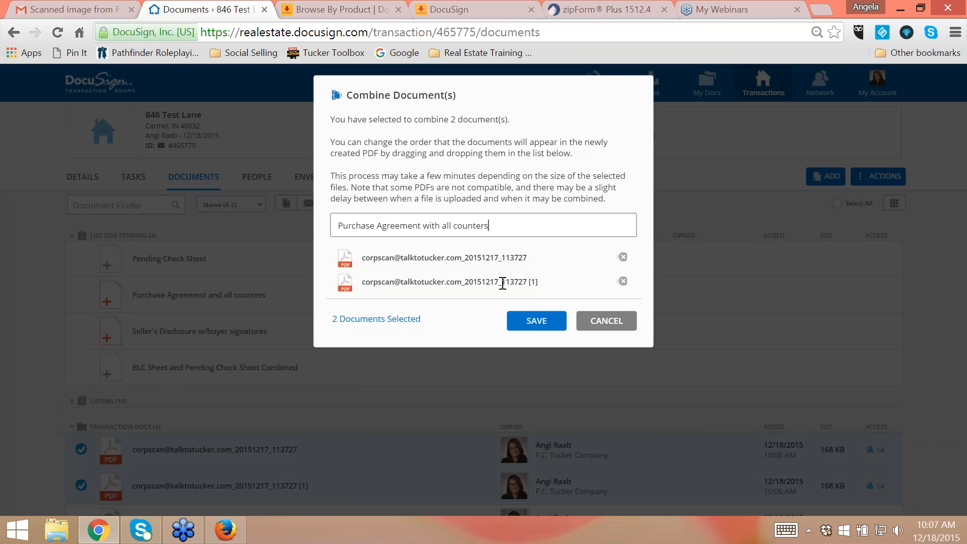
pyautogui.click(533, 320)
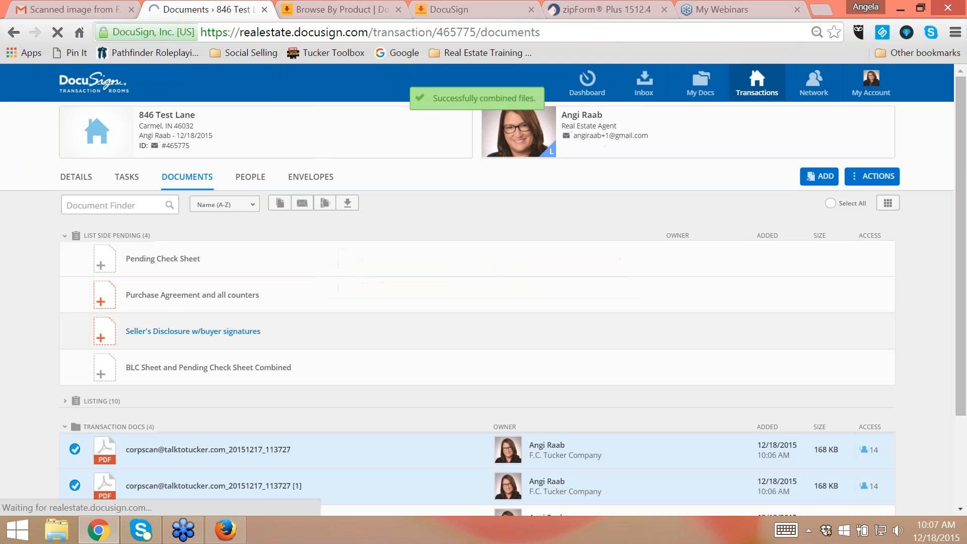
# - Assign the combined Purchase Agreement with all counters PDF to the "Purchase Agreement and all counters" placeholder under List Side Pending
pyautogui.scroll(-3, 415, 340)
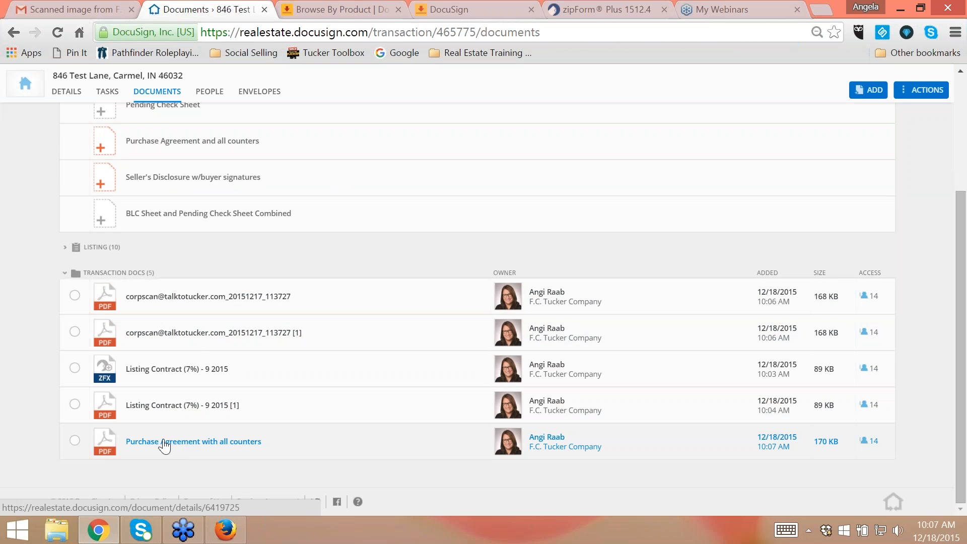
pyautogui.scroll(3, 352, 377)
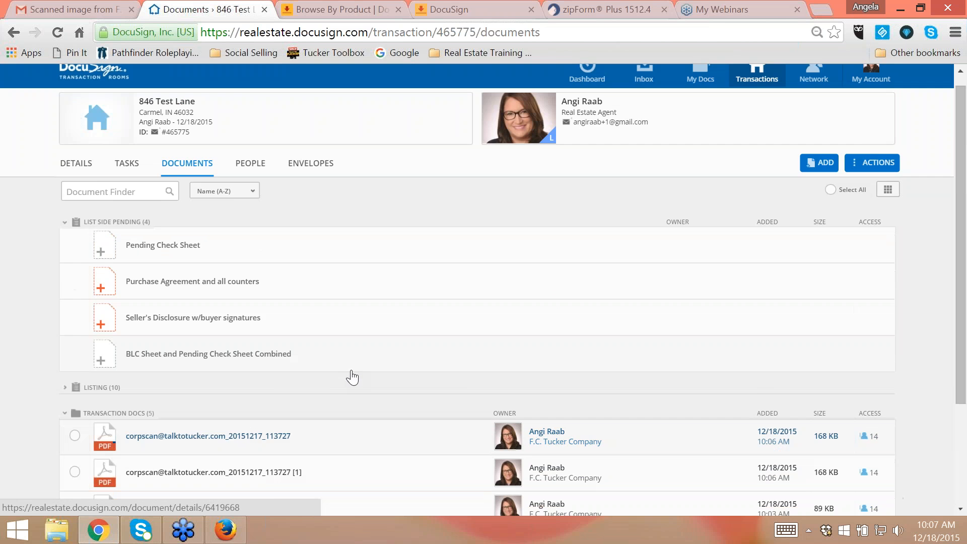
pyautogui.scroll(-3, 352, 383)
pyautogui.moveTo(190, 449); pyautogui.dragTo(201, 155)
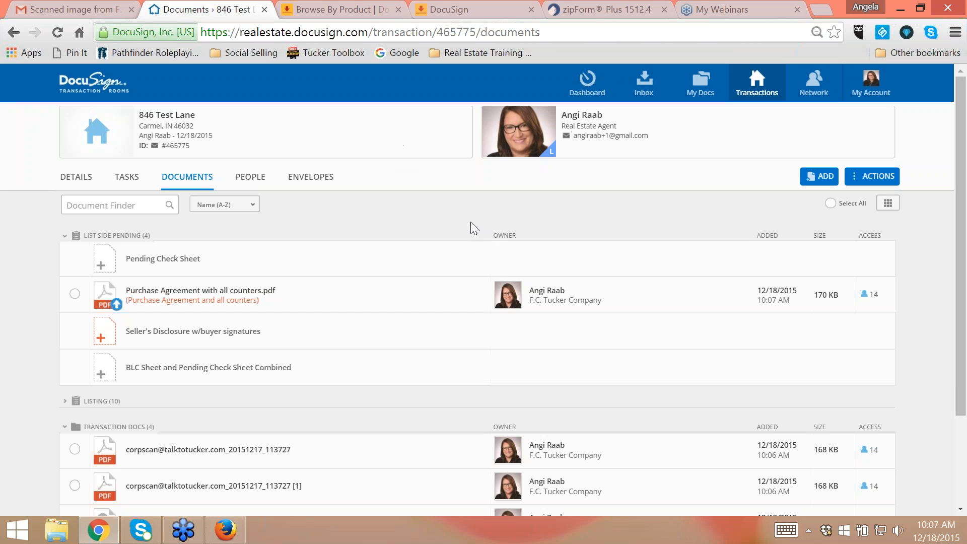
pyautogui.scroll(-3, 505, 246)
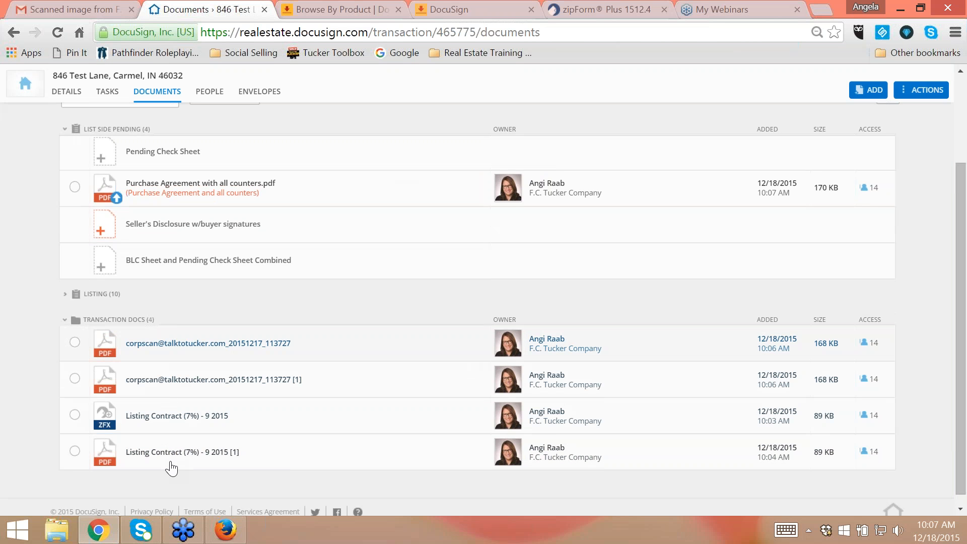
pyautogui.scroll(3, 231, 436)
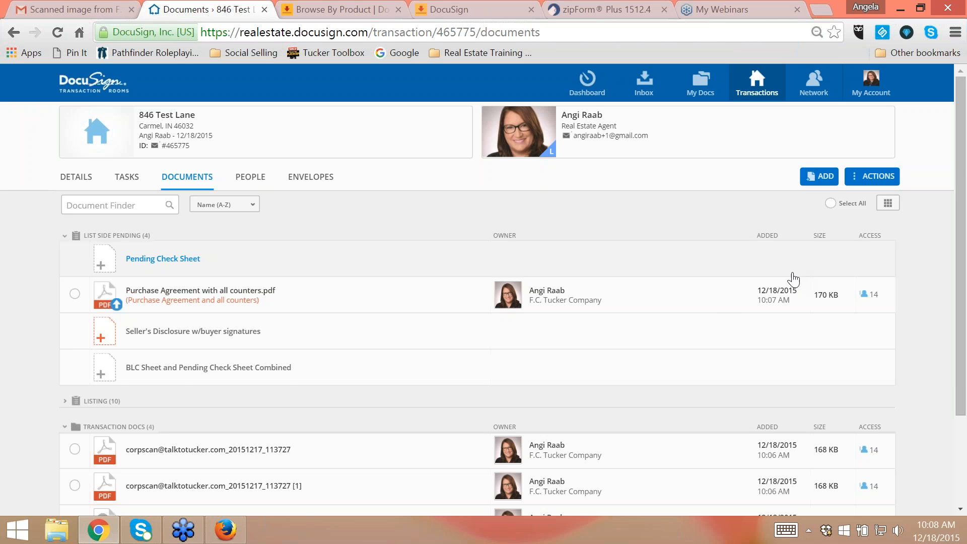
pyautogui.scroll(-3, 793, 279)
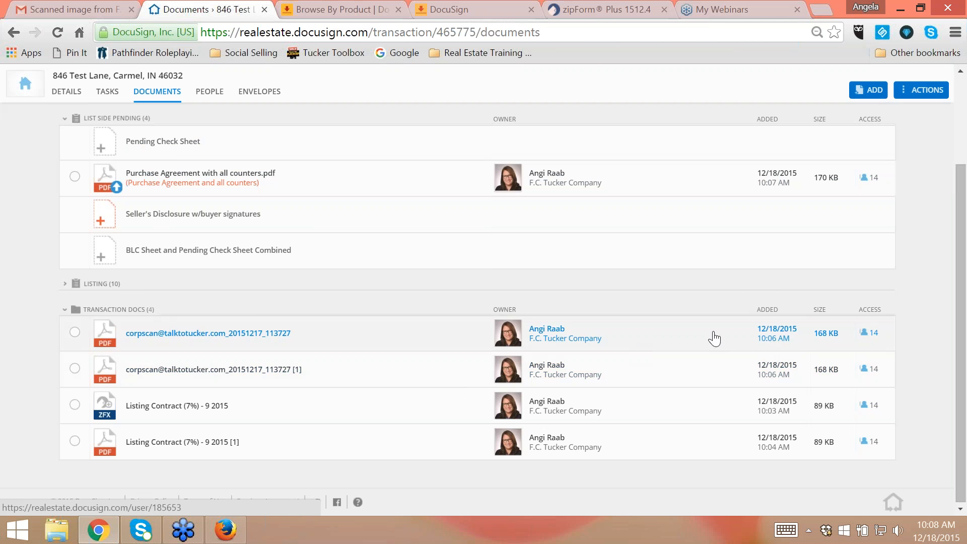
pyautogui.scroll(3, 765, 340)
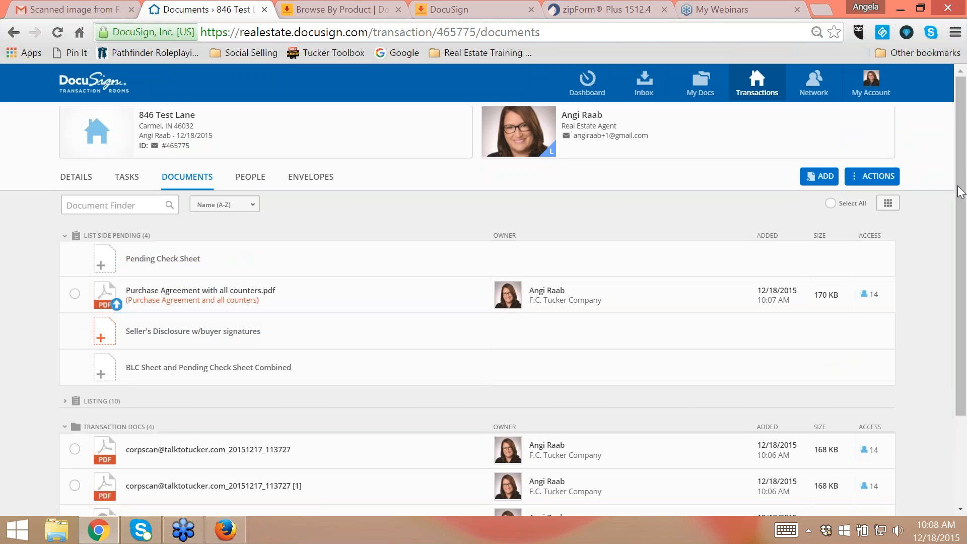